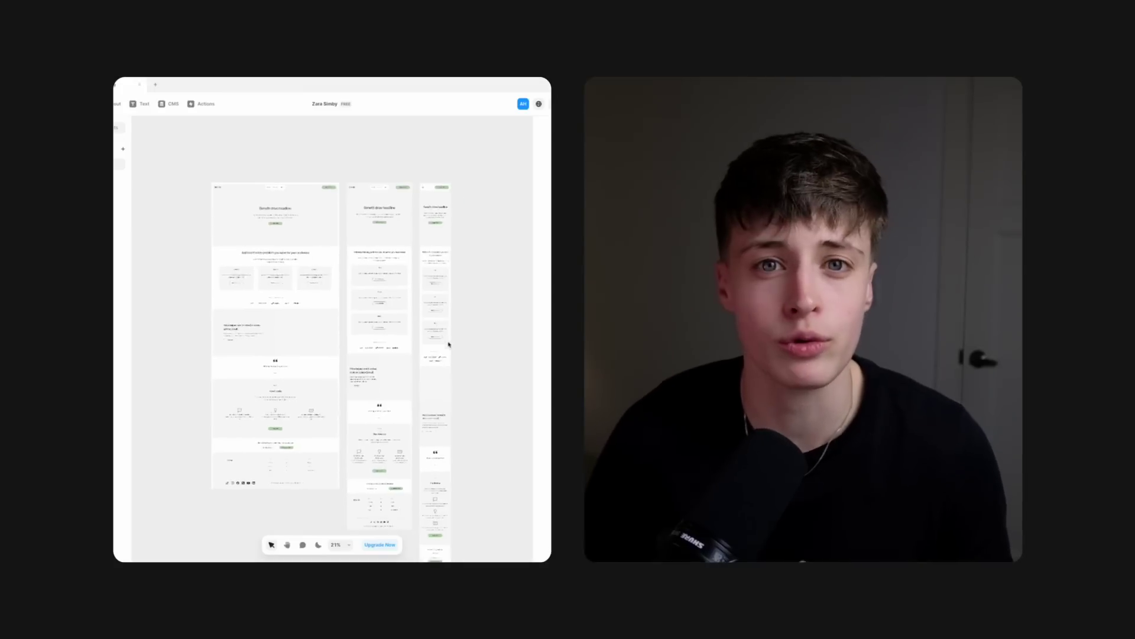
Scroll through the Notion Design checklist and wireframe mockups
scroll(313, 225, up, 5)
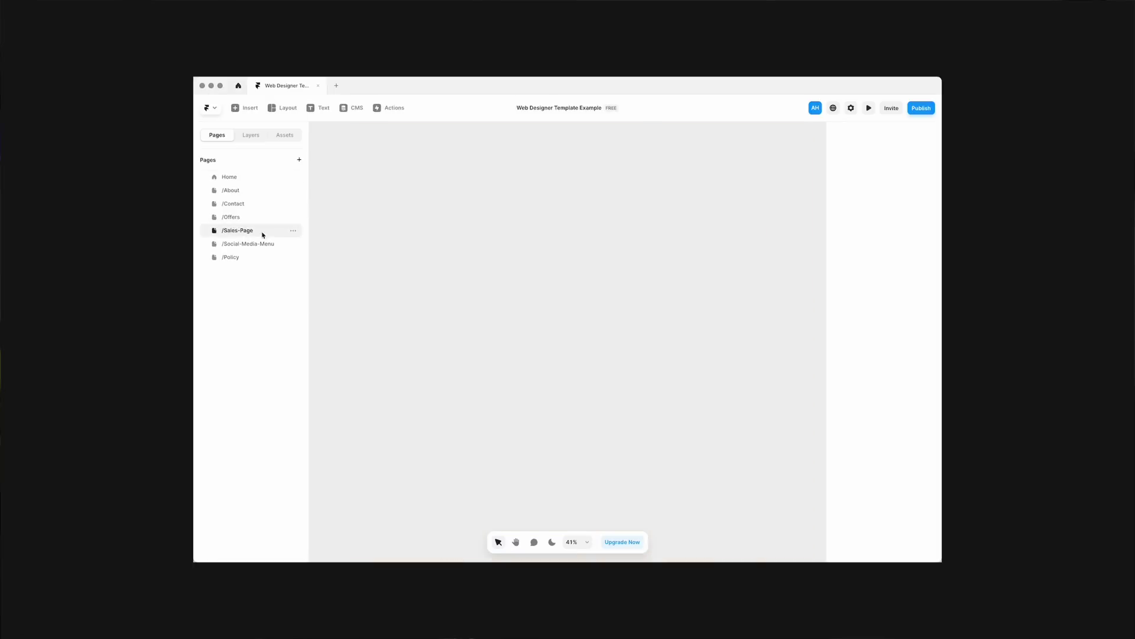
click(261, 232)
scroll(469, 282, down, 2)
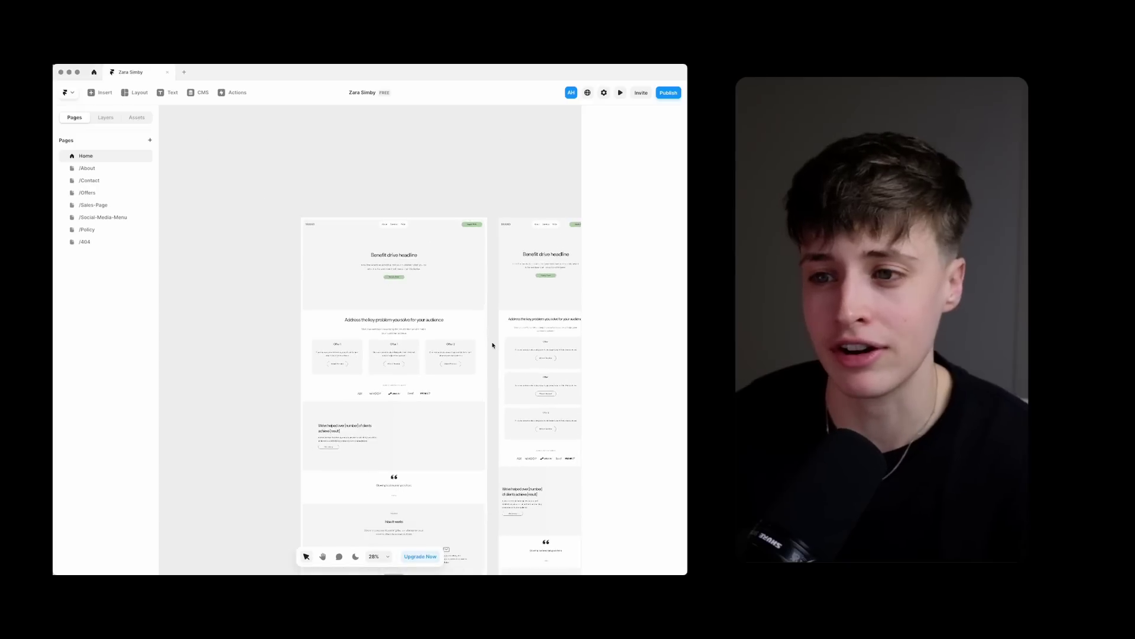
Zoom around the template canvas to view the finished workout-plan Sales-Page design
scroll(339, 220, up, 5)
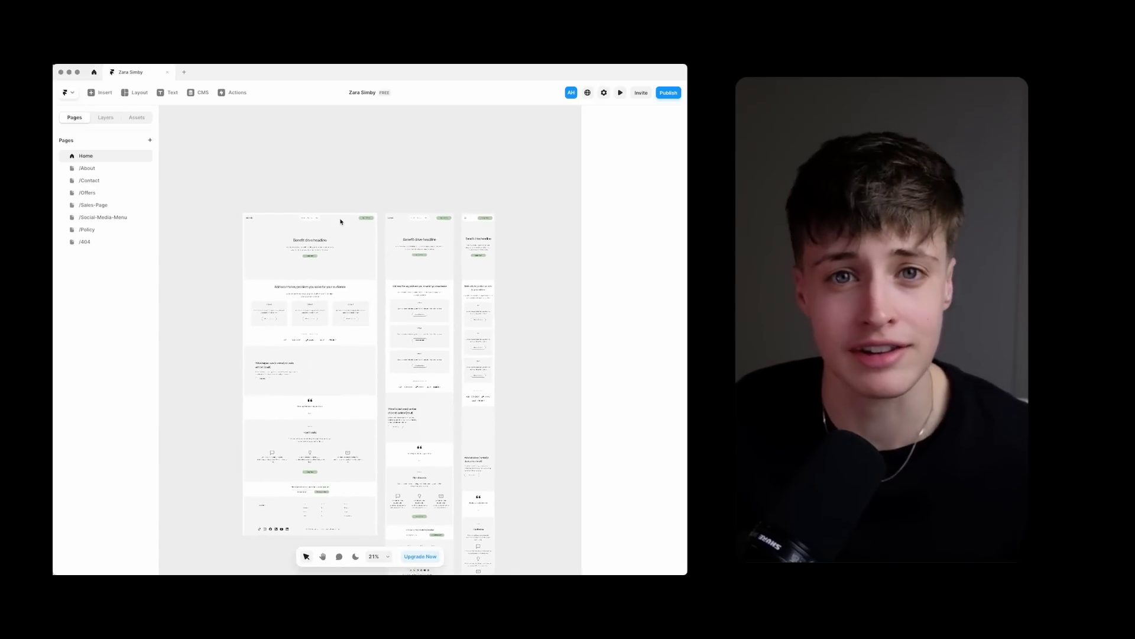
scroll(340, 222, up, 4)
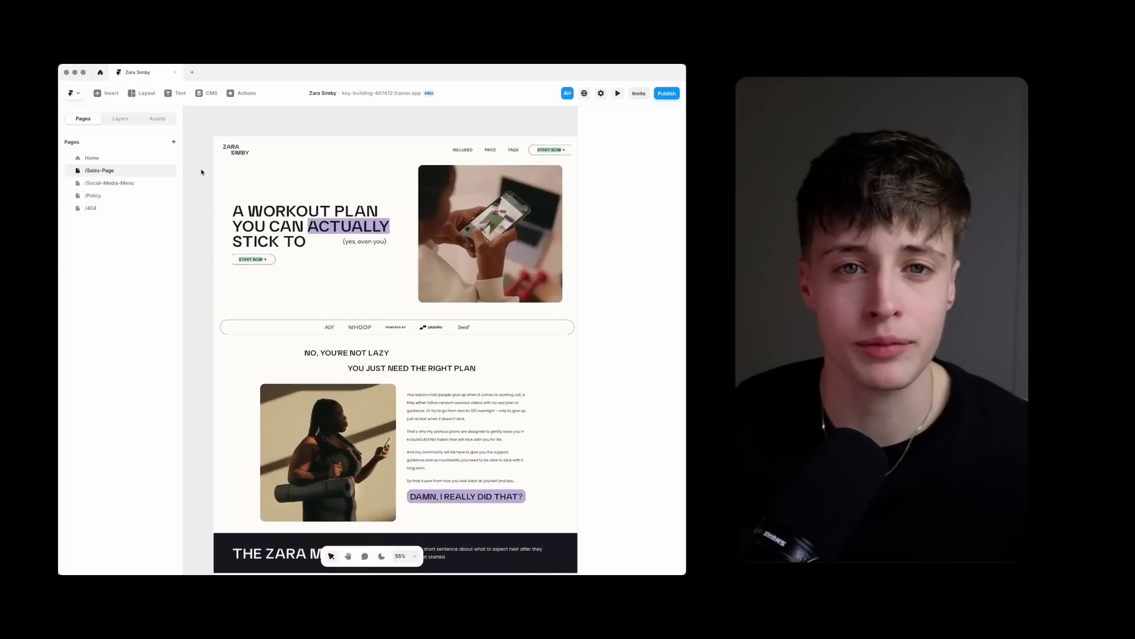
scroll(202, 171, down, 5)
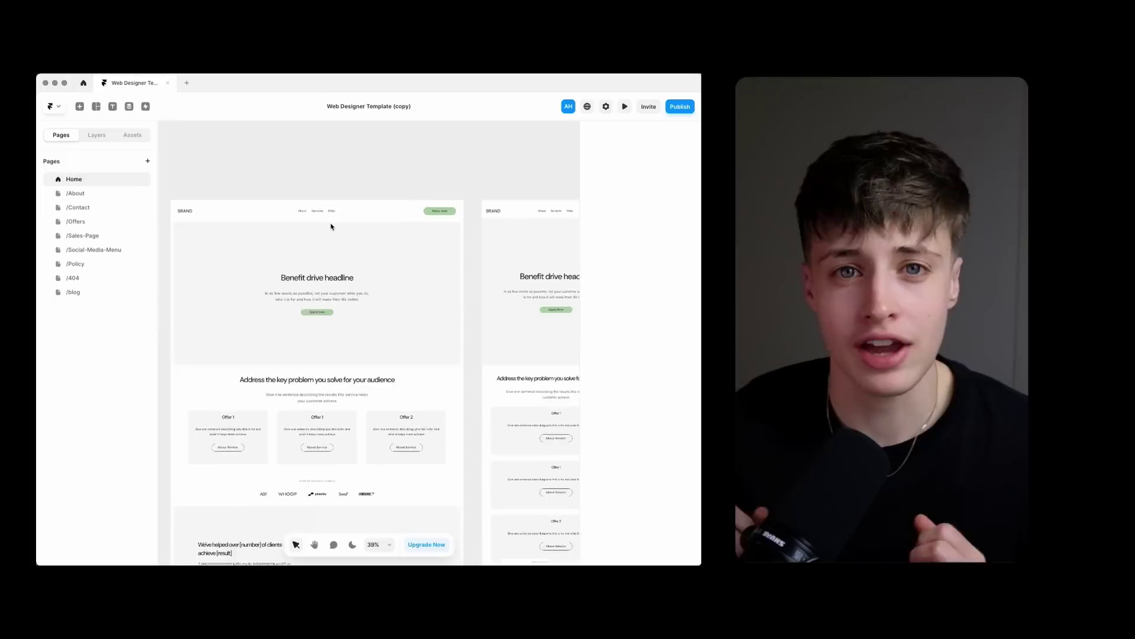
Inspect the template Home page's layer structure, then return to the pages list
scroll(331, 227, down, 5)
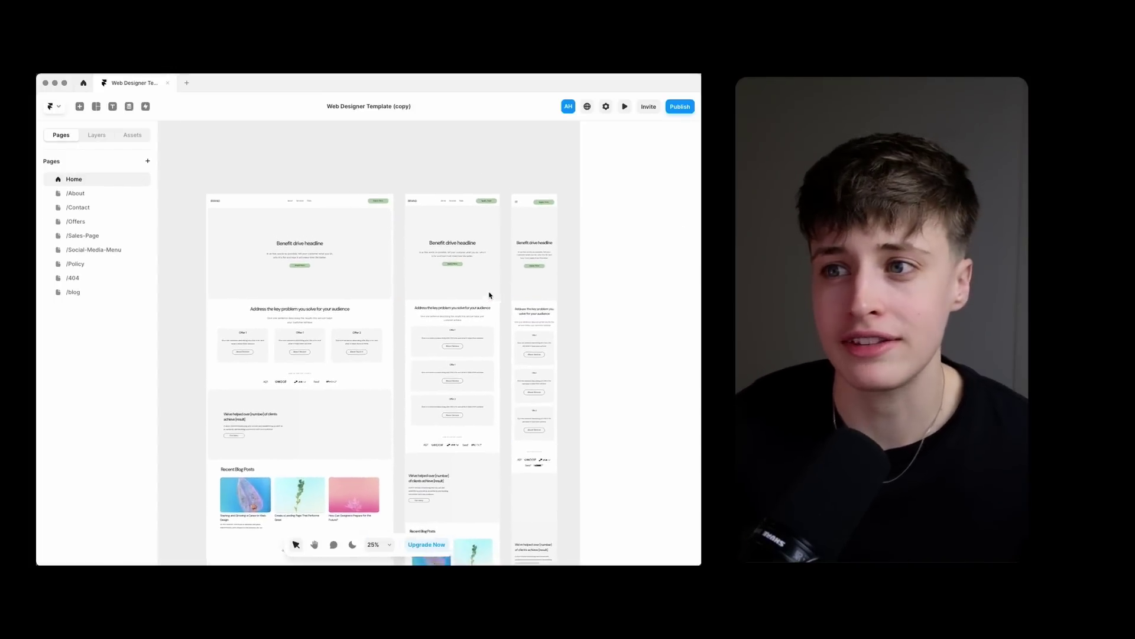
scroll(320, 224, up, 3)
scroll(319, 226, down, 1)
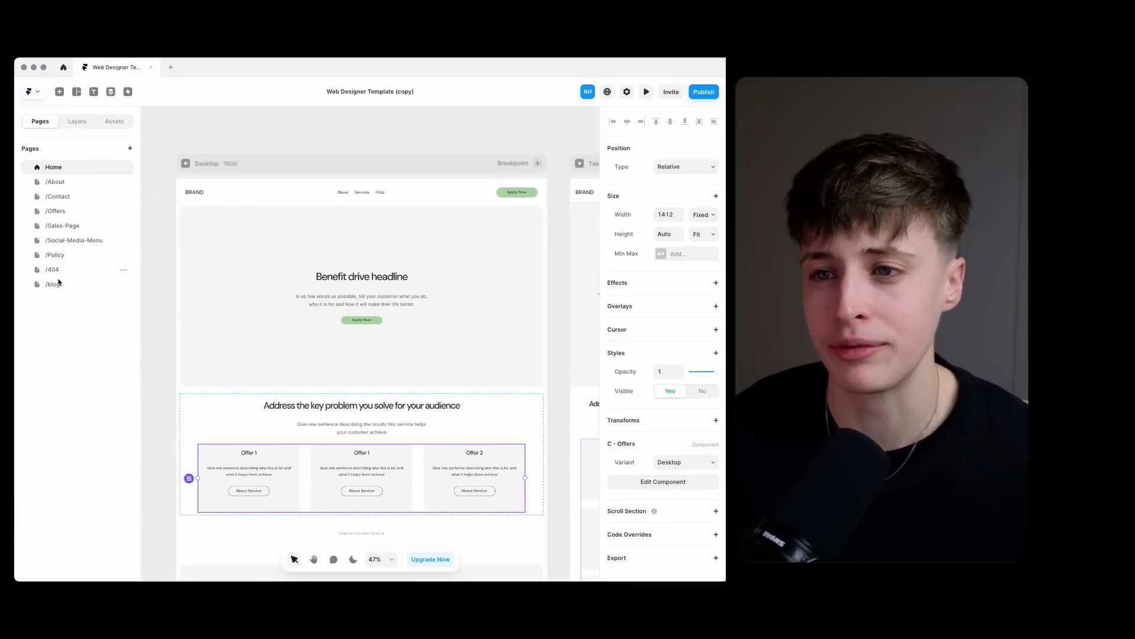
click(74, 122)
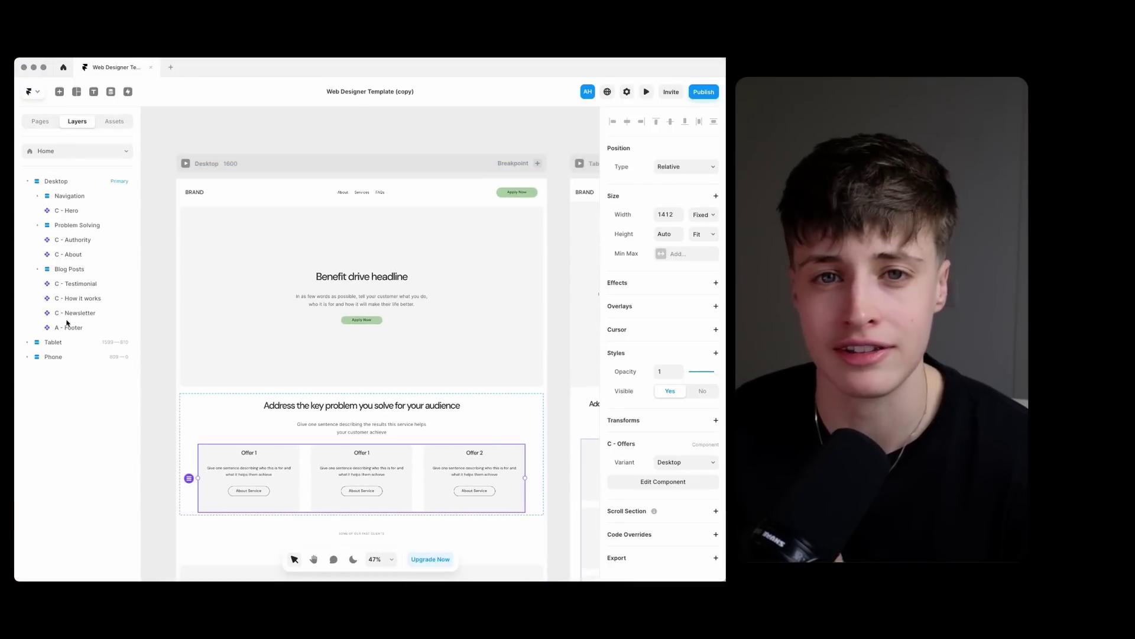
click(40, 126)
Open the /Sales-Page page and scroll through its layout
click(54, 225)
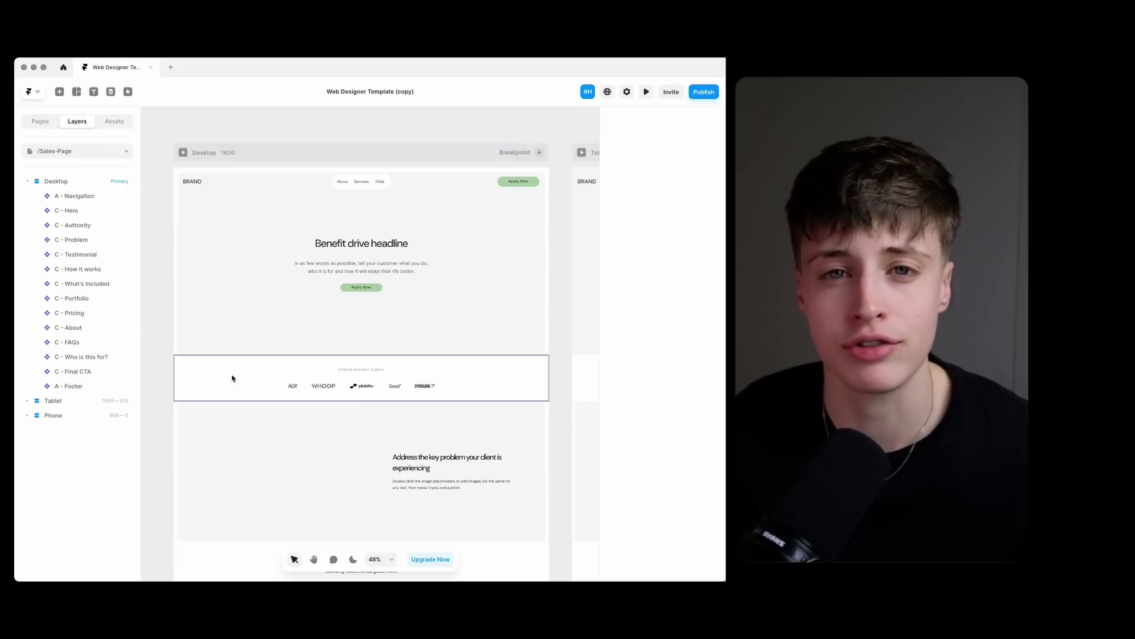
scroll(233, 379, down, 5)
scroll(232, 378, down, 5)
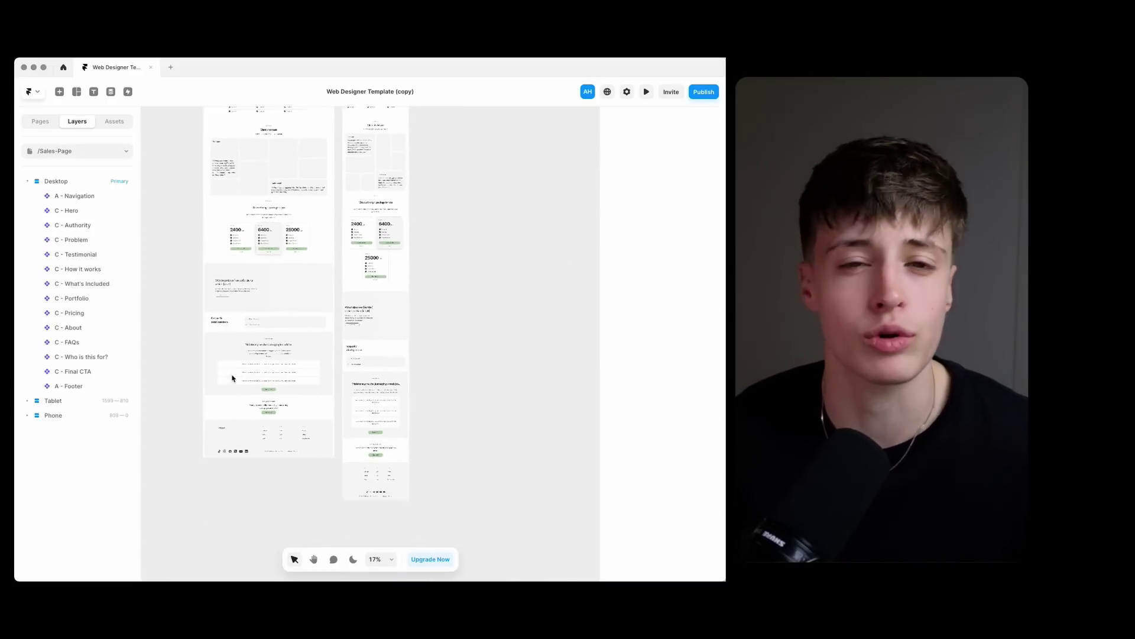
scroll(233, 378, up, 10)
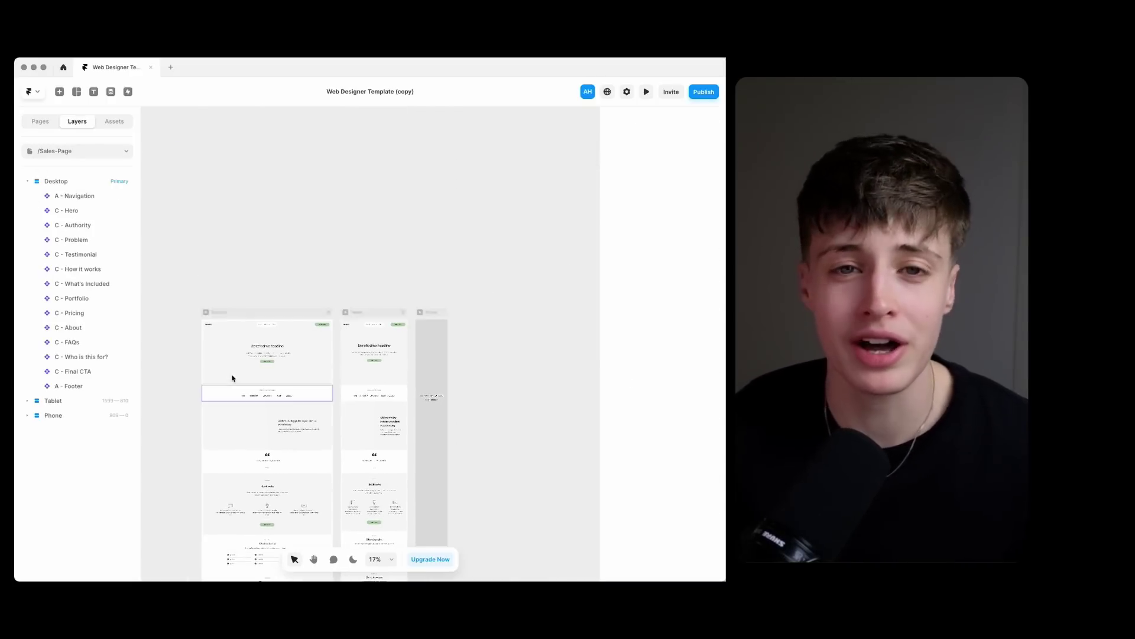
scroll(233, 378, up, 5)
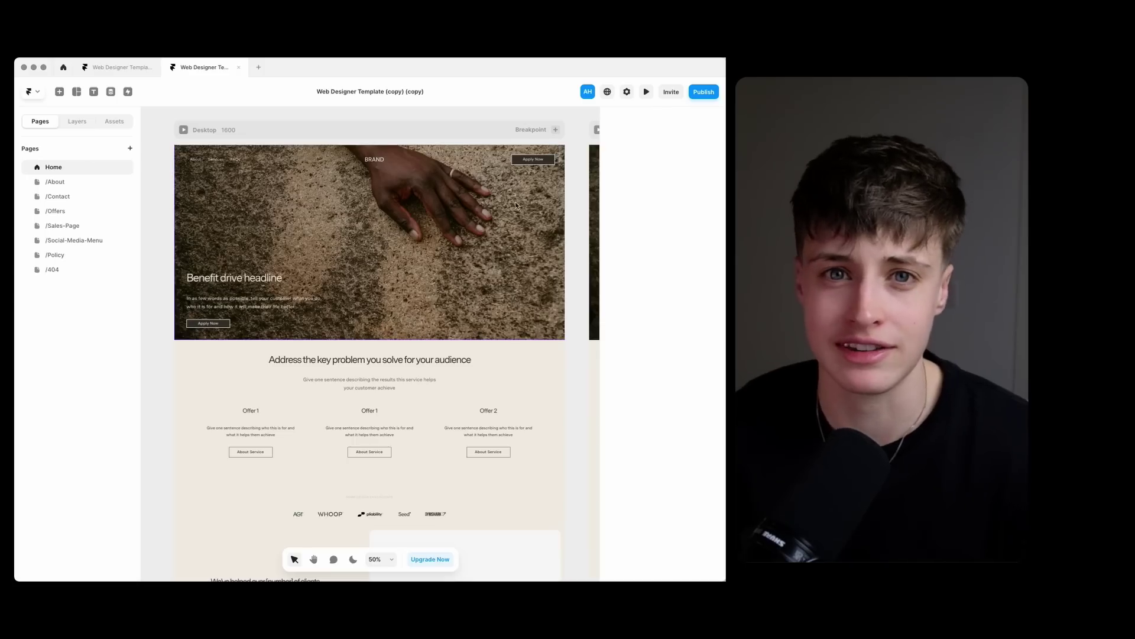
Select the Sales-Page hero section and review its properties
click(350, 264)
scroll(350, 265, down, 10)
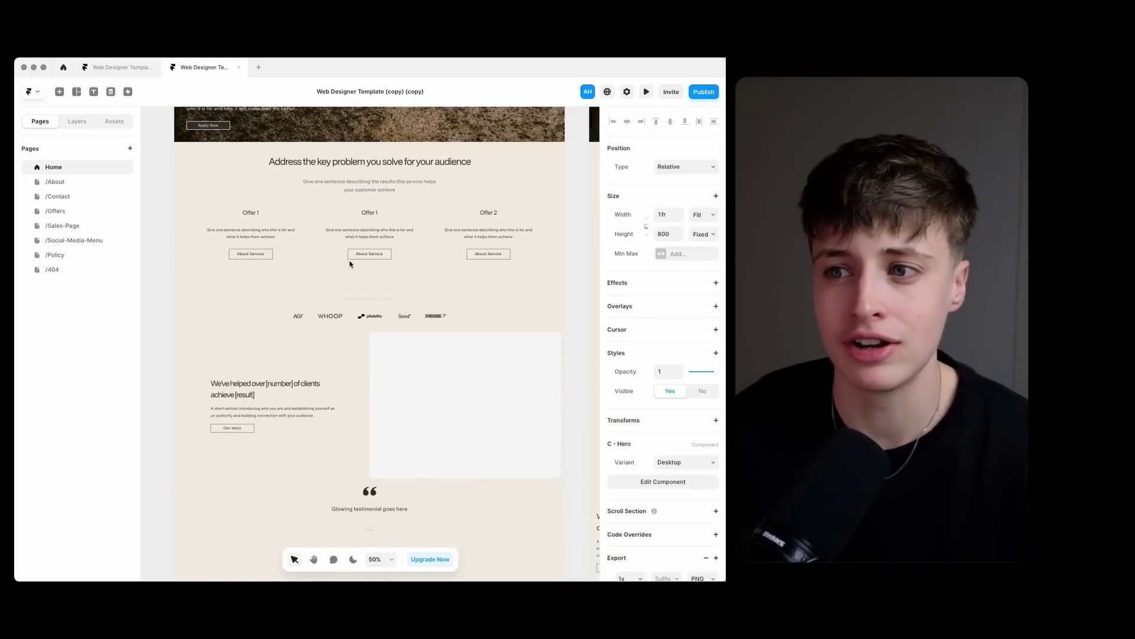
scroll(350, 264, down, 3)
scroll(350, 264, up, 10)
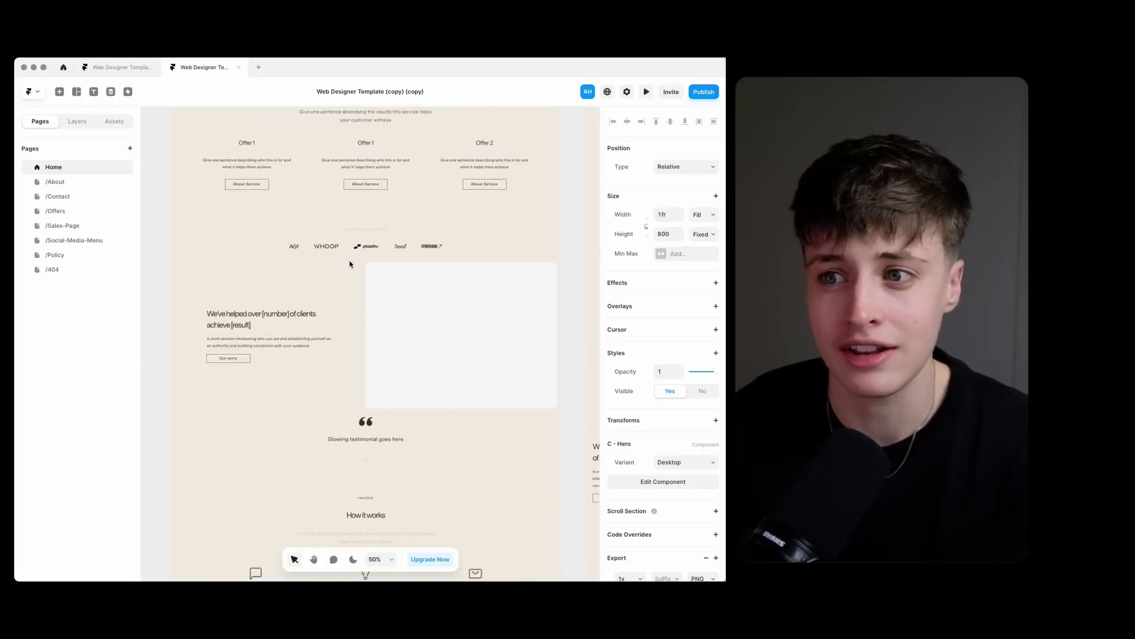
scroll(350, 264, up, 3)
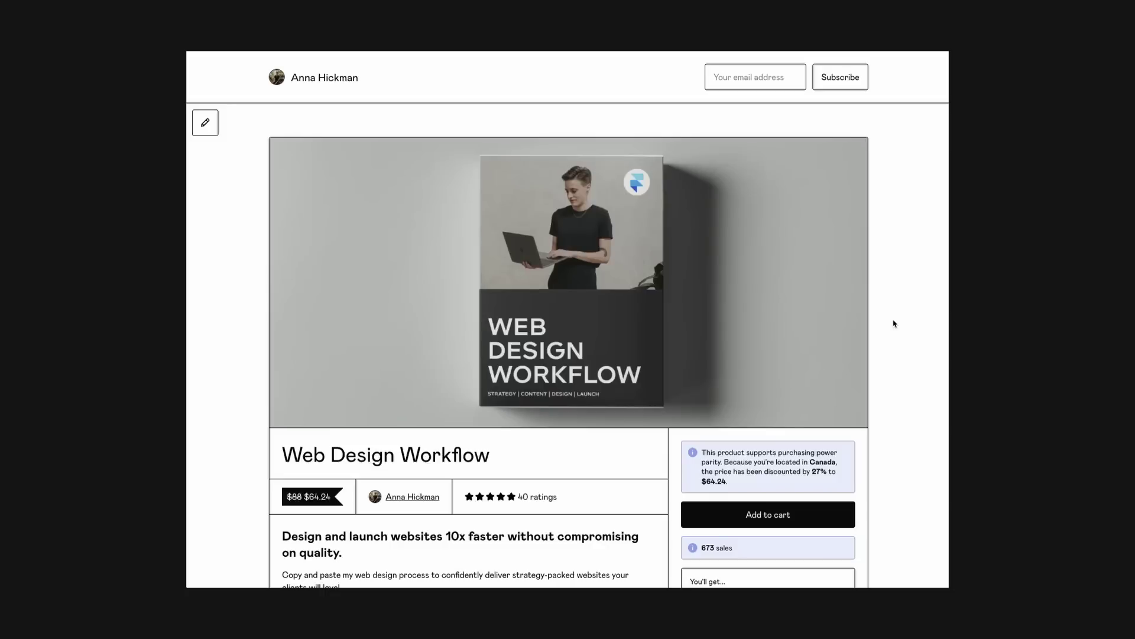
scroll(895, 323, down, 6)
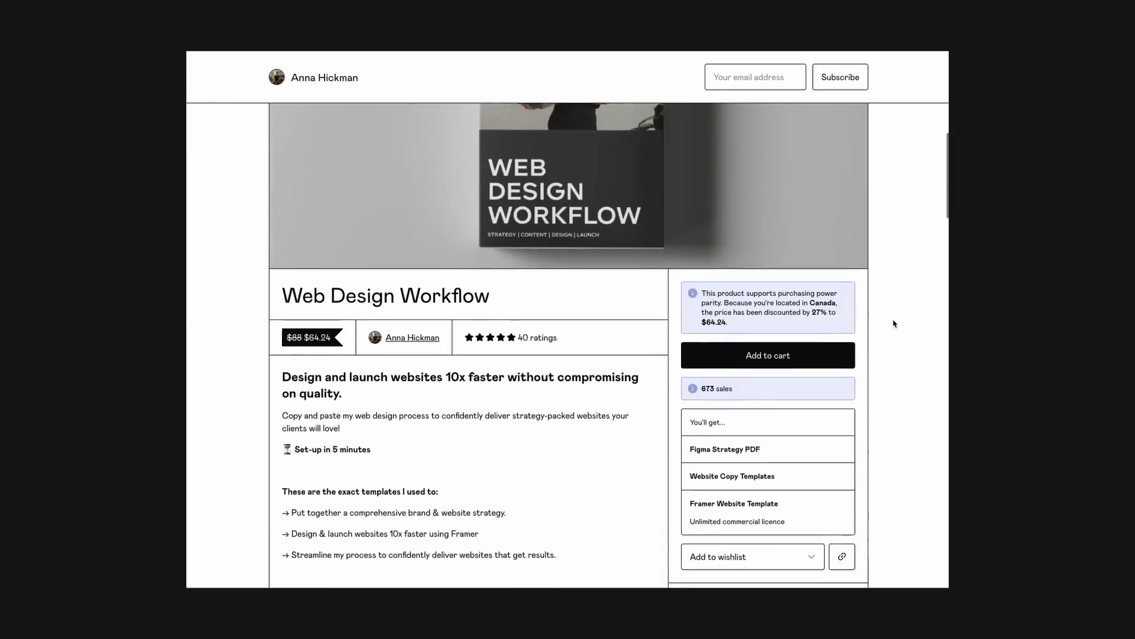
scroll(895, 323, down, 10)
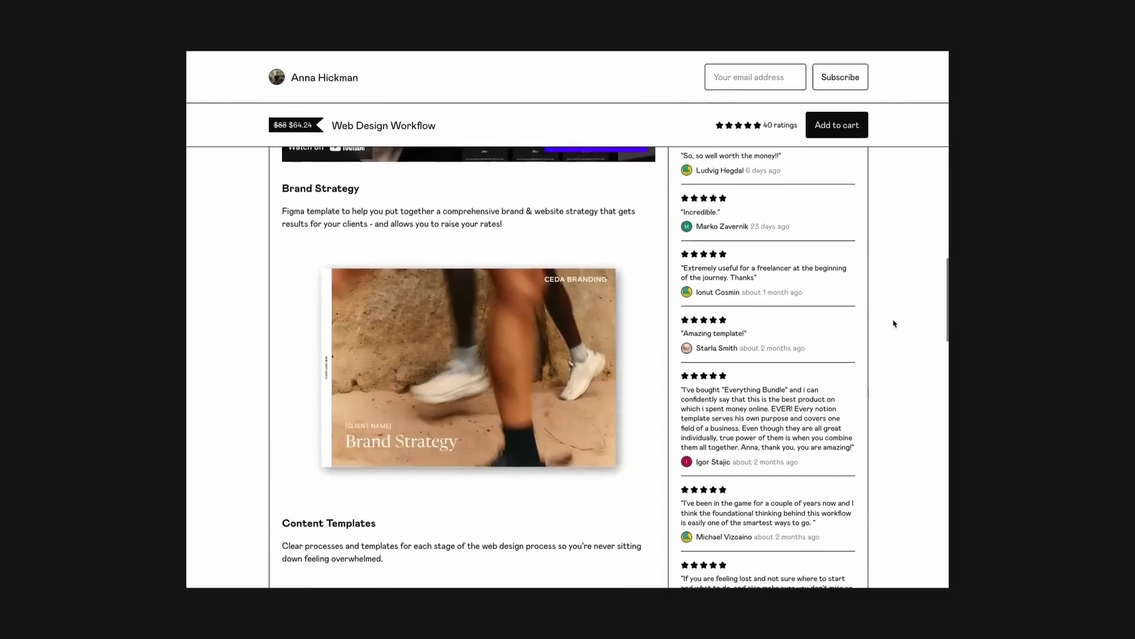
scroll(895, 324, up, 15)
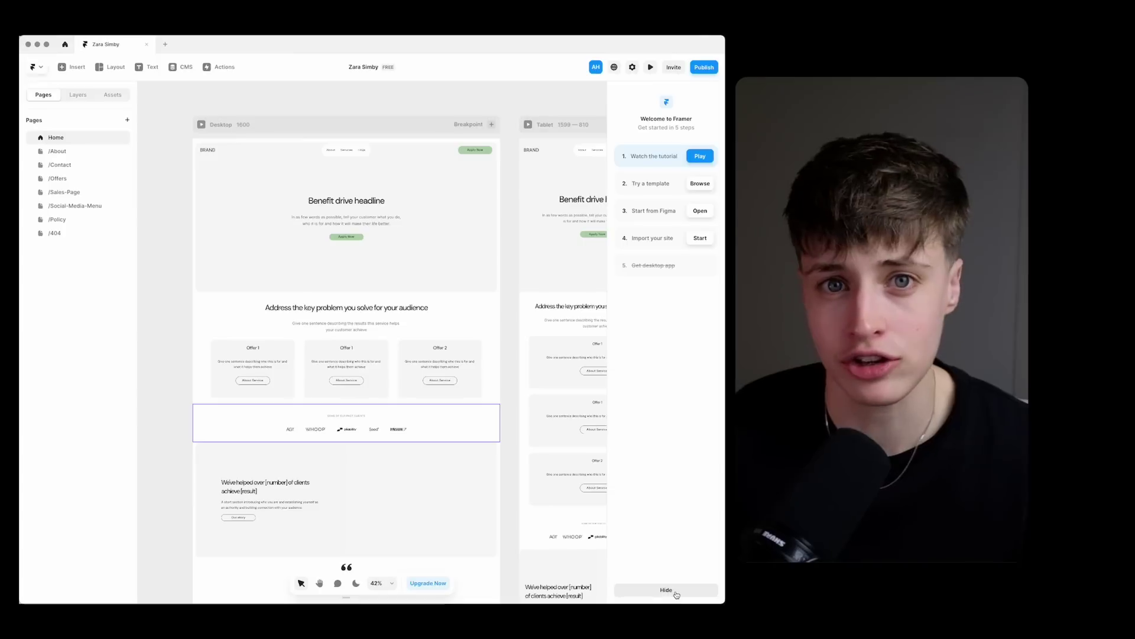
Delete the /About page from the project
scroll(502, 350, down, 10)
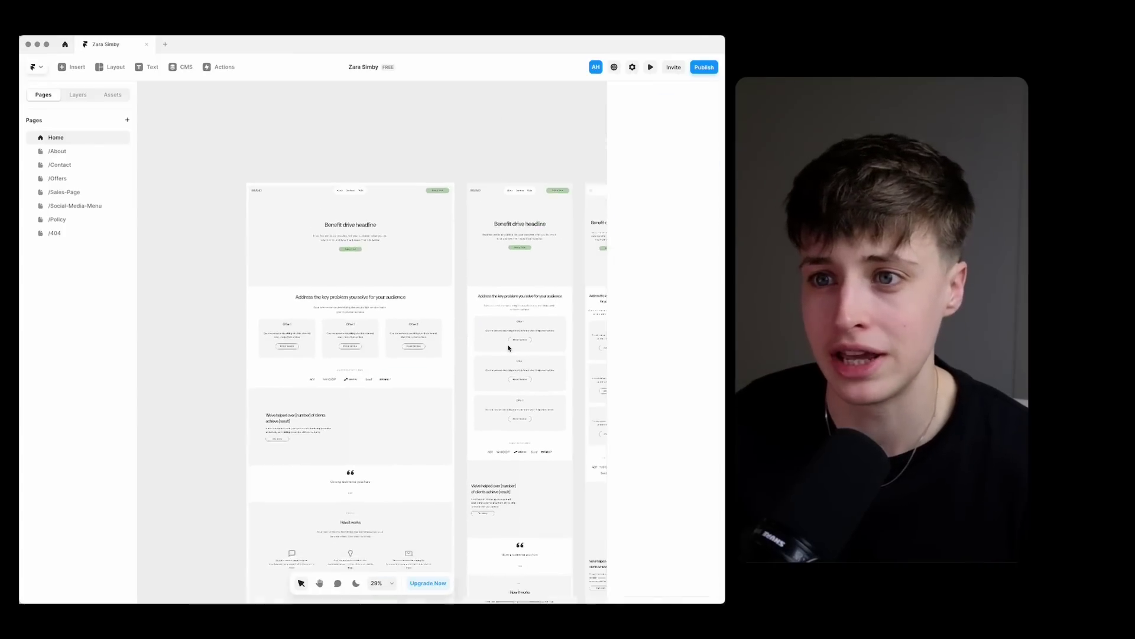
scroll(296, 215, up, 10)
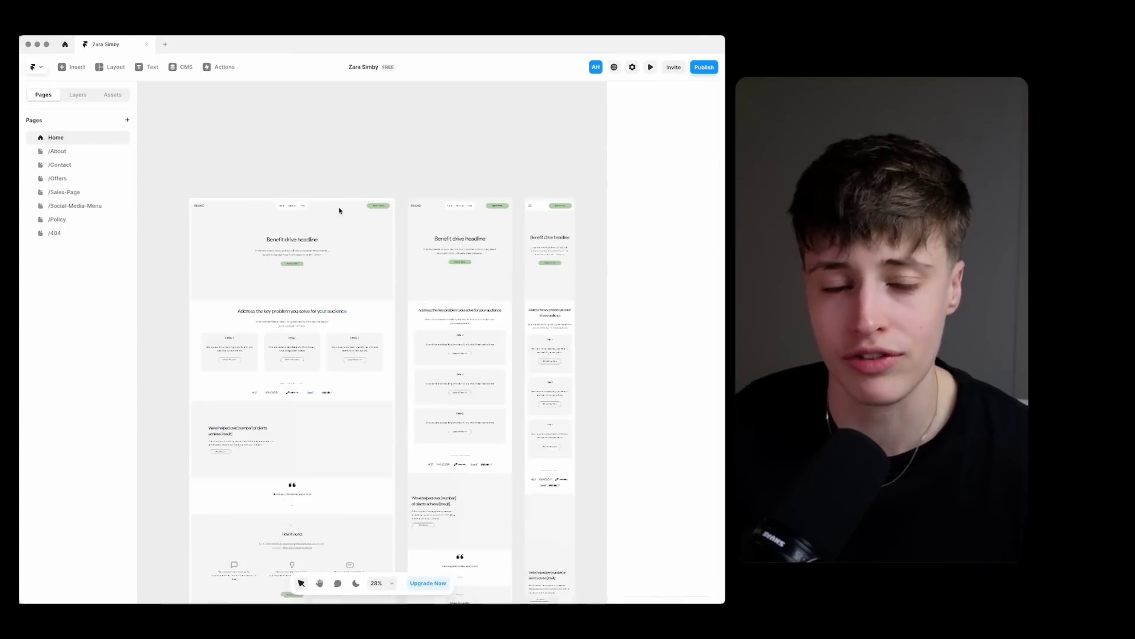
scroll(339, 210, up, 5)
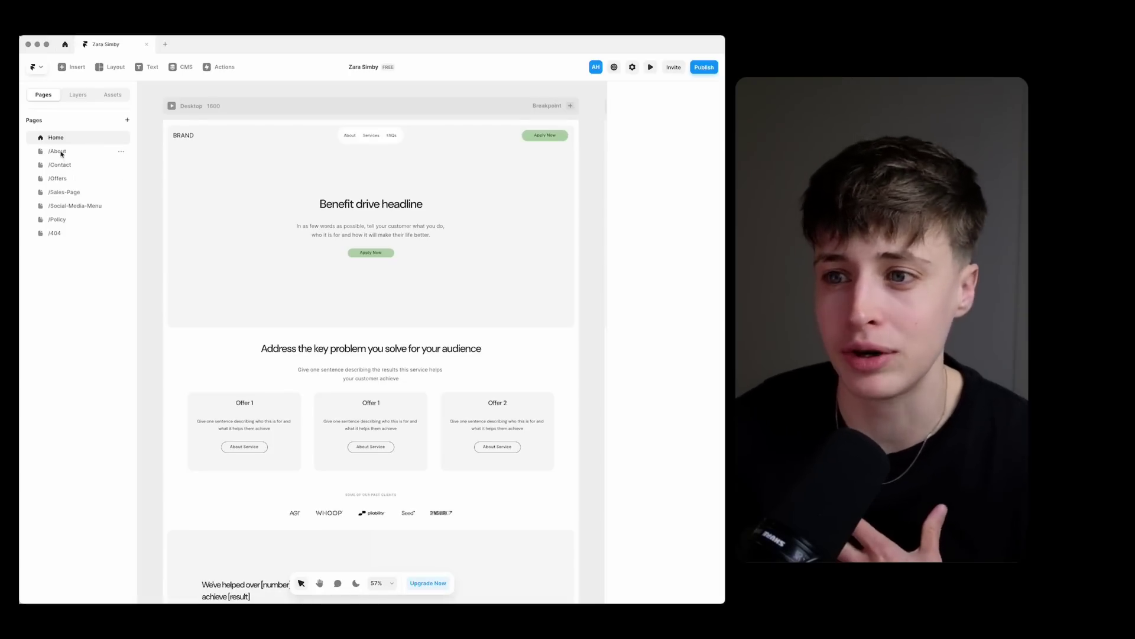
click(58, 151)
click(121, 152)
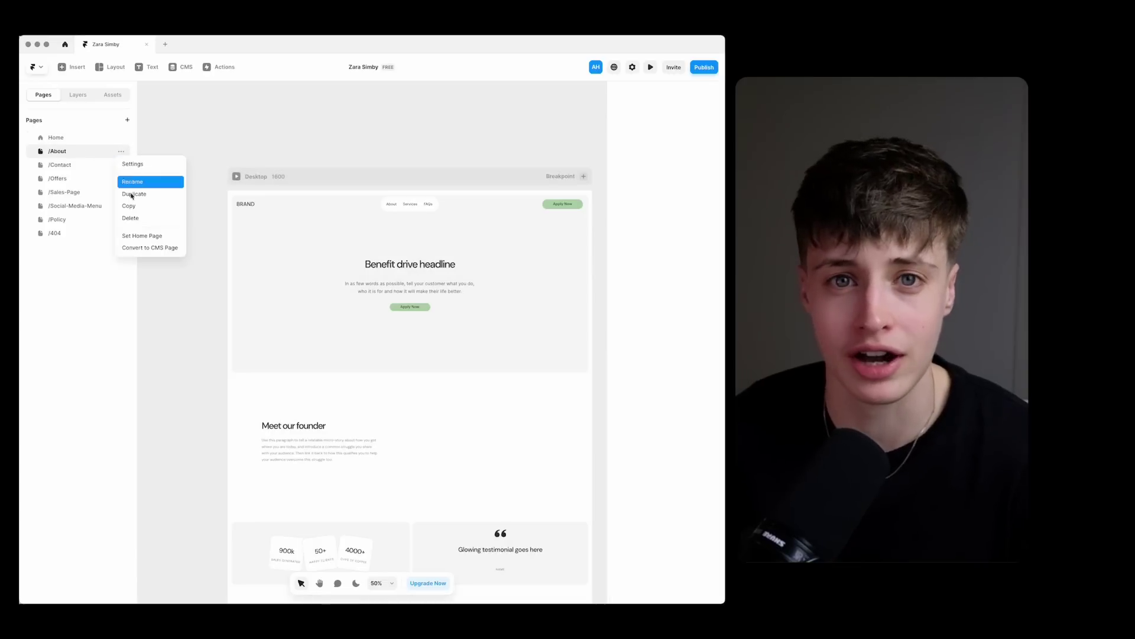
key(Return)
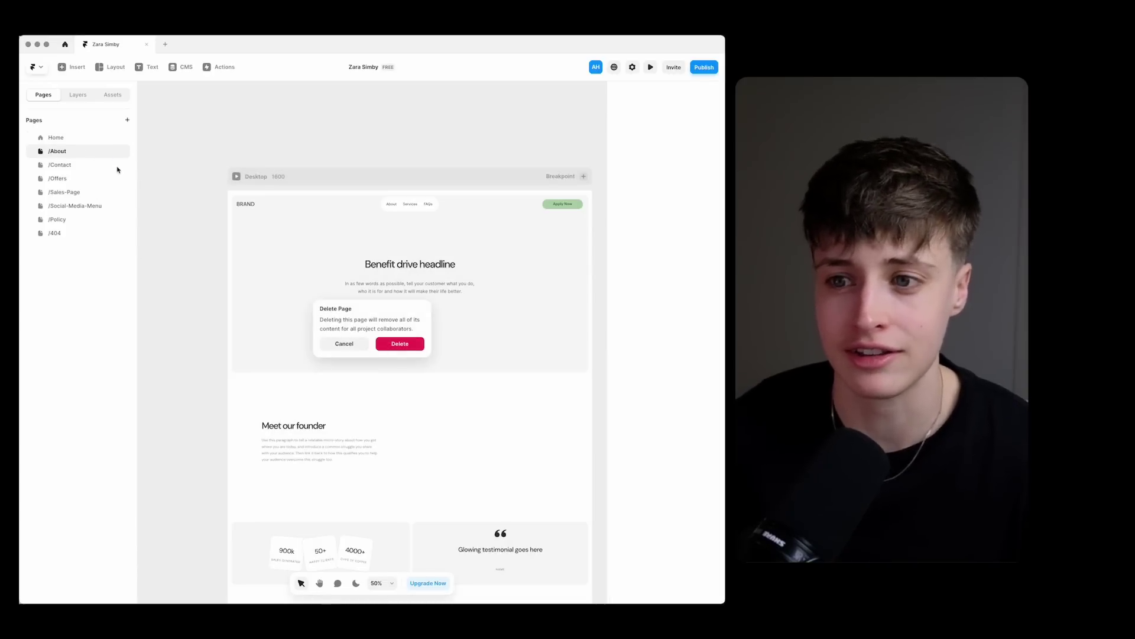
click(396, 344)
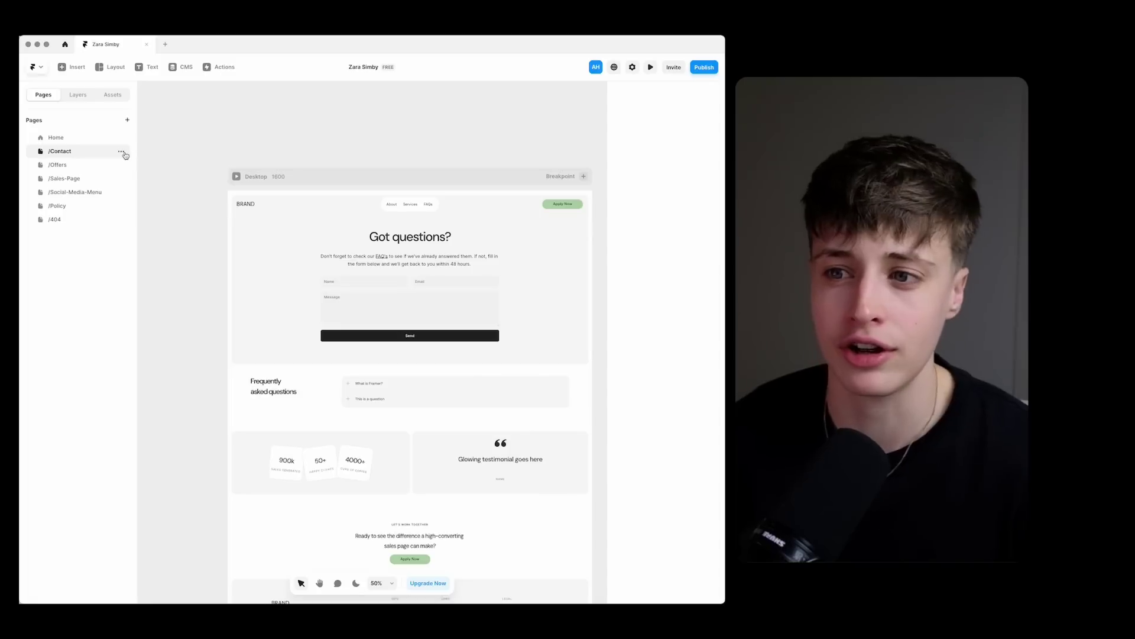
Delete the /Contact and /Offers pages
click(121, 151)
click(132, 219)
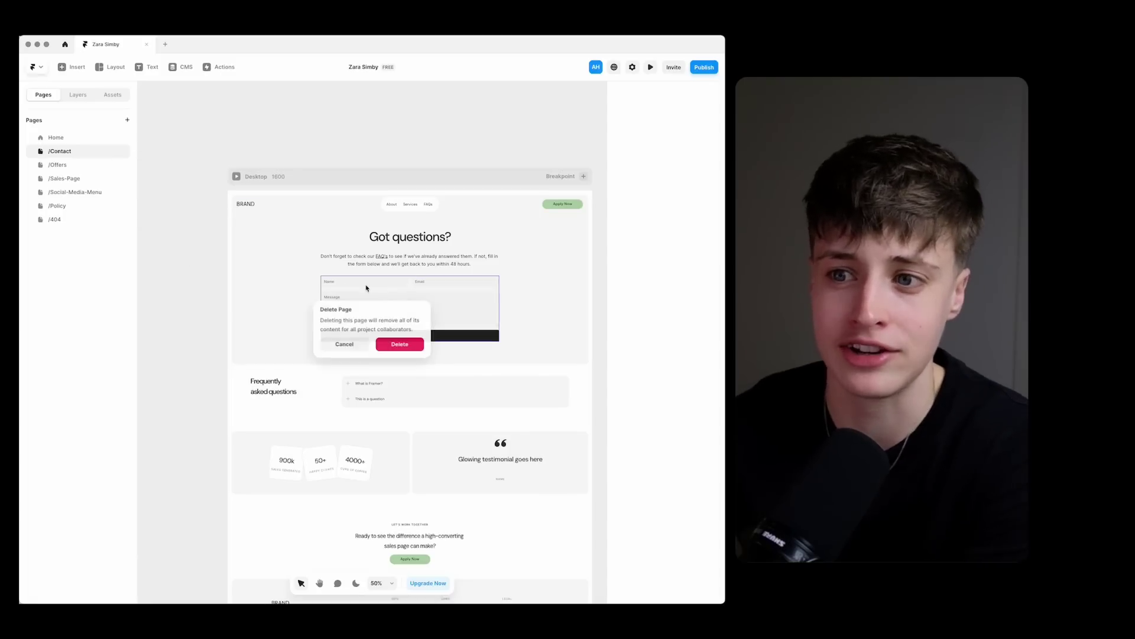
click(410, 346)
click(122, 152)
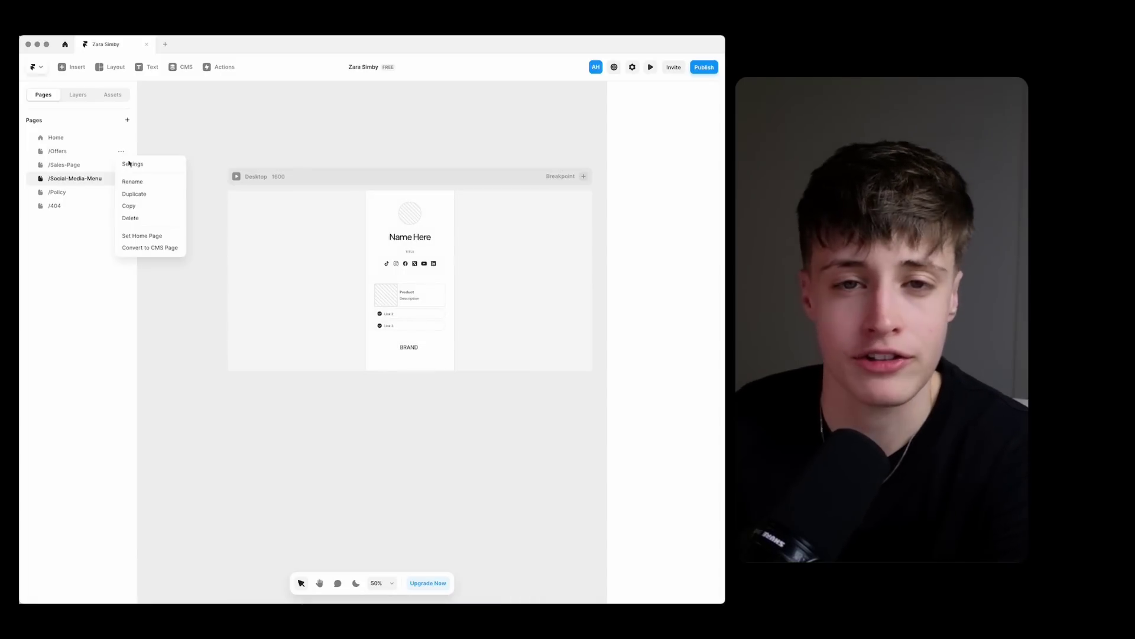
click(145, 218)
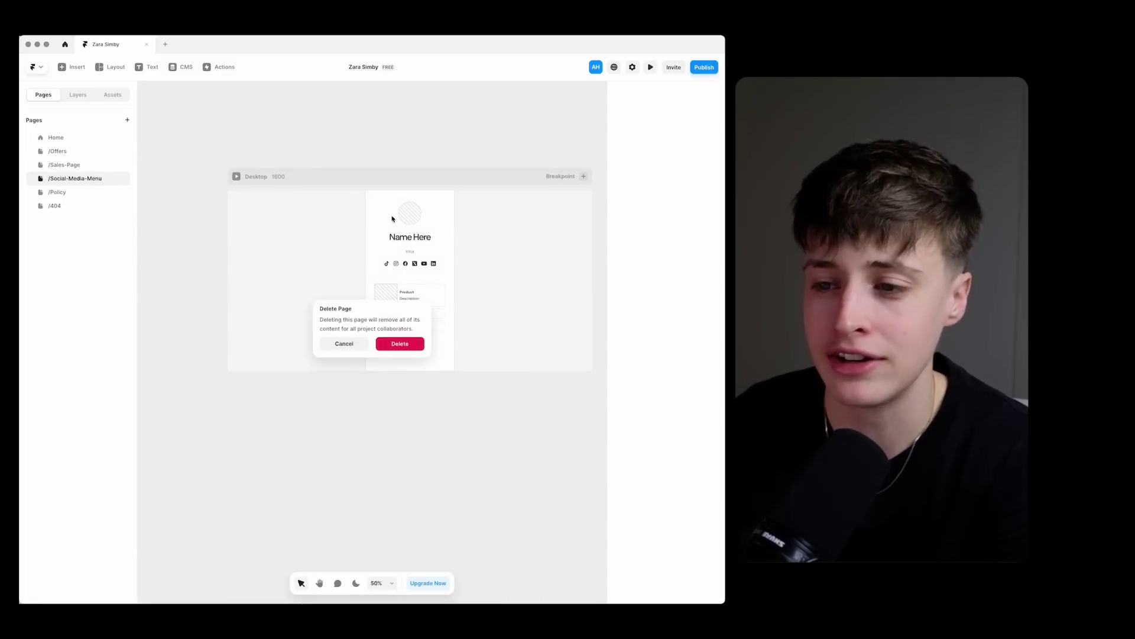
click(407, 344)
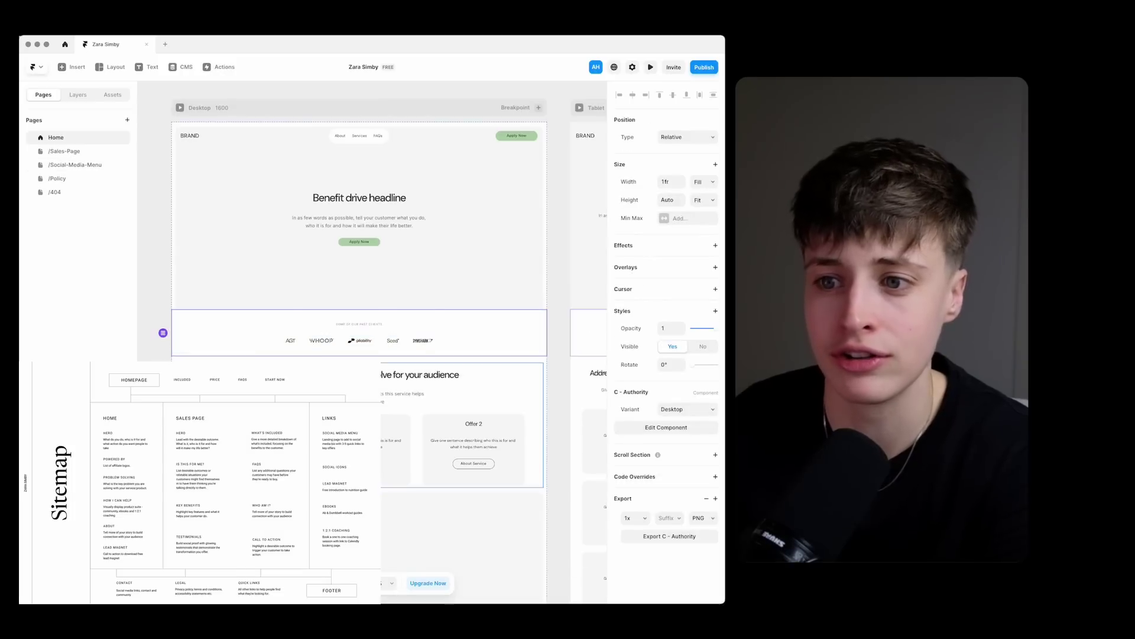
Select the Home page's About and Problem Solving sections in the Layers panel
scroll(361, 267, down, 3)
scroll(361, 266, down, 3)
scroll(361, 266, up, 3)
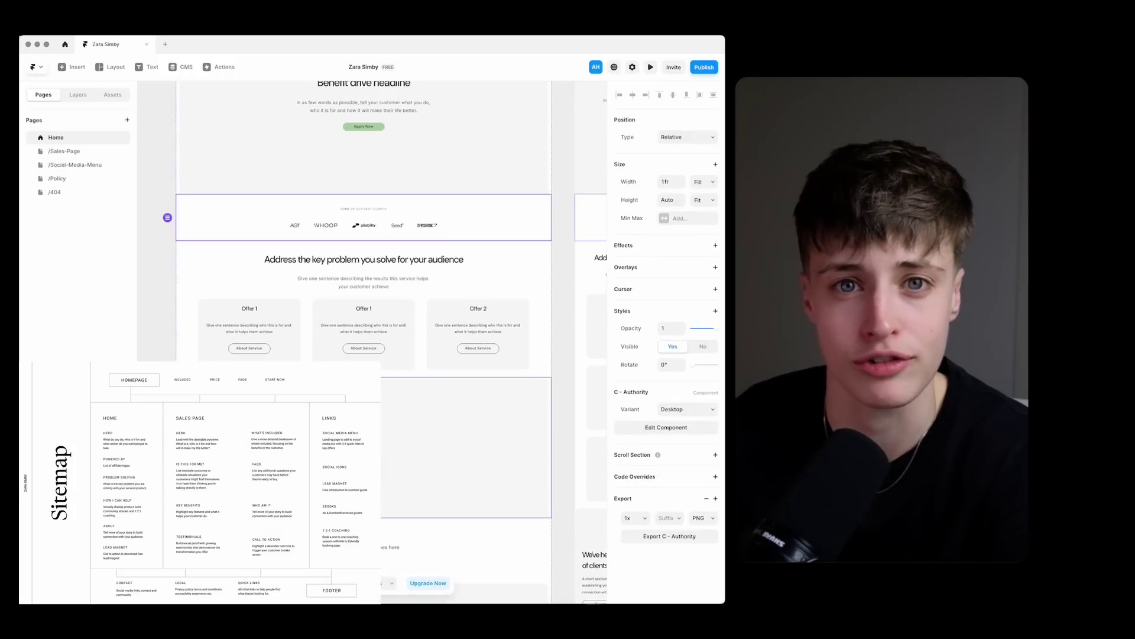
click(364, 448)
click(84, 100)
click(77, 219)
scroll(379, 490, down, 5)
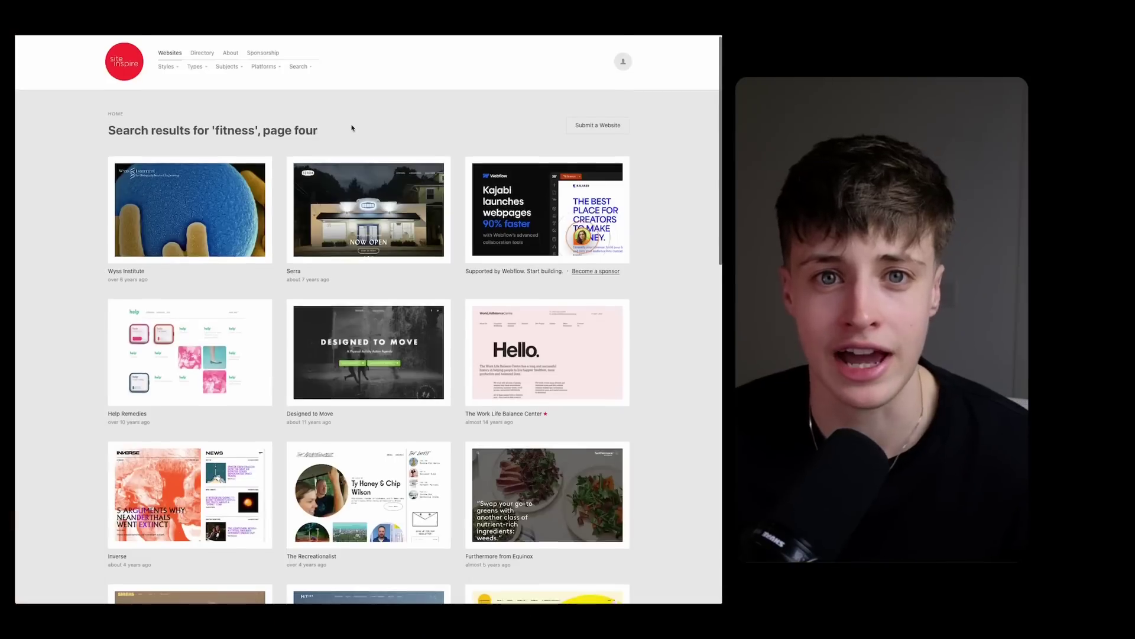
Open the Woove - Branding project on Behance
scroll(351, 126, down, 5)
scroll(352, 127, down, 8)
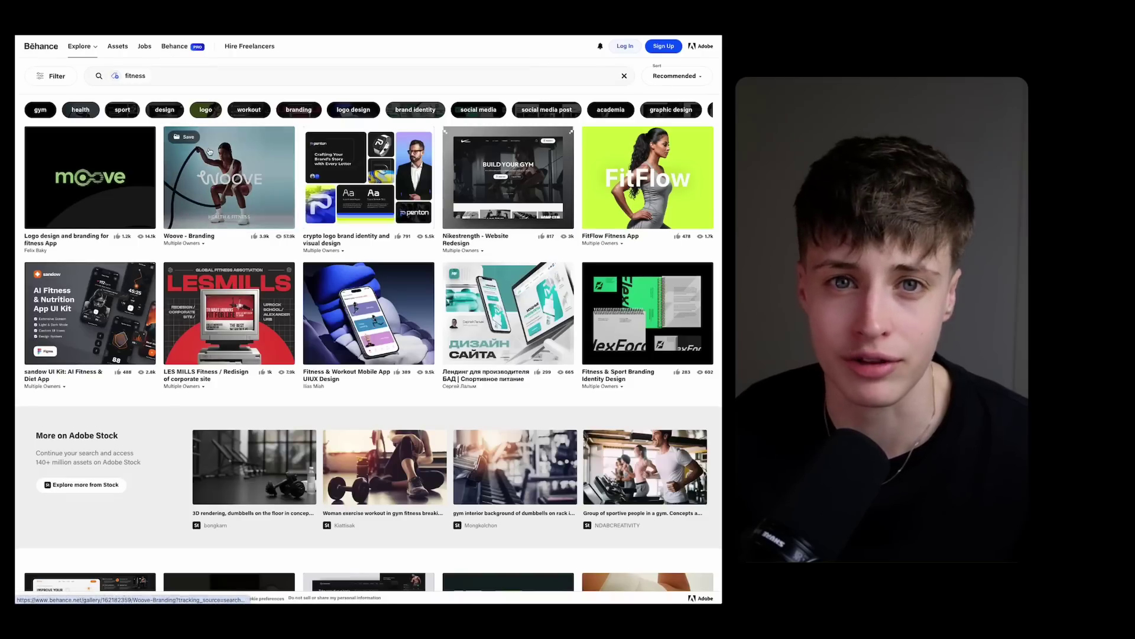
click(215, 161)
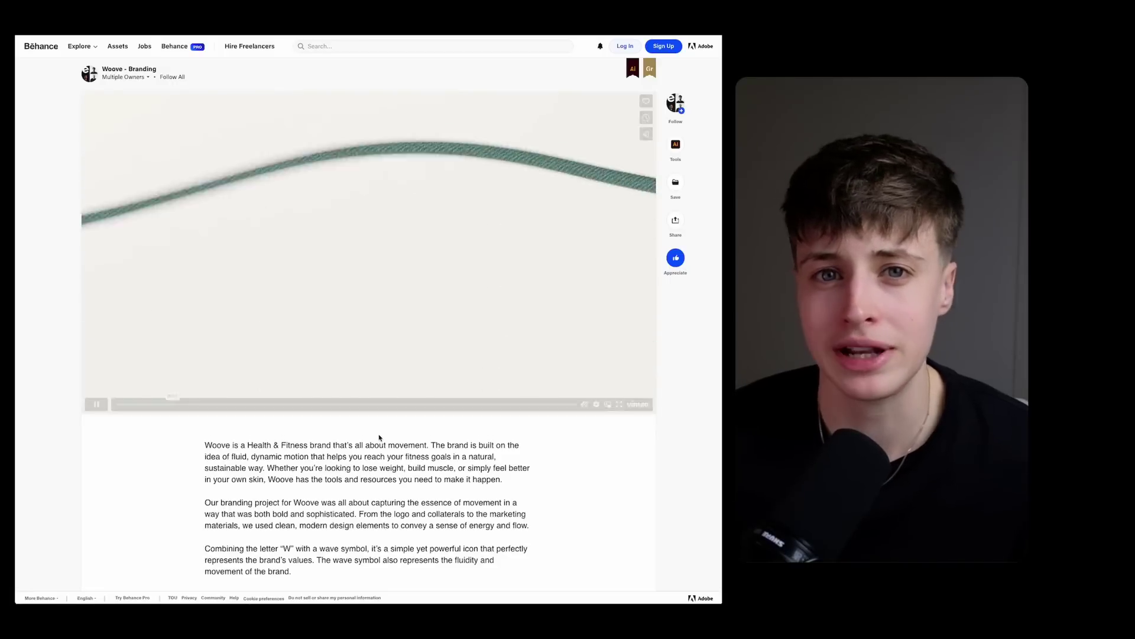
Screenshot the project's fitness photo grid and paste it into Framer
scroll(380, 437, down, 3)
scroll(379, 437, down, 10)
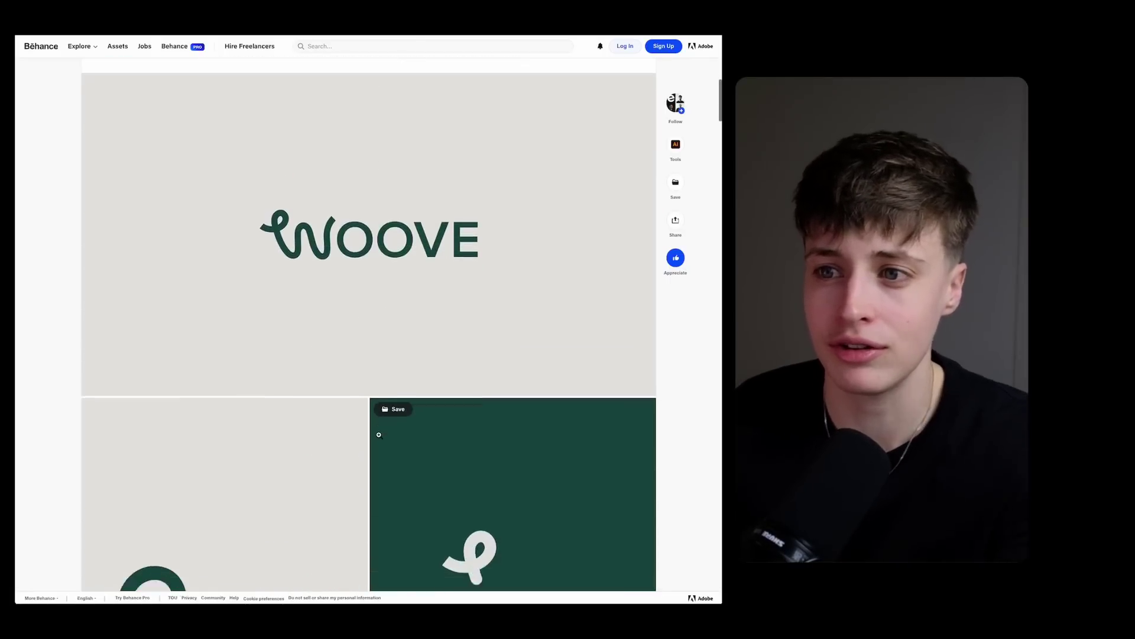
scroll(379, 436, down, 5)
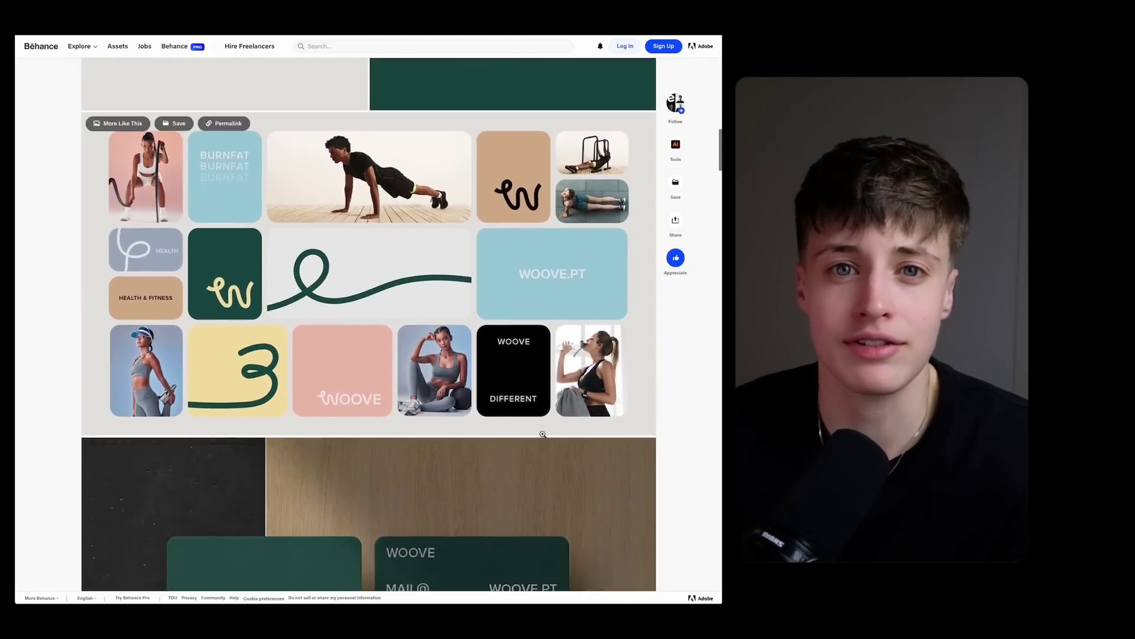
key(super+shift+4)
drag(84, 142, 570, 460)
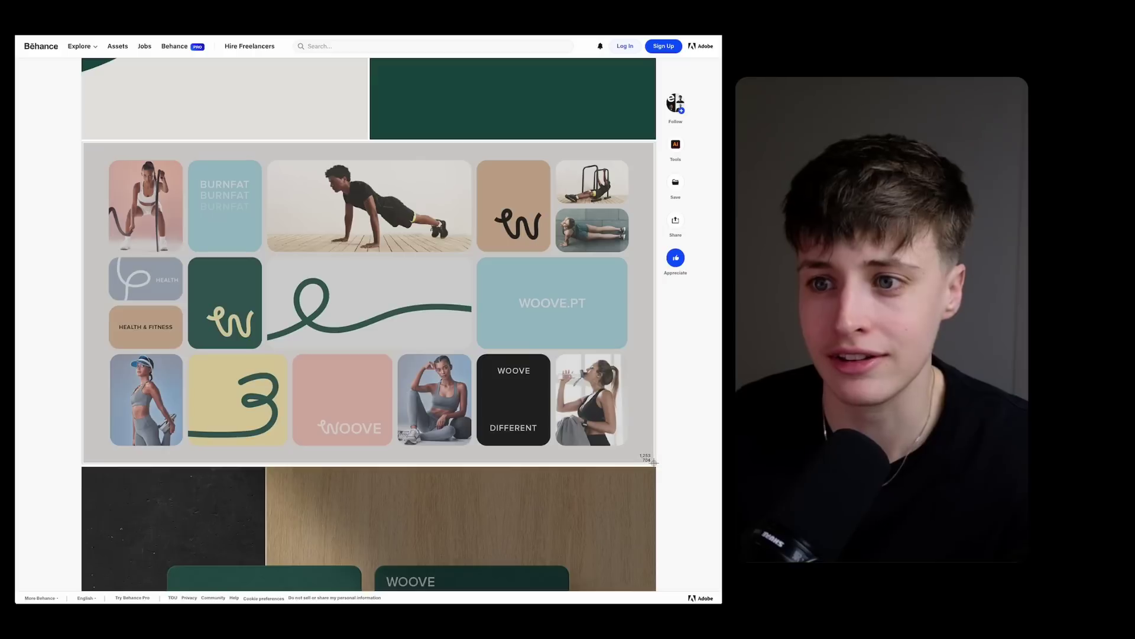
drag(654, 462, 655, 463)
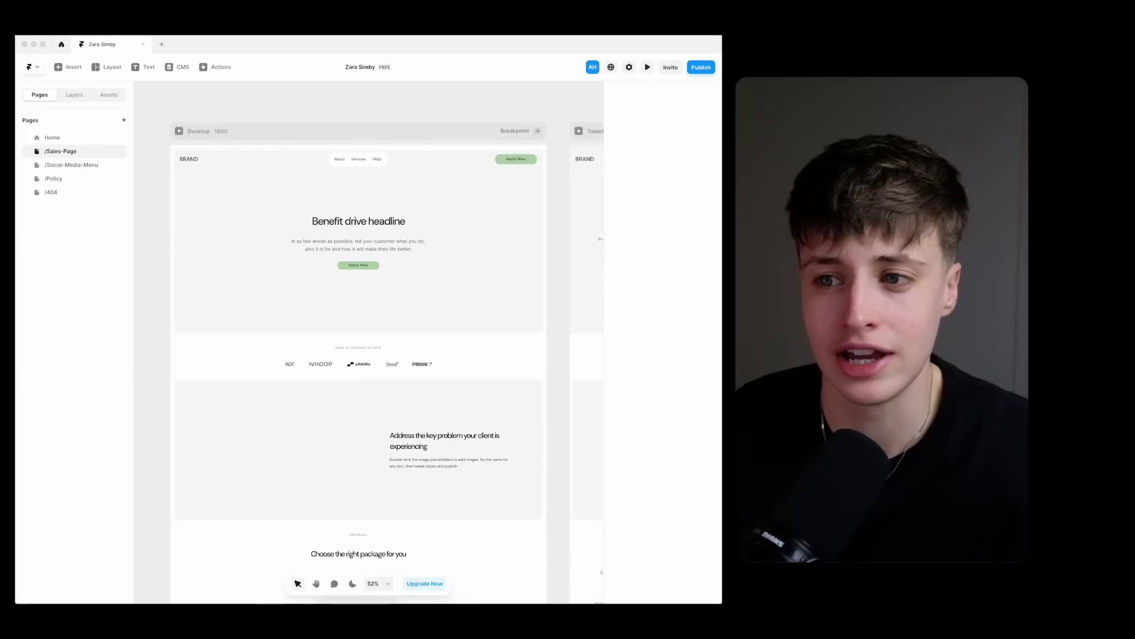
key(super+v)
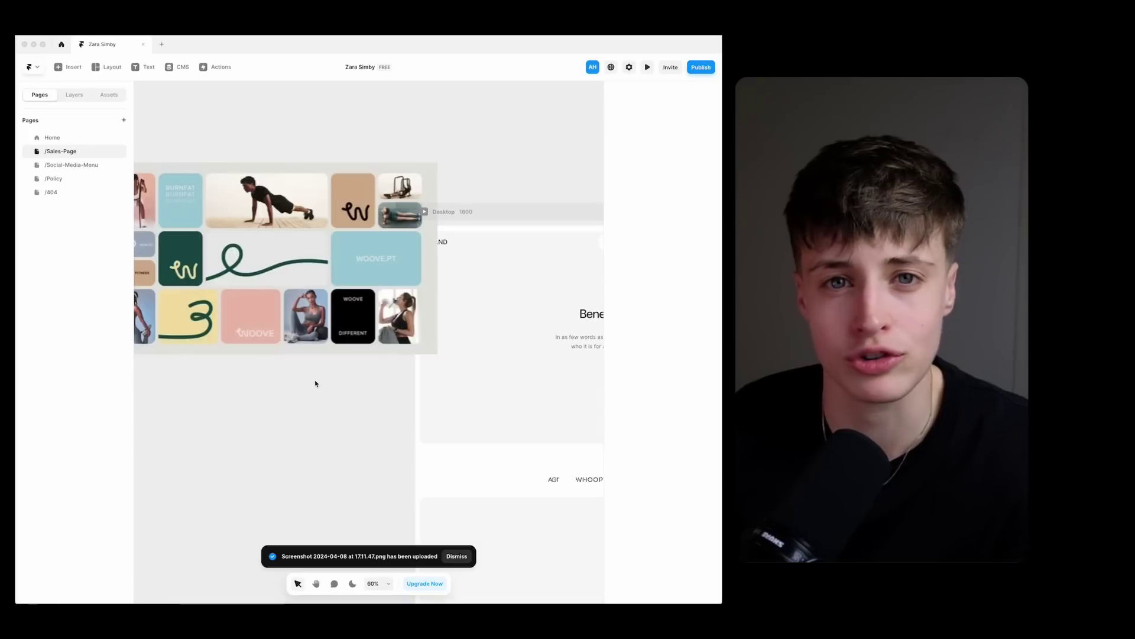
Place the Woove screenshot just left of the Desktop frame, resized to 947×532
drag(279, 316, 227, 362)
scroll(228, 362, left, 3)
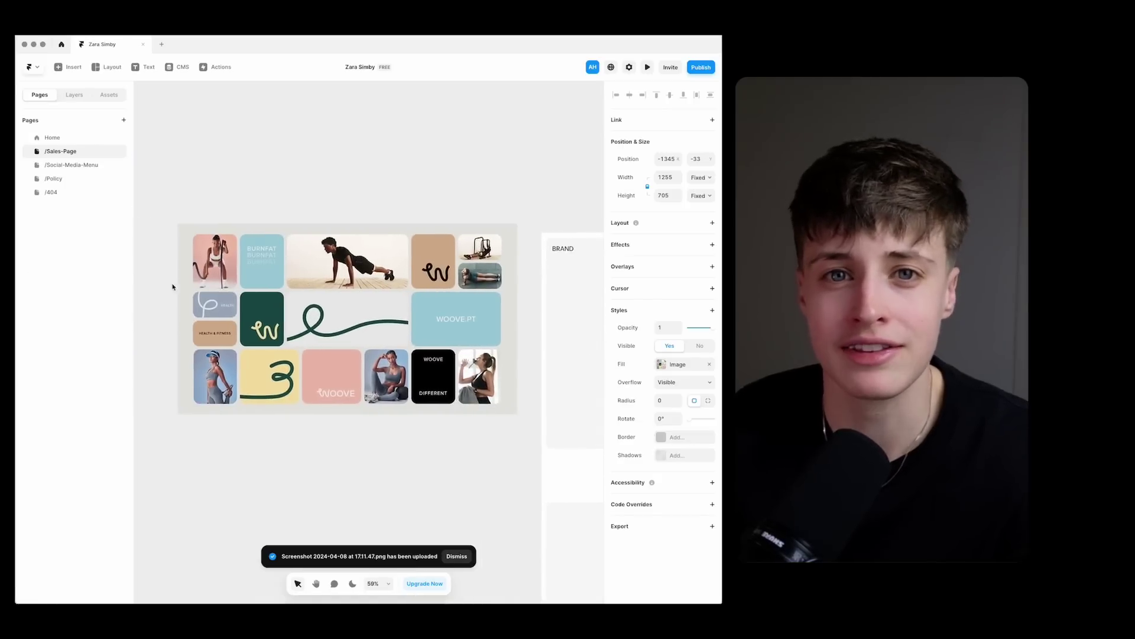
drag(401, 282, 191, 260)
drag(265, 262, 485, 295)
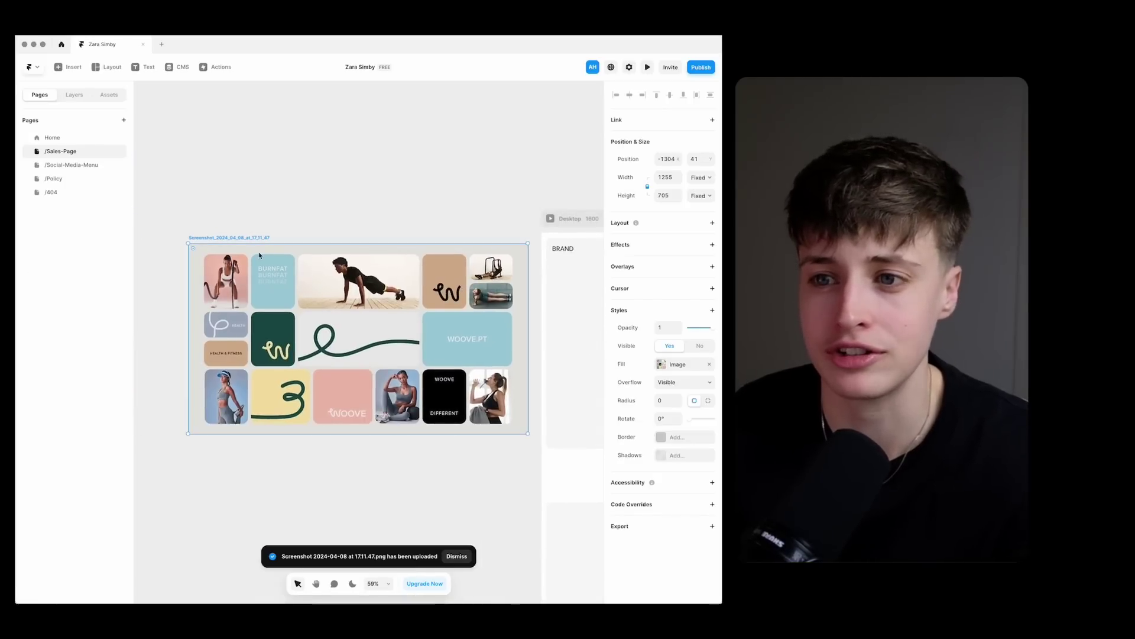
drag(186, 242, 269, 300)
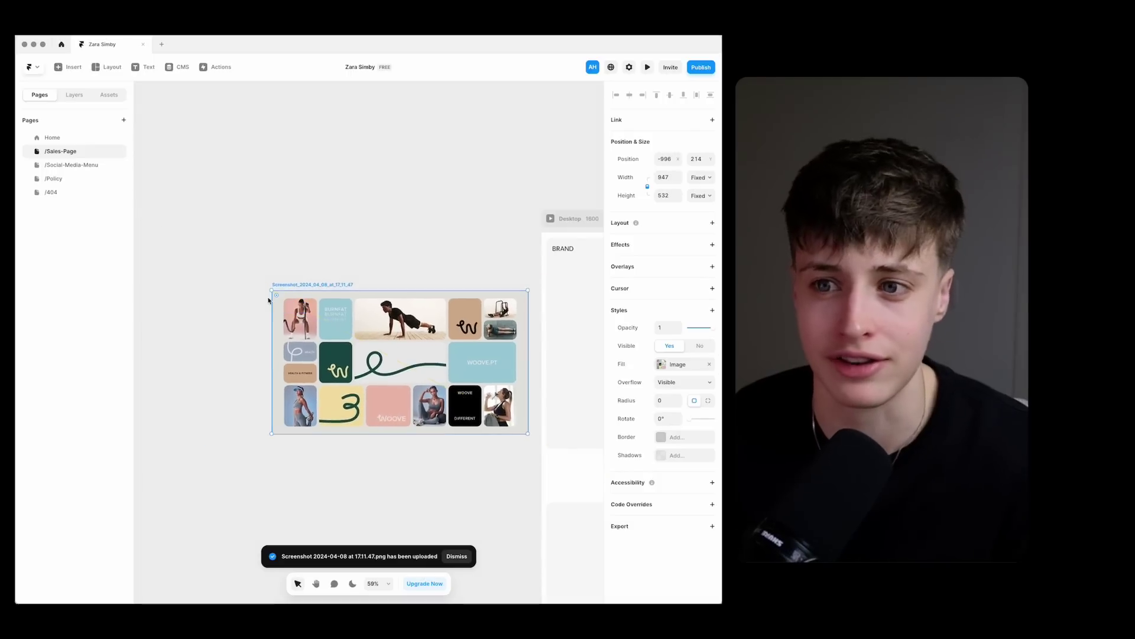
drag(422, 329, 417, 262)
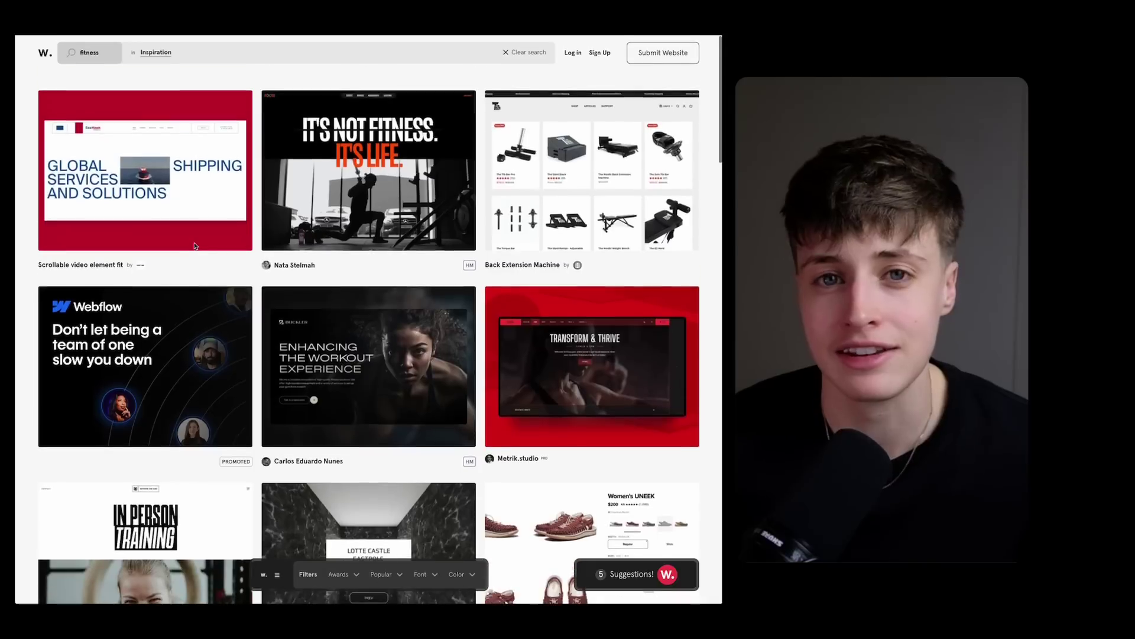
scroll(195, 246, down, 5)
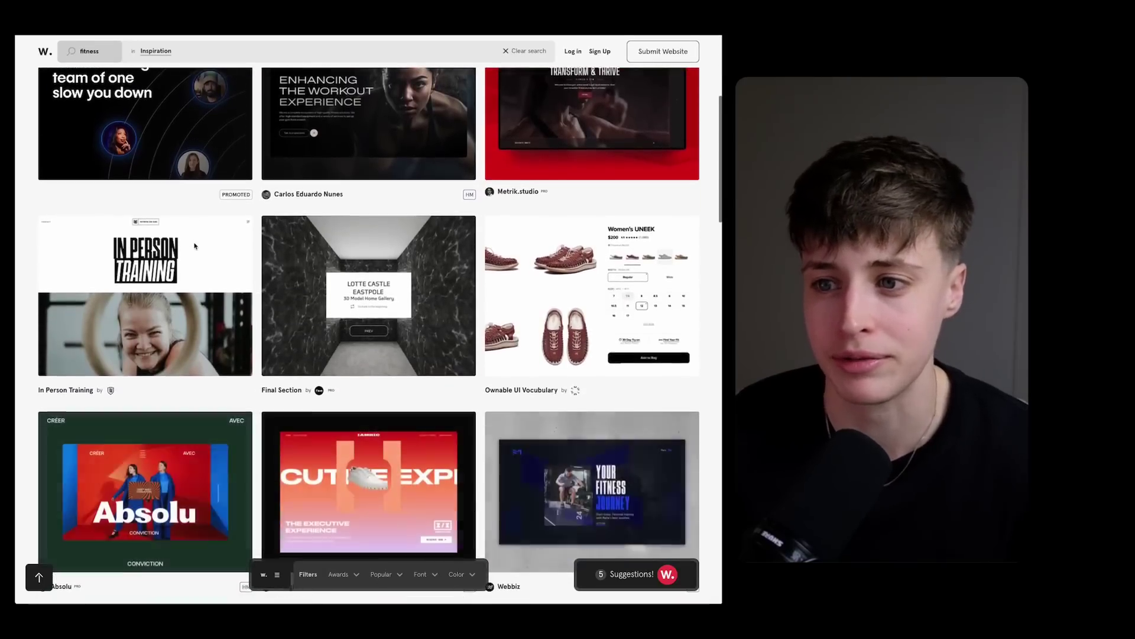
scroll(249, 270, down, 9)
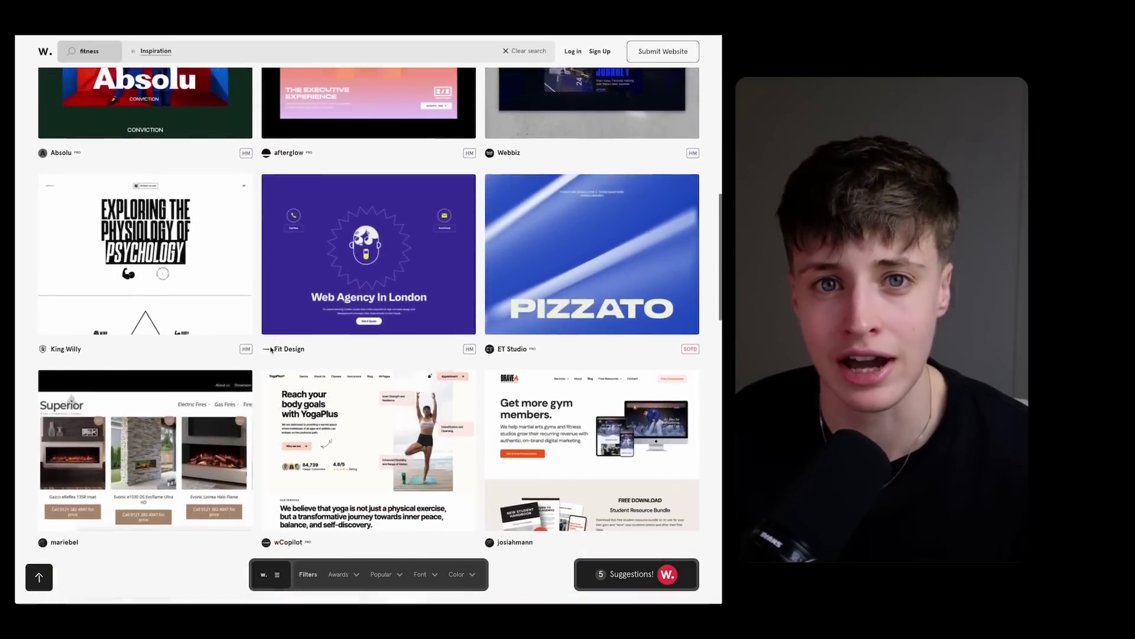
scroll(476, 367, down, 20)
scroll(476, 368, up, 20)
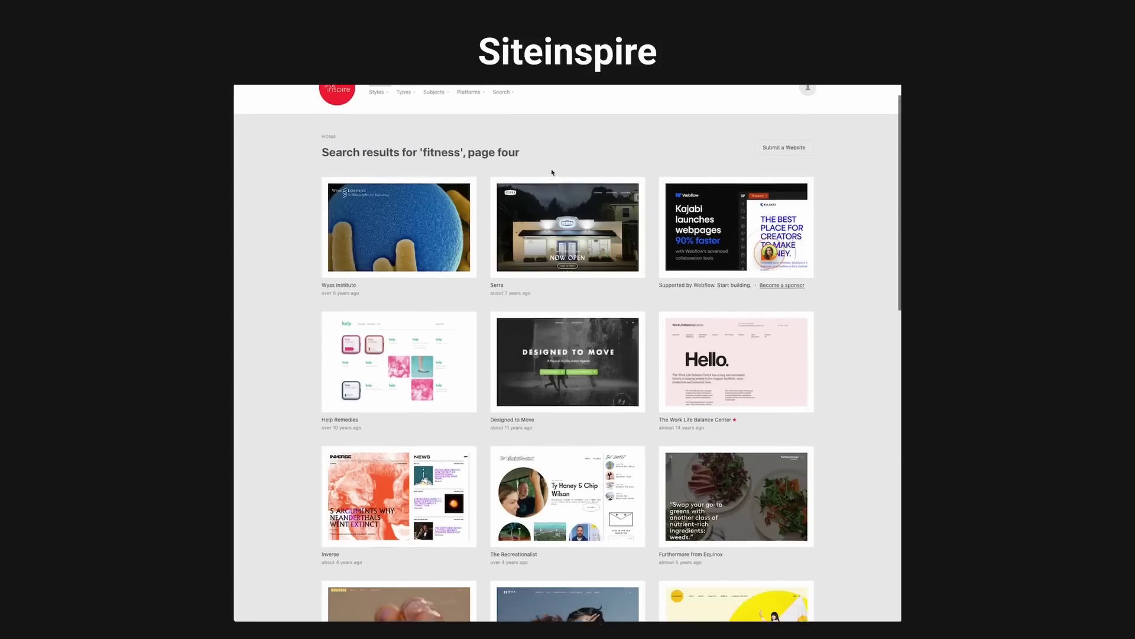
scroll(552, 172, down, 3)
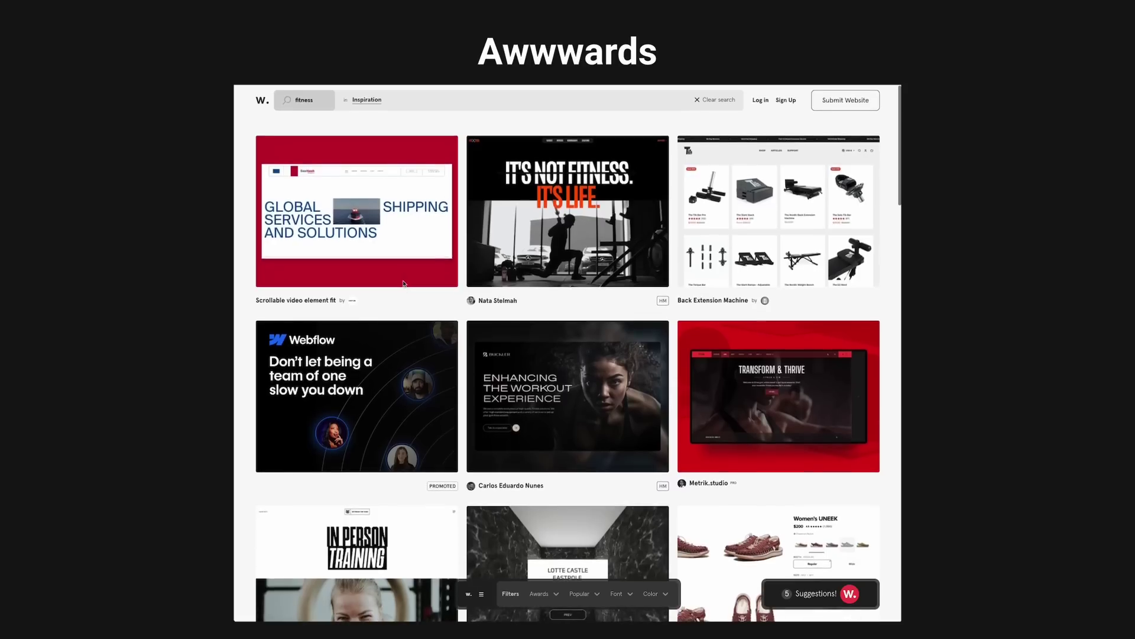
scroll(403, 284, down, 7)
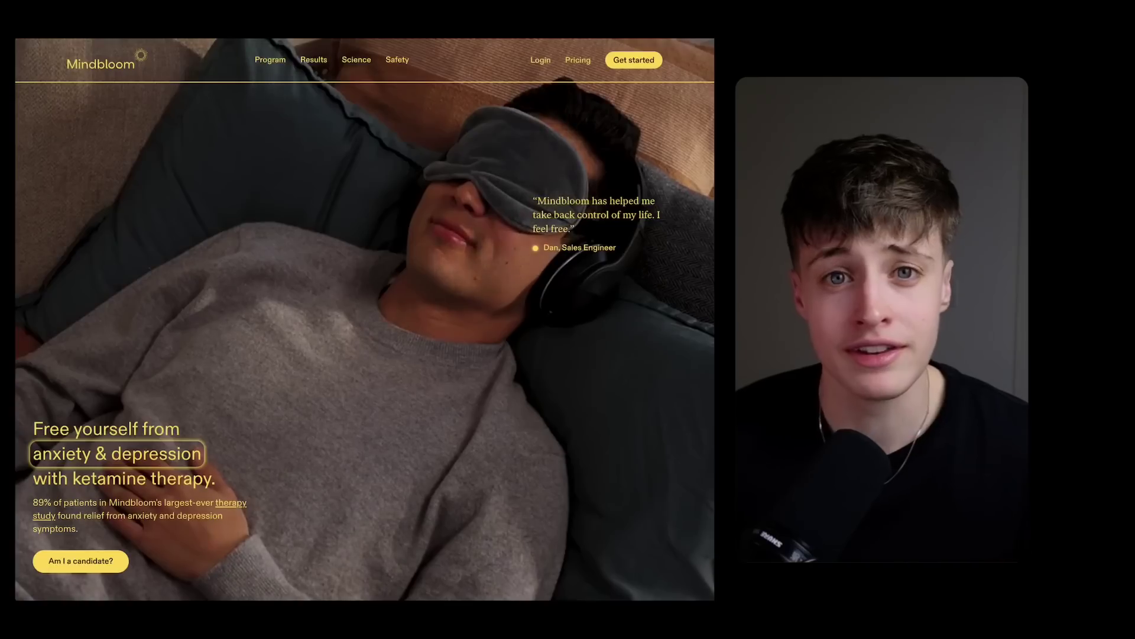
Inspect Suisse Int'l Mono in the font finder, adjusting preview size and showing full info
scroll(590, 169, down, 2)
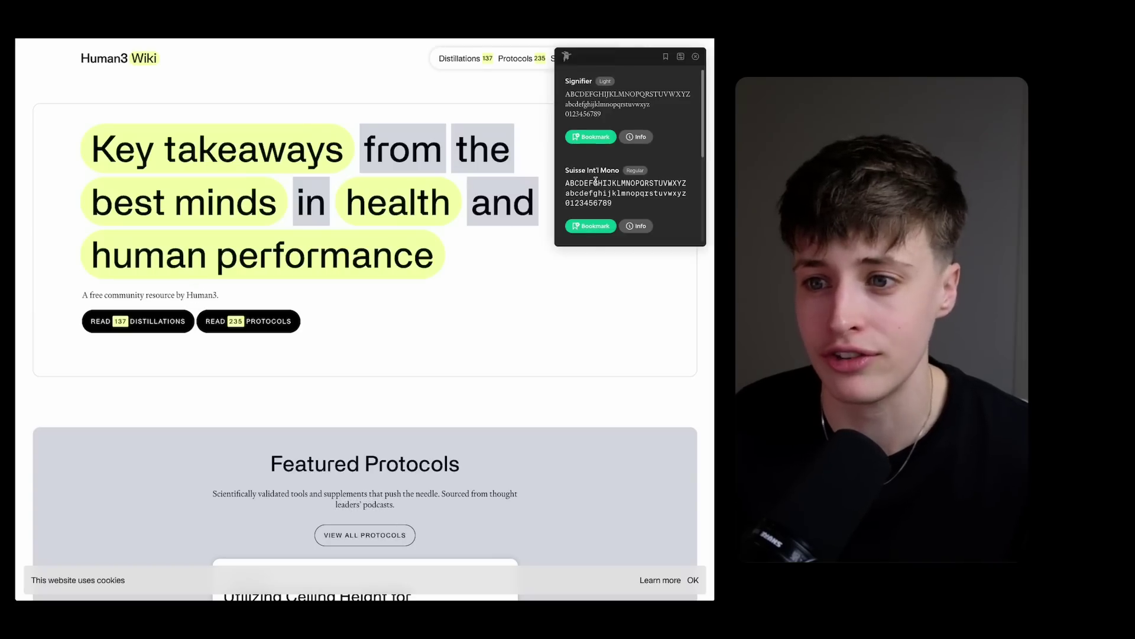
scroll(596, 181, down, 3)
click(598, 125)
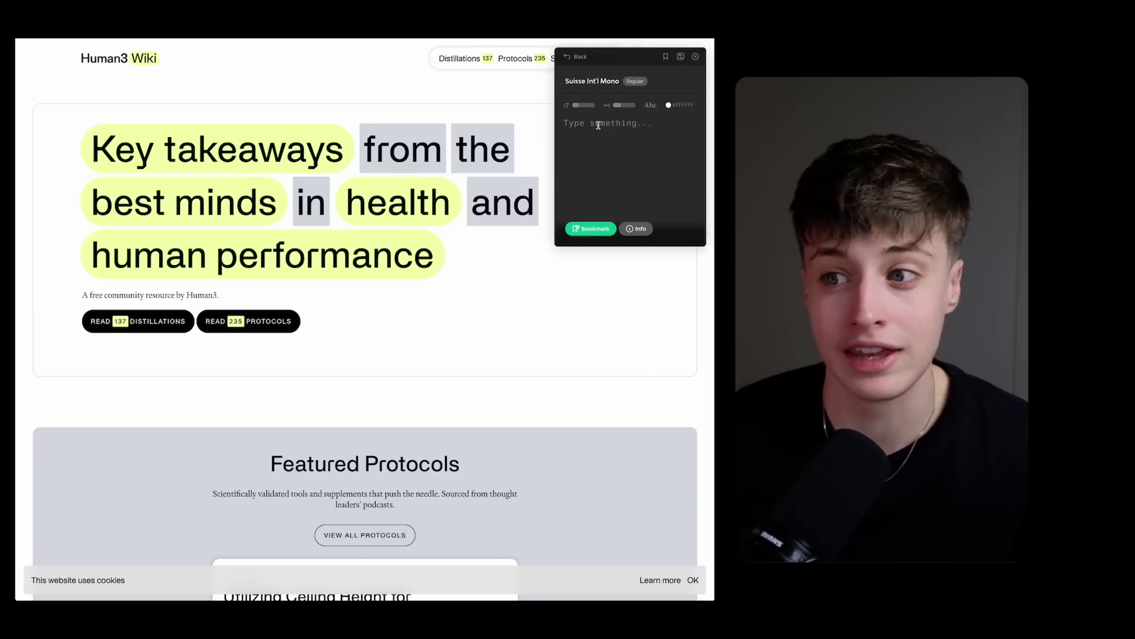
mouse_move(575, 107)
mouse_down()
mouse_move(594, 106)
mouse_move(584, 107)
mouse_up()
click(636, 230)
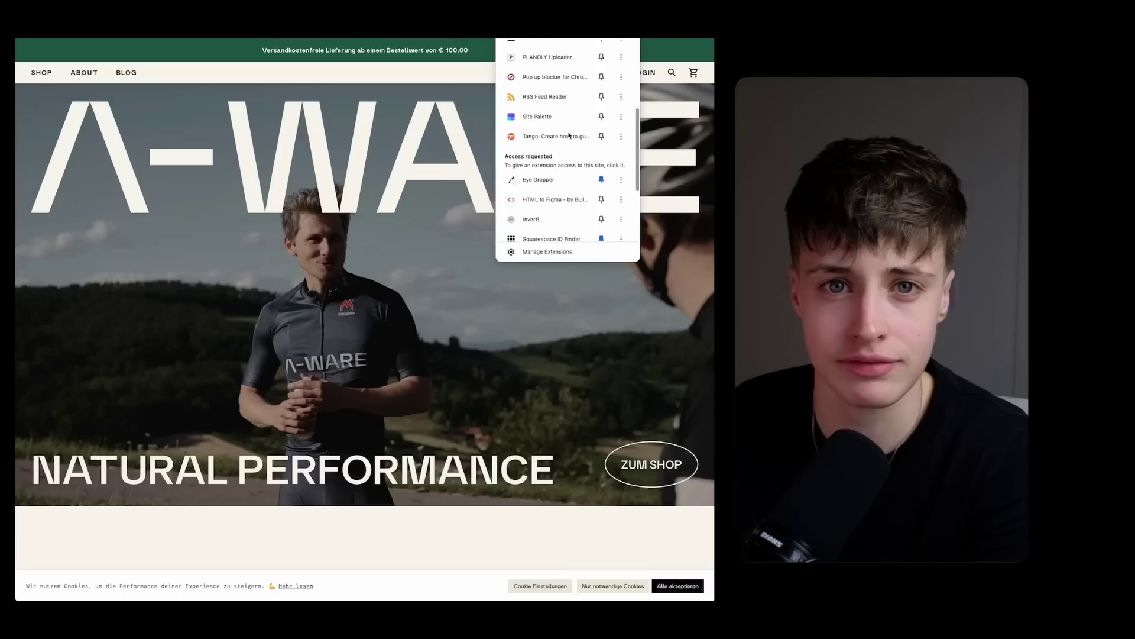
Sample the A-WARE nav colour #f7f5ee and download a full-page PNG of beam's homepage
click(546, 177)
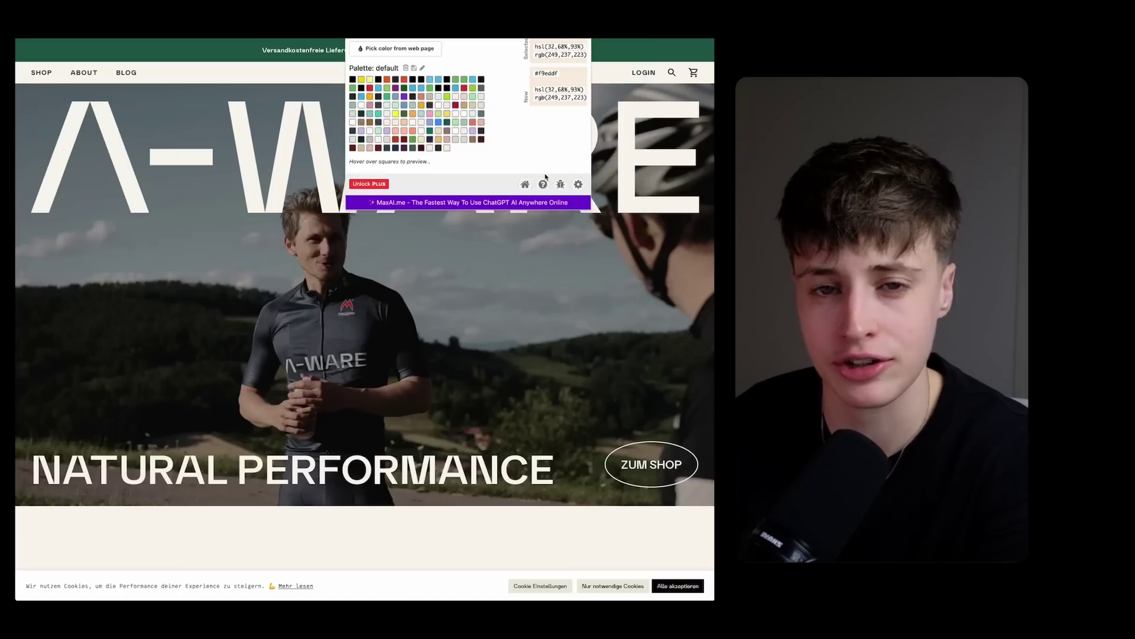
click(422, 52)
click(370, 74)
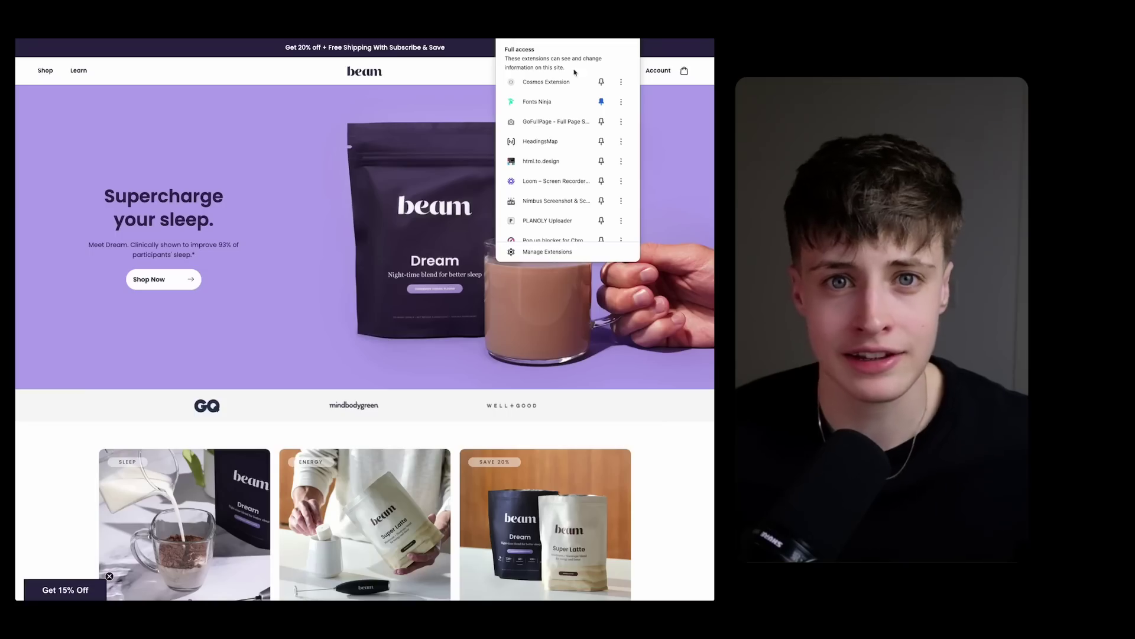
click(560, 121)
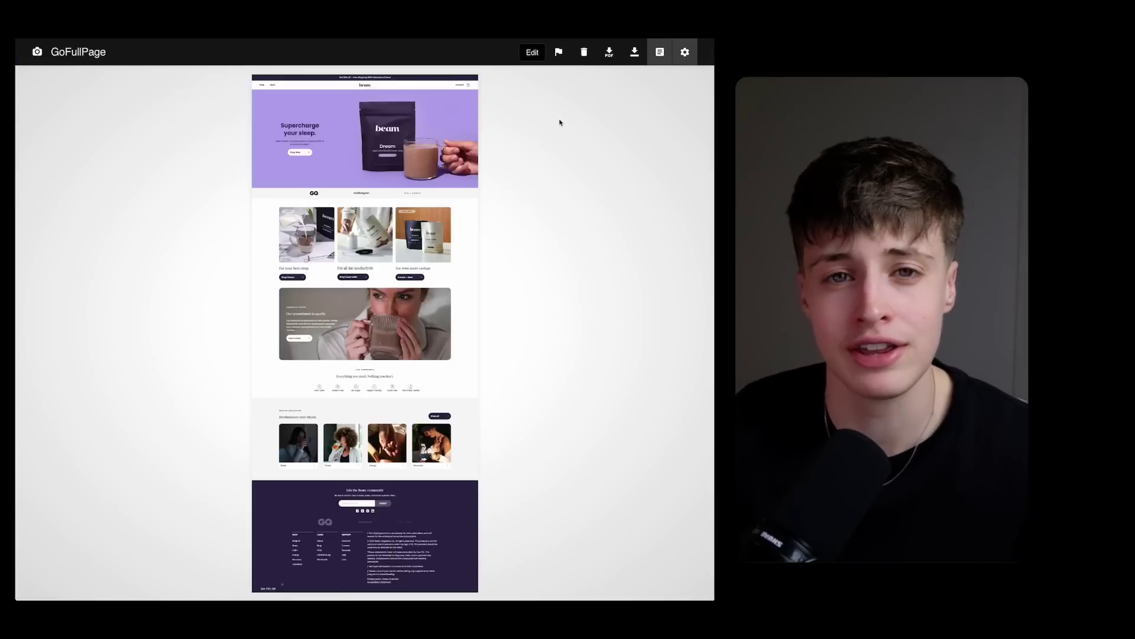
click(634, 54)
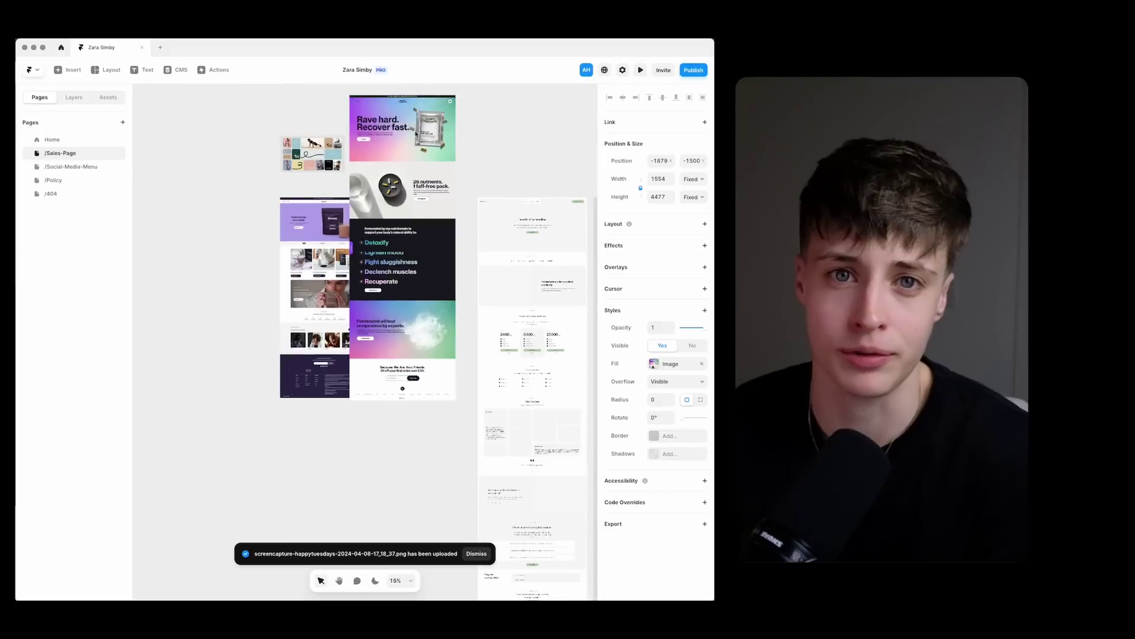
Line up the full-page site screenshots, including Beam's, in a matching-width row on the canvas
drag(317, 299, 223, 299)
drag(416, 385, 312, 313)
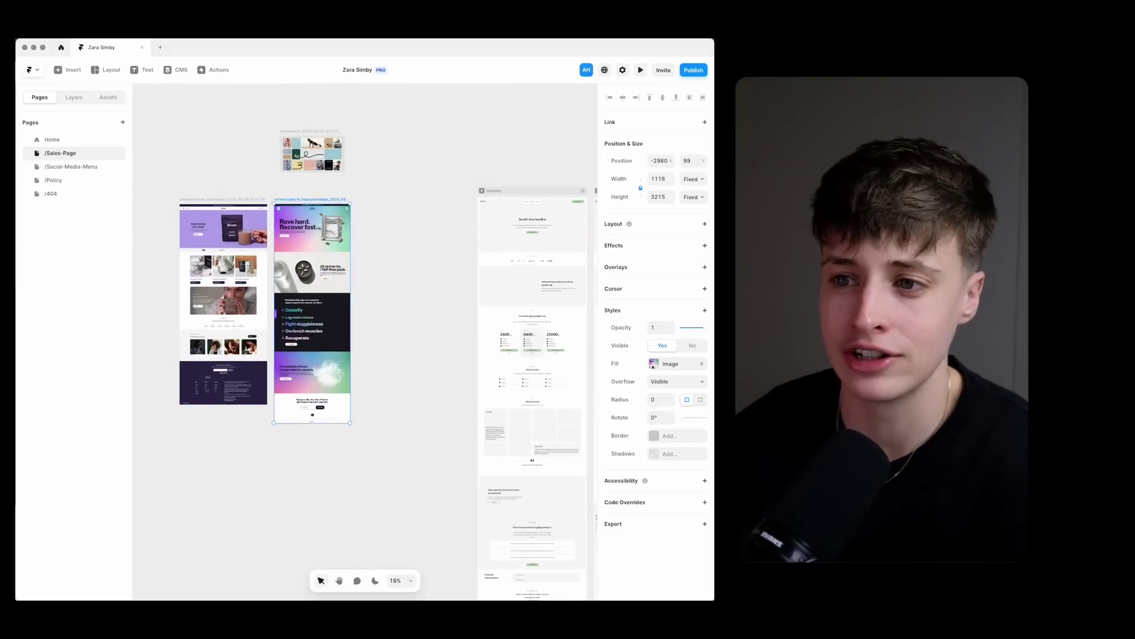
drag(290, 484, 391, 322)
drag(413, 266, 421, 359)
drag(406, 305, 406, 272)
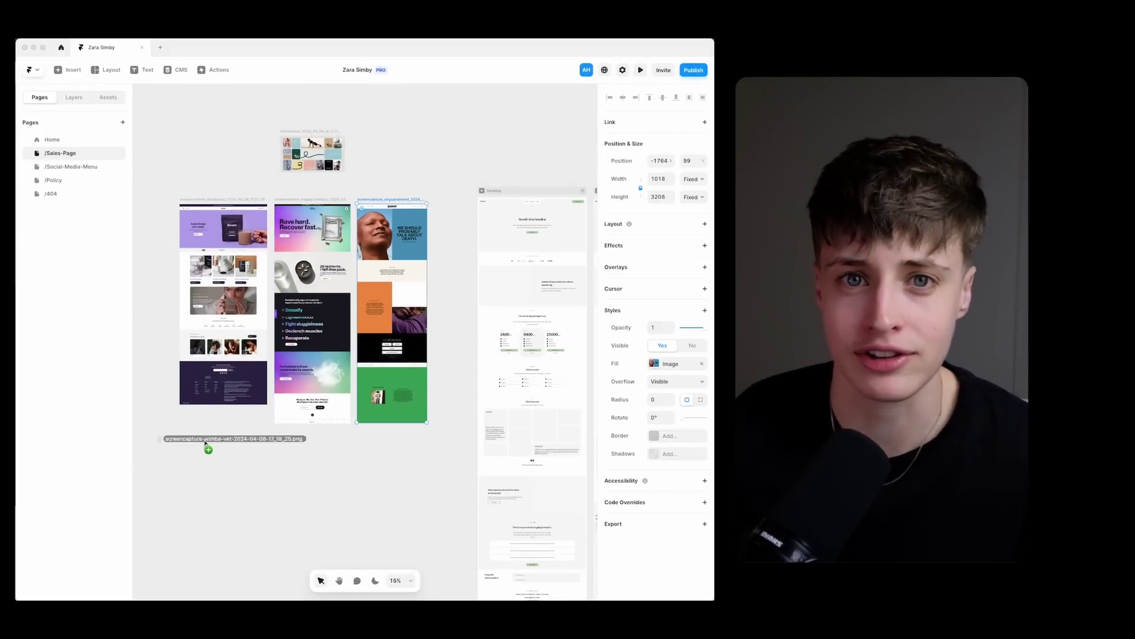
drag(205, 442, 205, 442)
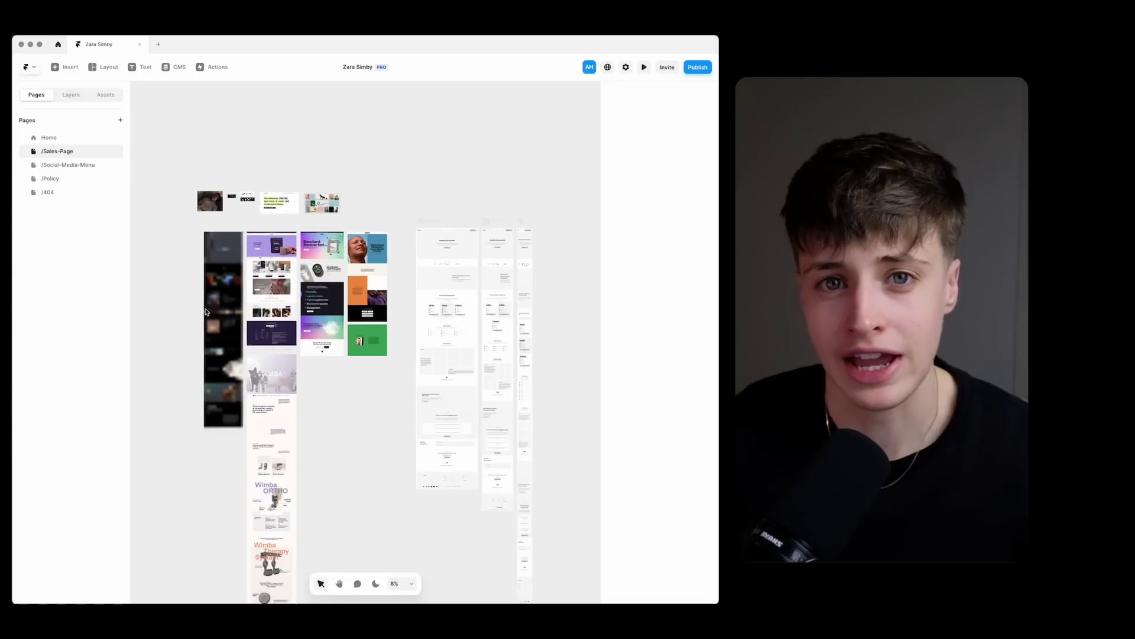
scroll(207, 312, up, 5)
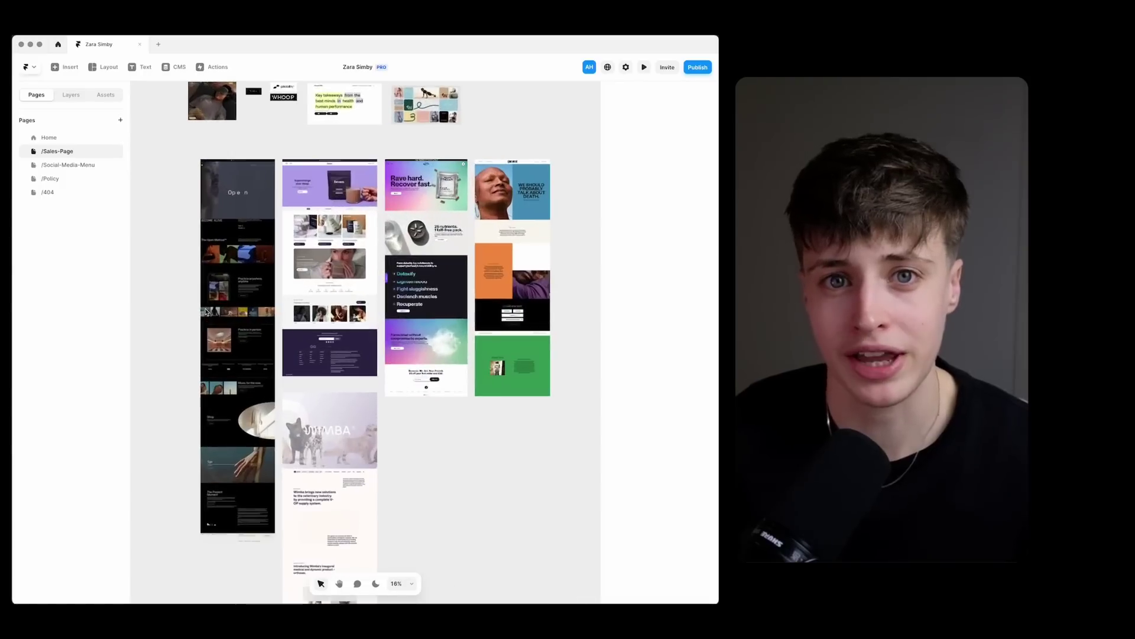
scroll(207, 312, up, 5)
scroll(206, 311, right, 4)
scroll(206, 312, up, 4)
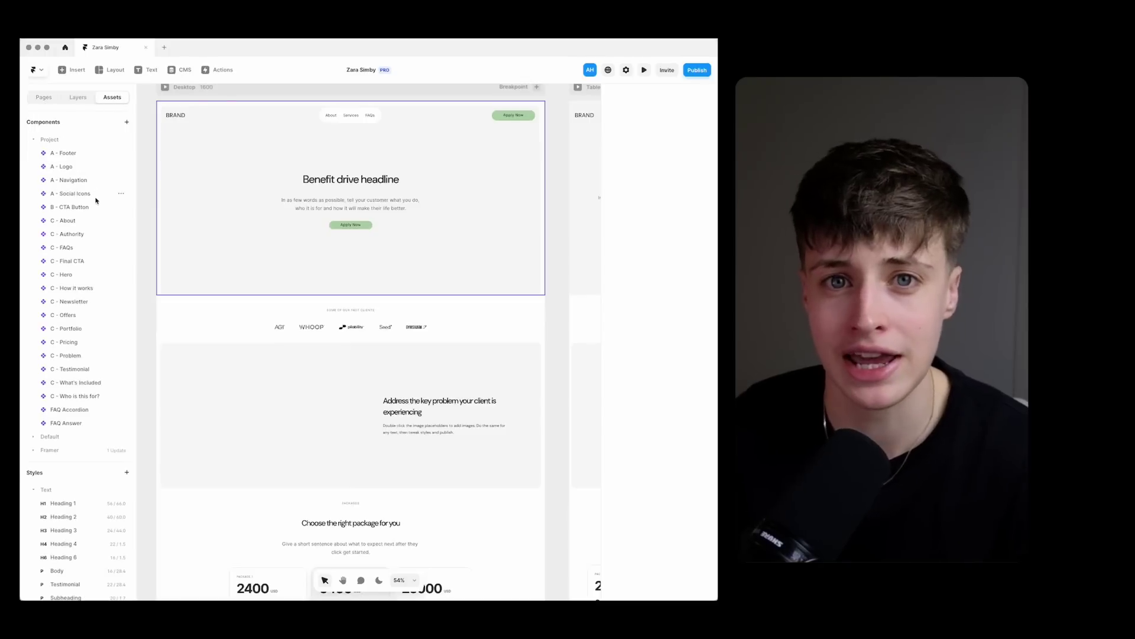
Set Shade 5 to dark purple #1A1923 and paste new colours into Shade 4 and Shade 3
scroll(96, 203, down, 5)
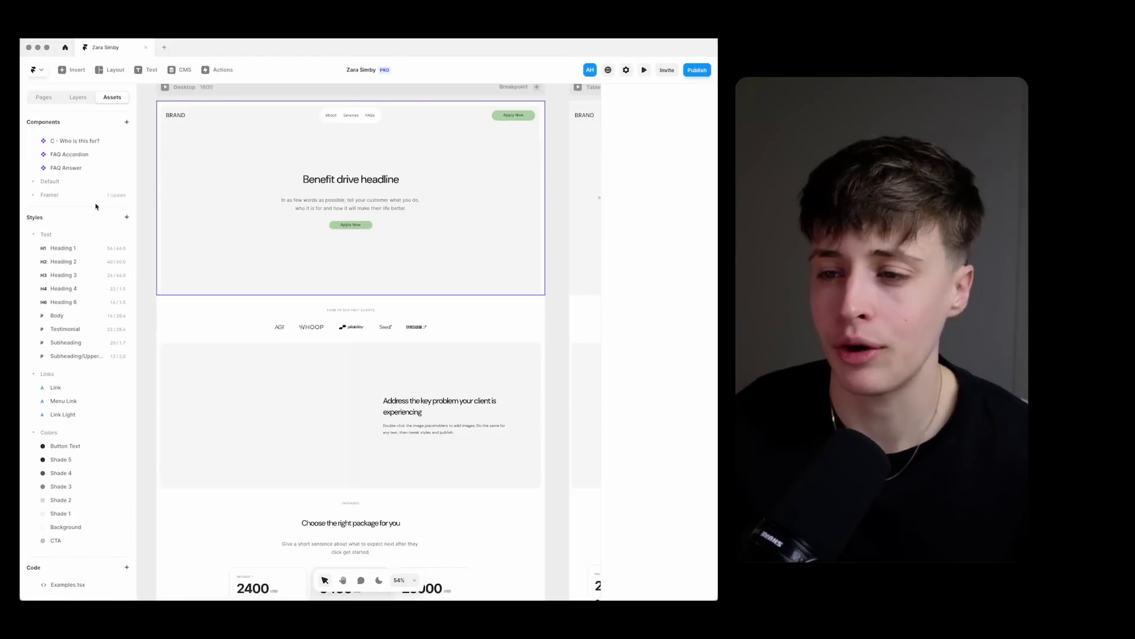
click(63, 445)
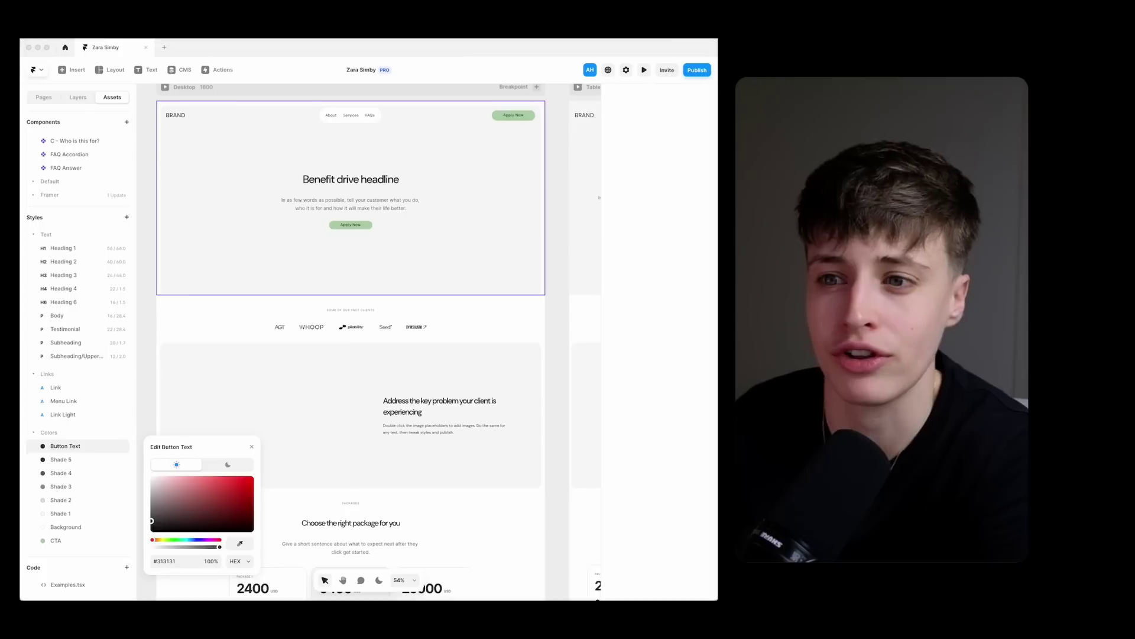
click(61, 459)
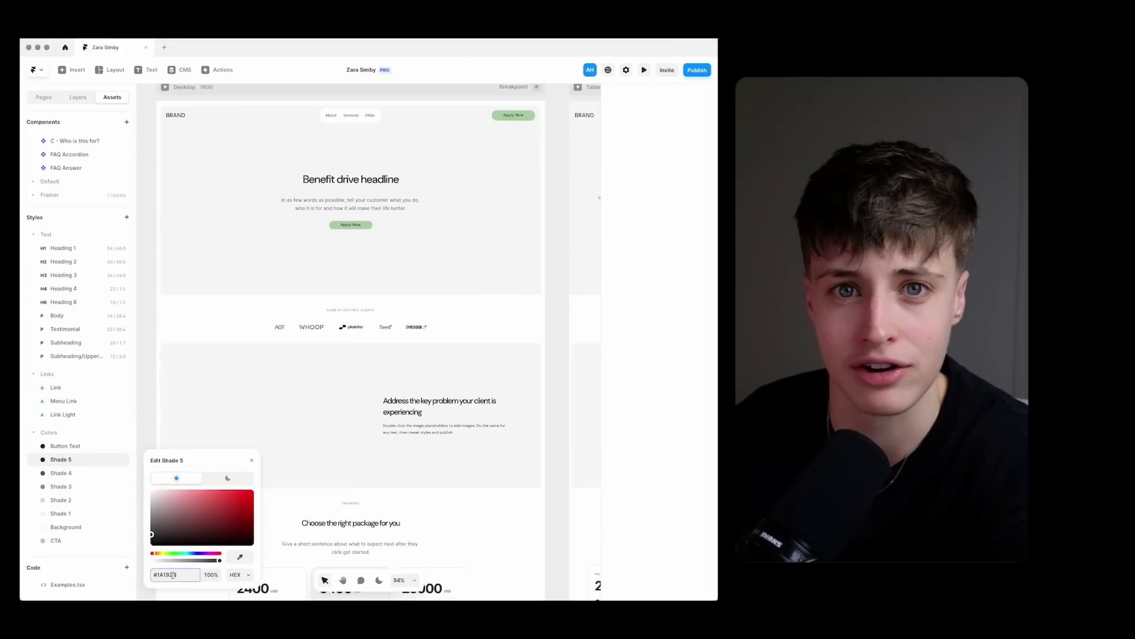
text(#1A1923)
key(Return)
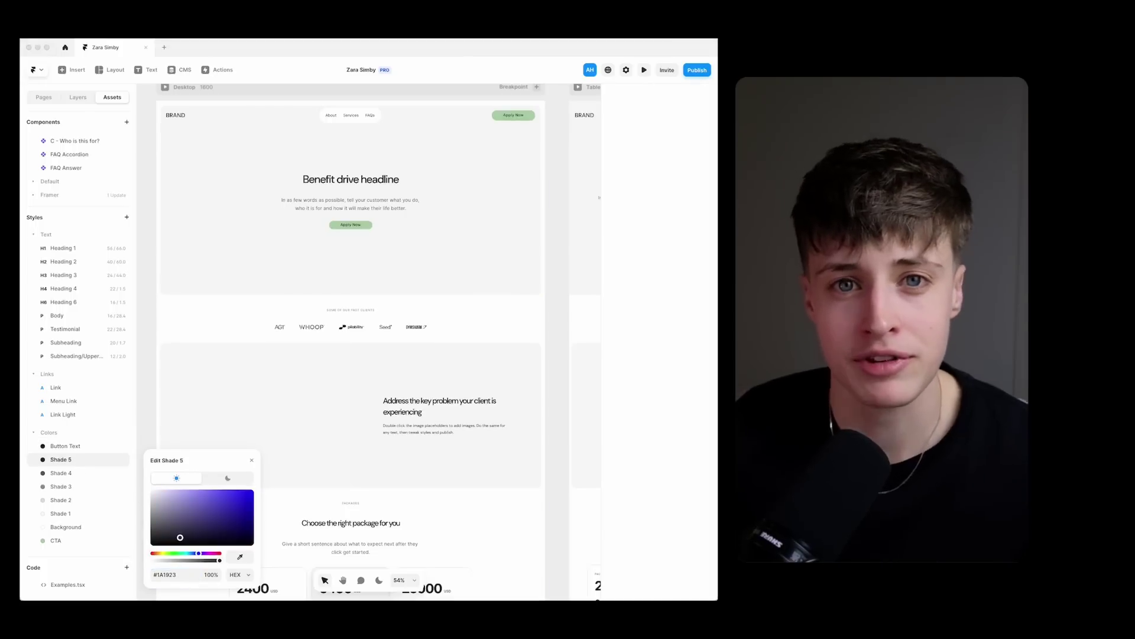
click(66, 473)
key(super+v)
key(Return)
click(66, 486)
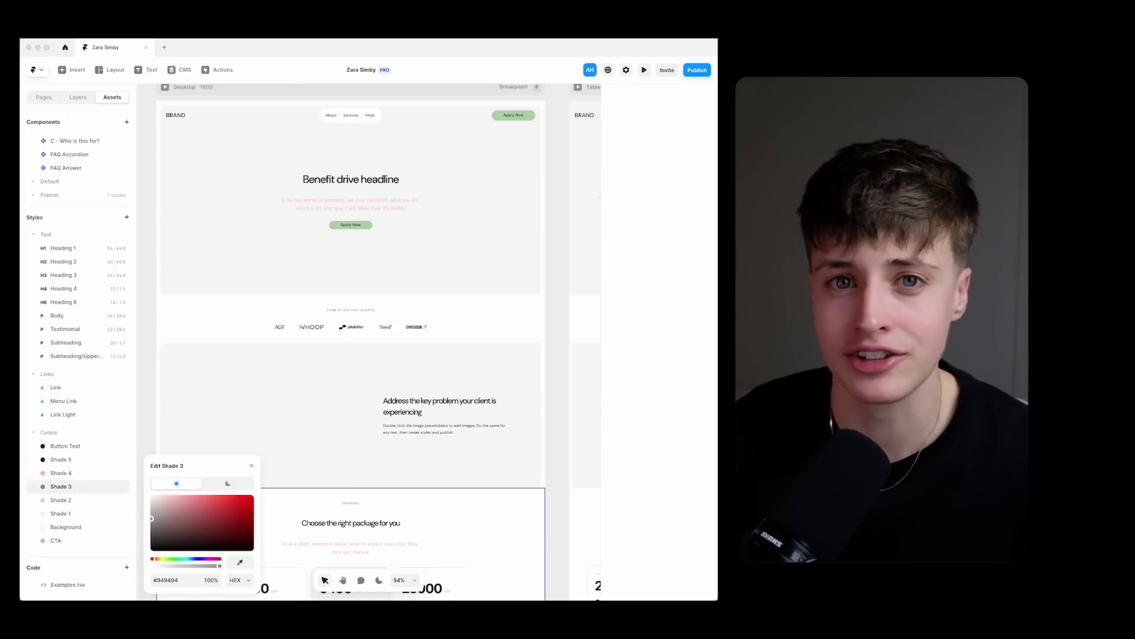
double_click(181, 579)
key(super+v)
key(Return)
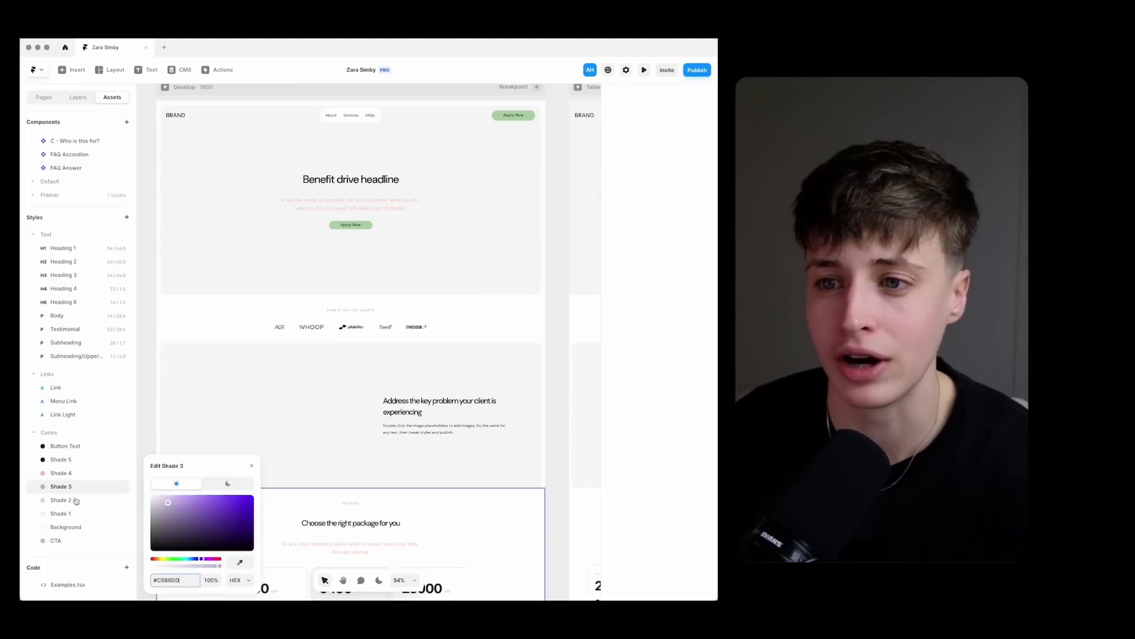
Paste a lighter colour into Shade 2 and set the Background colour style to cream #F7F5EE
click(75, 500)
click(175, 580)
key(super+v)
key(Return)
click(74, 514)
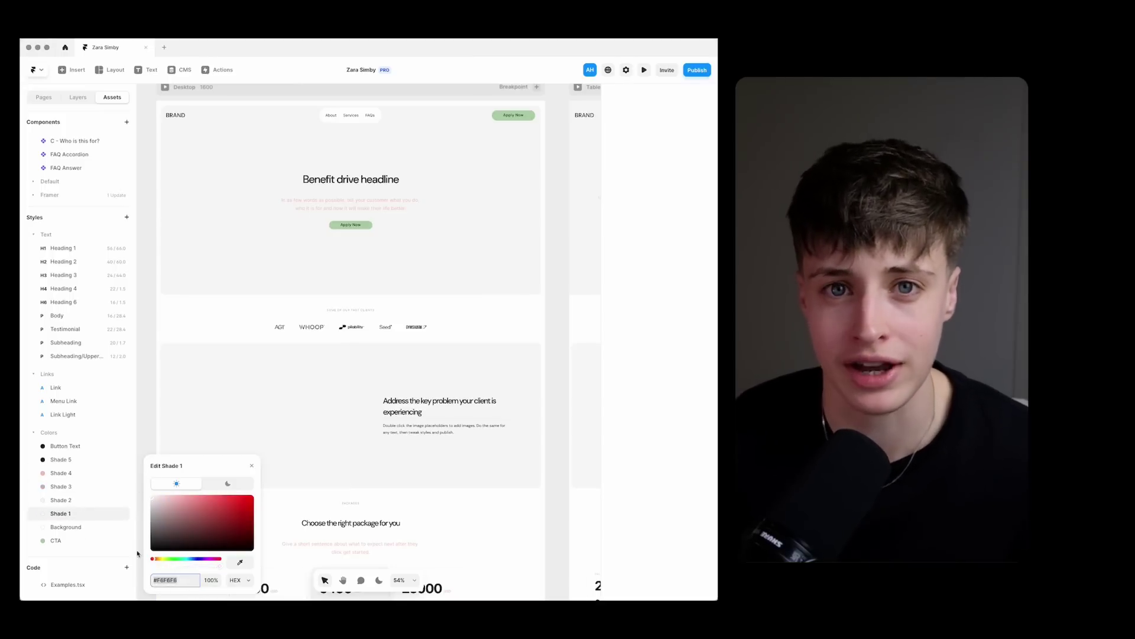
click(86, 530)
text(F7F5EE)
key(Return)
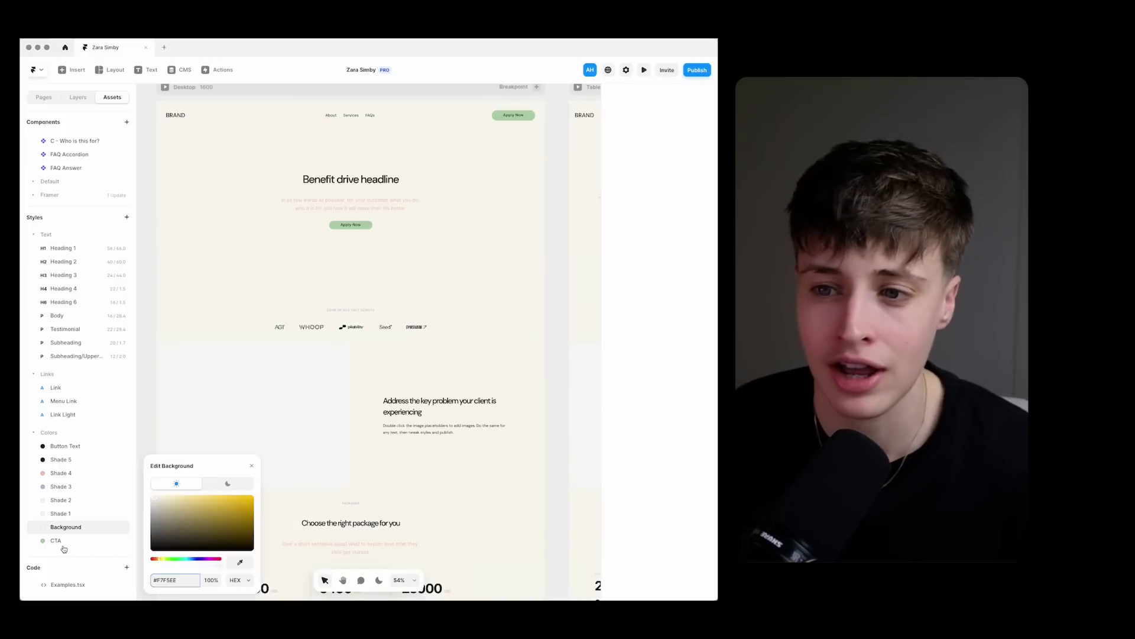
click(177, 580)
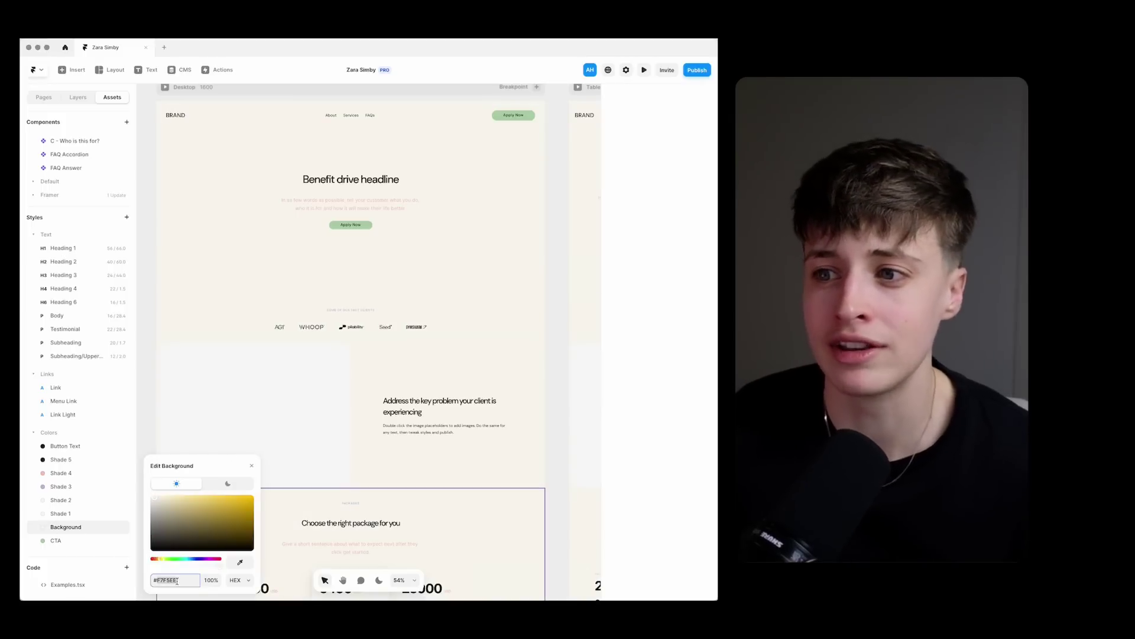
Copy the dark Shade 5 colour into the Shade 4 colour style
click(60, 475)
click(60, 460)
key(super+c)
click(59, 476)
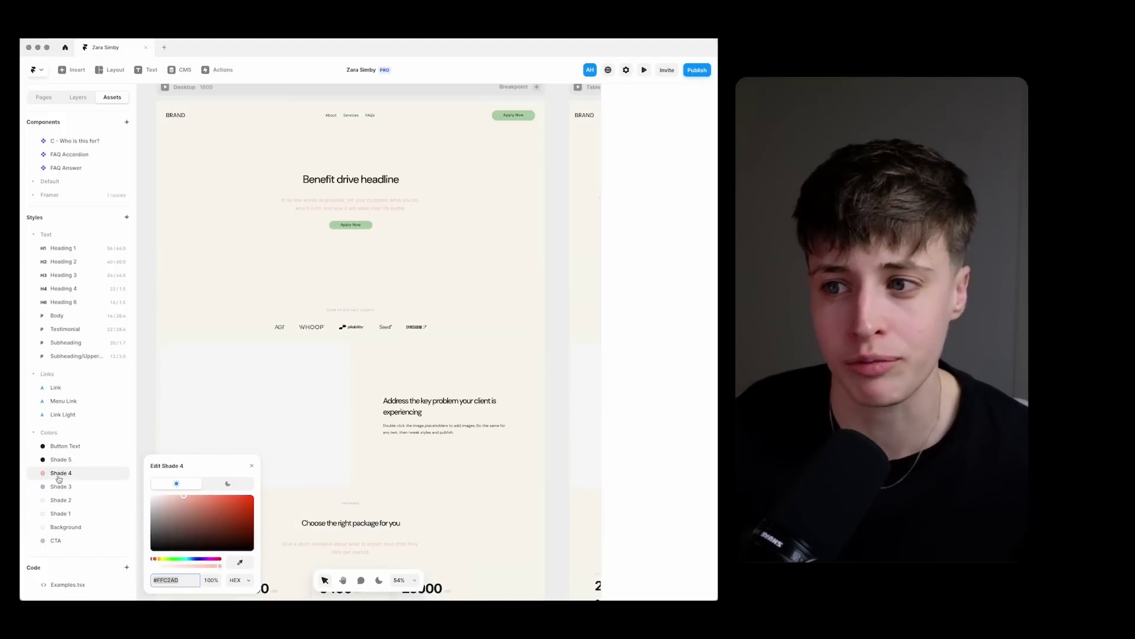
key(super+v)
key(Return)
Set Shade 2 to lavender #C5B8DD and Shade 3 to peach #FFC2AD
click(73, 489)
click(71, 500)
key(super+Tab)
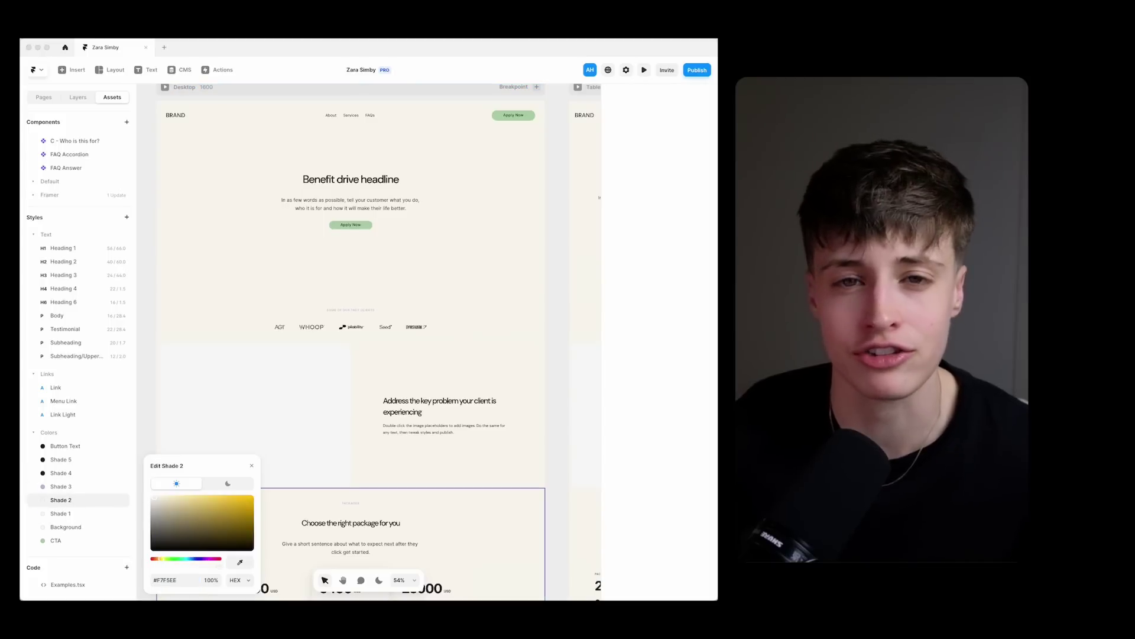
key(super+v)
key(Return)
click(61, 486)
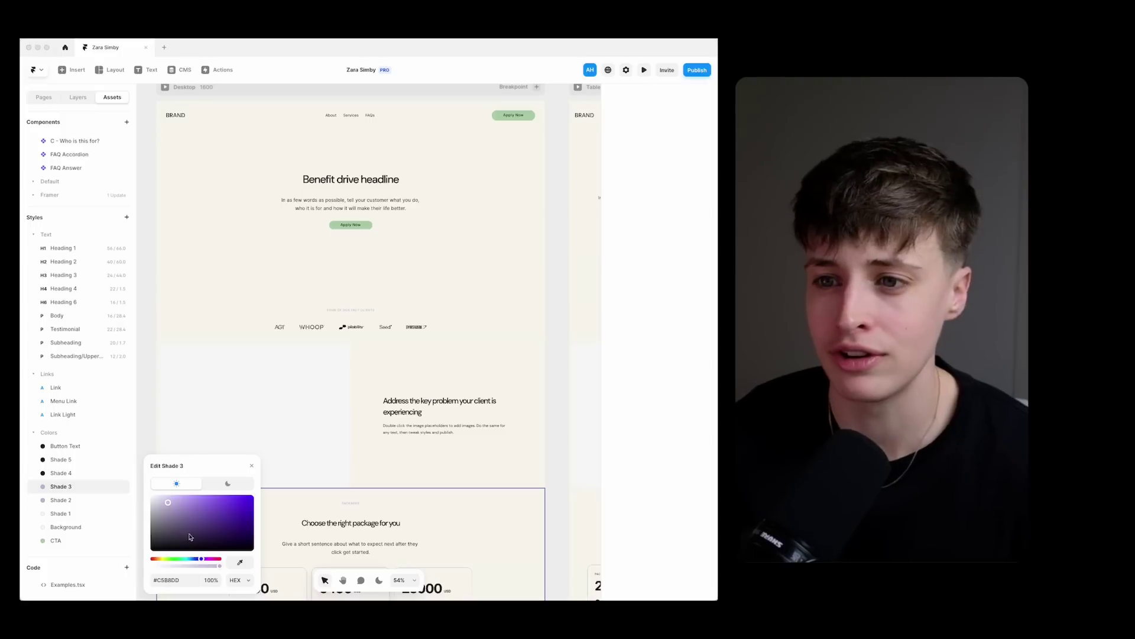
text(#FFC2AD)
key(Return)
click(55, 540)
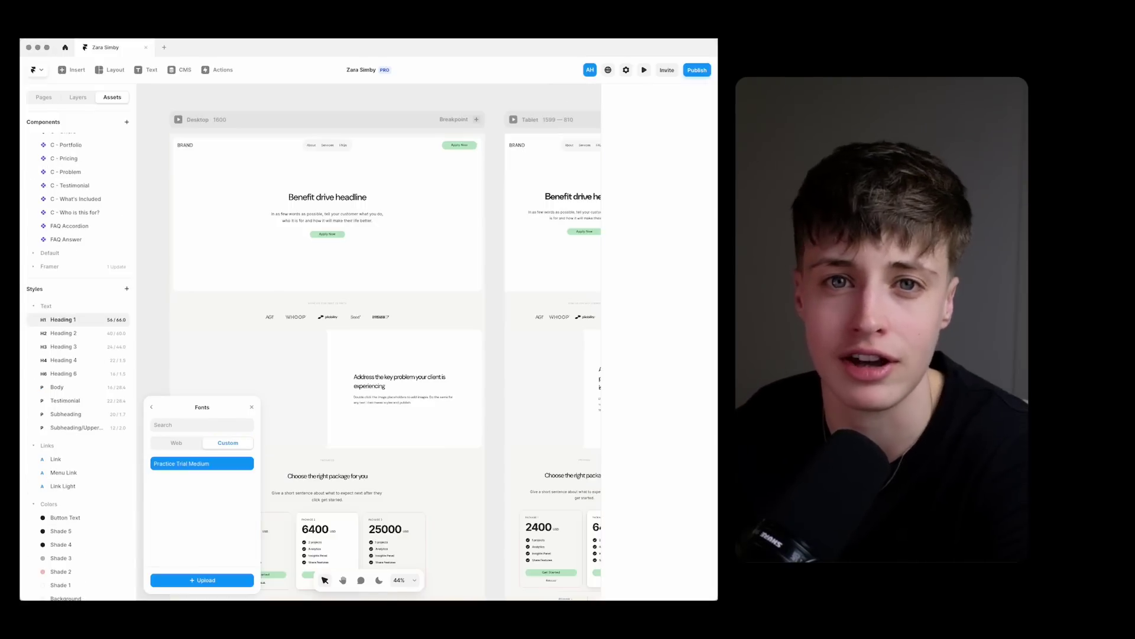
Give the Heading 2 and Heading 3 text styles the custom Practice Trial Medium font
click(77, 333)
click(223, 338)
click(228, 442)
click(221, 463)
click(79, 346)
click(224, 337)
click(228, 443)
click(222, 464)
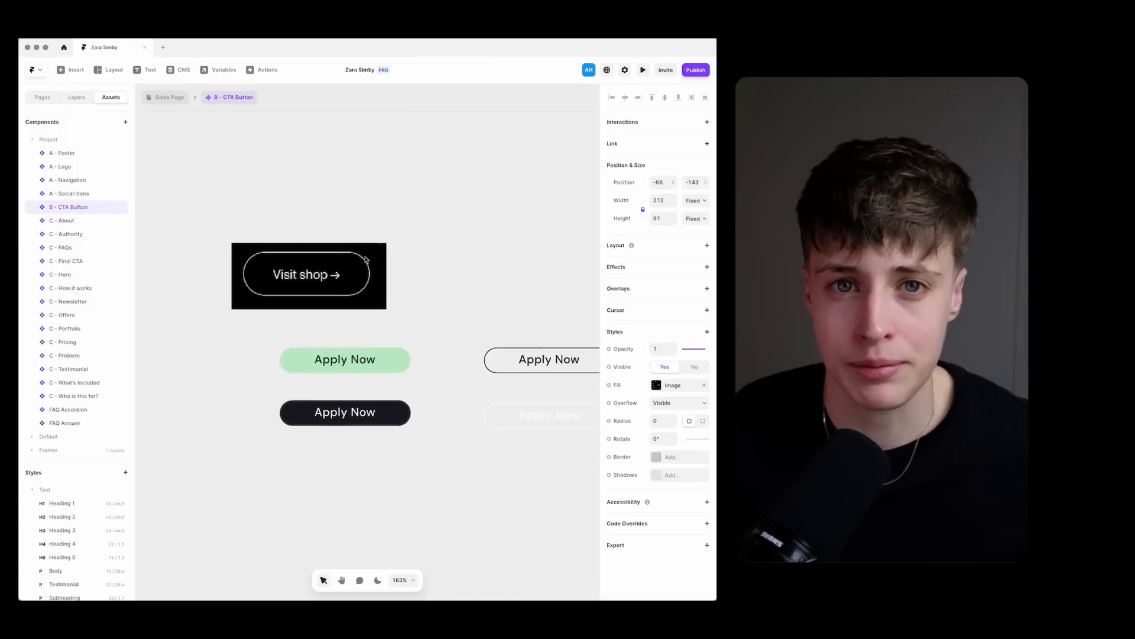
Remove the green fill from the Primary button's Header → Link layer and add a Shade 4 border
scroll(353, 306, up, 3)
drag(369, 315, 310, 289)
click(279, 371)
scroll(276, 367, down, 2)
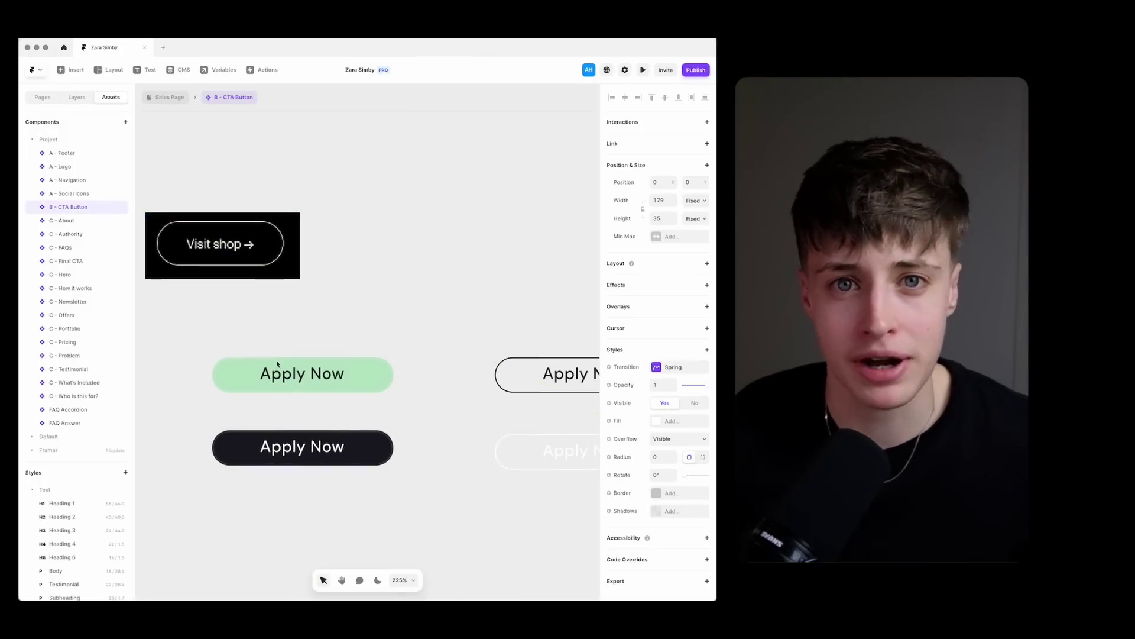
click(668, 420)
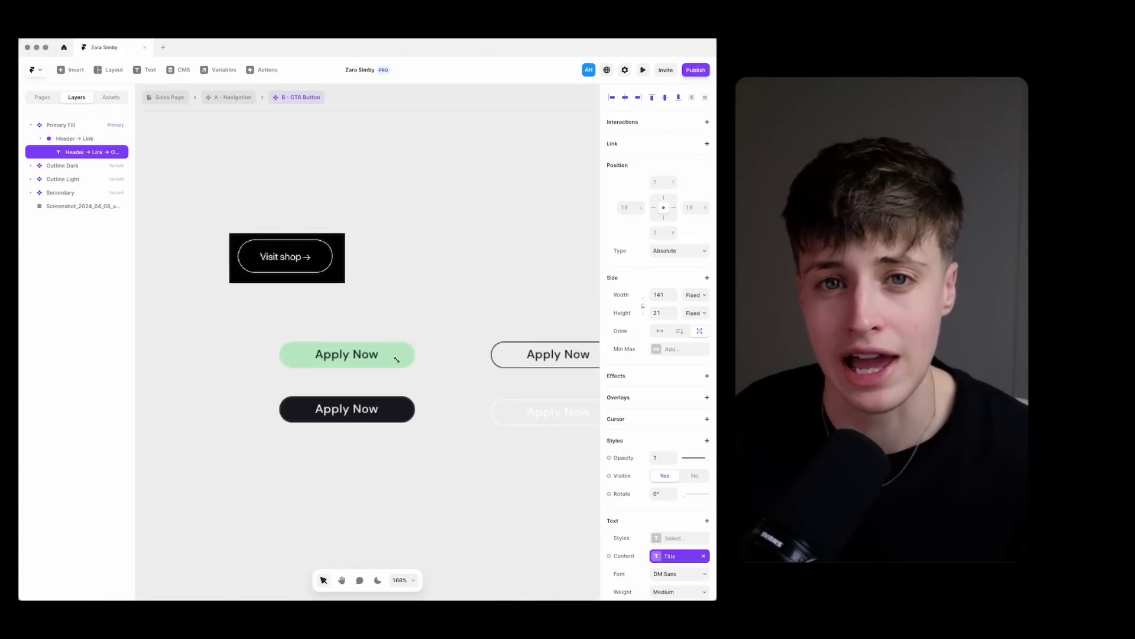
click(397, 359)
scroll(692, 467, down, 1)
click(703, 474)
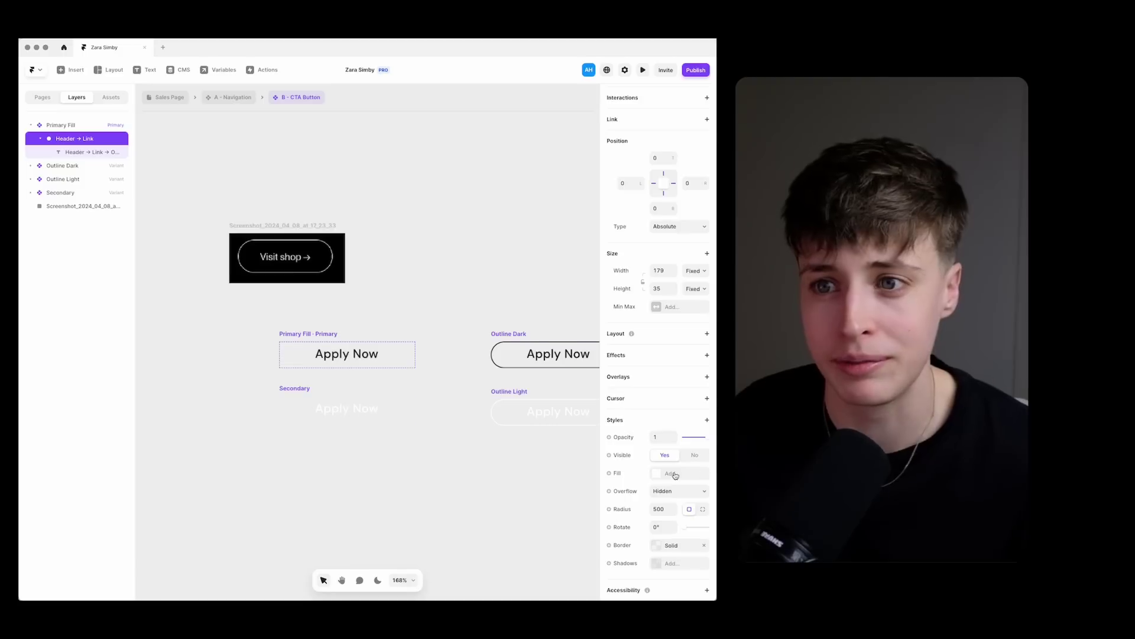
click(656, 545)
click(532, 545)
click(499, 529)
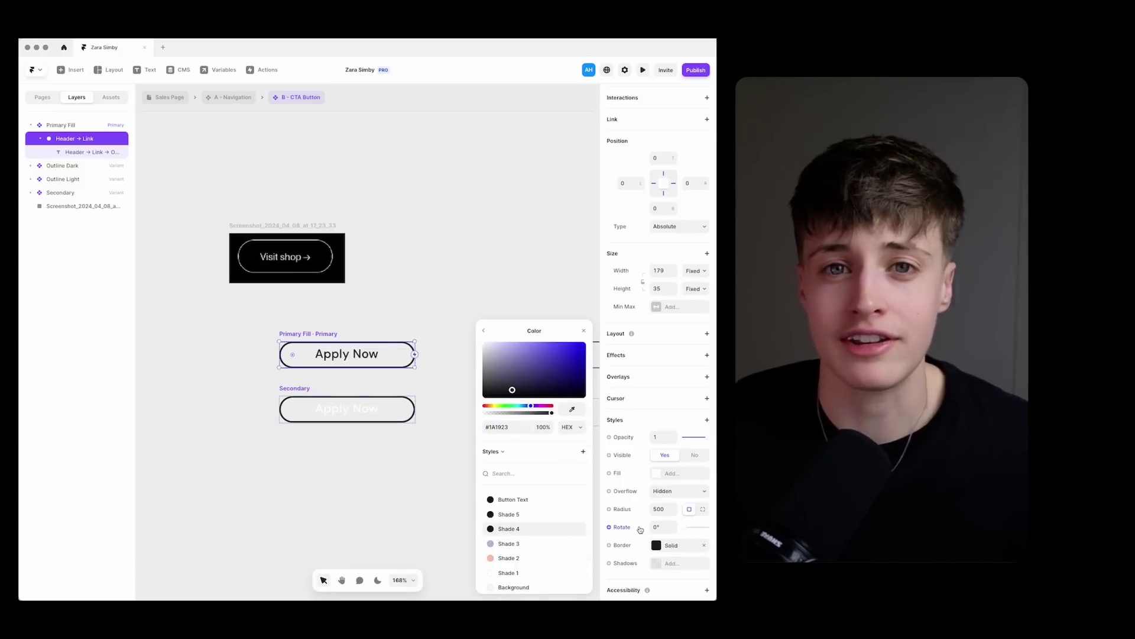
scroll(640, 529, down, 1)
click(502, 452)
Thin the button border to width 1 and make the button 179×46
scroll(544, 461, down, 1)
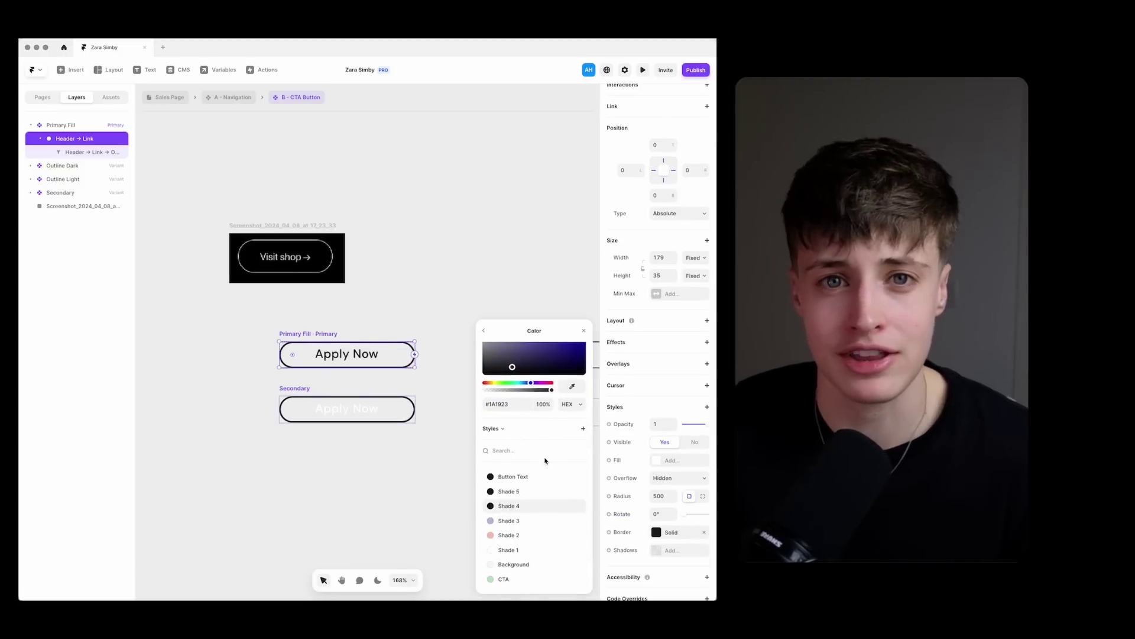
scroll(540, 431, up, 1)
click(342, 321)
scroll(343, 321, up, 4)
double_click(350, 380)
scroll(641, 519, down, 5)
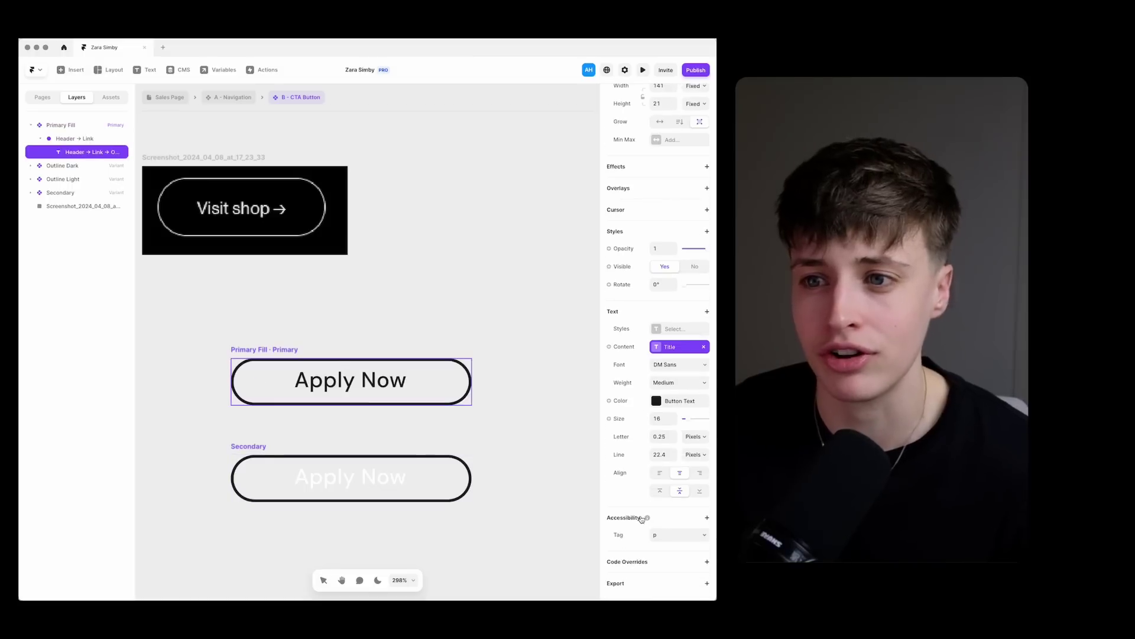
click(456, 371)
click(655, 527)
click(551, 565)
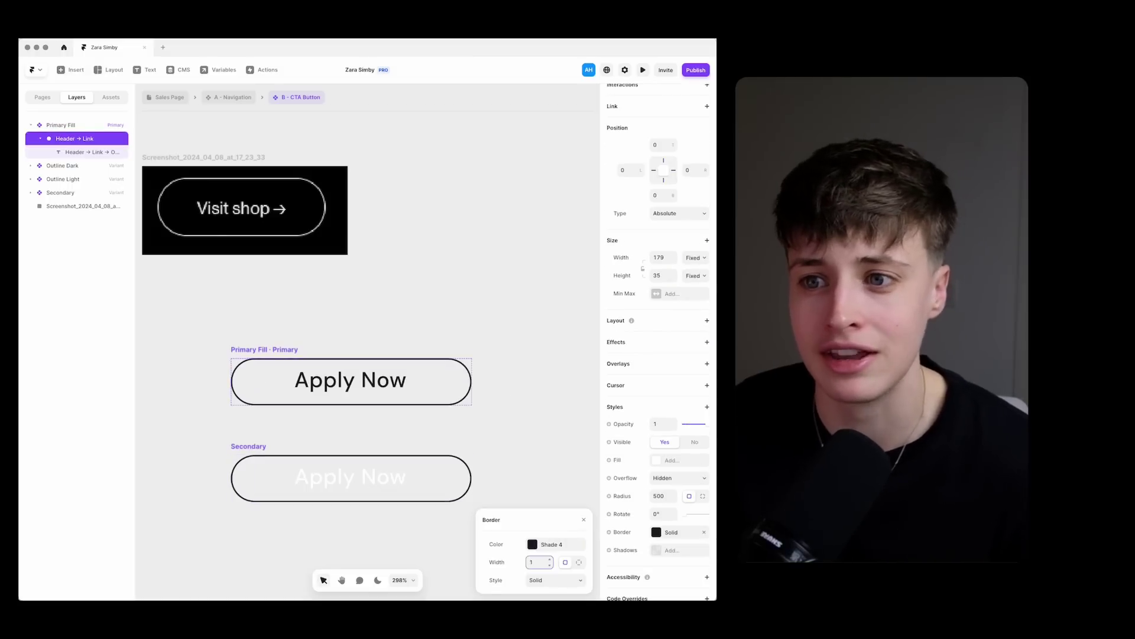
click(390, 430)
click(349, 404)
drag(396, 405, 395, 420)
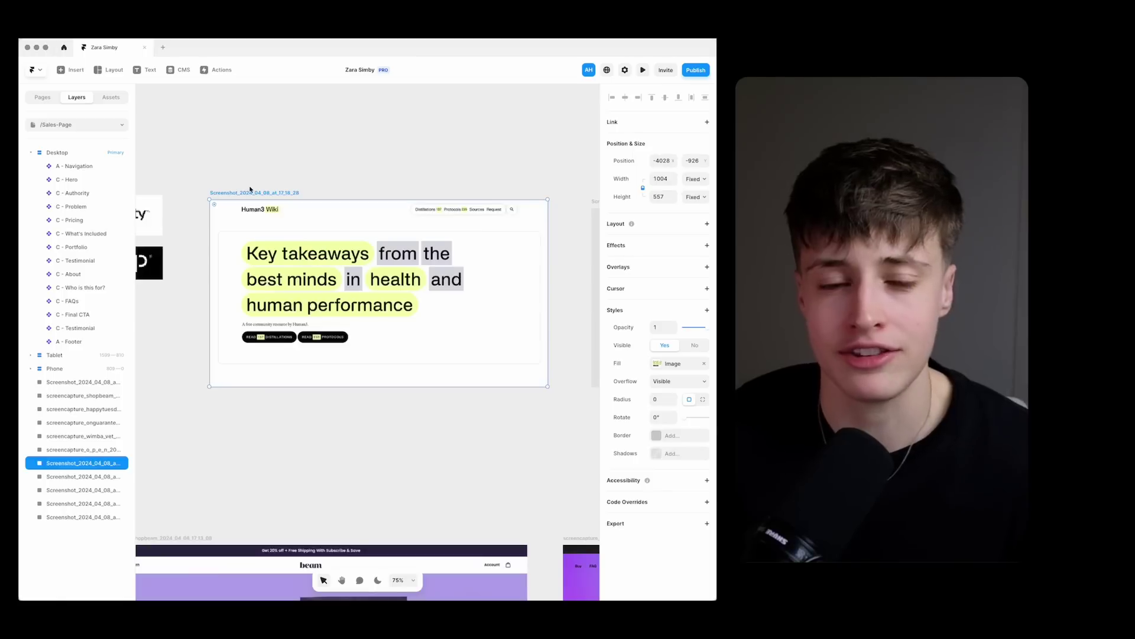
Open the B - CTA Button component from Assets for editing
scroll(249, 189, up, 2)
scroll(271, 215, up, 6)
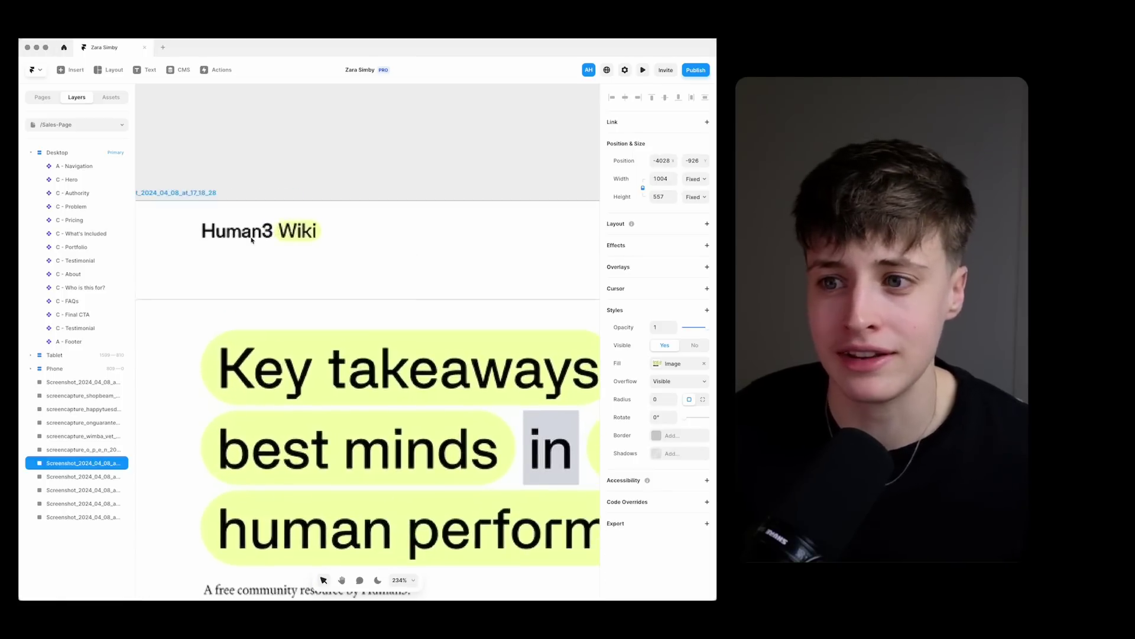
scroll(251, 239, down, 5)
scroll(394, 308, right, 3)
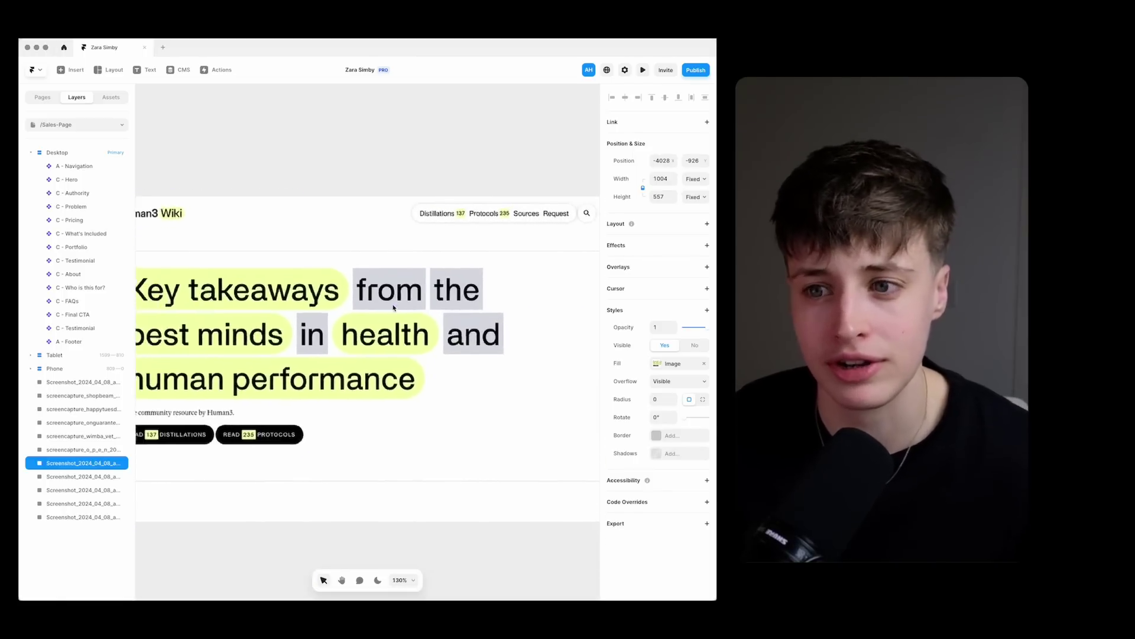
scroll(393, 307, down, 1)
scroll(236, 263, down, 5)
click(248, 186)
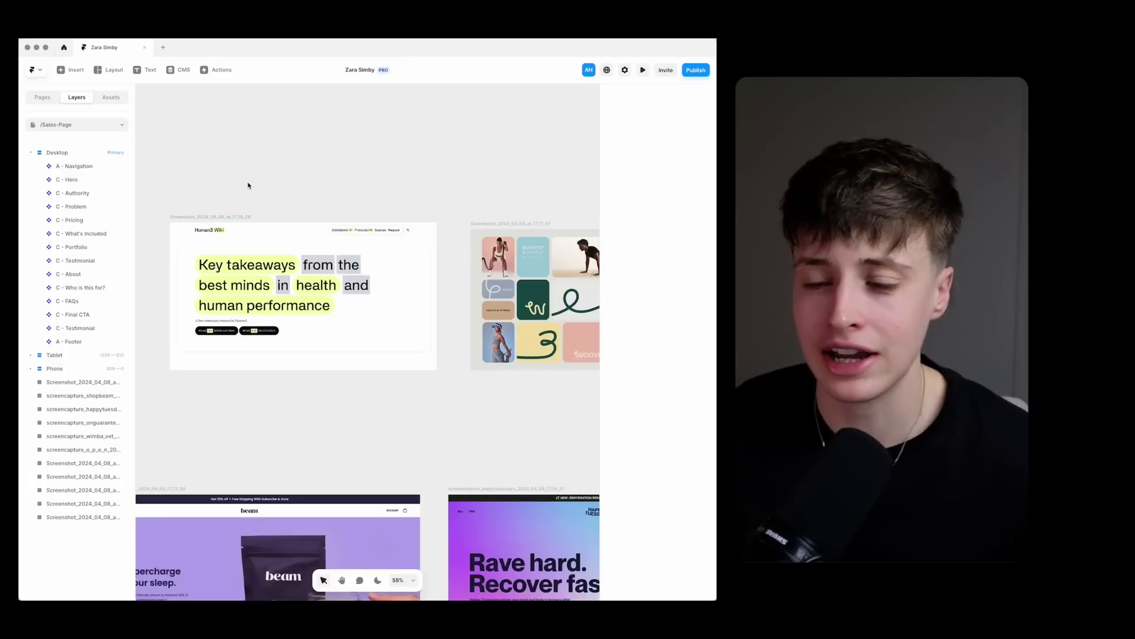
click(108, 98)
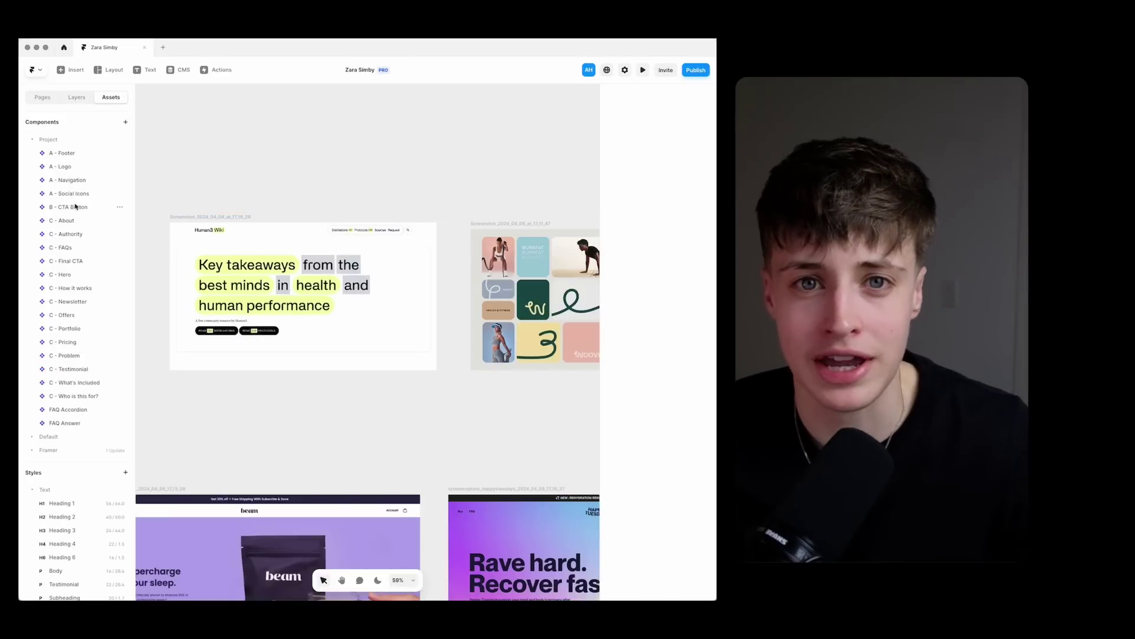
double_click(70, 207)
Move the arrow image out of the Stack and place it beside the START NOW label
click(85, 153)
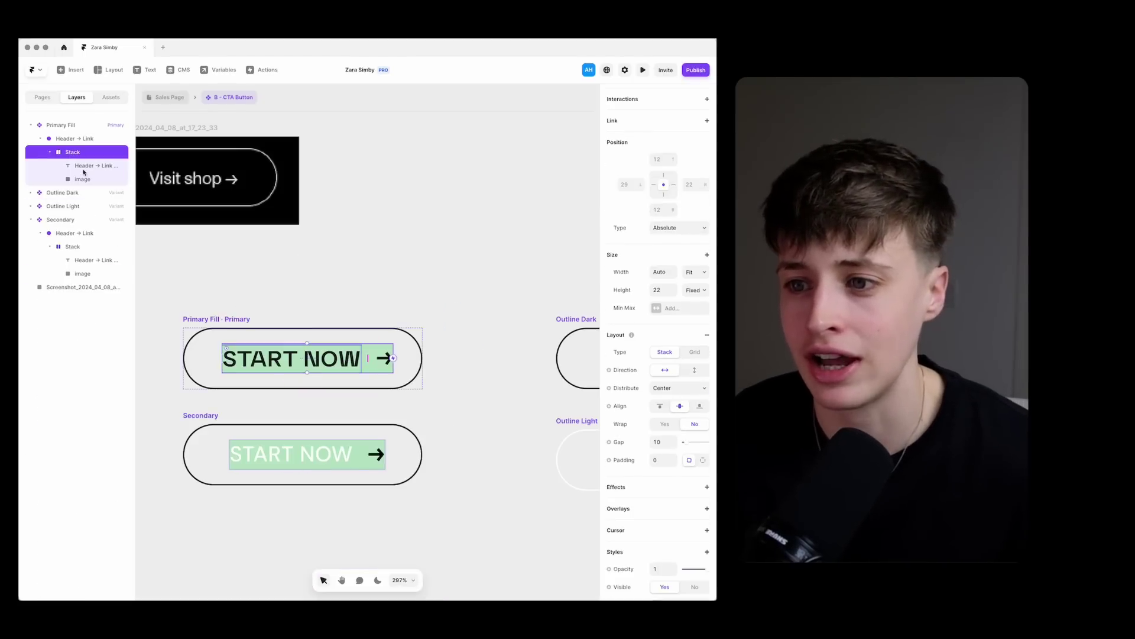
right_click(61, 166)
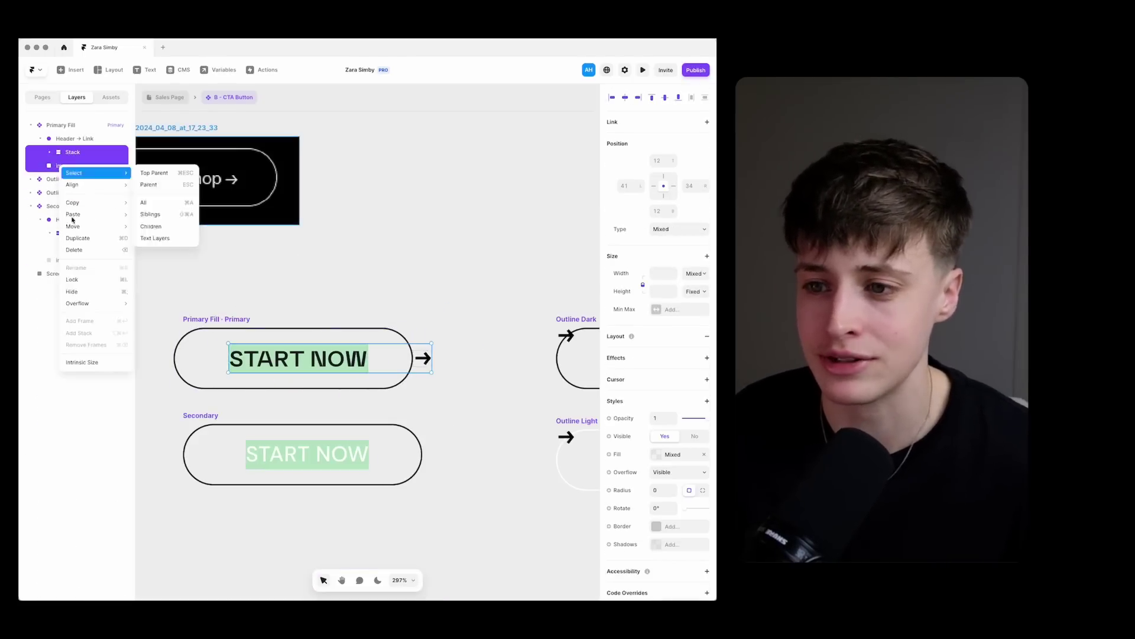
click(466, 350)
click(466, 349)
drag(433, 359, 382, 360)
Try the Heading 6 style on the Secondary button label, then remove the style
click(256, 426)
click(678, 418)
click(512, 515)
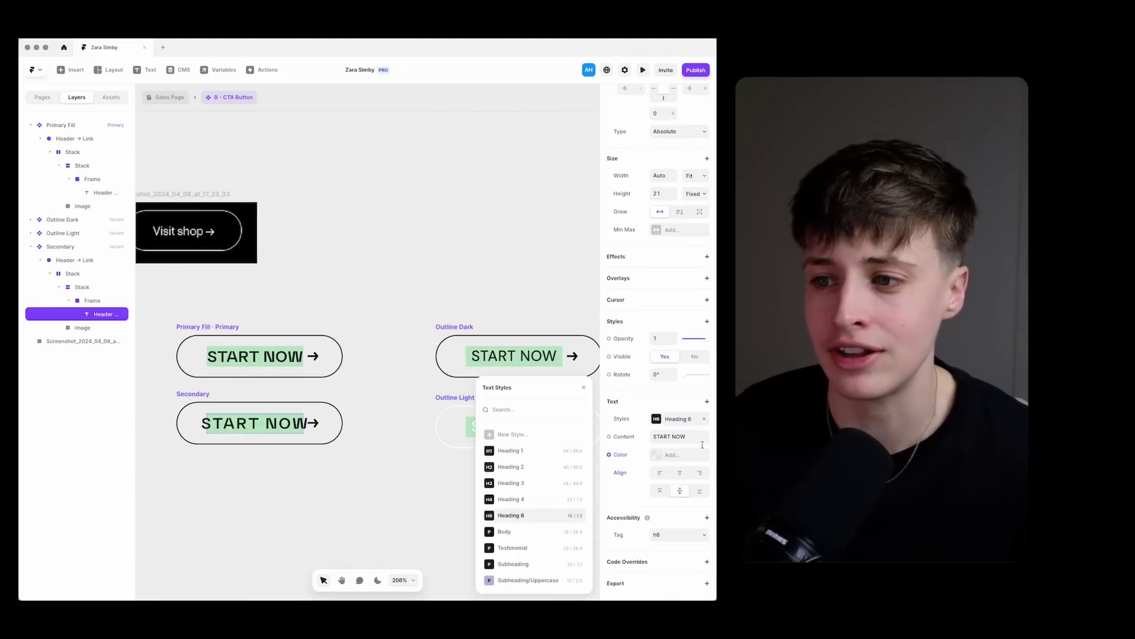
click(703, 418)
click(95, 301)
scroll(287, 462, up, 2)
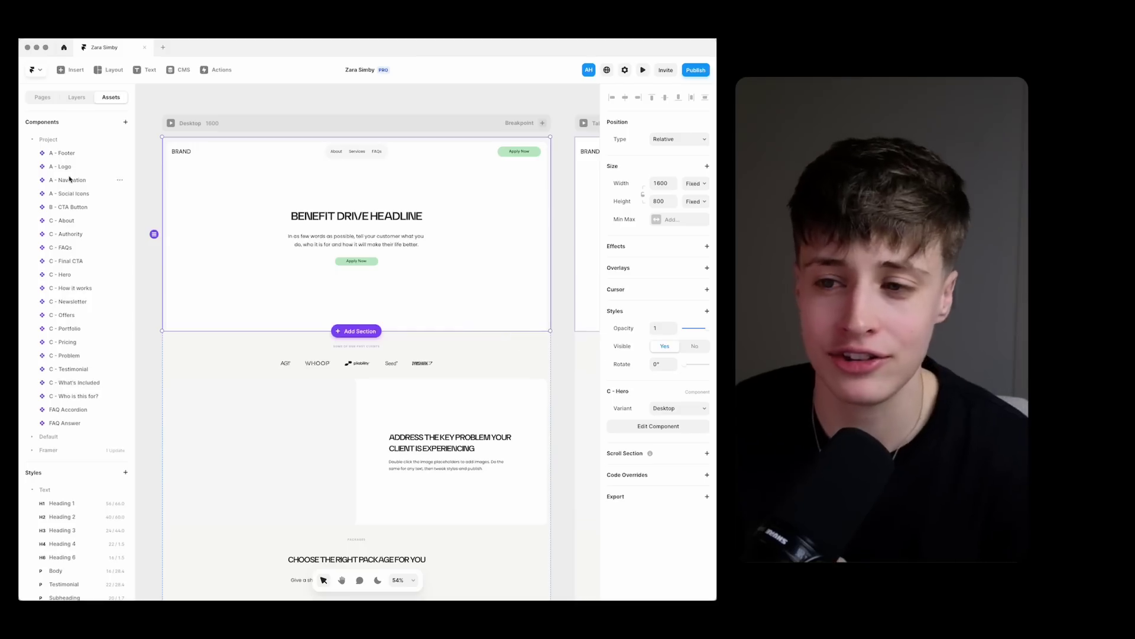
Open the A - Logo component and review the pliability and WHOOP reference logos
double_click(63, 166)
scroll(370, 300, up, 5)
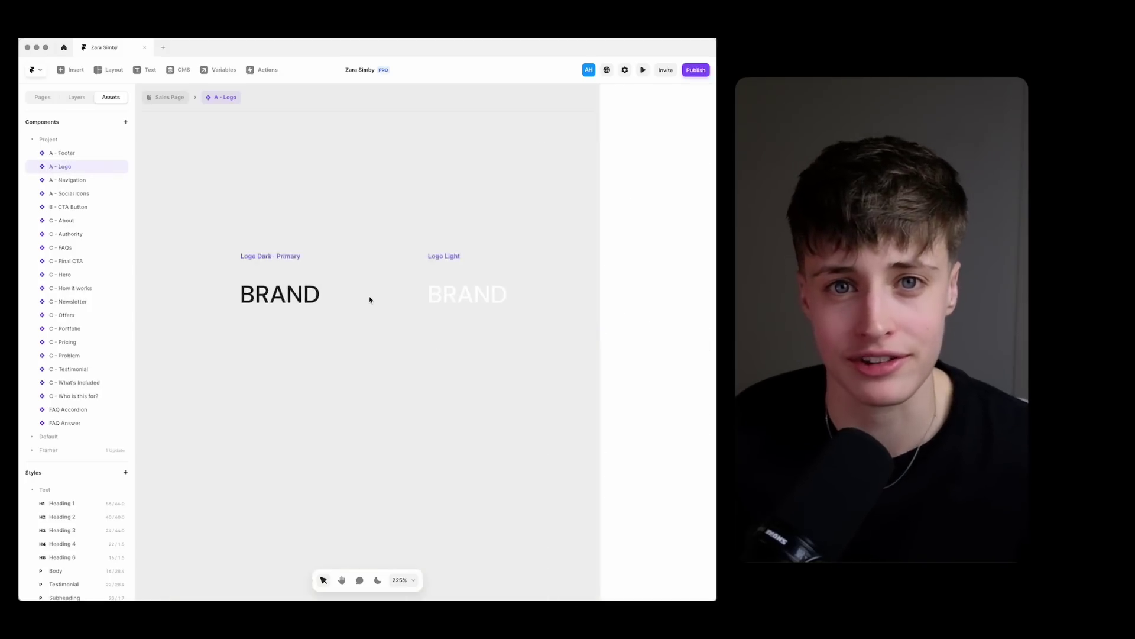
scroll(370, 300, up, 2)
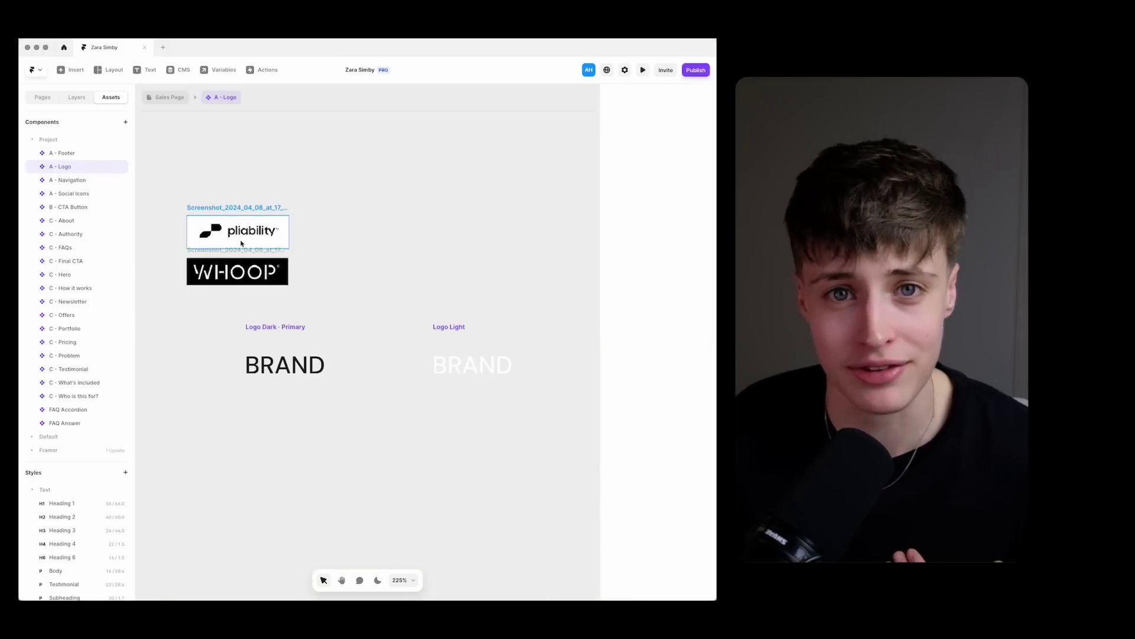
scroll(239, 238, up, 4)
click(195, 222)
scroll(195, 232, down, 2)
click(160, 235)
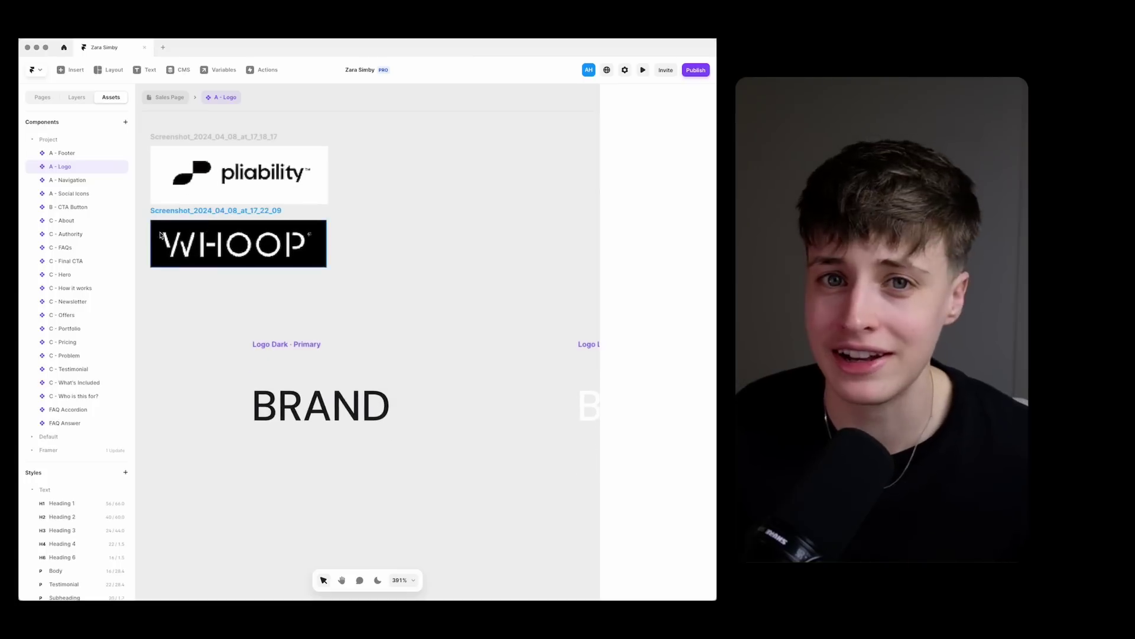
scroll(217, 231, down, 1)
Replace the BRAND placeholder logo text with ZARA SIMBY
click(329, 374)
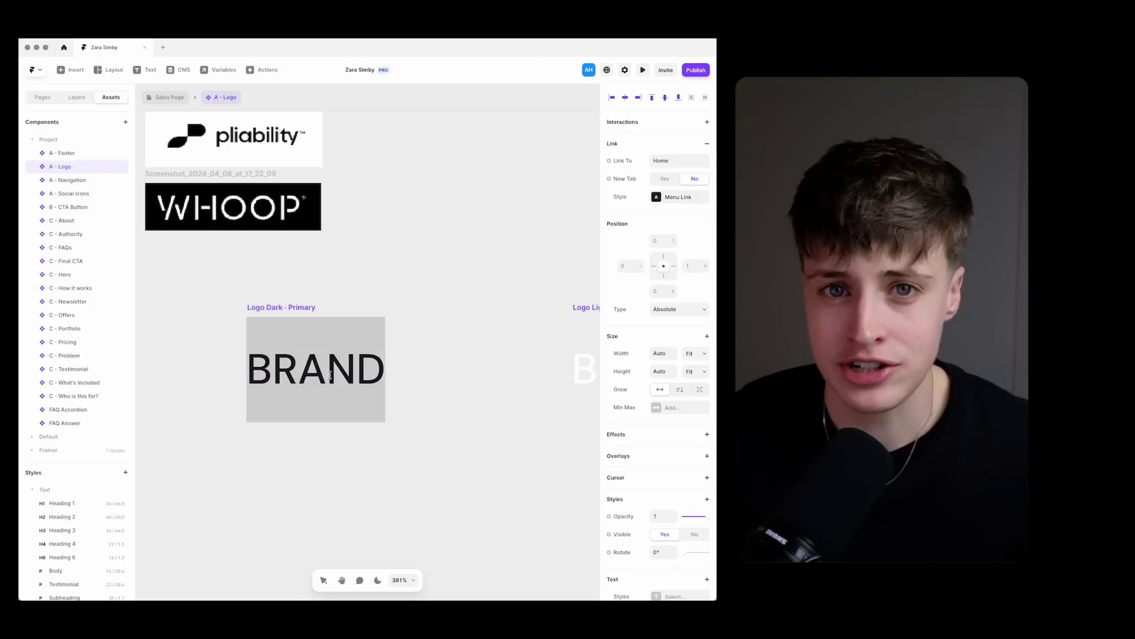
key(Return)
text(zara)
key(BackSpace)
key(BackSpace)
key(BackSpace)
key(BackSpace)
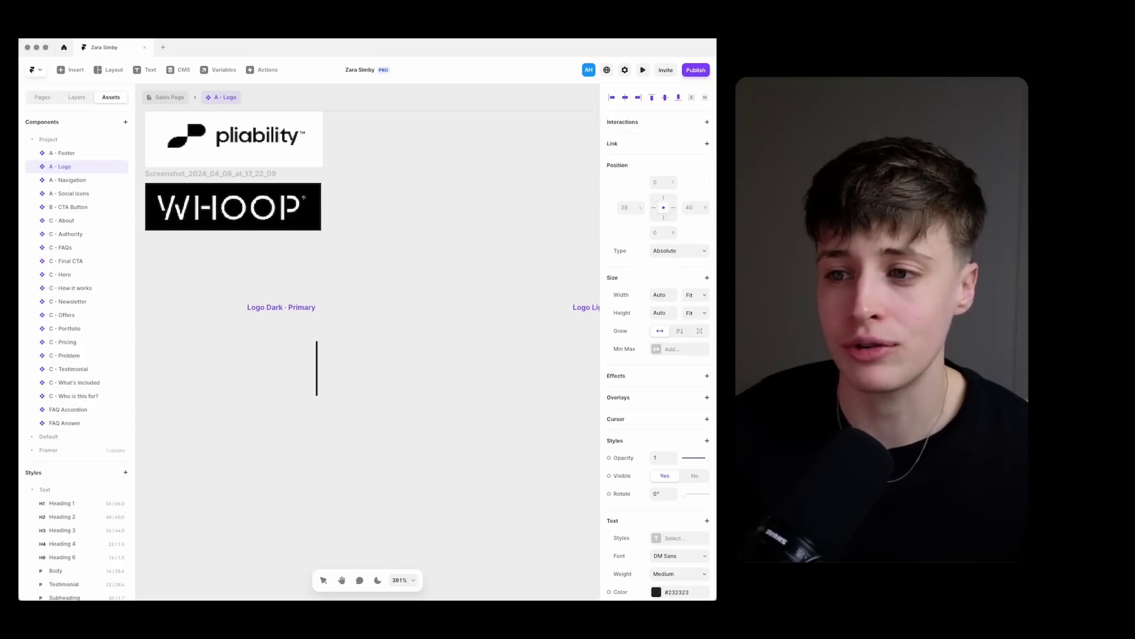
text(ZARA)
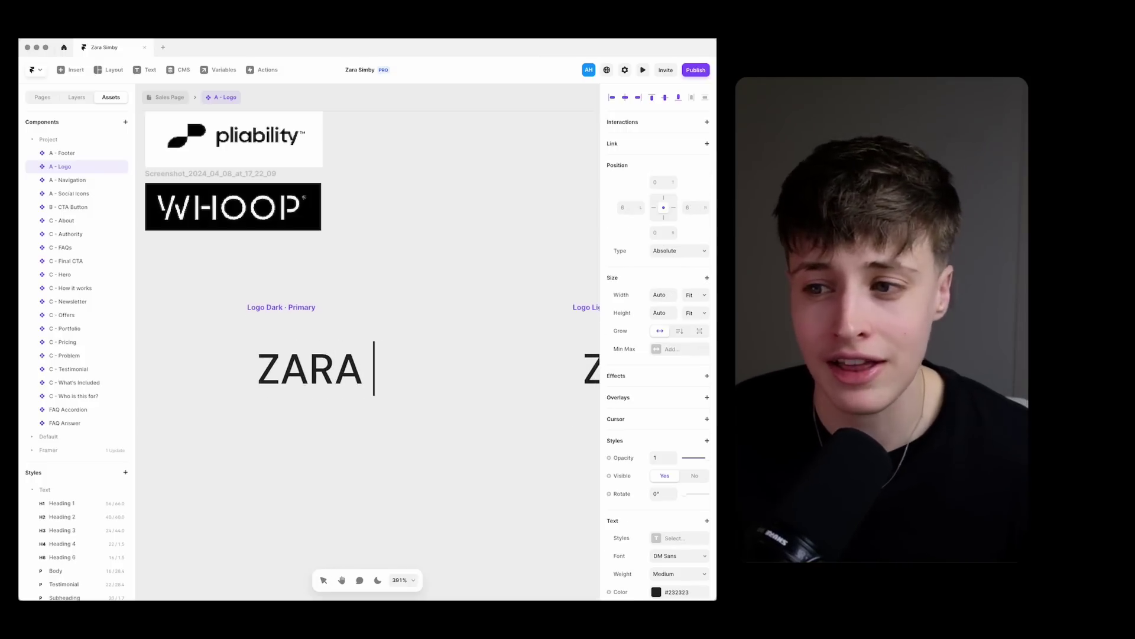
key(Return)
key(BackSpace)
text(SIMBY)
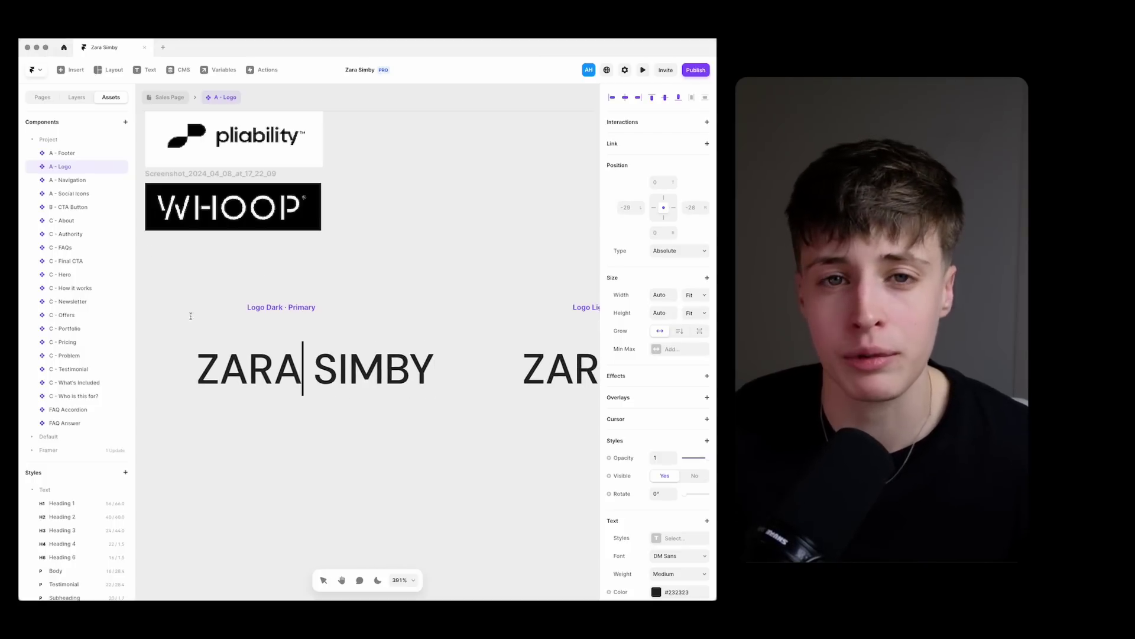
key(Escape)
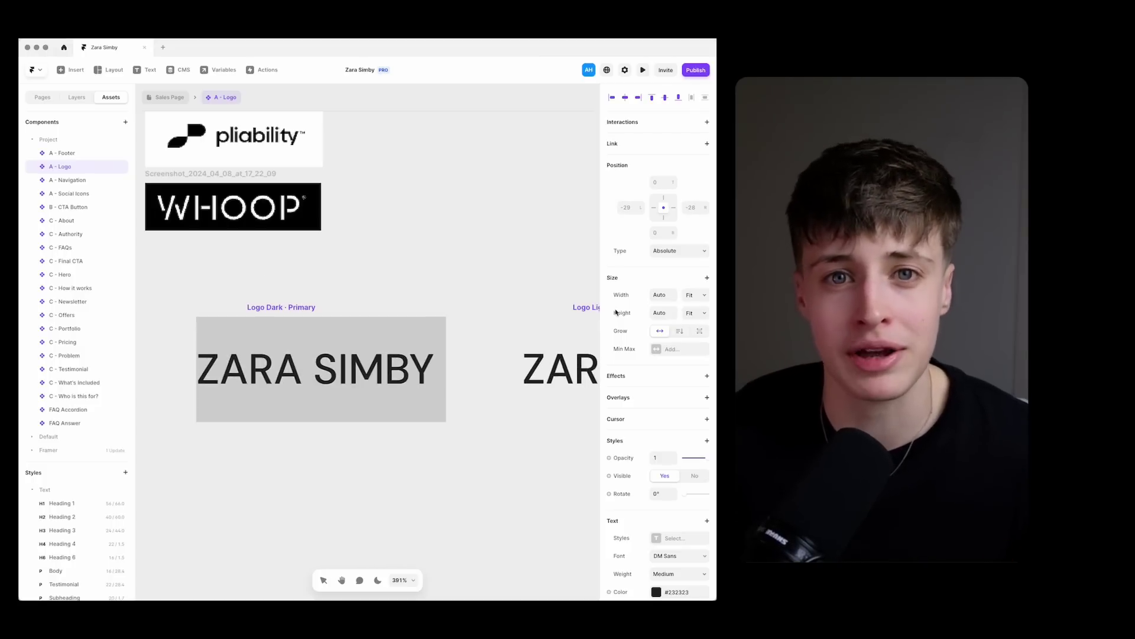
Set the logo text font to the custom Practice Trial Medium
scroll(636, 436, down, 3)
click(683, 470)
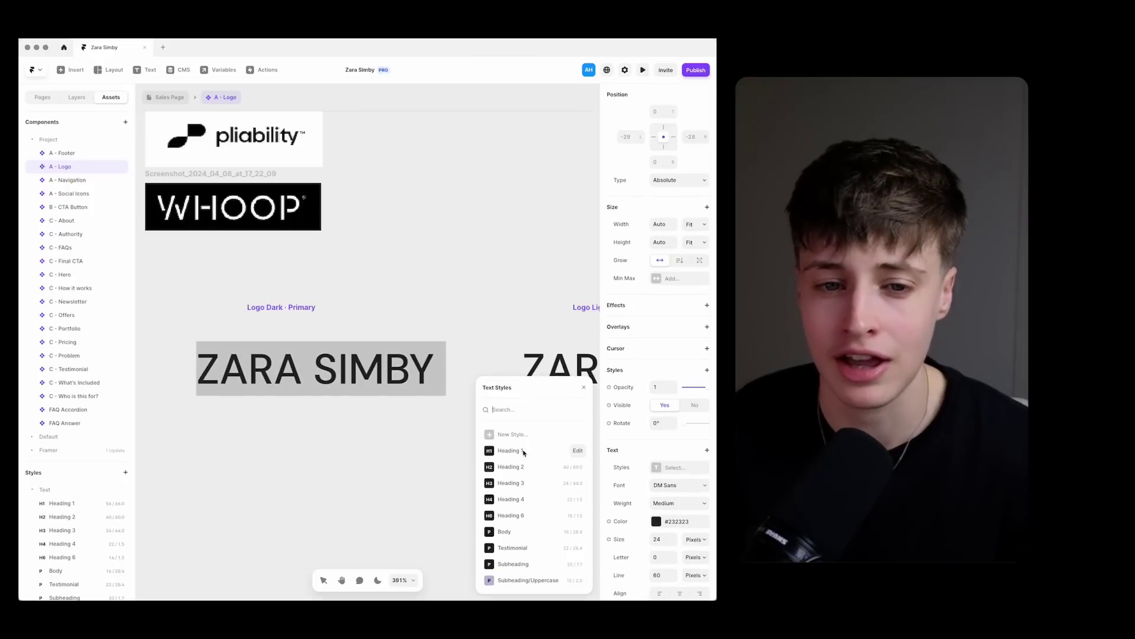
click(666, 450)
click(628, 444)
click(672, 485)
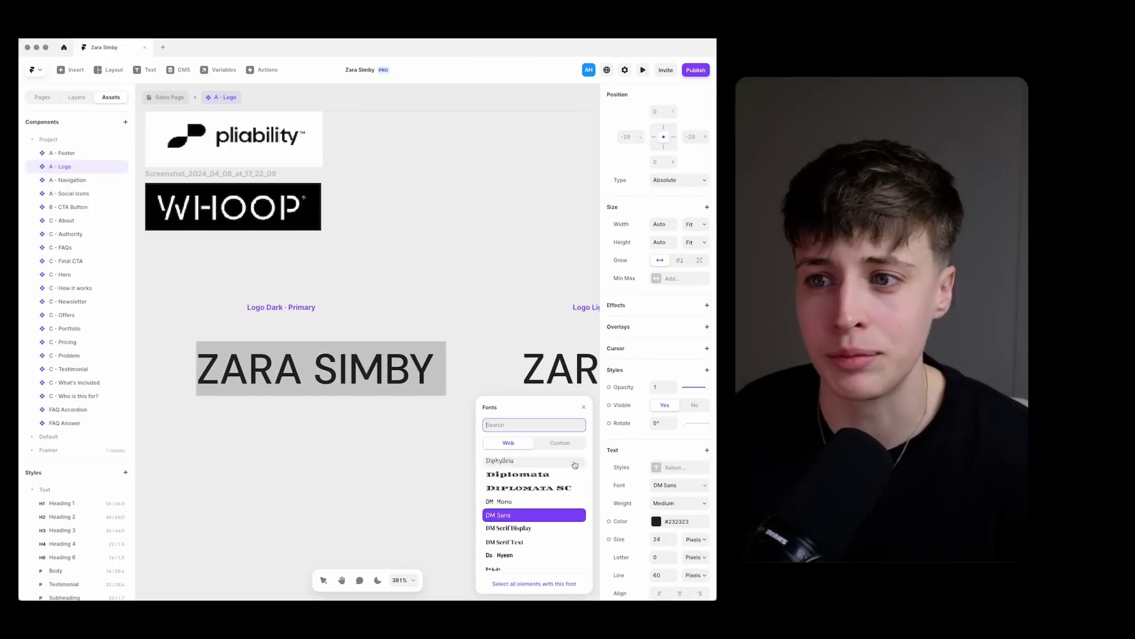
click(559, 443)
click(524, 464)
key(Escape)
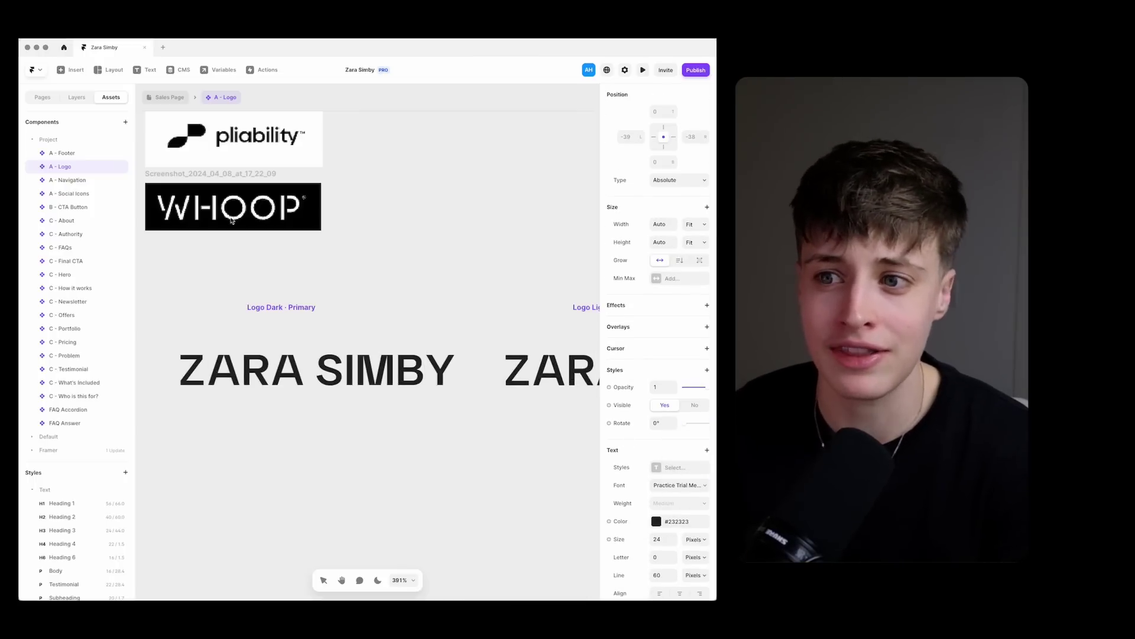
Delete SIMBY from the logo so it reads only ZARA
scroll(330, 383, down, 5)
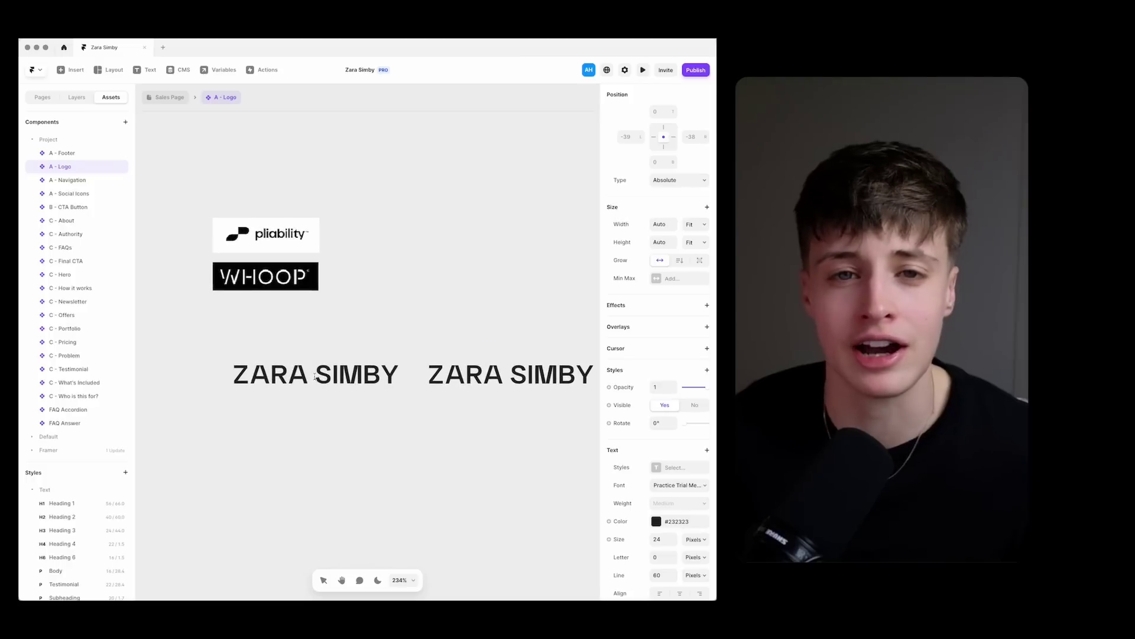
drag(308, 371, 388, 371)
key(super+c)
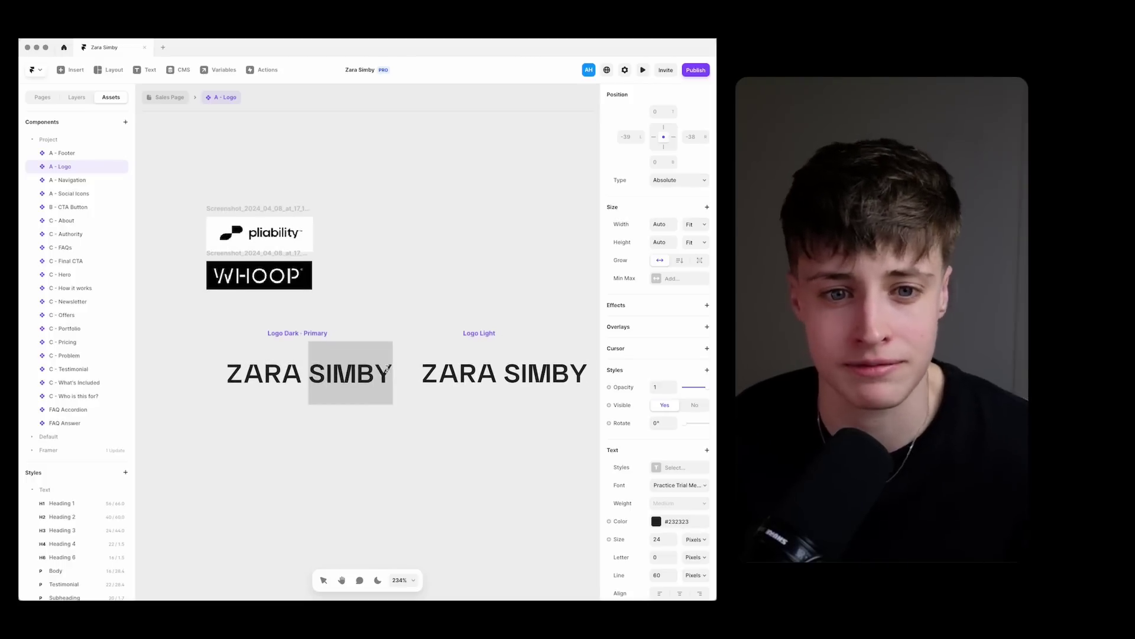
key(BackSpace)
key(BackSpace)
key(Escape)
click(331, 470)
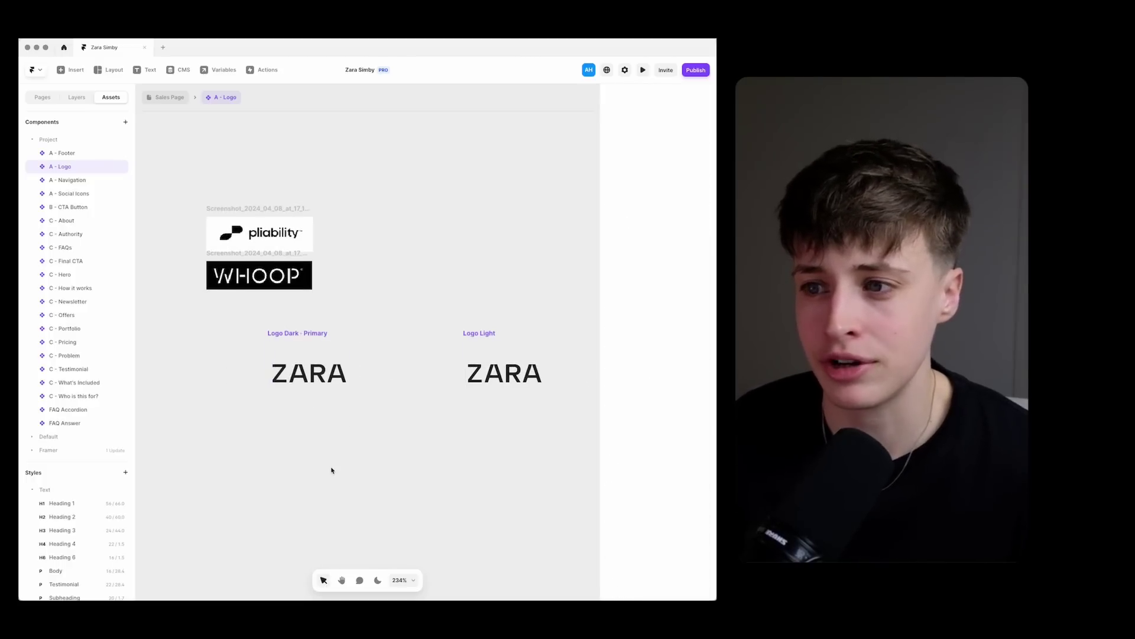
Add a SIMBY text layer in Logo Dark and place it beneath ZARA, offset right
click(317, 393)
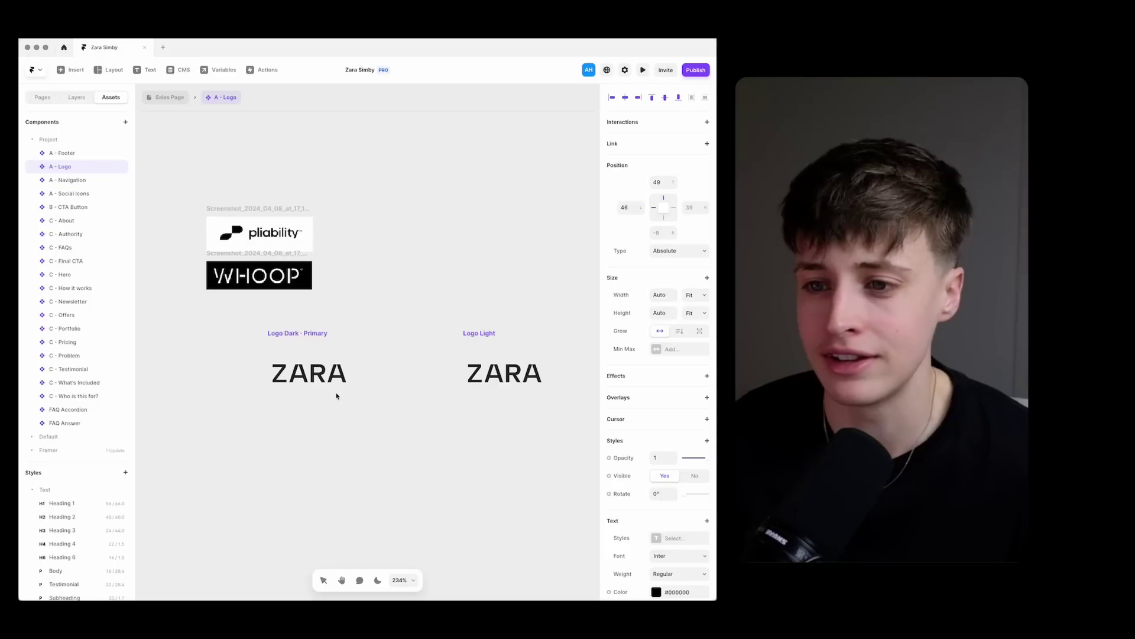
key(super+v)
key(Escape)
drag(380, 434, 369, 406)
scroll(334, 379, up, 5)
scroll(335, 378, up, 2)
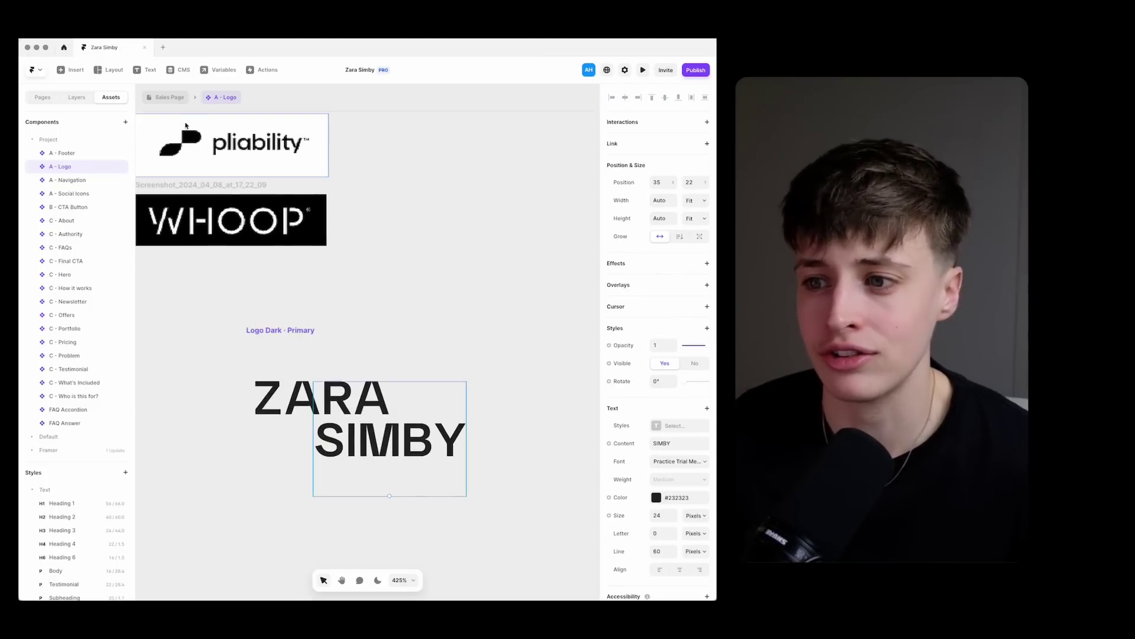
scroll(186, 125, up, 3)
scroll(388, 459, up, 5)
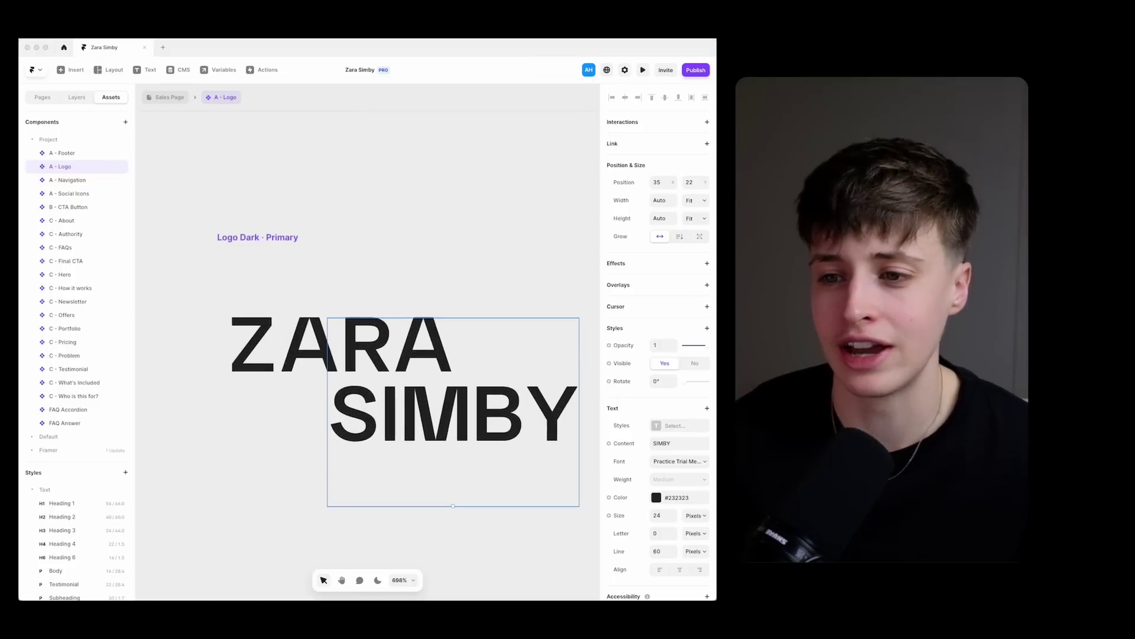
drag(390, 417, 403, 426)
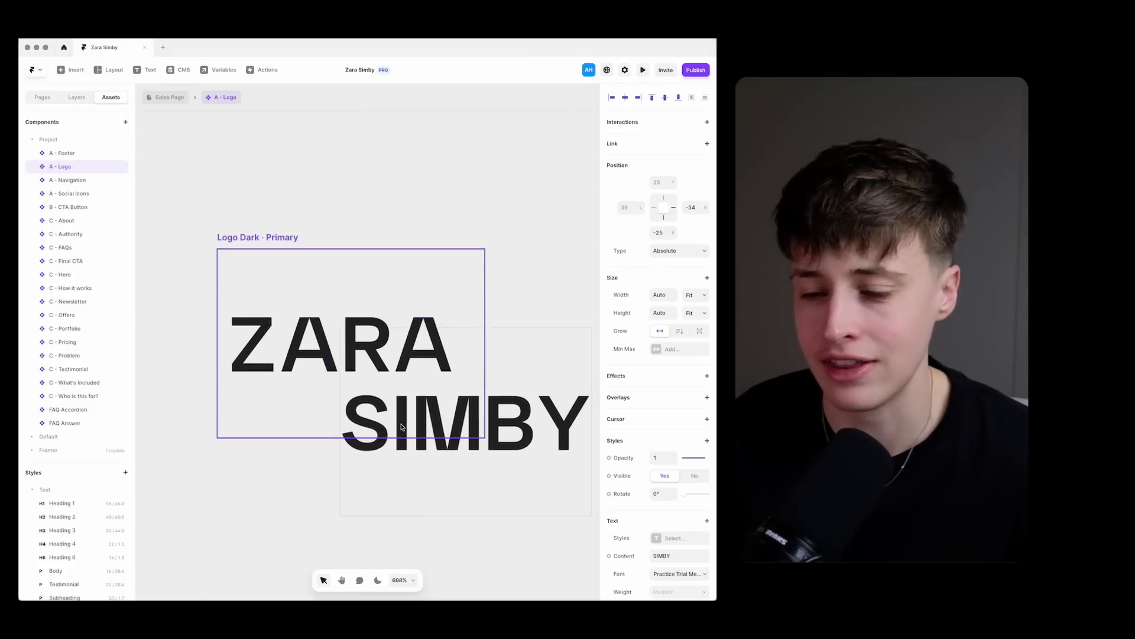
scroll(402, 432, down, 5)
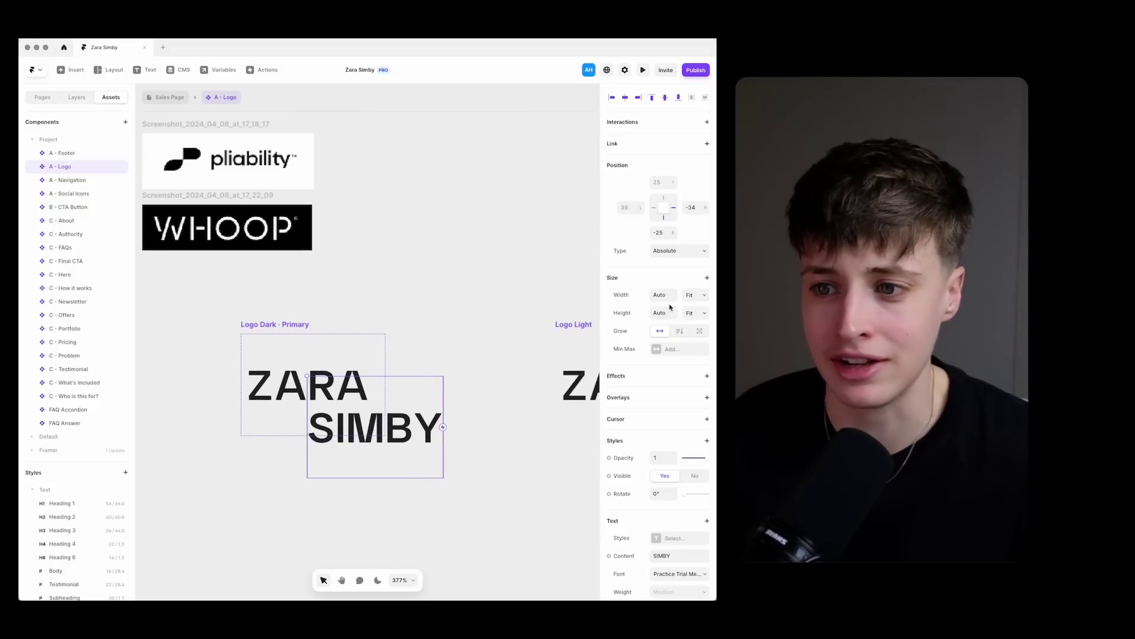
Undo stray resizes of the logo words and reposition SIMBY up and right under ZARA
shift+click(318, 366)
drag(355, 476, 357, 434)
key(super+z)
drag(384, 474, 346, 531)
key(super+z)
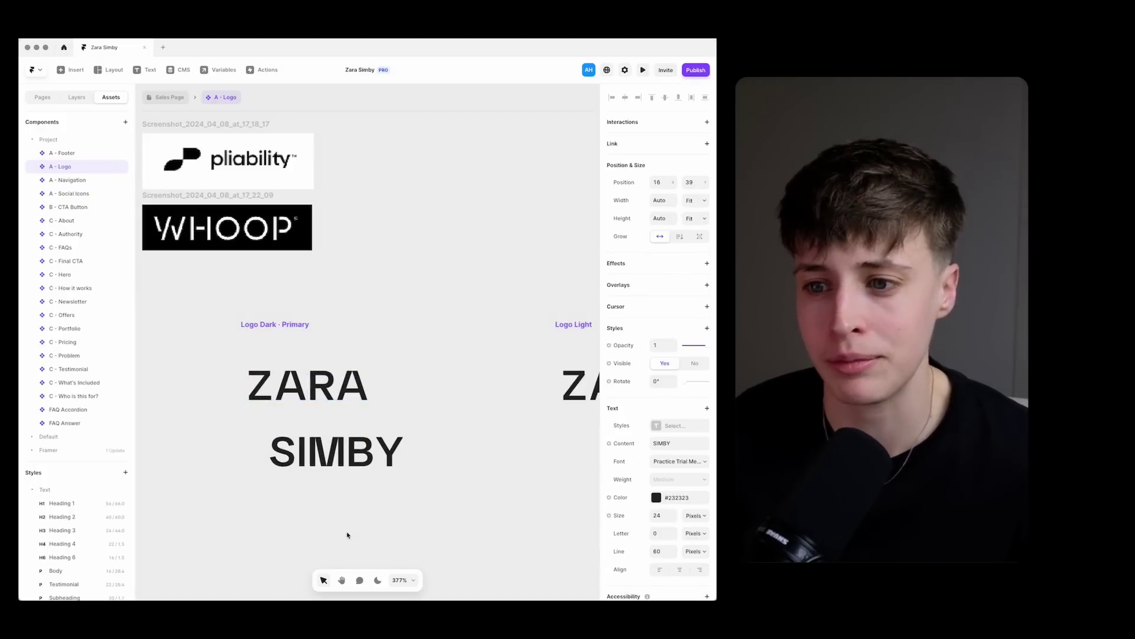
drag(353, 465, 409, 418)
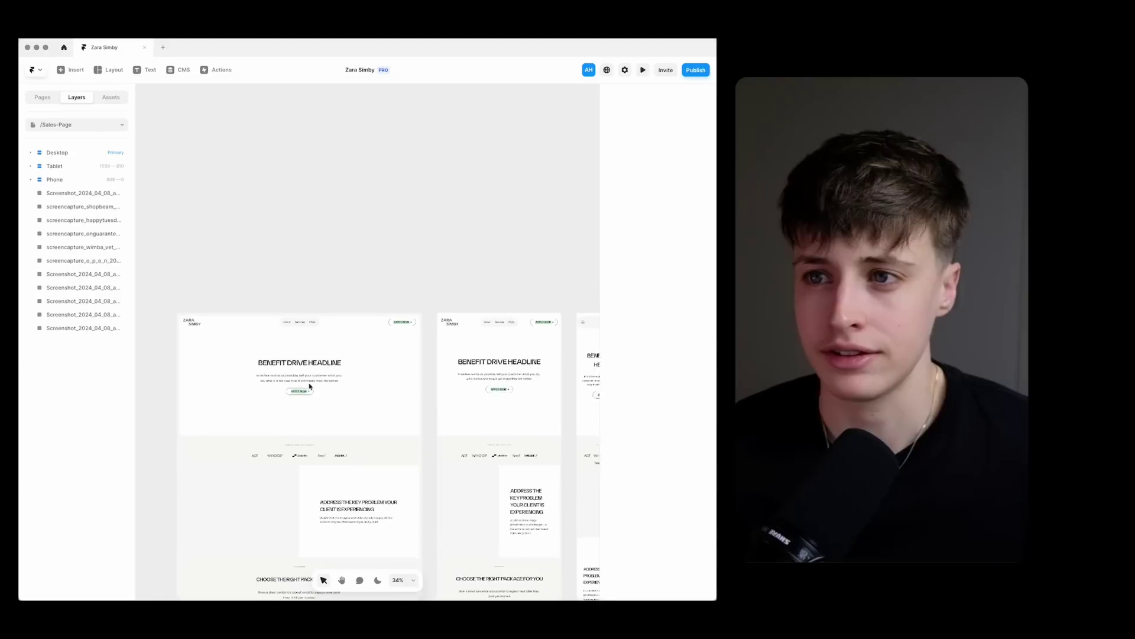
Switch the navigation's START NOW button to the Outline Dark variant
scroll(309, 386, up, 3)
scroll(480, 286, up, 2)
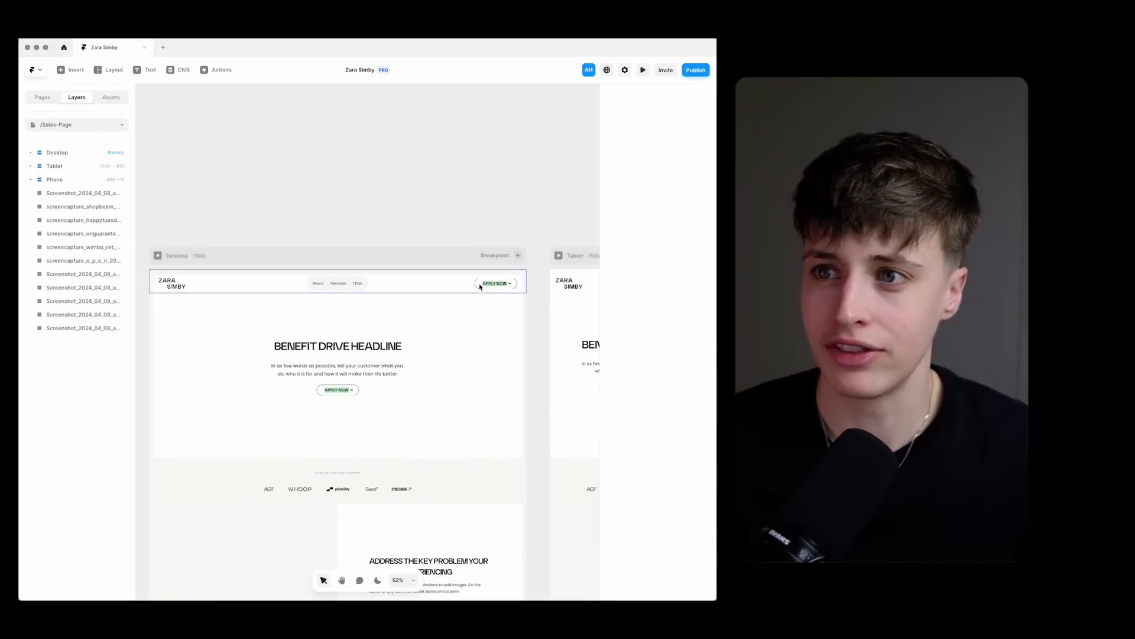
double_click(500, 285)
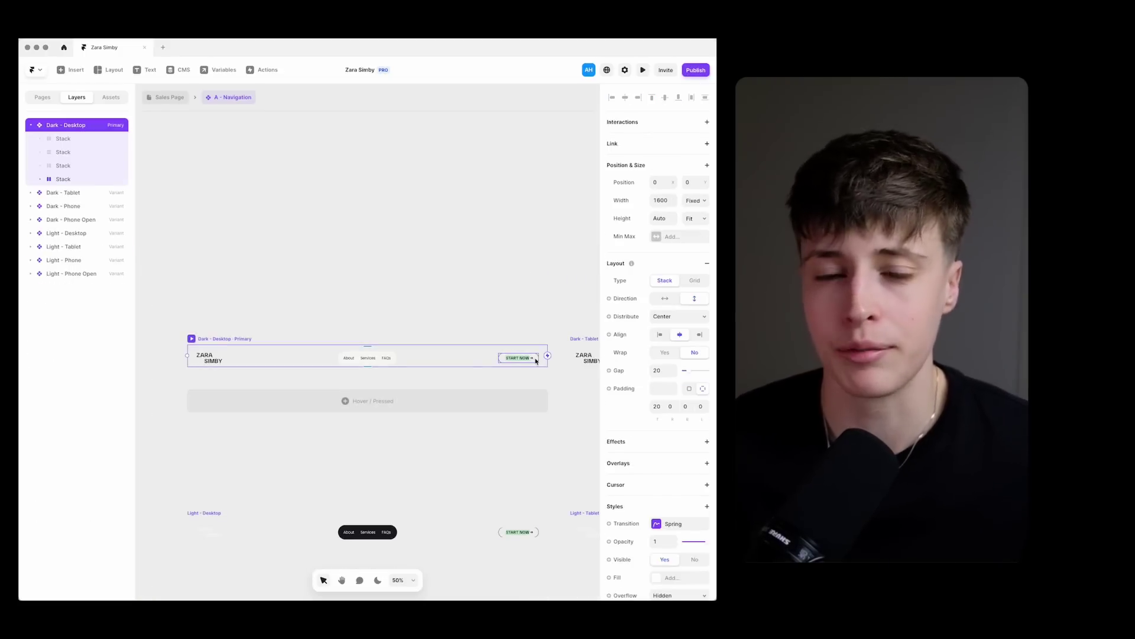
click(536, 362)
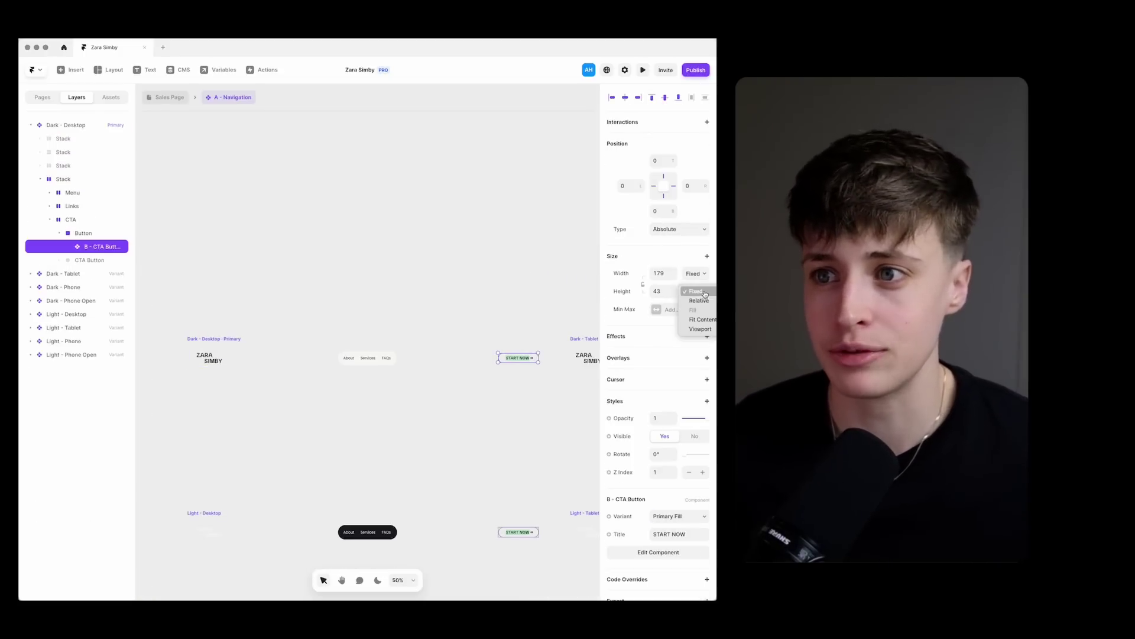
scroll(520, 357, up, 5)
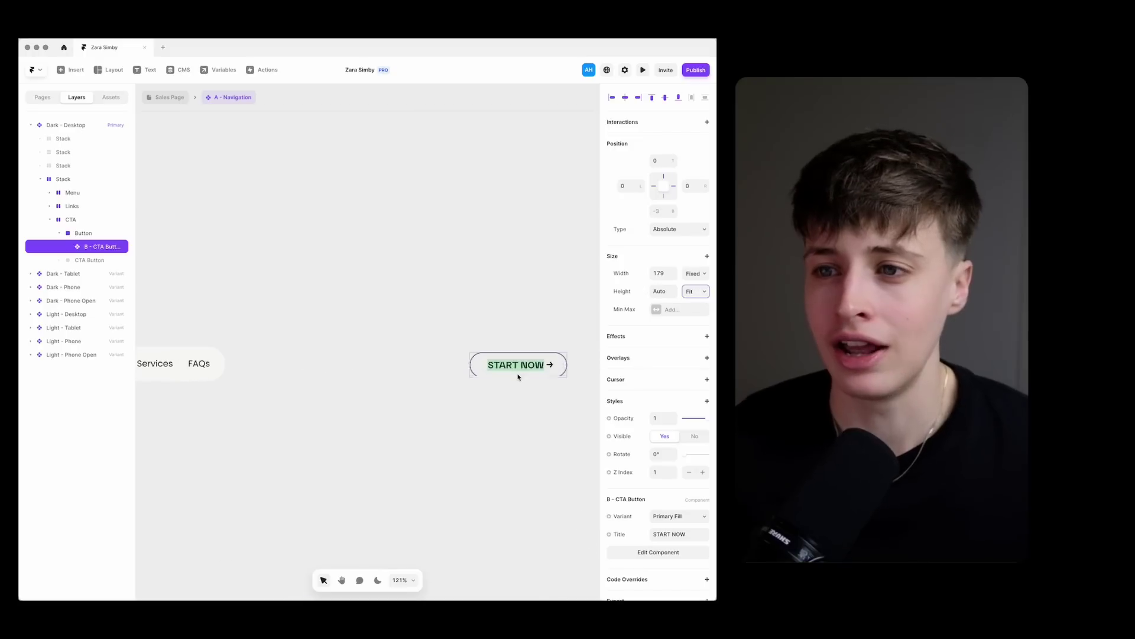
key(Escape)
click(457, 292)
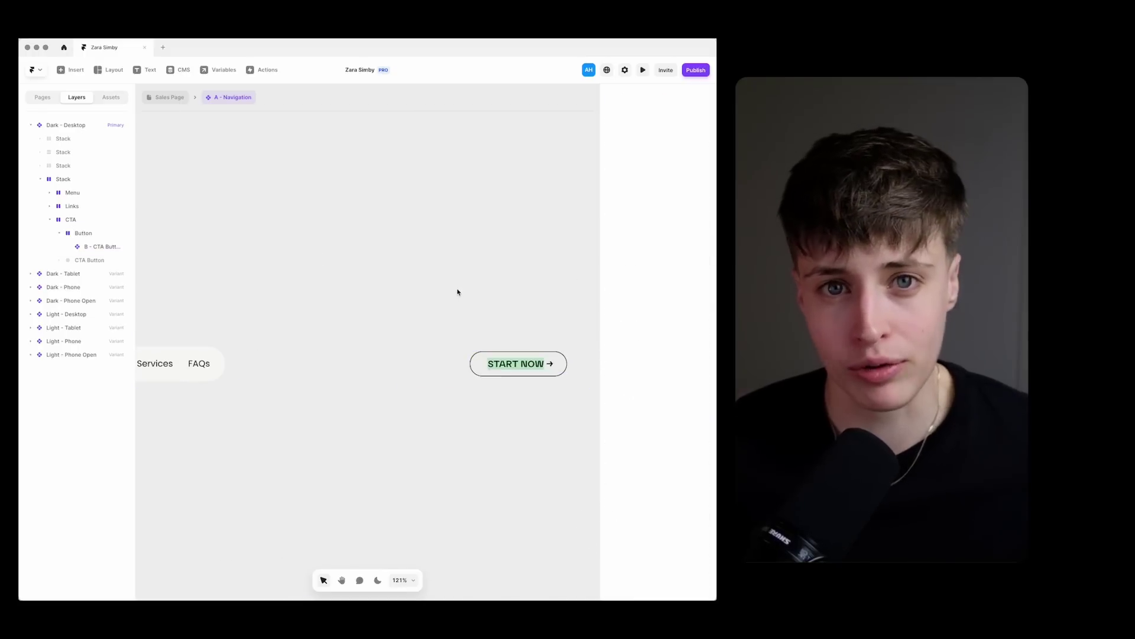
click(536, 359)
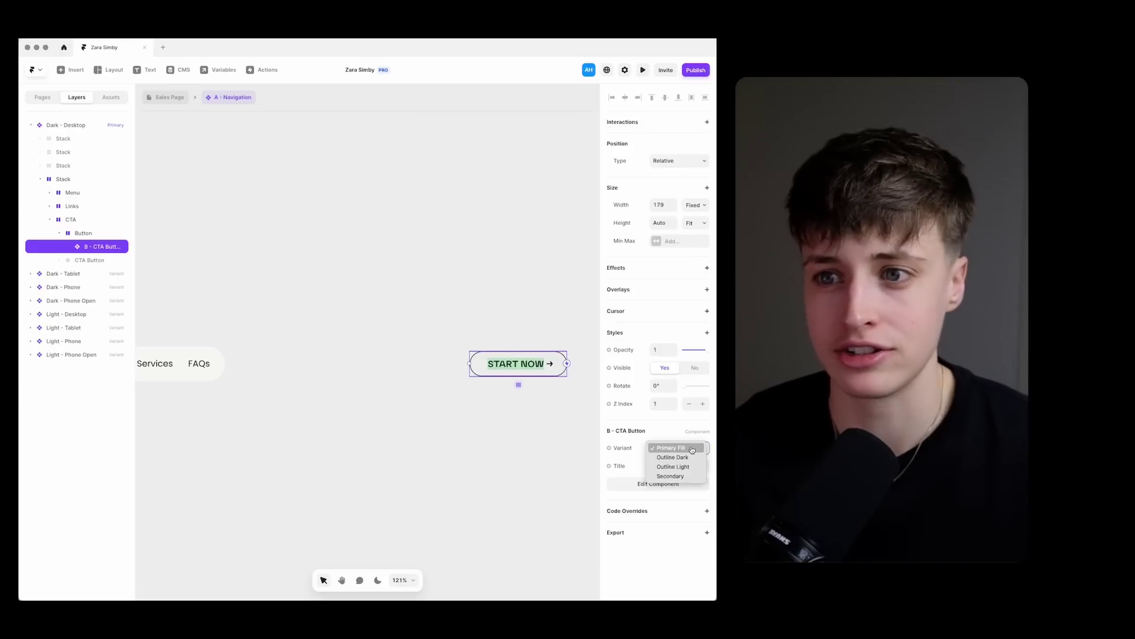
click(692, 457)
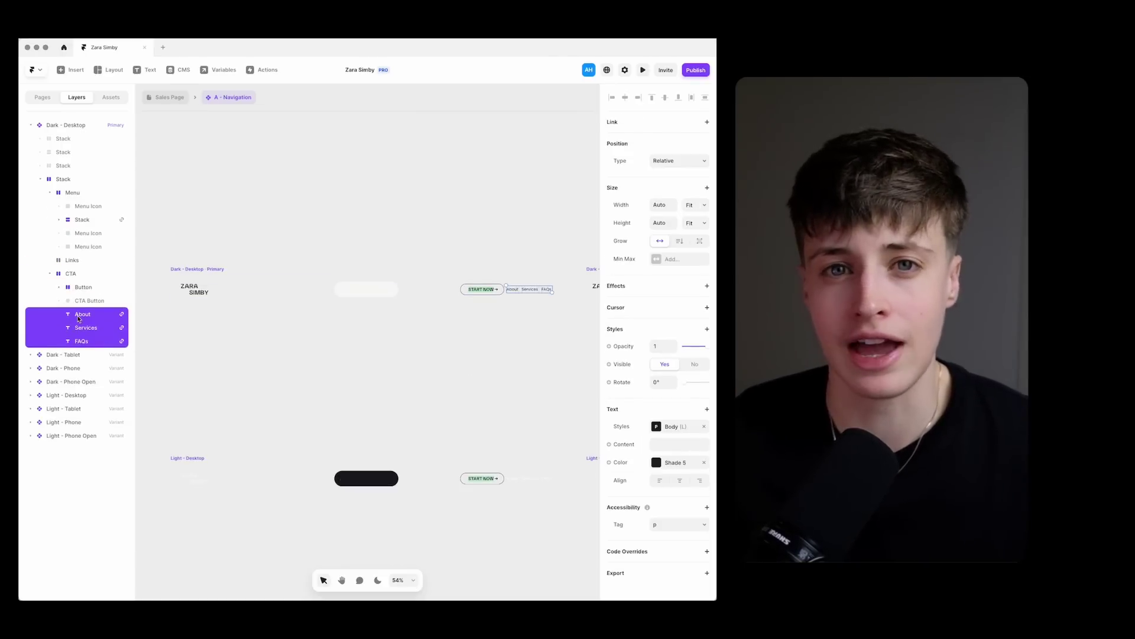
Move the START NOW button after the FAQS link and give the INCLUDED and PRICE links Heading 6 style
click(81, 300)
click(81, 291)
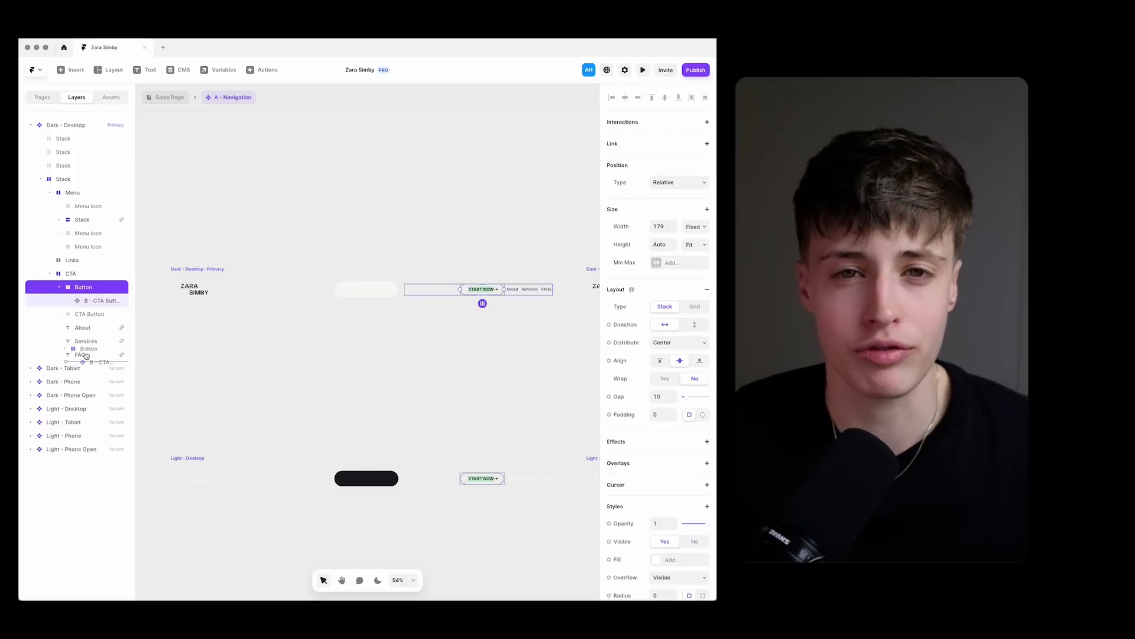
drag(88, 359, 88, 356)
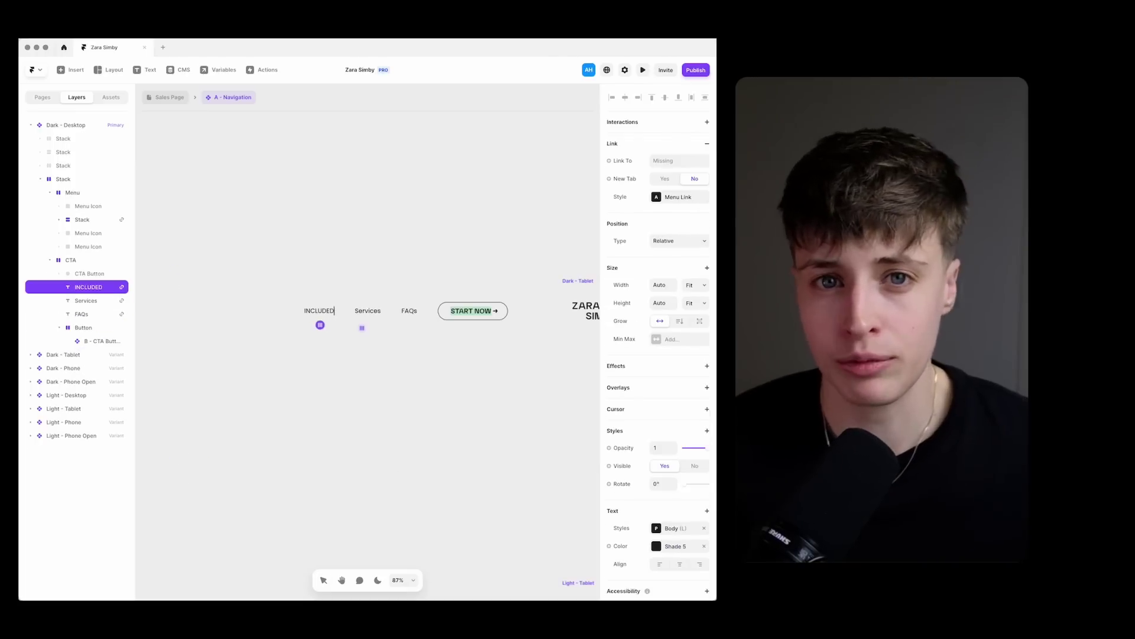
click(370, 311)
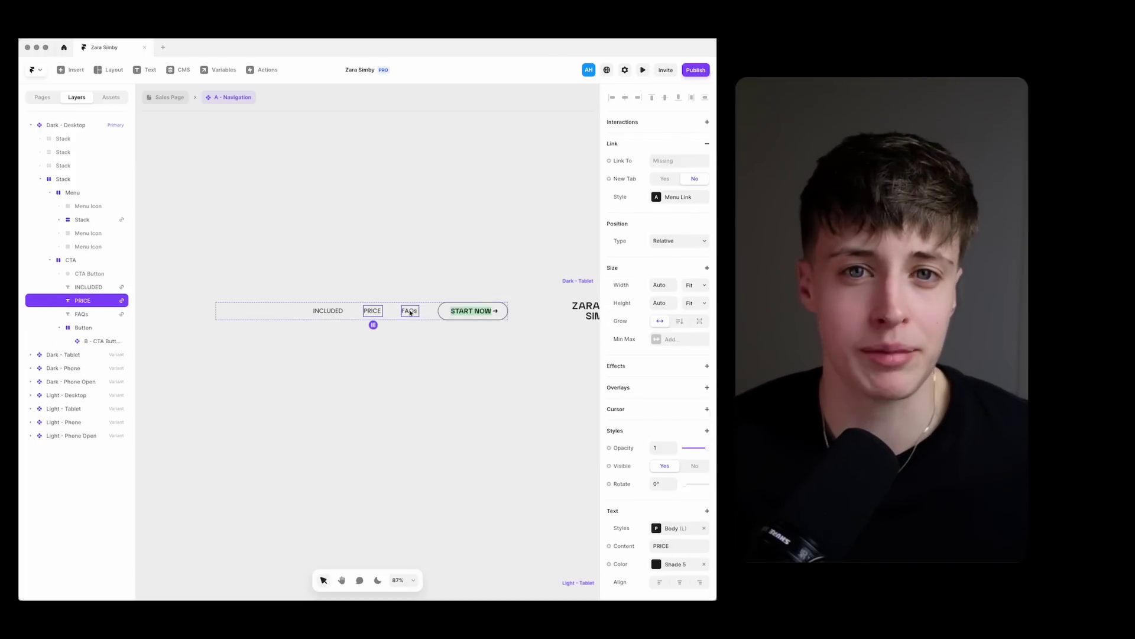
click(327, 310)
shift+click(372, 310)
click(684, 426)
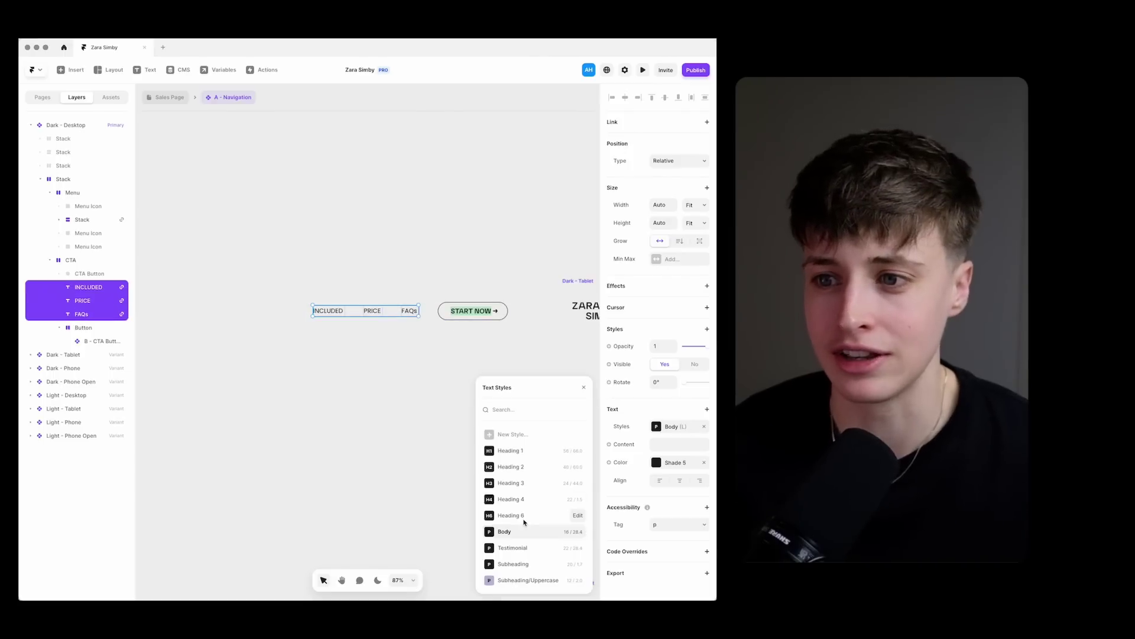
click(704, 426)
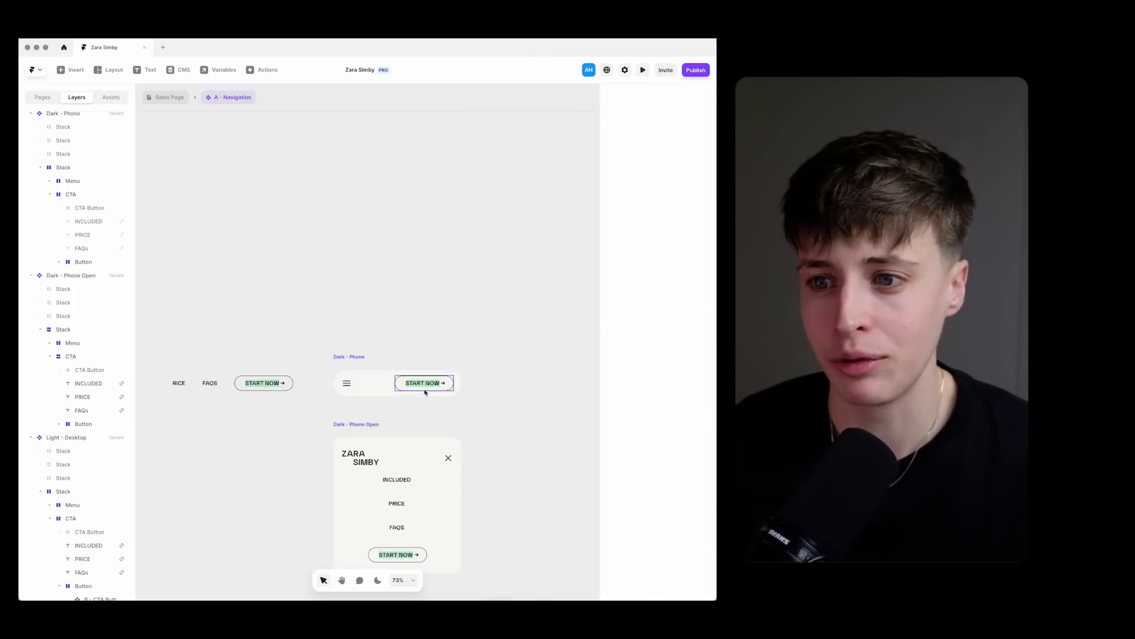
scroll(426, 393, down, 2)
Preview the full Sales Page live and narrow it to check the mobile layout
click(170, 97)
key(super+p)
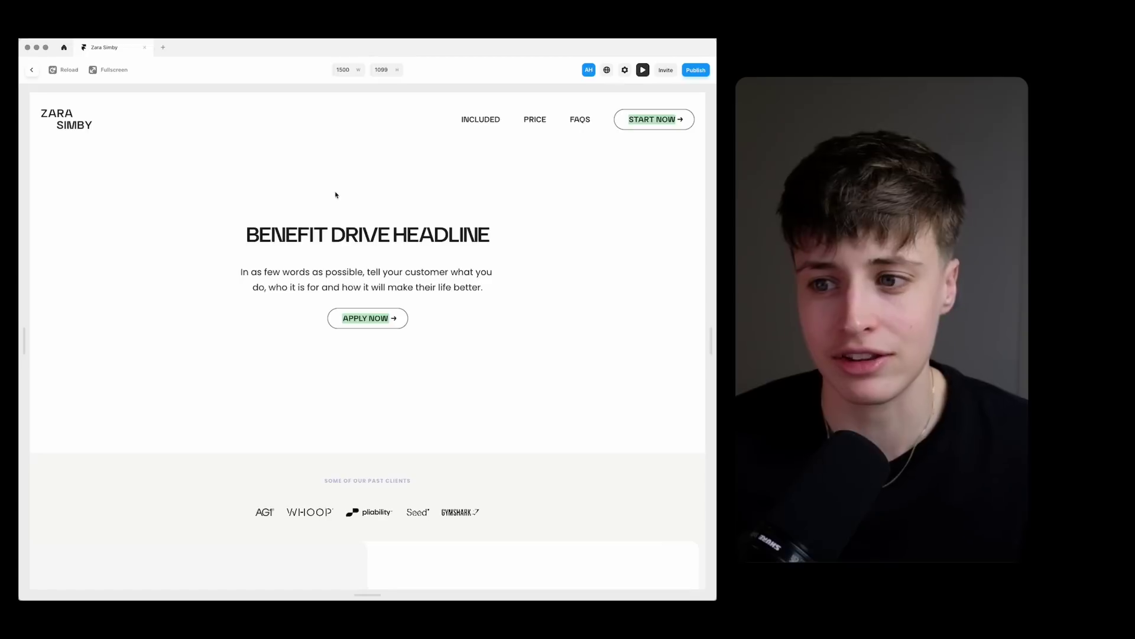
drag(709, 148, 692, 329)
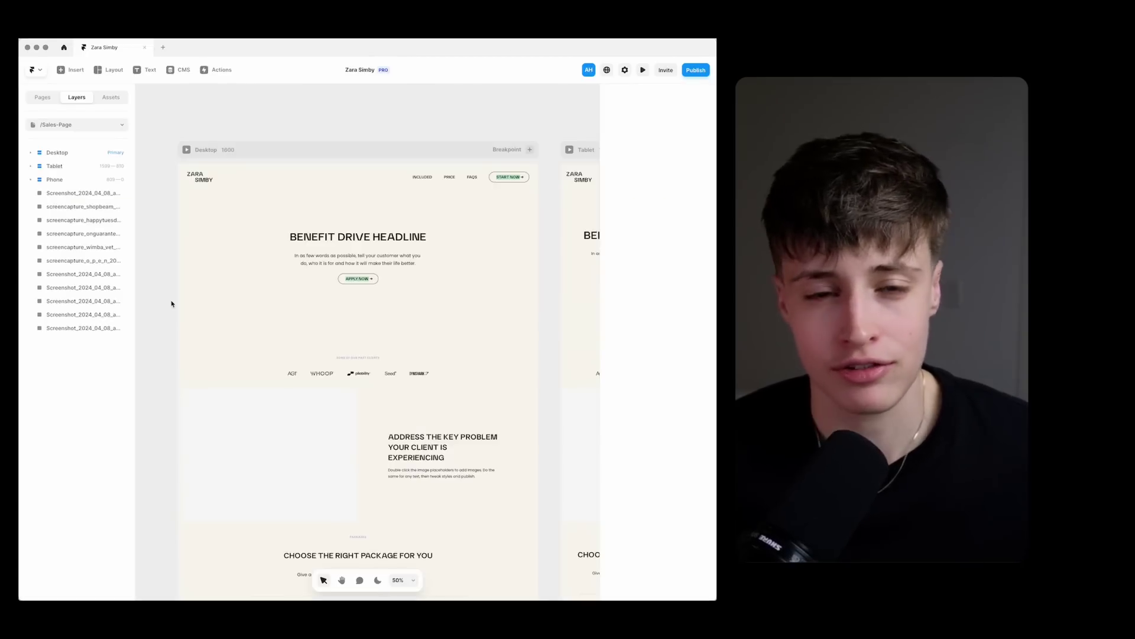
Give the A - Footer section a dark fill colour
scroll(172, 303, down, 3)
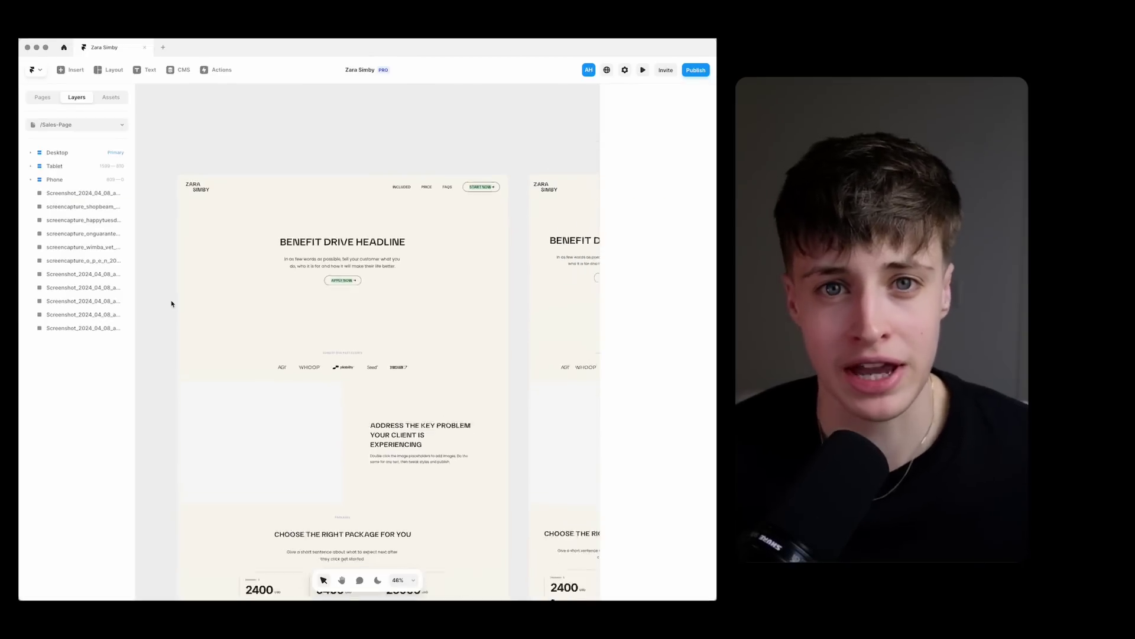
scroll(171, 304, down, 10)
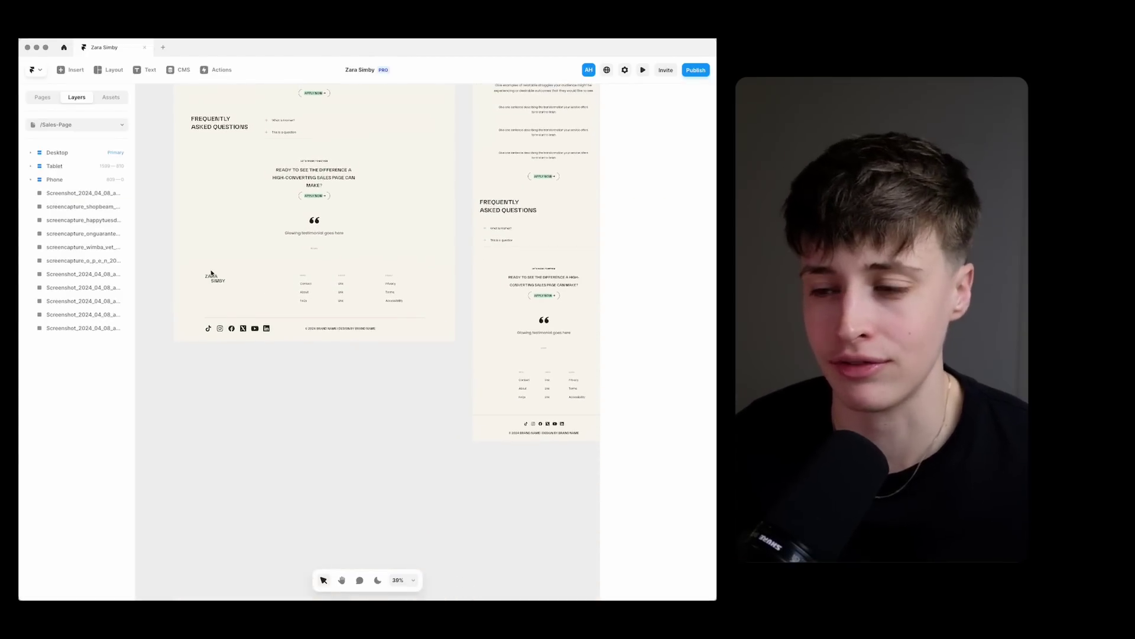
scroll(232, 261, up, 3)
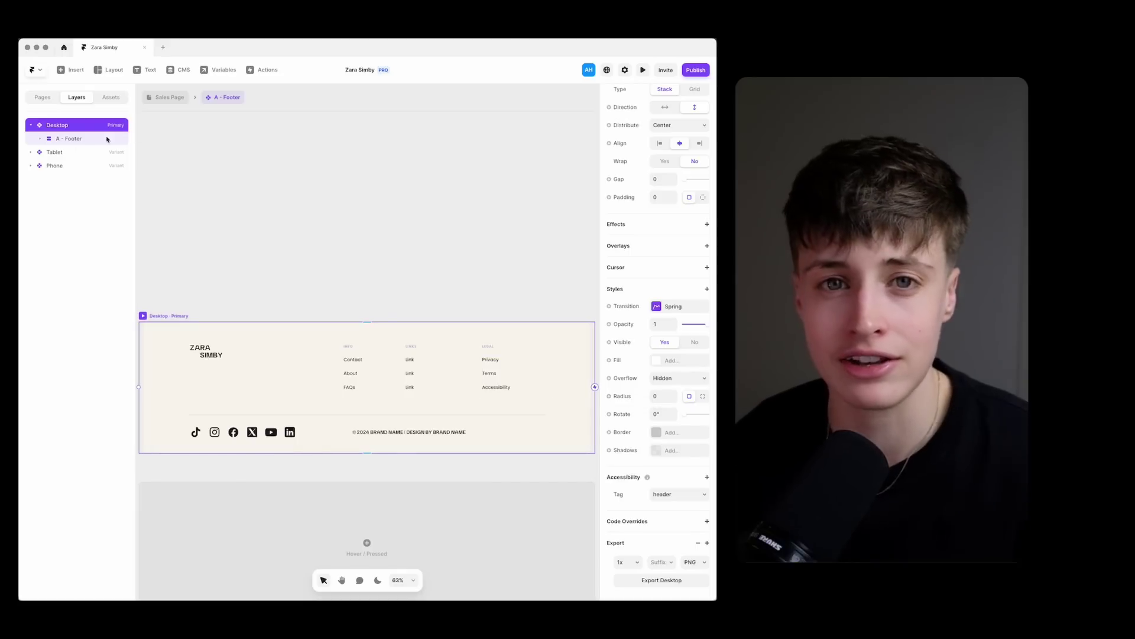
click(74, 140)
scroll(675, 466, down, 4)
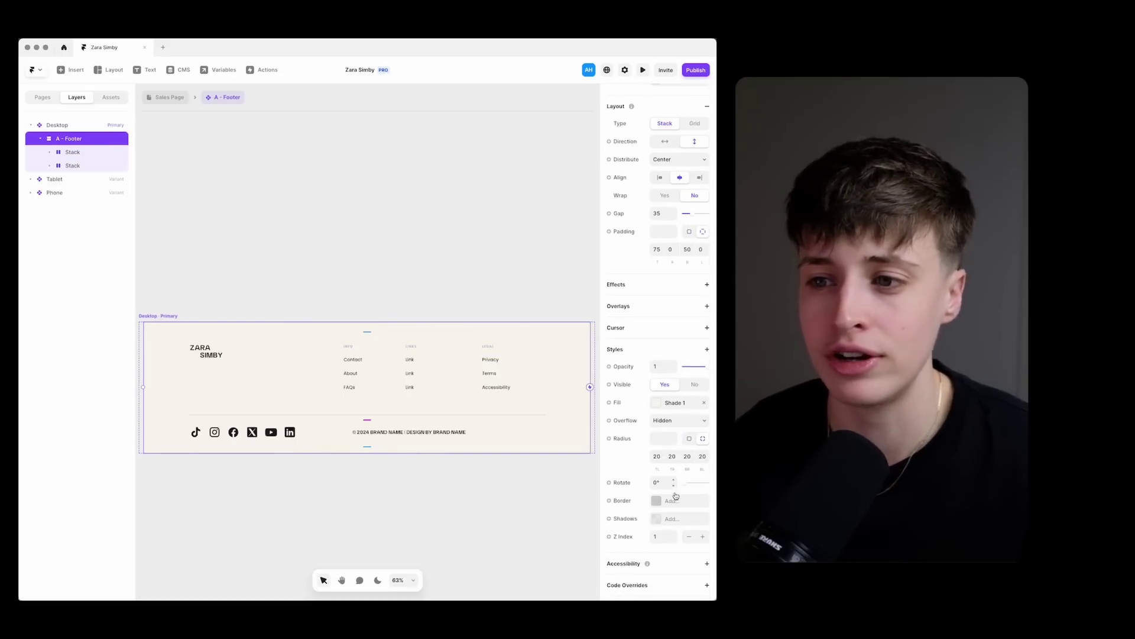
click(669, 404)
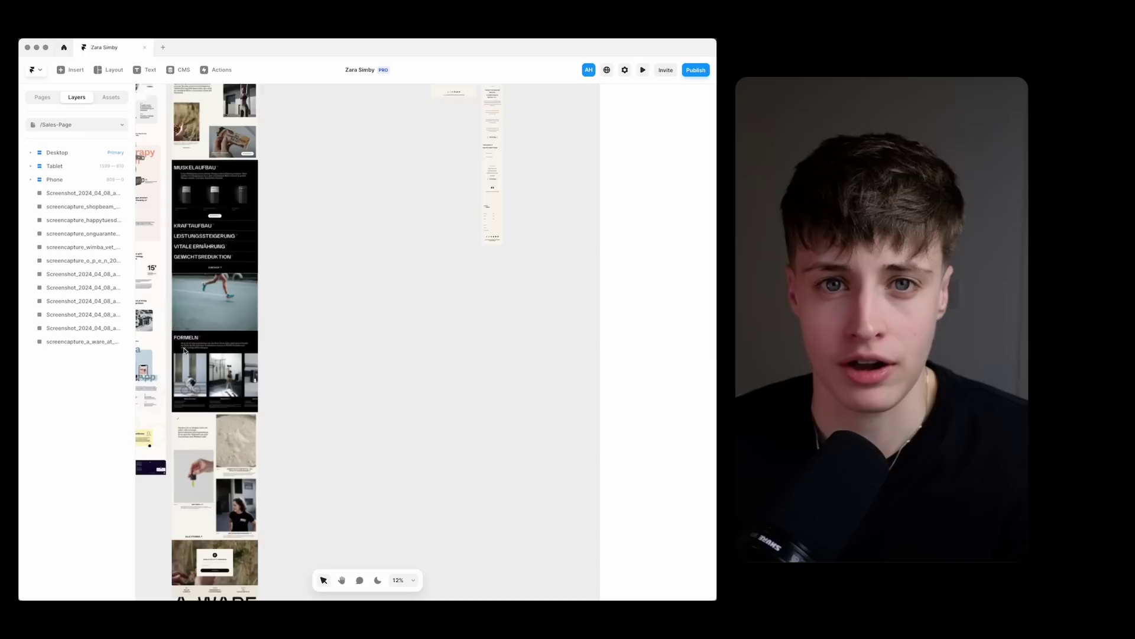
scroll(213, 468, down, 5)
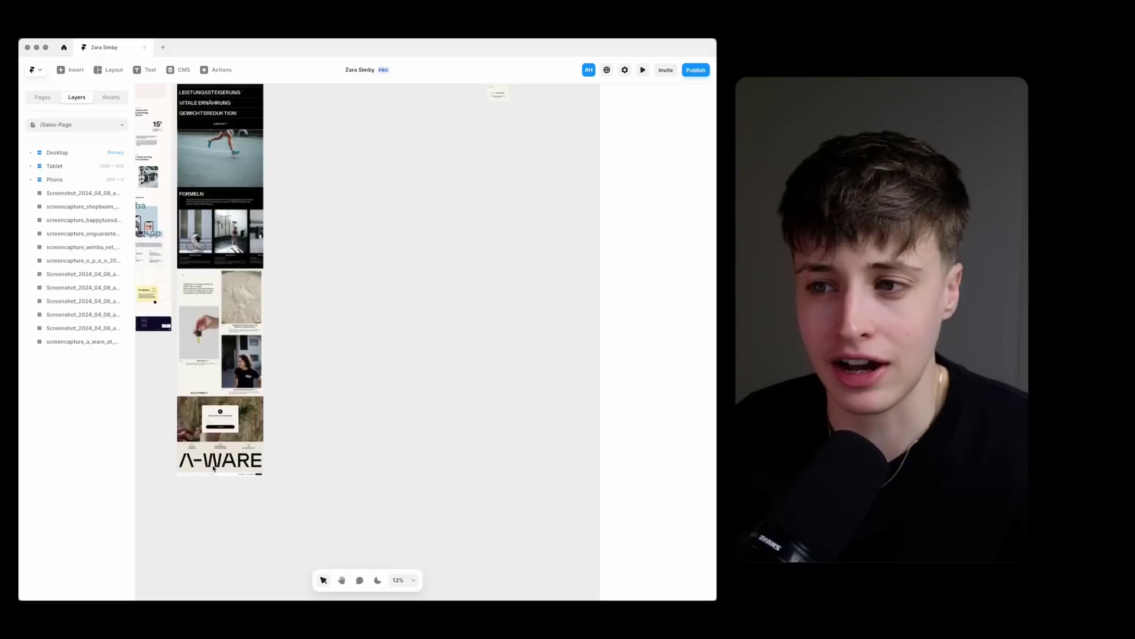
scroll(214, 468, up, 3)
scroll(157, 478, left, 2)
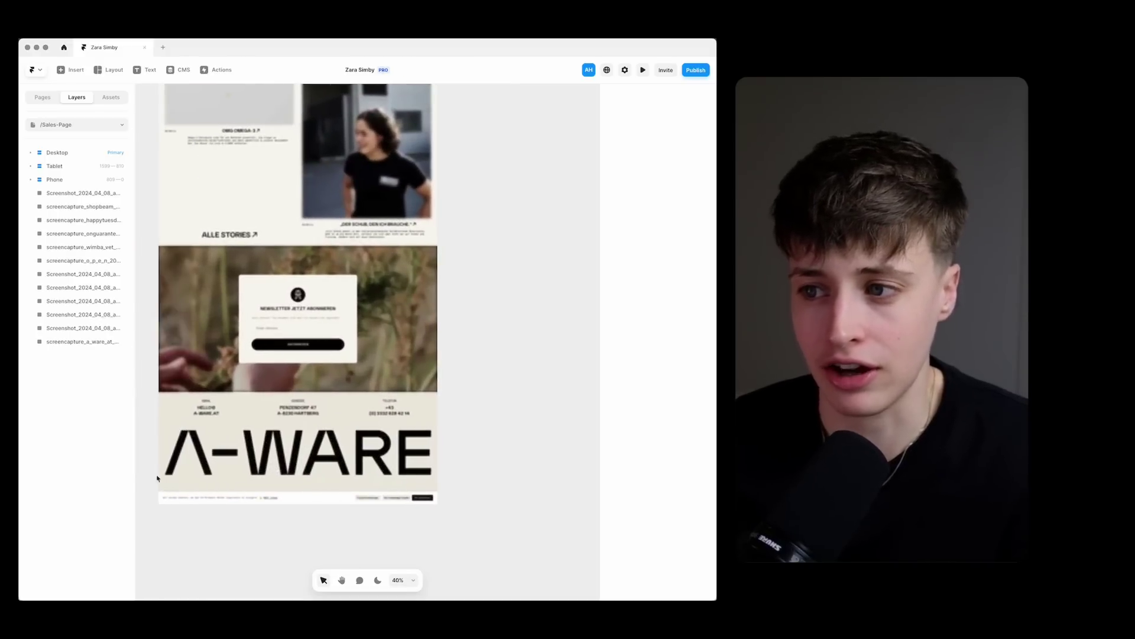
scroll(269, 425, down, 2)
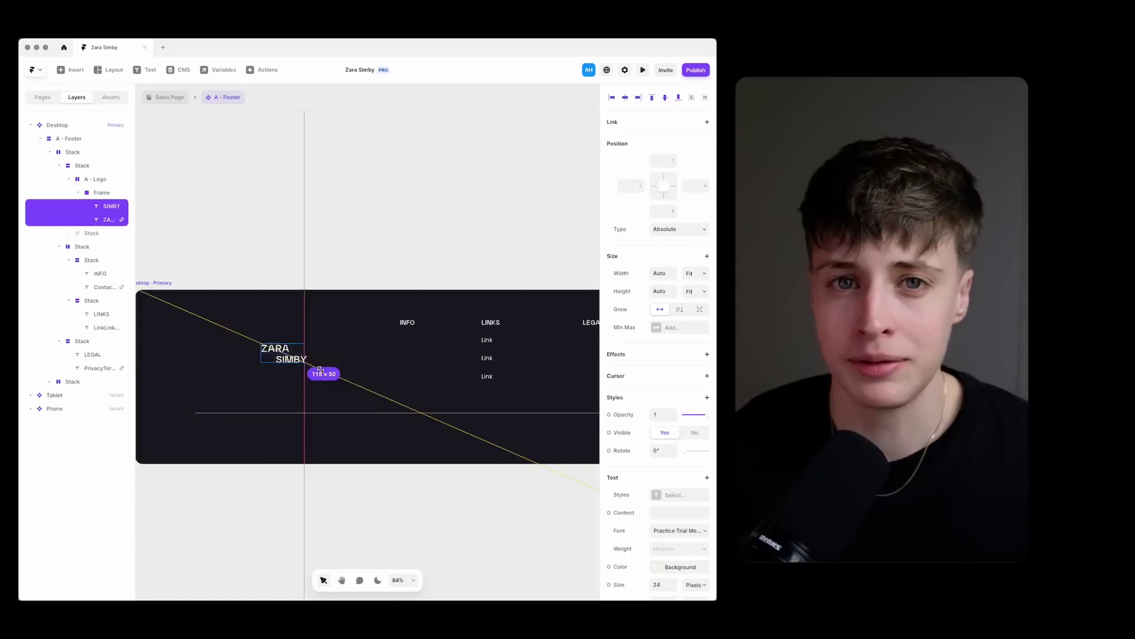
Reposition and resize the ZARA SIMBY footer logo, replacing the text with the logo image
drag(302, 362, 297, 378)
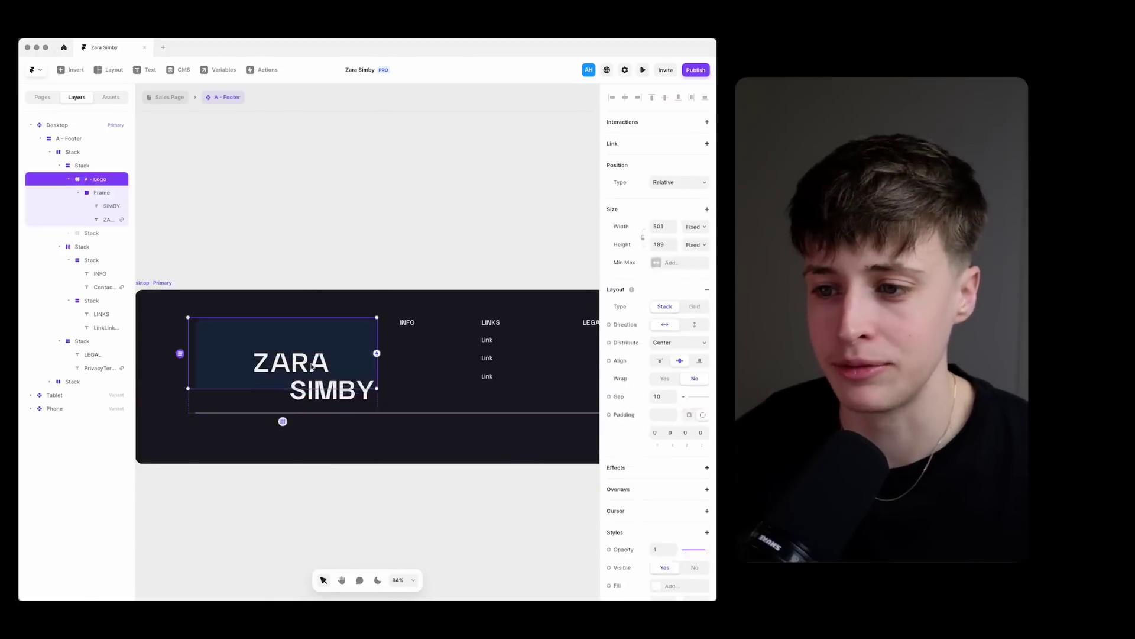
click(696, 312)
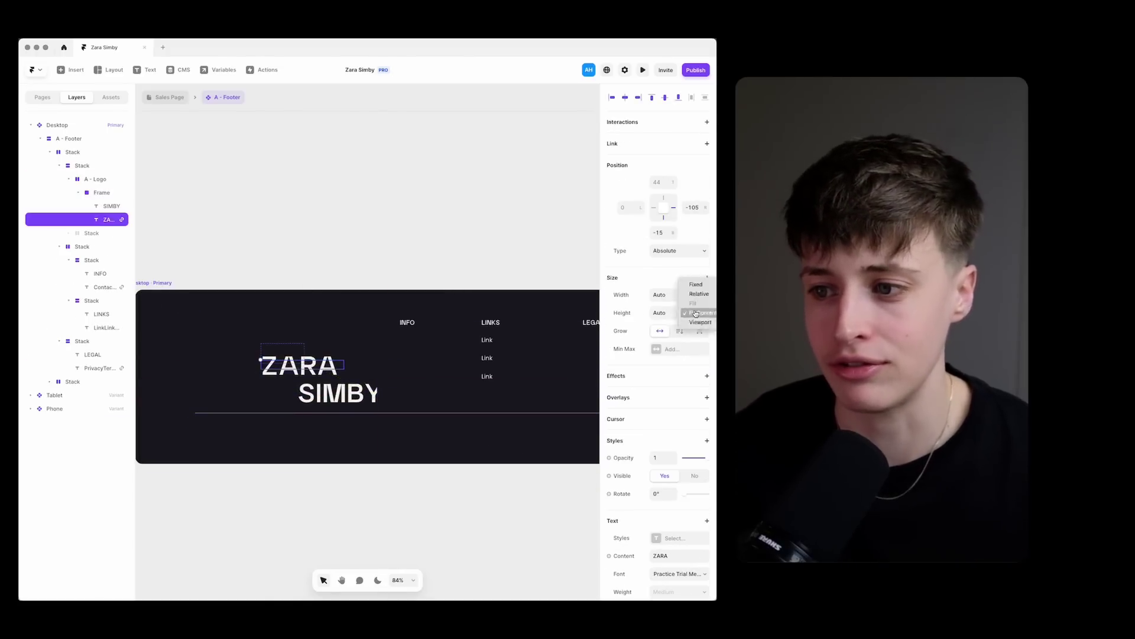
click(696, 312)
key(Escape)
click(706, 289)
click(695, 227)
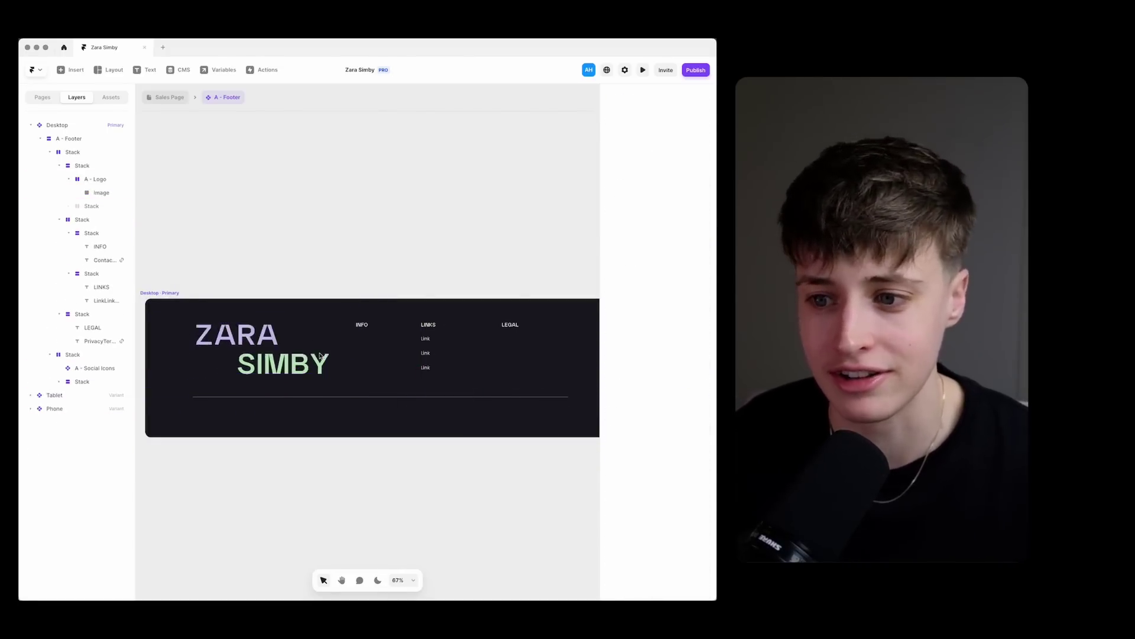
click(319, 356)
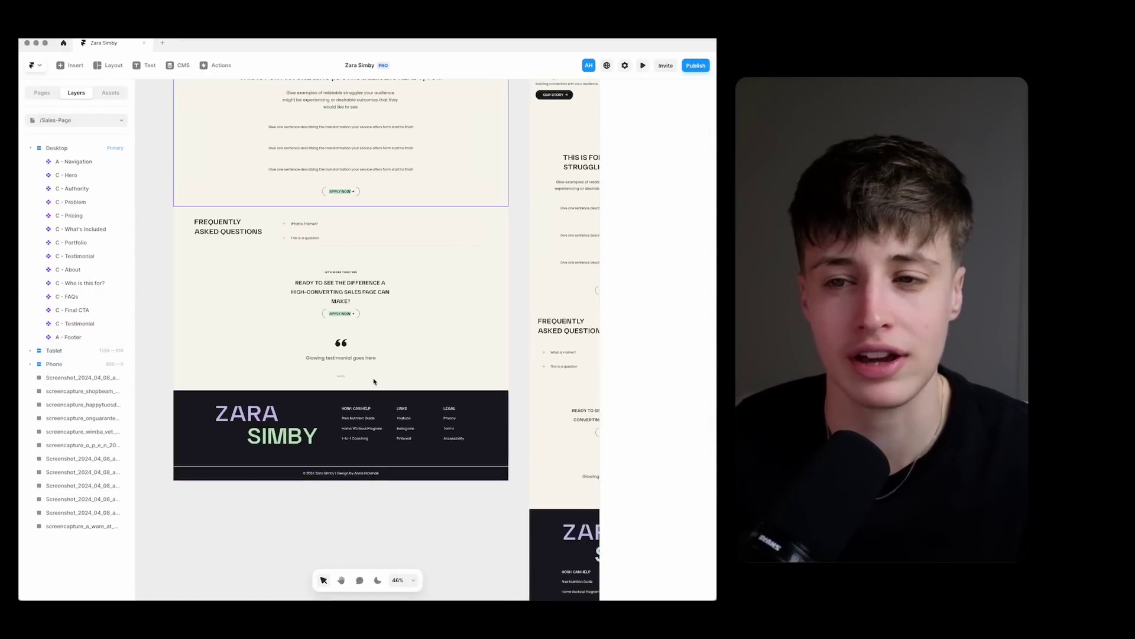
Scroll the Sales Page canvas back up to the hero section
scroll(373, 382, up, 20)
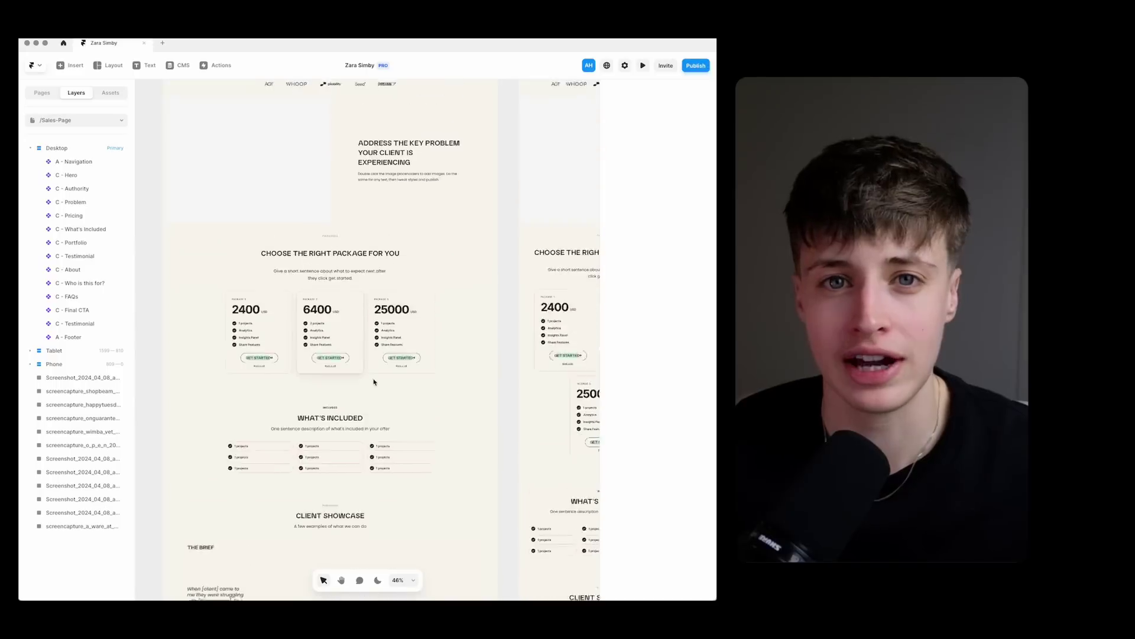
scroll(374, 382, up, 5)
scroll(375, 383, up, 3)
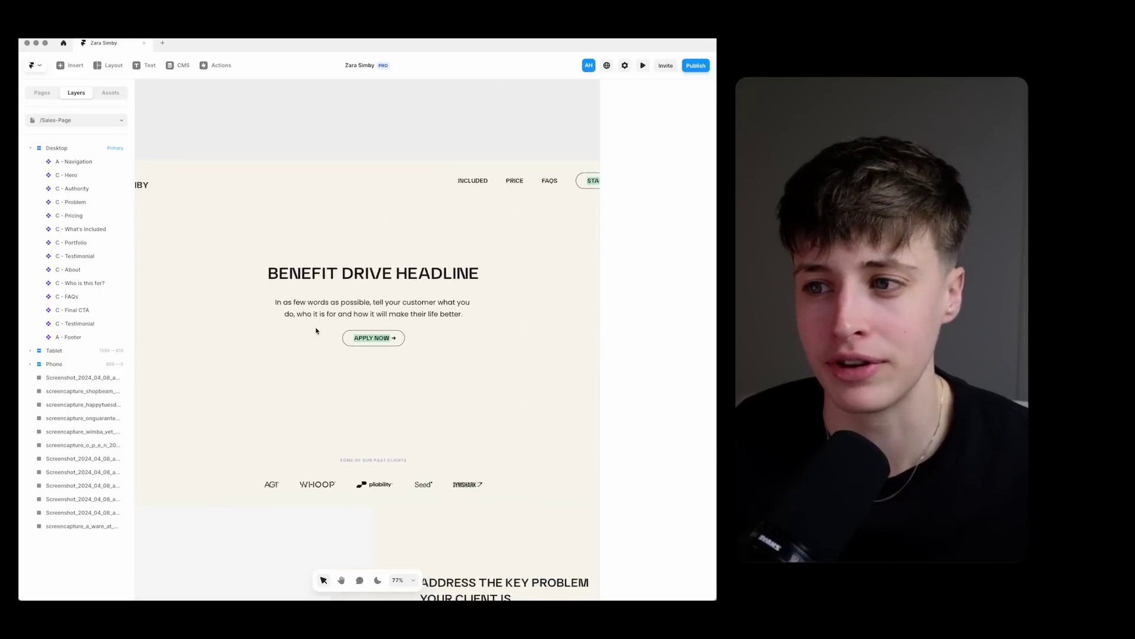
scroll(317, 330, down, 3)
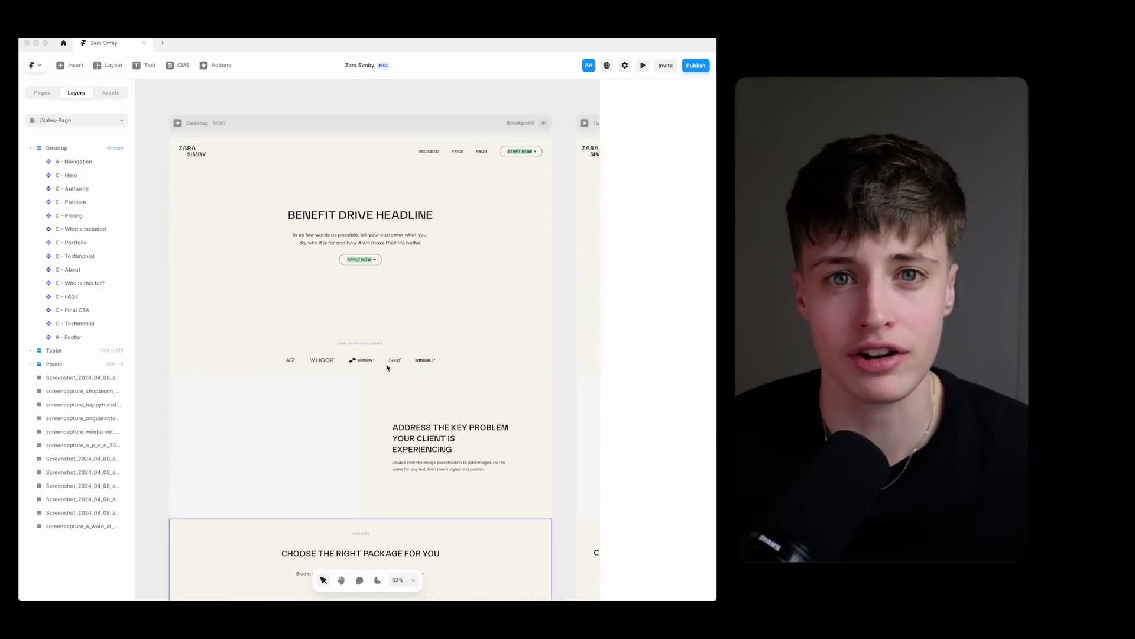
Rewrite the hero headline to 'A WORKOUT PLAN YOU CAN ACTUALLY STICK TO', wrapping onto three lines
double_click(362, 216)
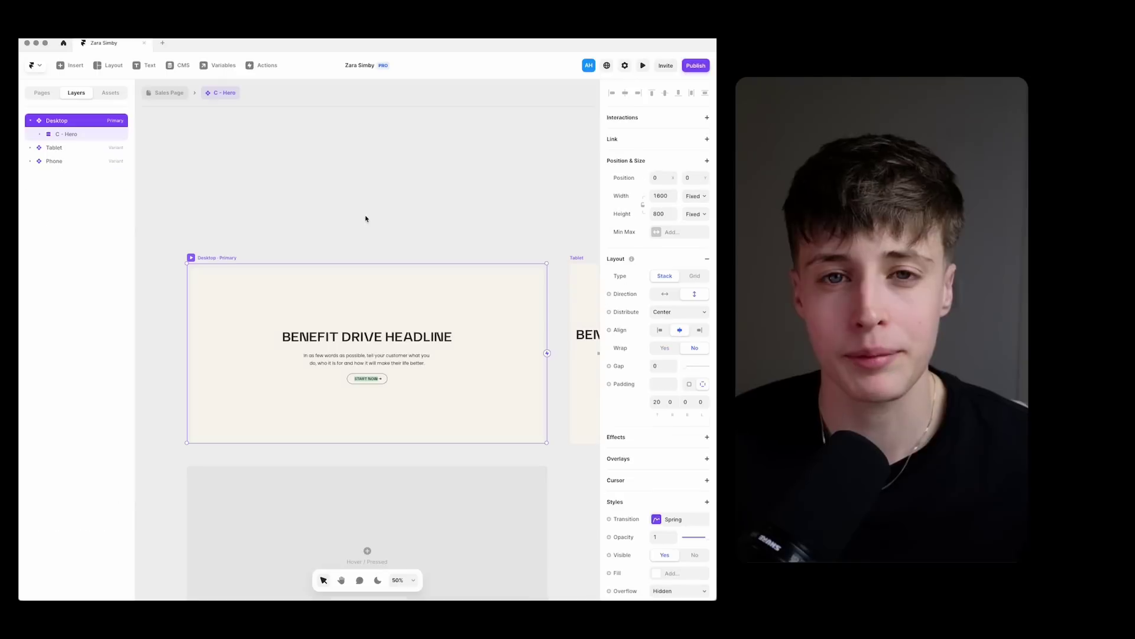
click(367, 338)
double_click(366, 338)
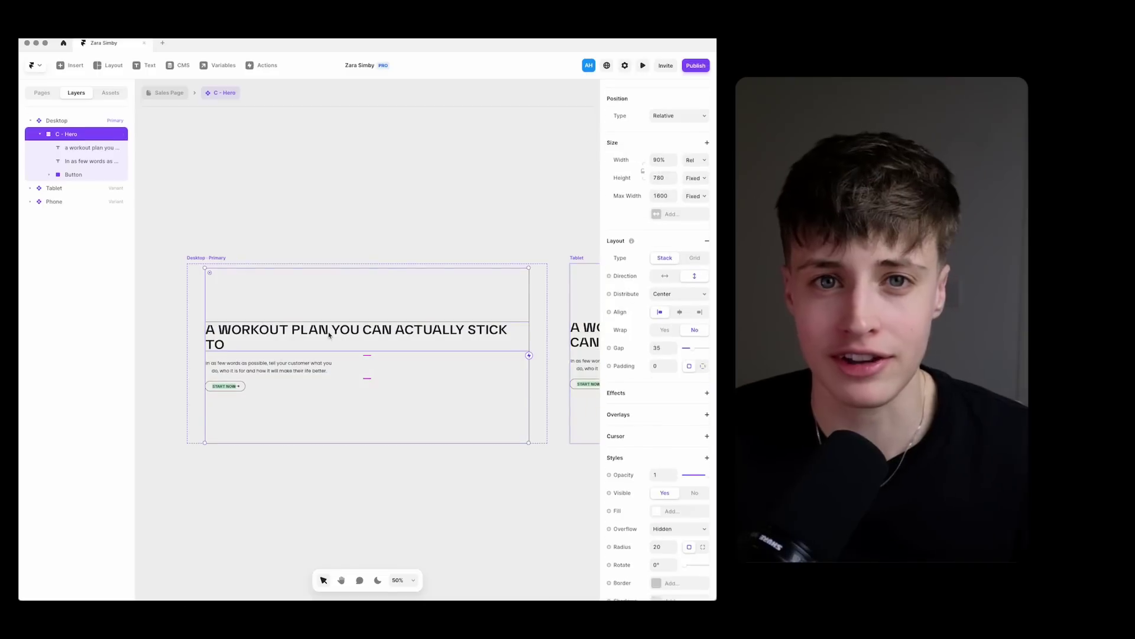
click(329, 331)
drag(530, 355, 346, 357)
Change the subheading to '(yes, even you)' at size 25, placed beside STICK TO
click(317, 378)
double_click(317, 378)
text((yes, even you)
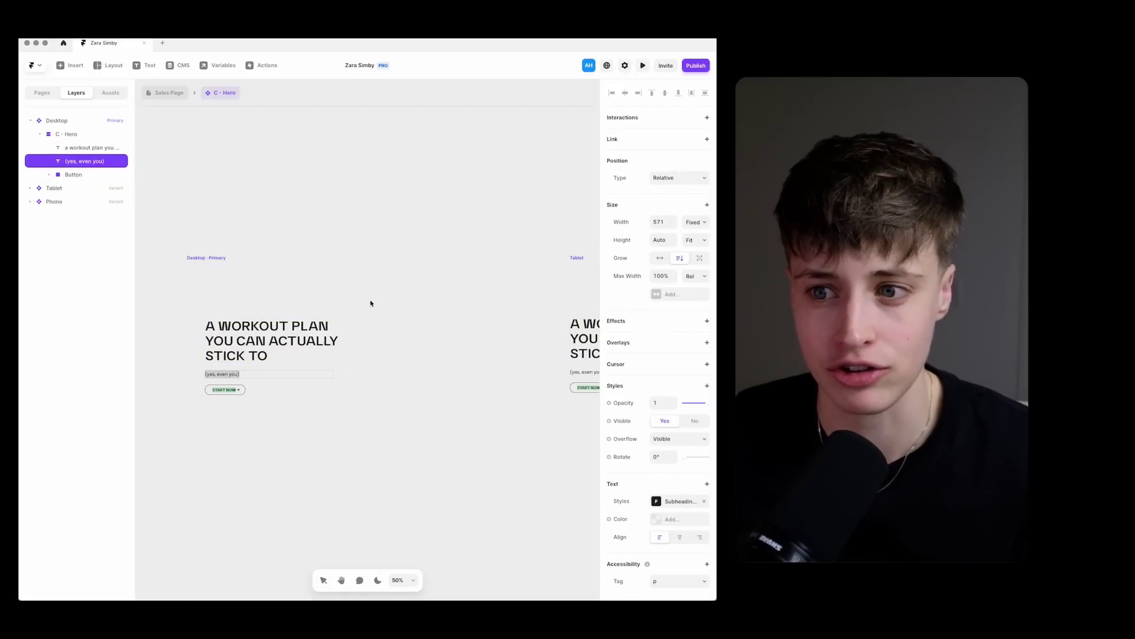
click(663, 499)
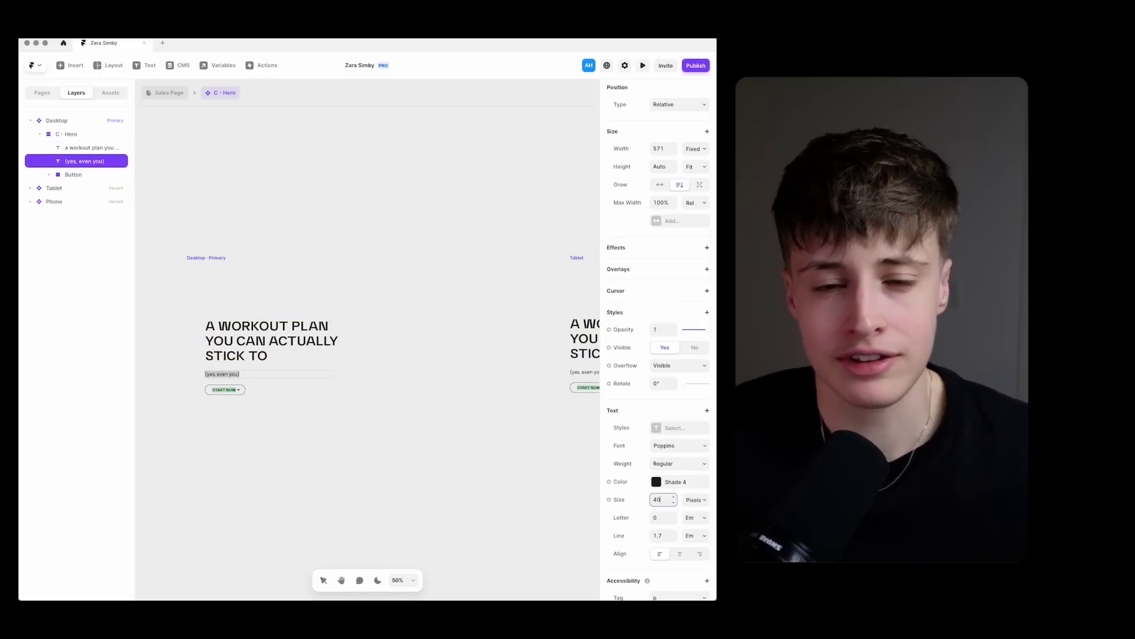
text(25)
key(Return)
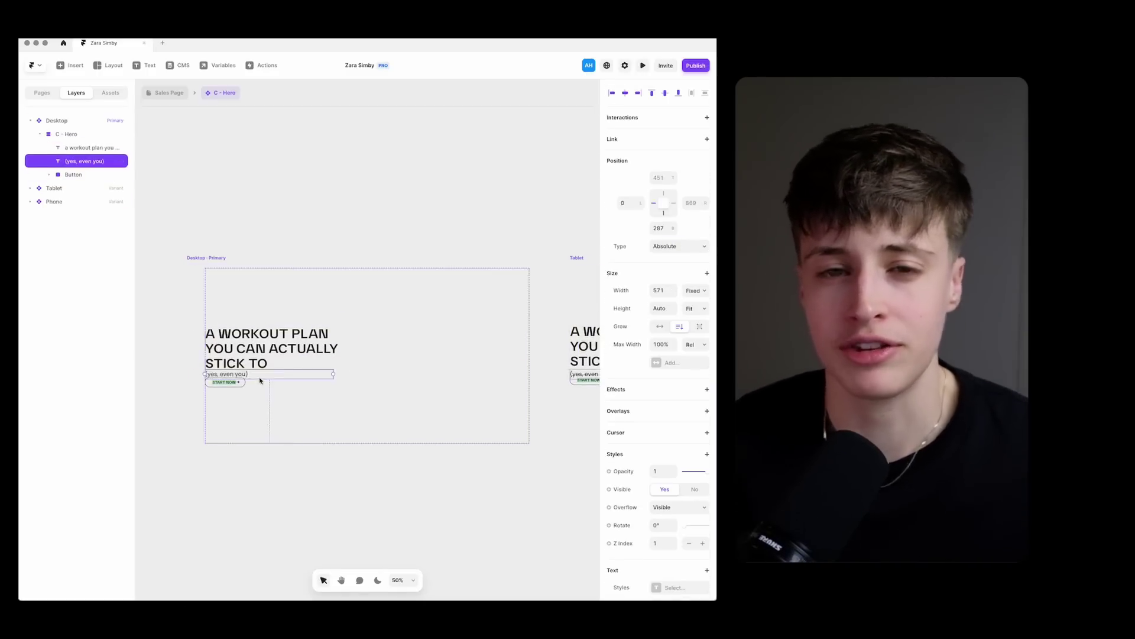
drag(261, 376, 331, 363)
drag(405, 364, 333, 365)
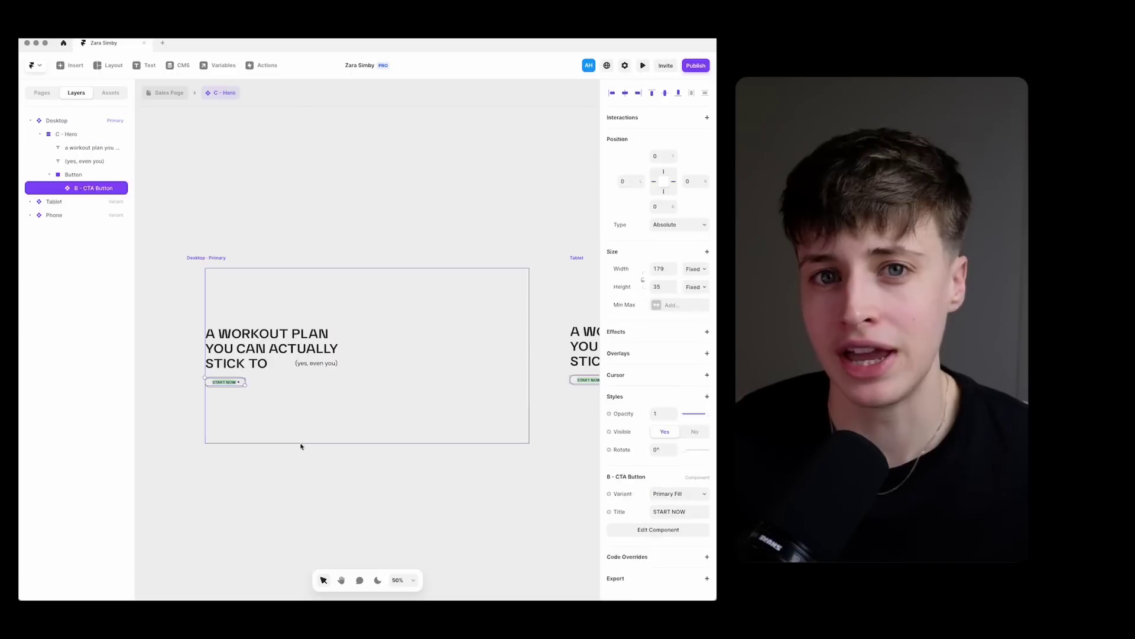
Try a placeholder frame and stack around the hero layers, then undo it
click(353, 376)
drag(512, 394, 307, 395)
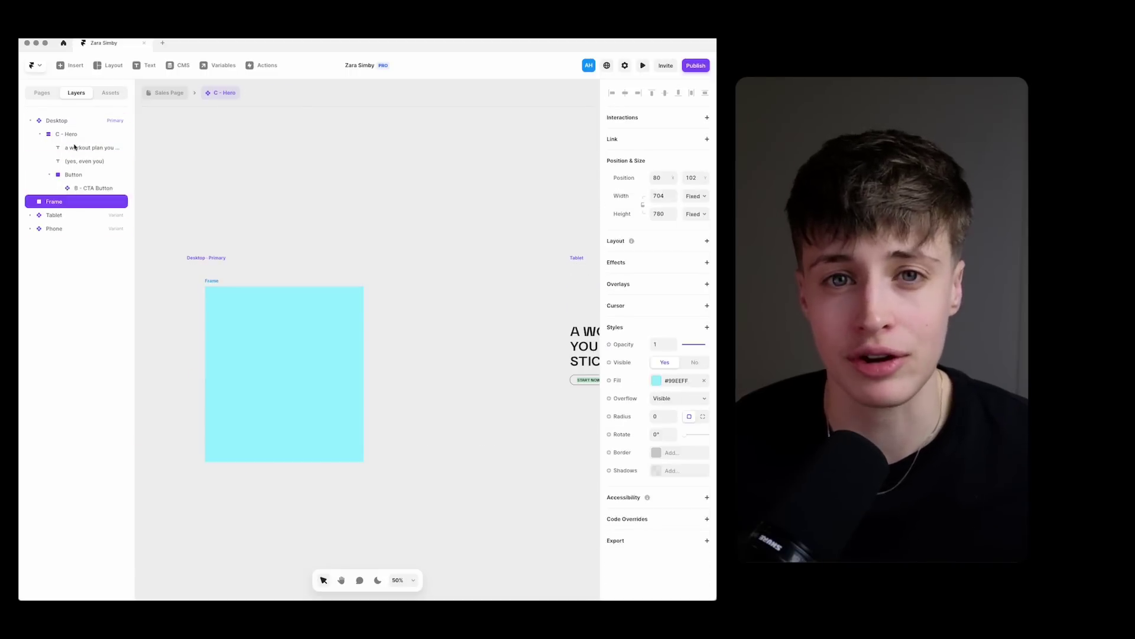
click(76, 148)
shift+click(76, 175)
right_click(79, 186)
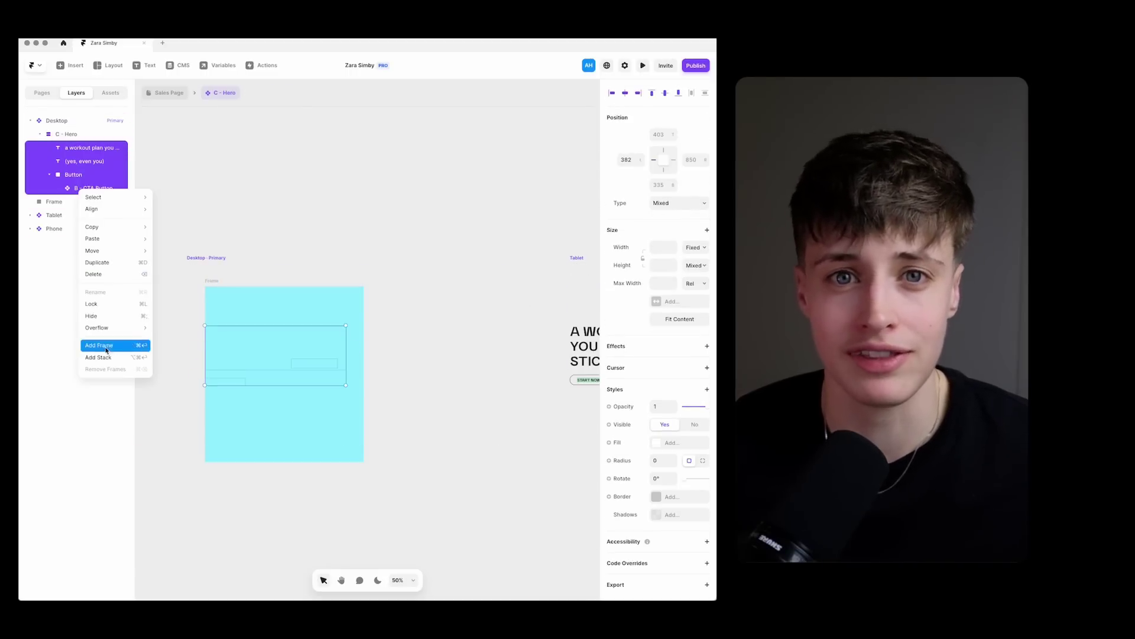
click(98, 357)
shift+click(60, 165)
key(super+z)
key(super+z)
key(super+z)
Wrap the hero text and button in a frame, duplicate it, and set the hero layout horizontal
click(76, 148)
shift+click(77, 174)
right_click(79, 150)
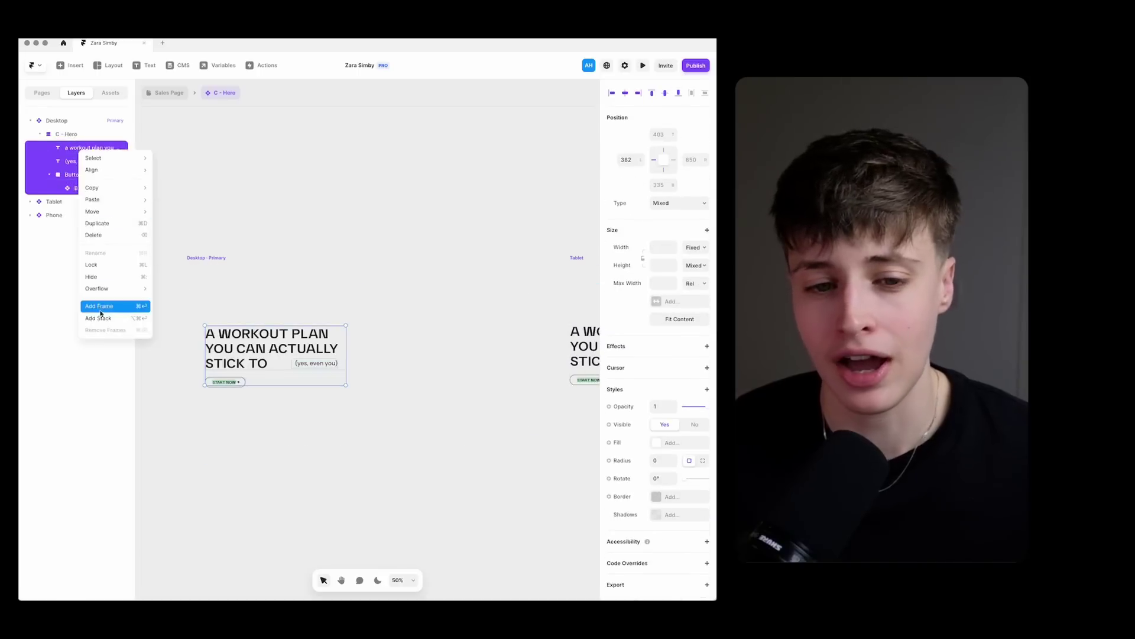
click(104, 309)
key(super+d)
key(BackSpace)
click(66, 135)
click(668, 277)
click(73, 147)
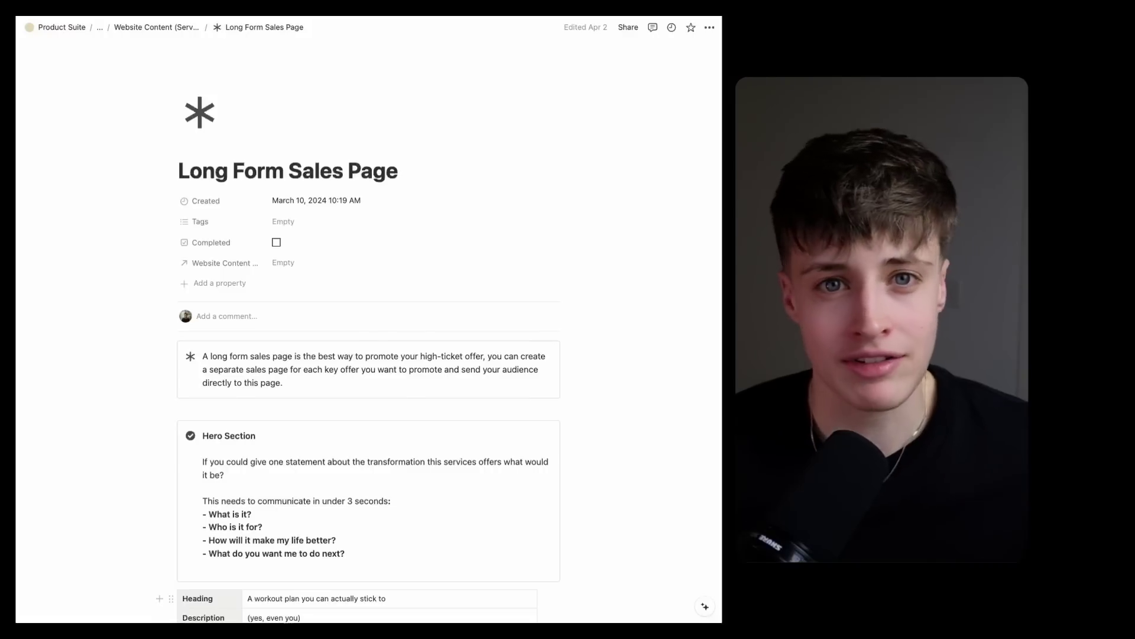
scroll(585, 304, down, 7)
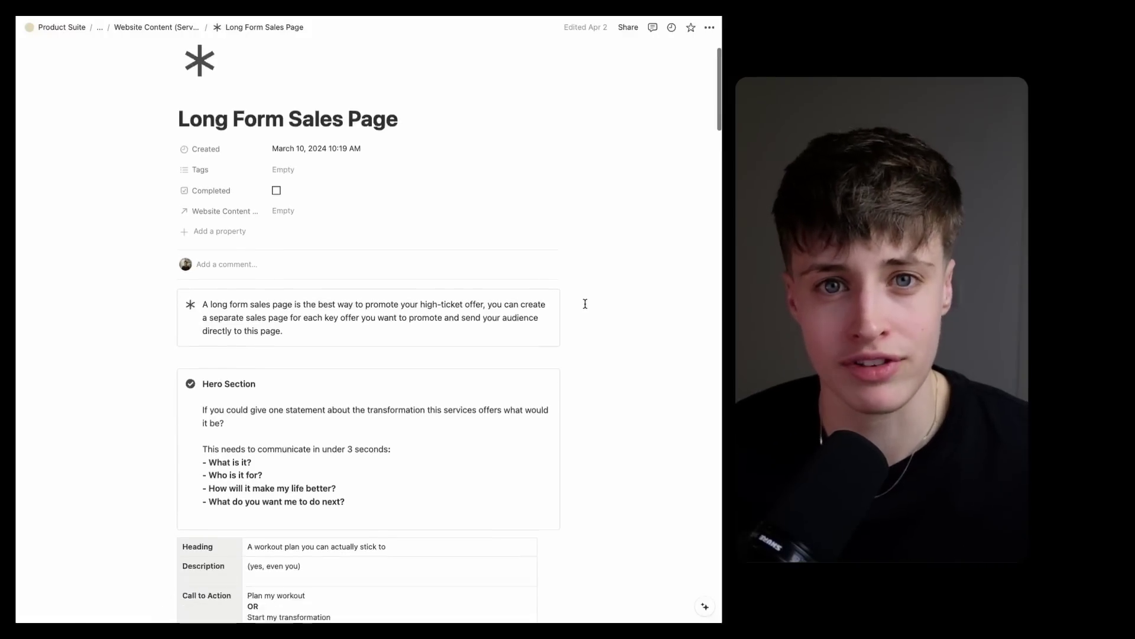
scroll(585, 304, down, 10)
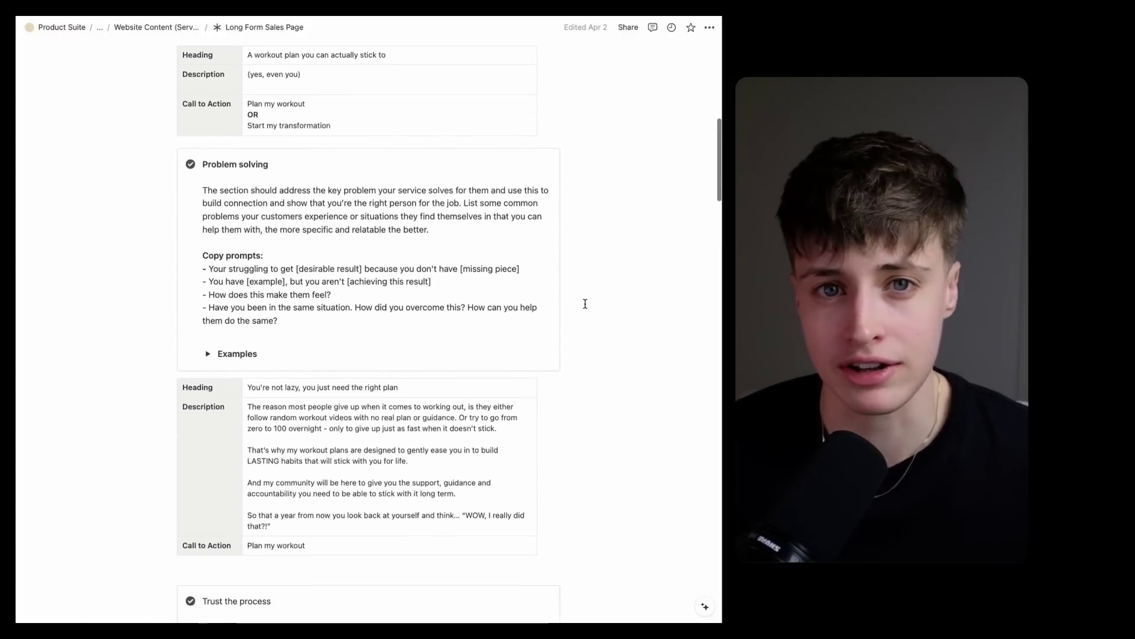
scroll(585, 304, down, 10)
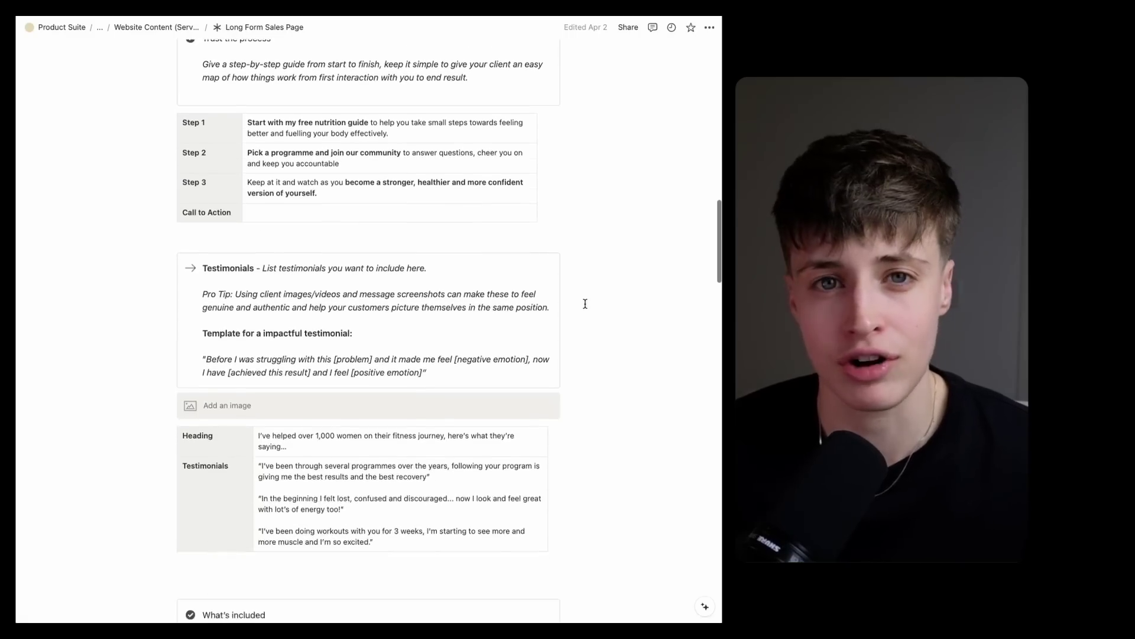
scroll(585, 303, down, 10)
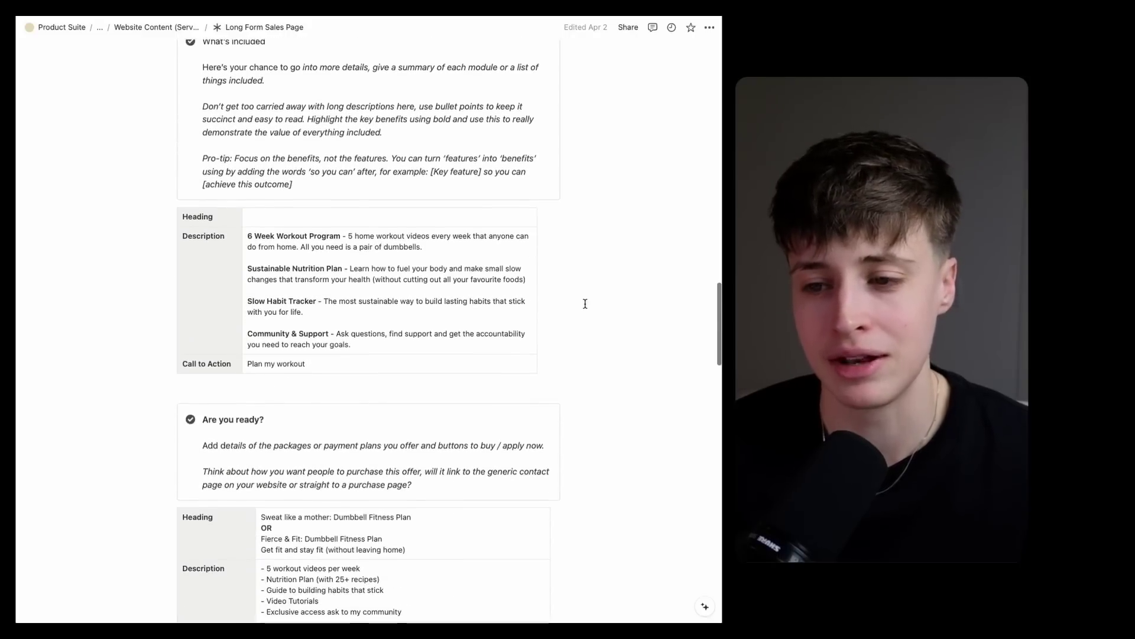
scroll(584, 304, down, 10)
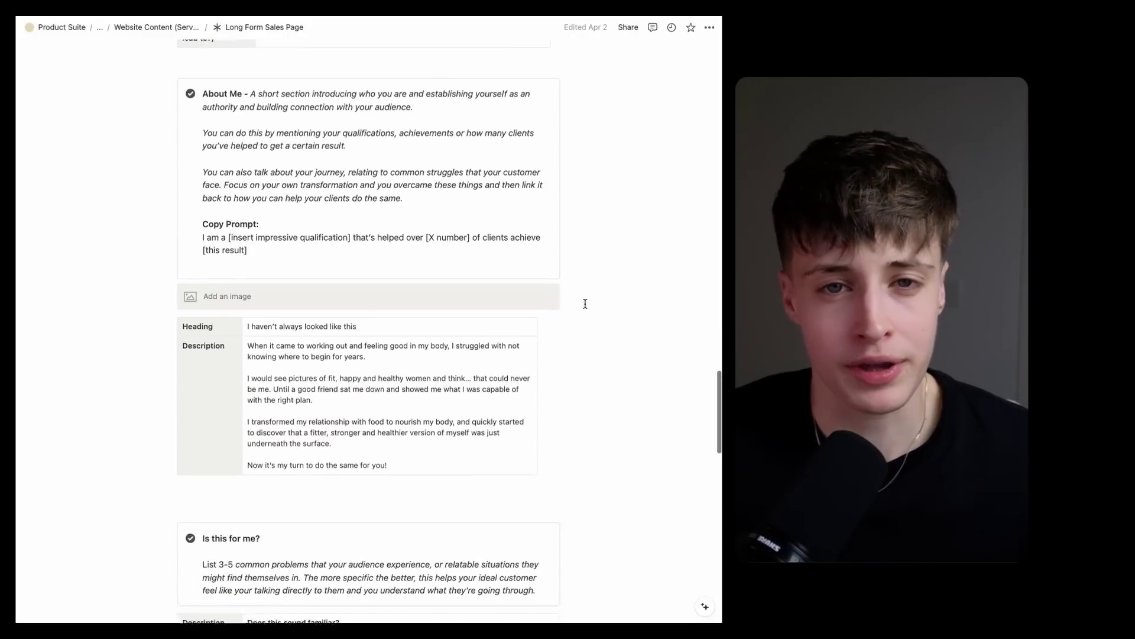
scroll(585, 304, down, 10)
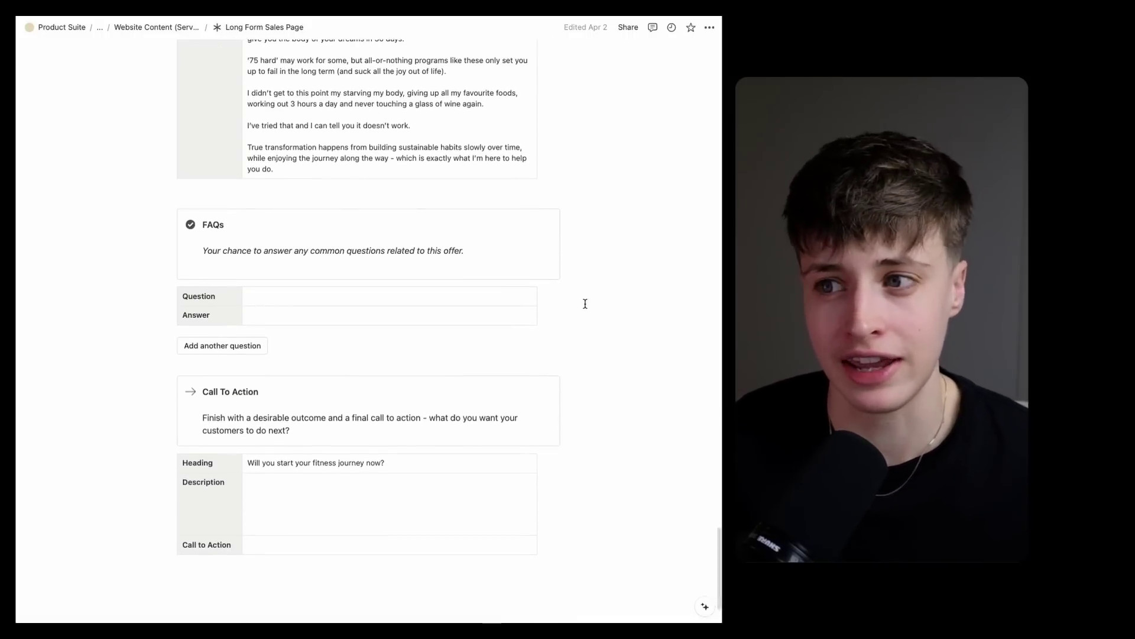
scroll(584, 303, up, 20)
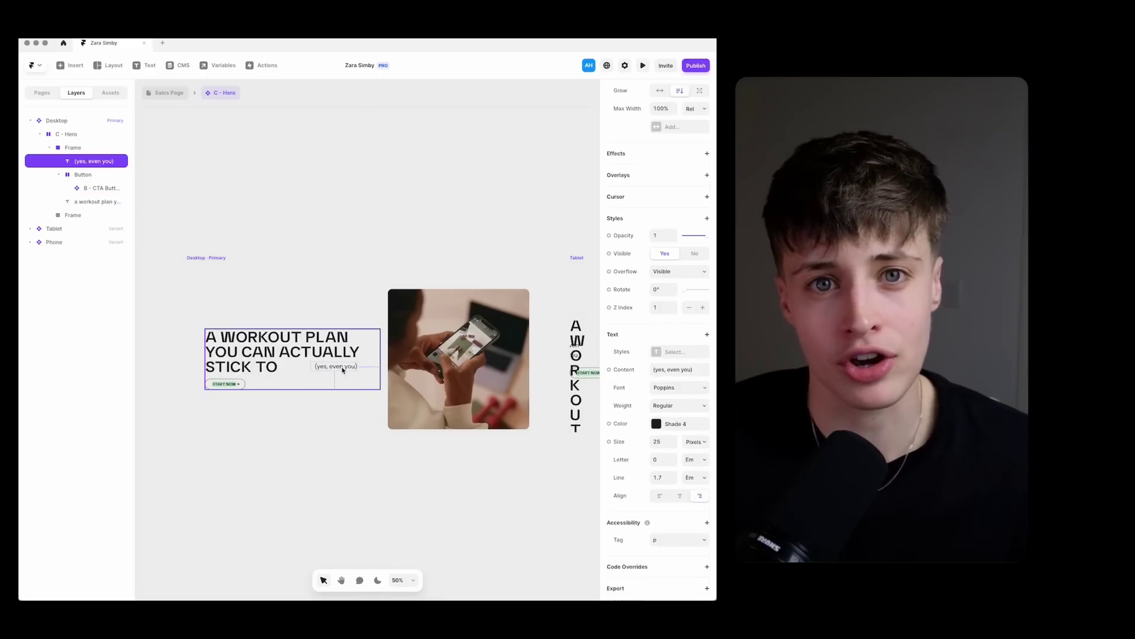
Preview the sales page at wide and phone widths, then open the Authority logo section
click(316, 355)
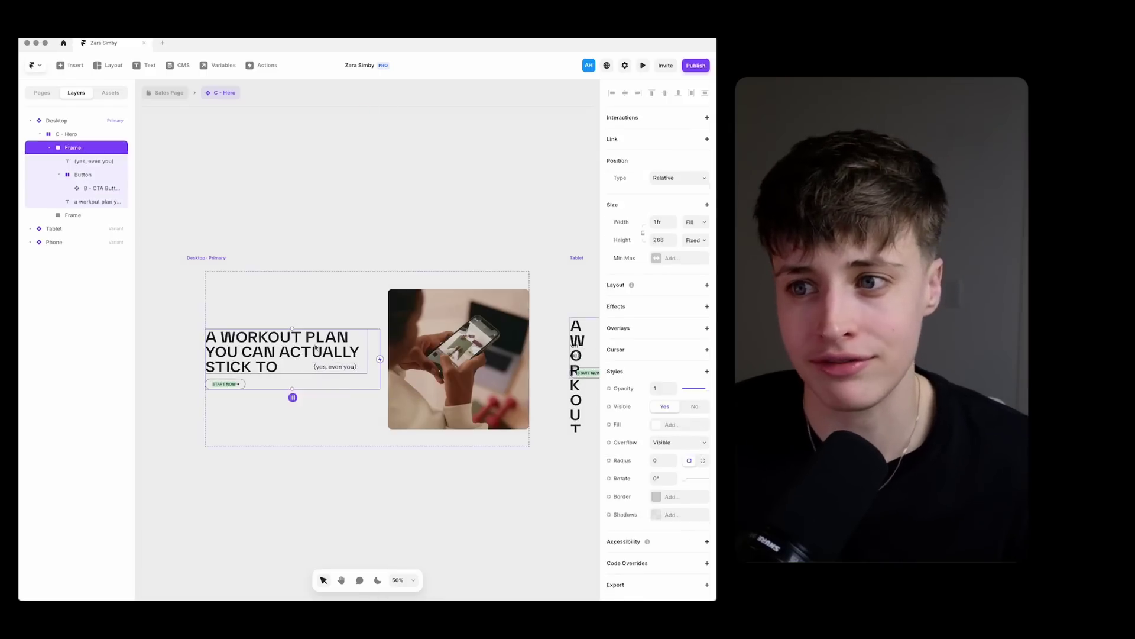
click(248, 277)
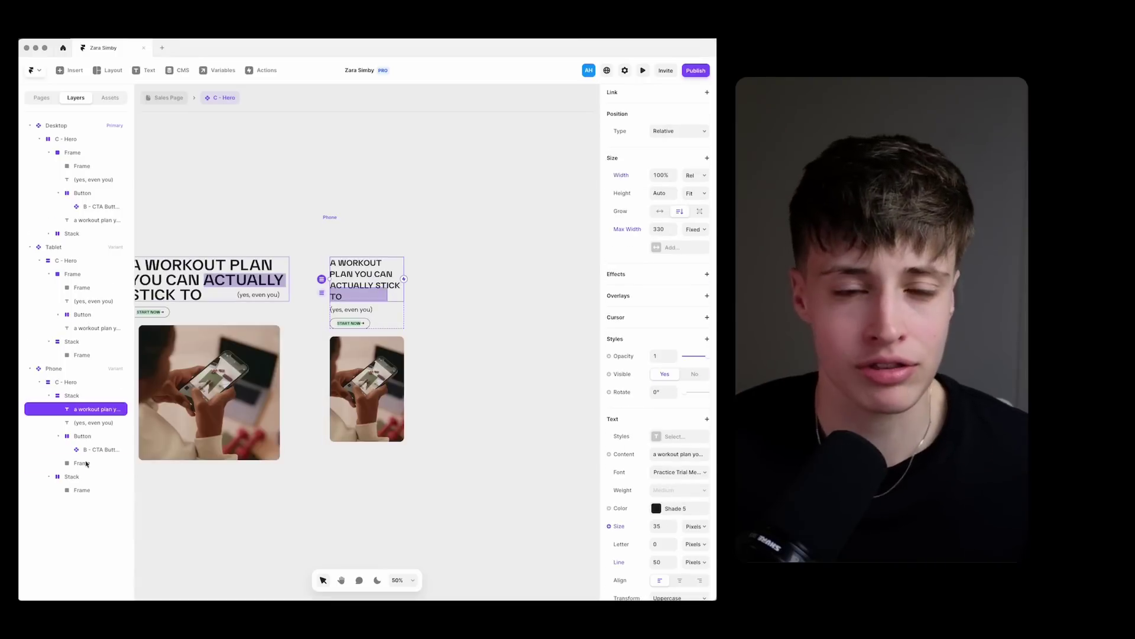
click(387, 286)
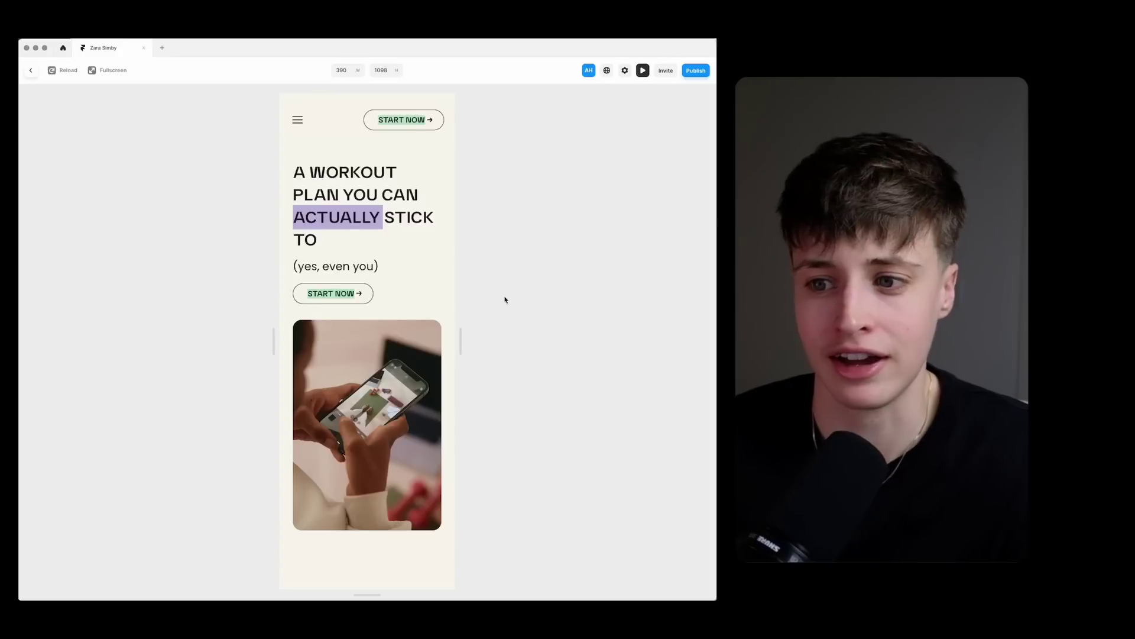
mouse_move(462, 352)
mouse_down()
mouse_move(679, 360)
mouse_move(466, 332)
mouse_up()
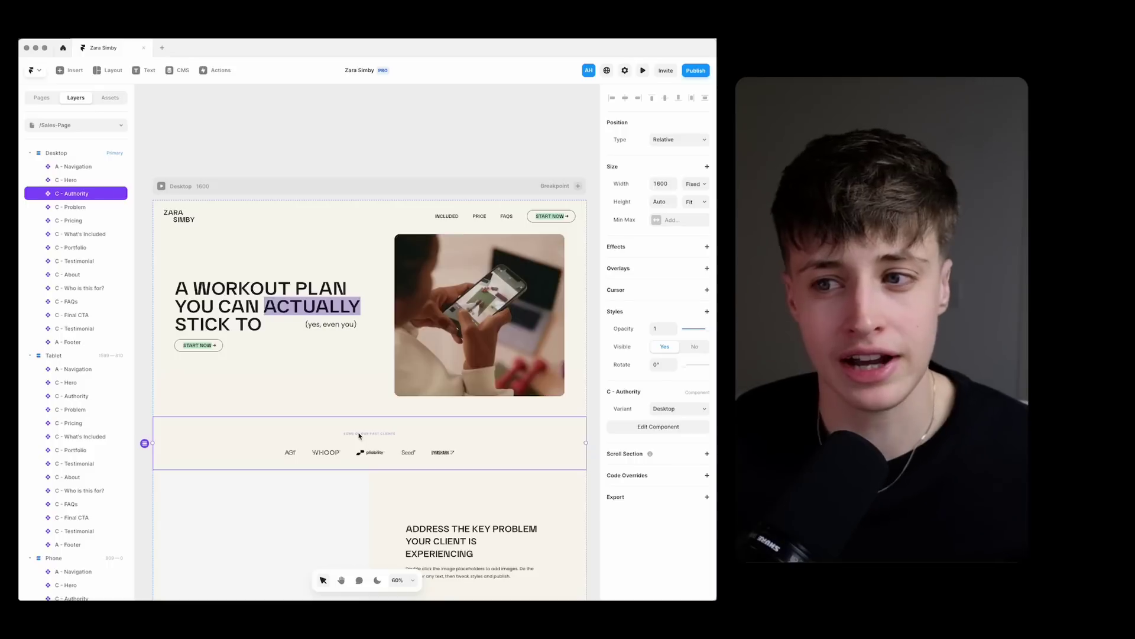
double_click(359, 436)
Move POWERED BY into the logo row and delete the surplus last logo
scroll(358, 346, up, 3)
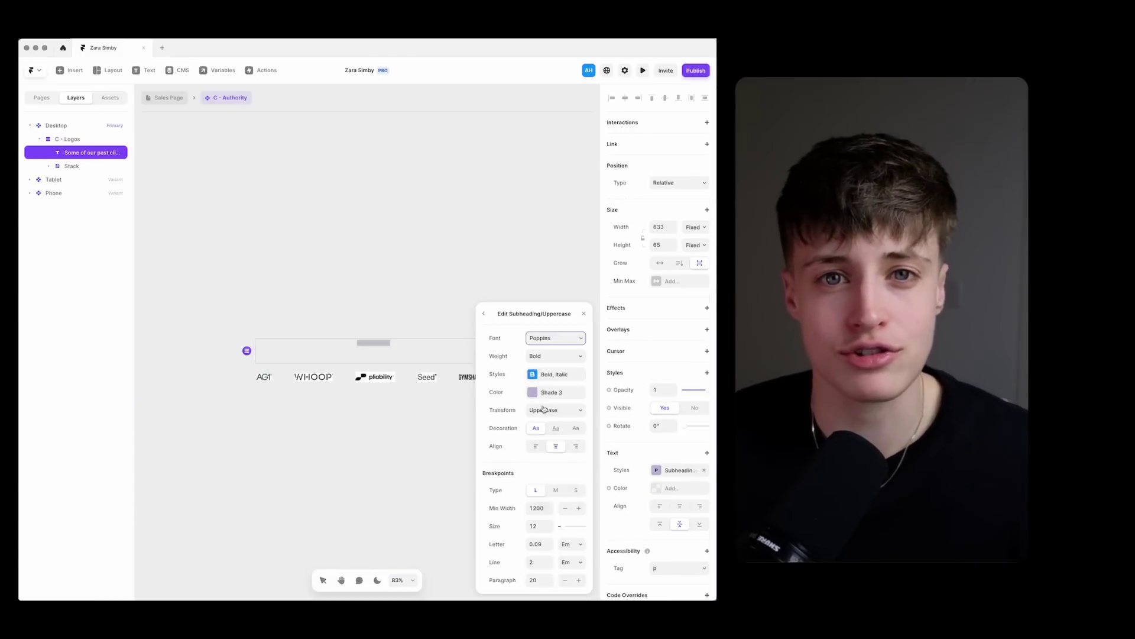
click(556, 392)
click(682, 438)
click(484, 247)
scroll(384, 378, down, 2)
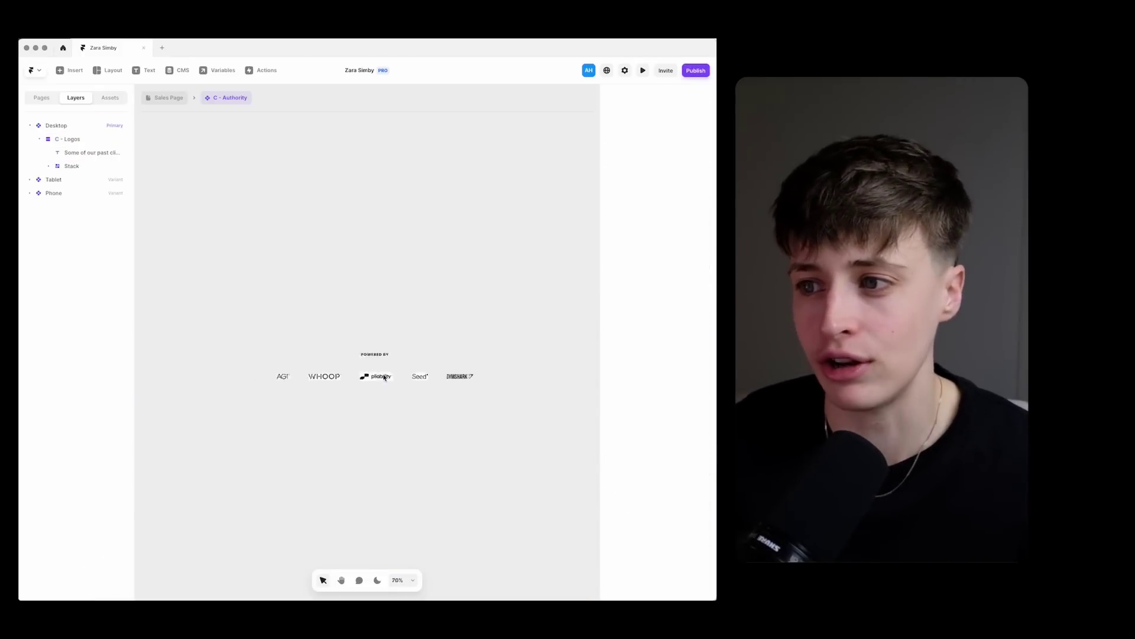
drag(385, 363, 387, 358)
drag(76, 153, 88, 201)
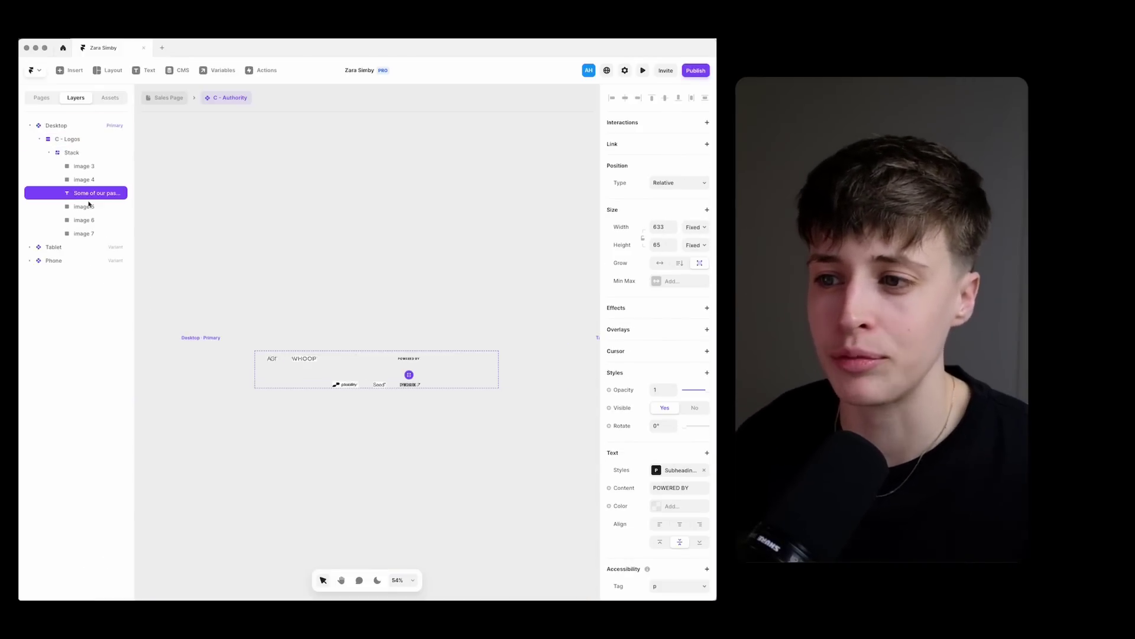
click(91, 206)
click(91, 234)
key(BackSpace)
Keep the POWERED BY text relatively positioned within the logo row
click(82, 152)
click(89, 193)
click(678, 183)
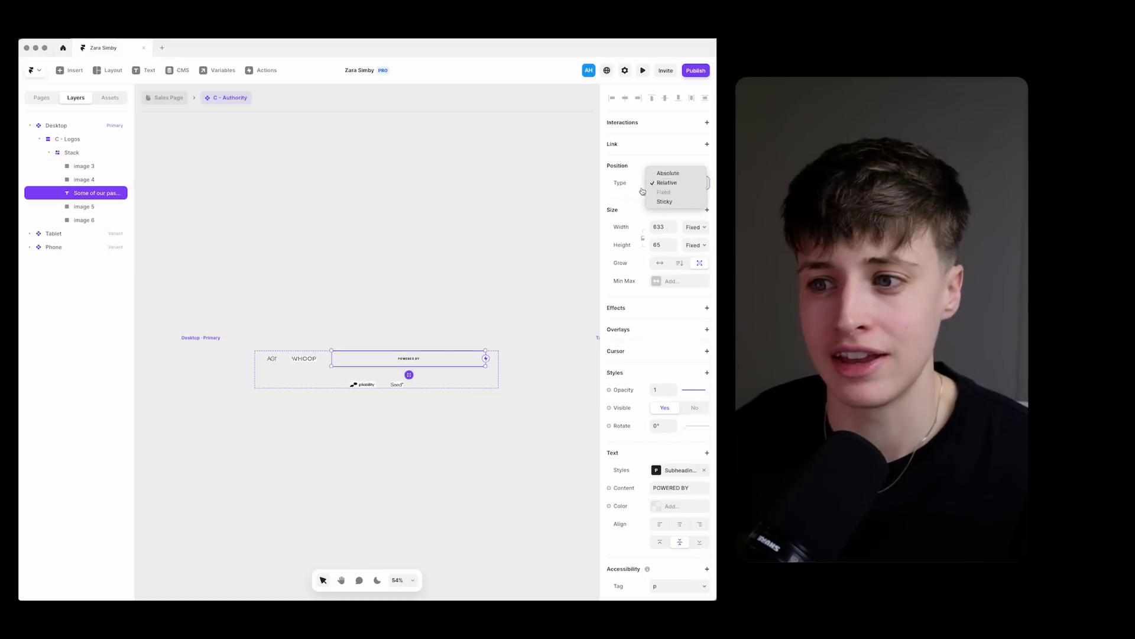
click(674, 183)
Give the logo strip a 1px #222222 border and rounded pill corners
click(509, 364)
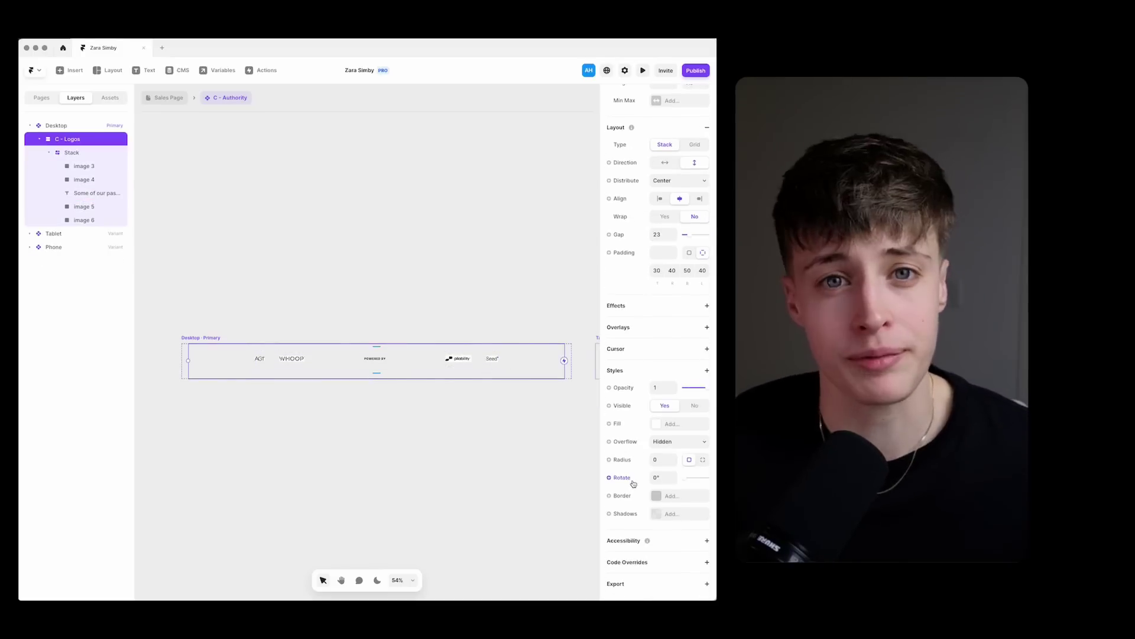
click(656, 495)
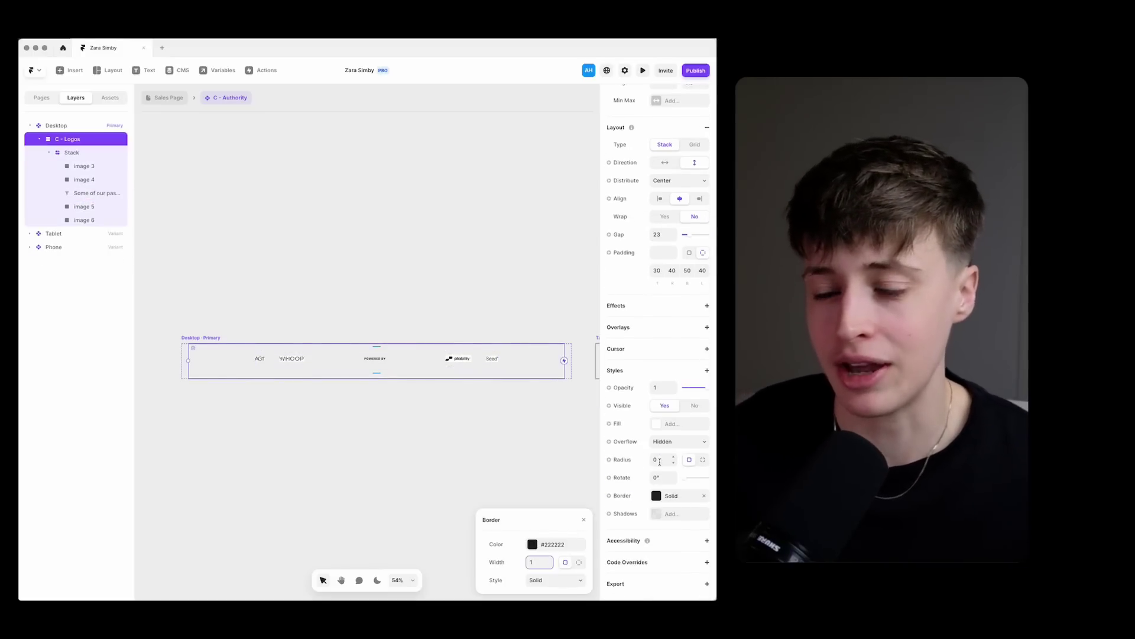
click(658, 459)
text(50)
click(378, 372)
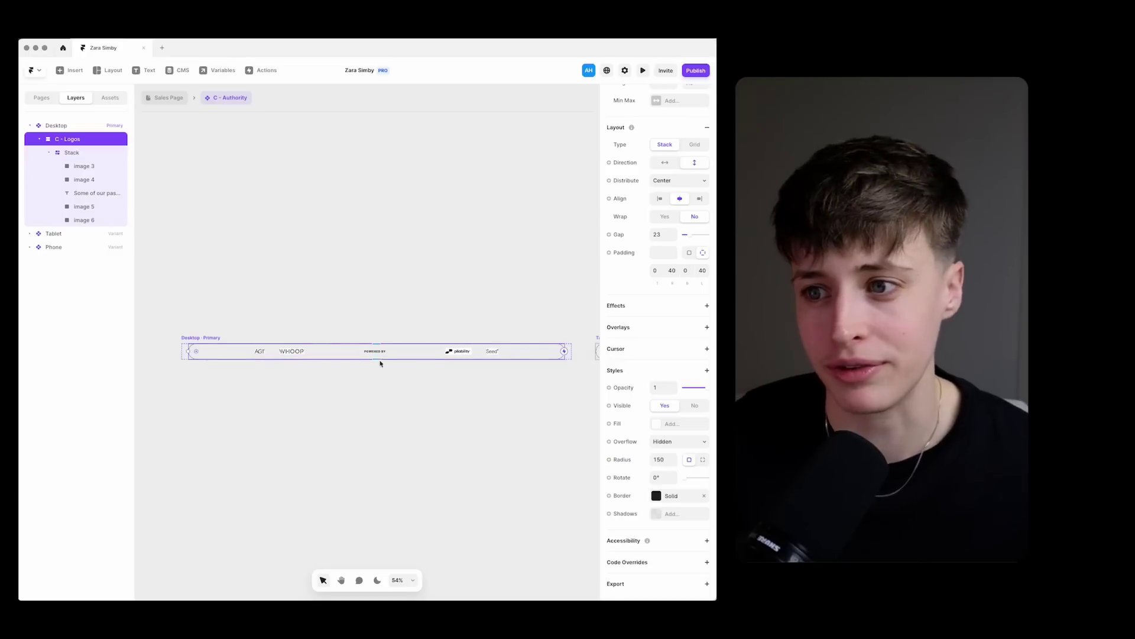
Make POWERED BY only as wide as its text
click(379, 353)
click(276, 350)
click(374, 351)
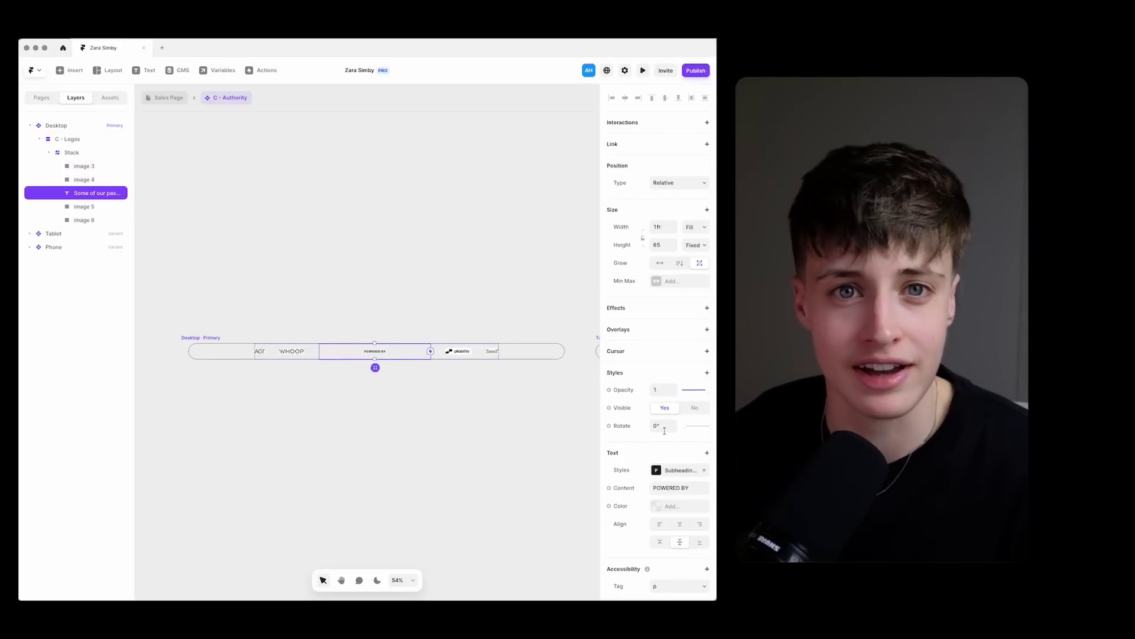
click(520, 388)
click(372, 349)
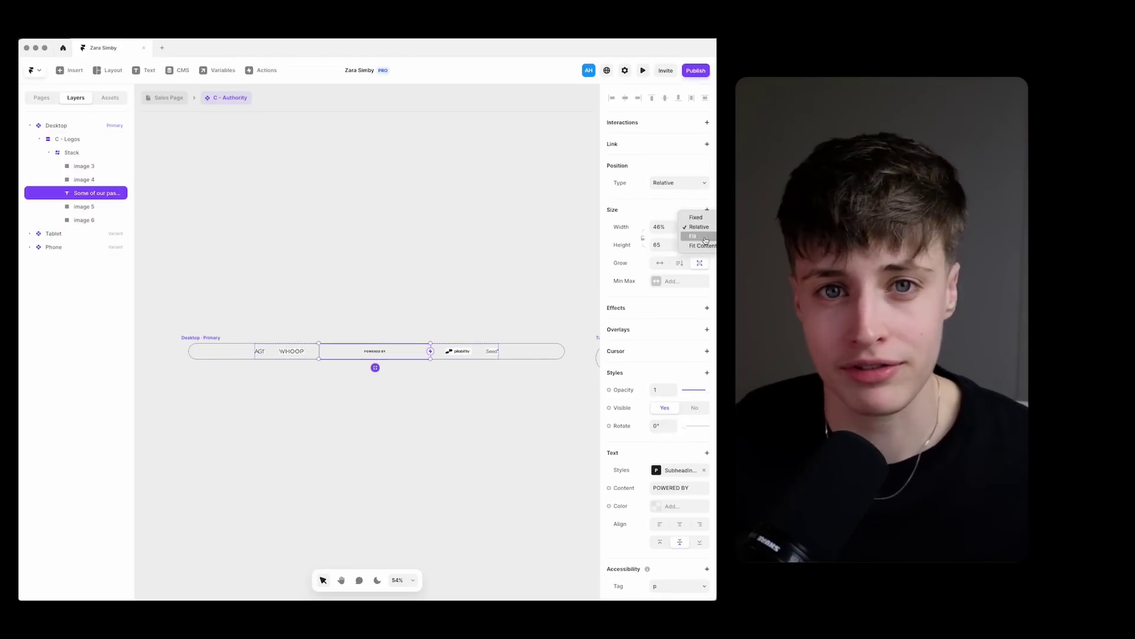
click(704, 244)
click(411, 289)
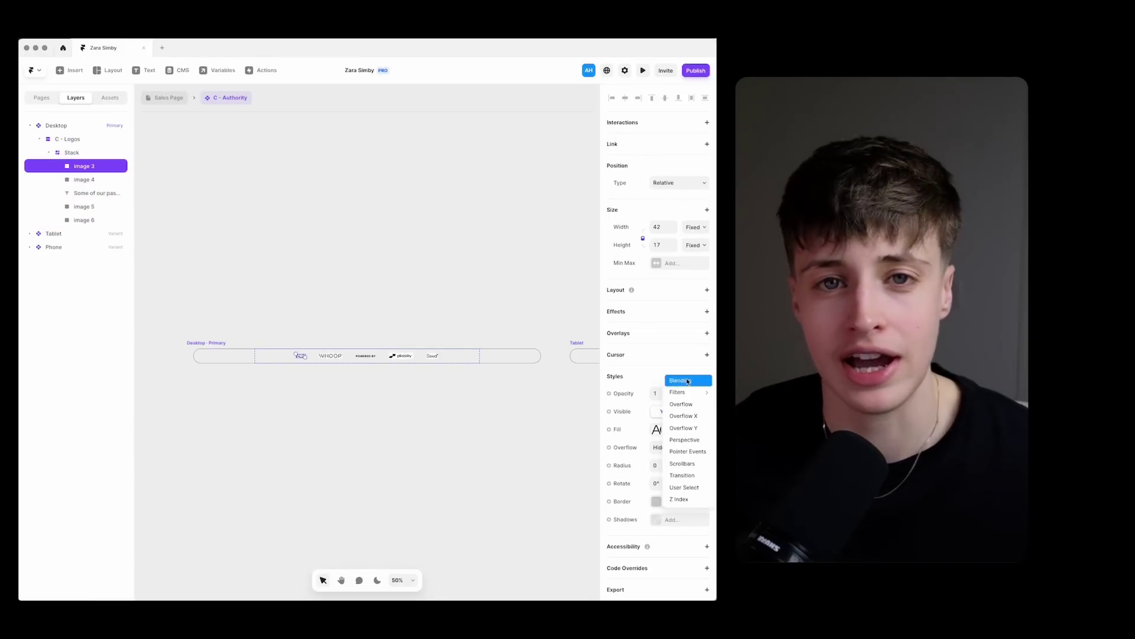
Apply Multiply blending to the first logo images
click(687, 381)
click(679, 536)
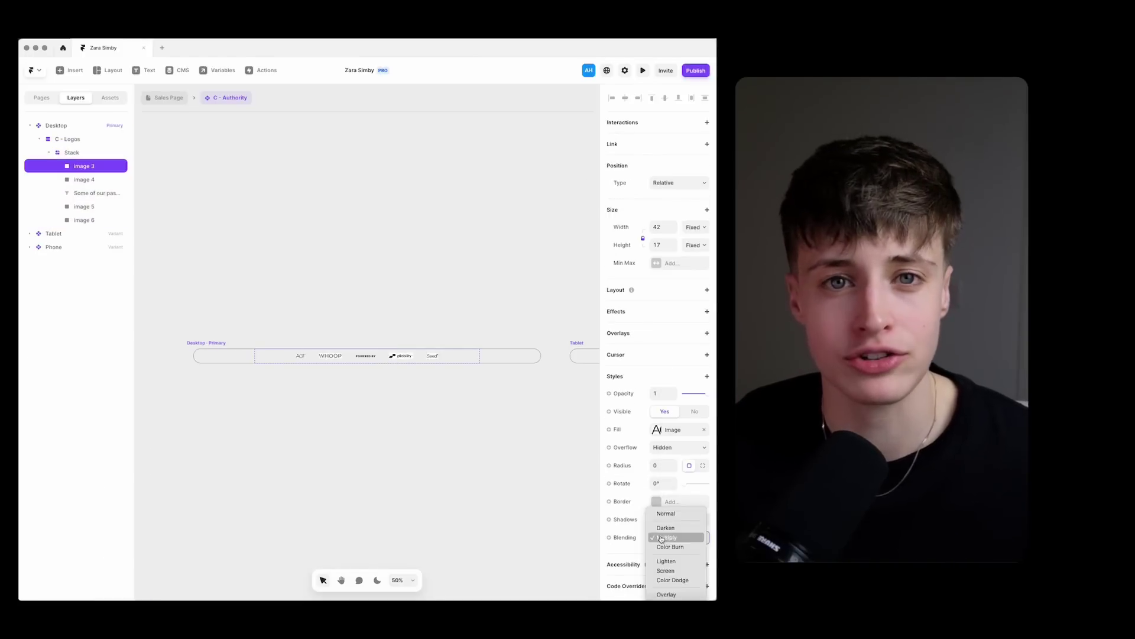
click(667, 537)
click(330, 356)
shift+click(400, 357)
shift+click(432, 355)
click(674, 493)
Give the WHOOP logo its own blending mode
click(668, 519)
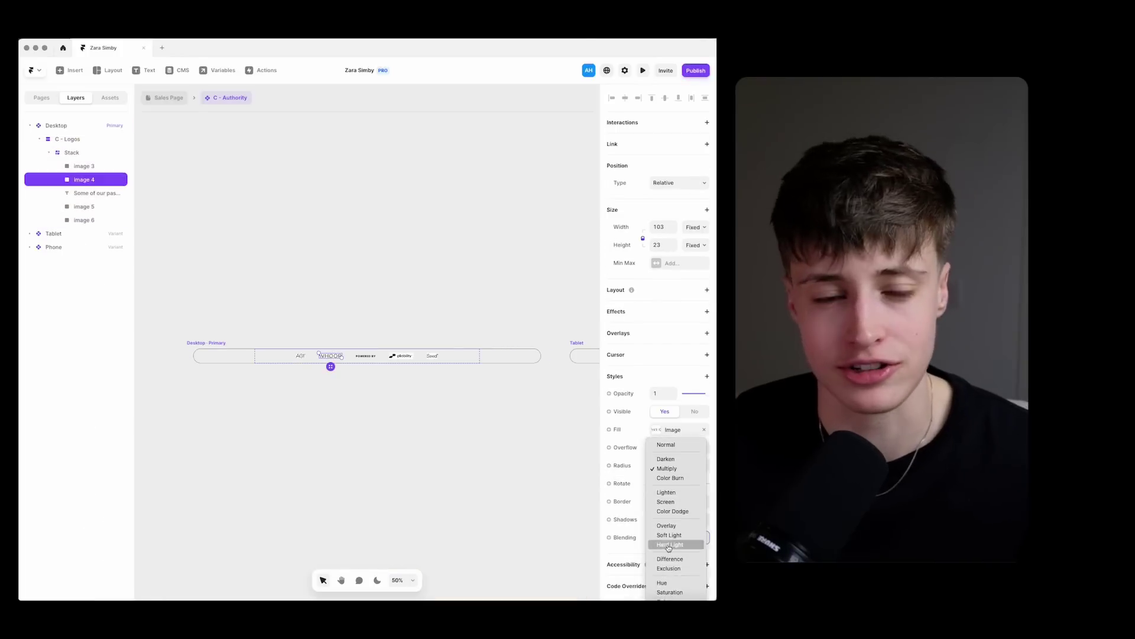
click(680, 537)
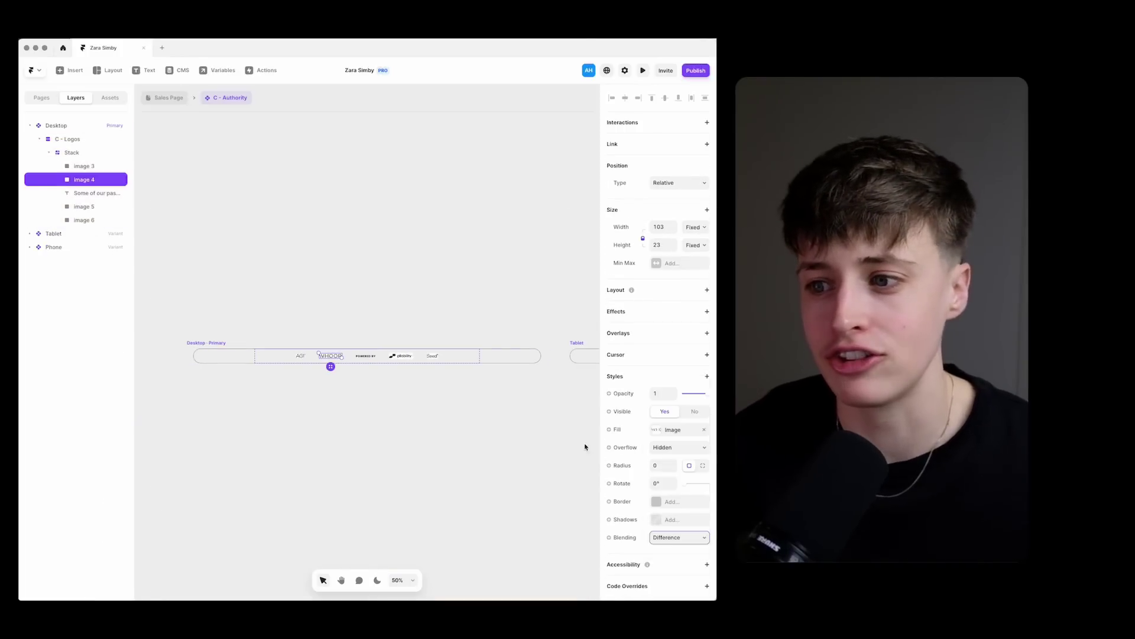
click(680, 537)
click(667, 471)
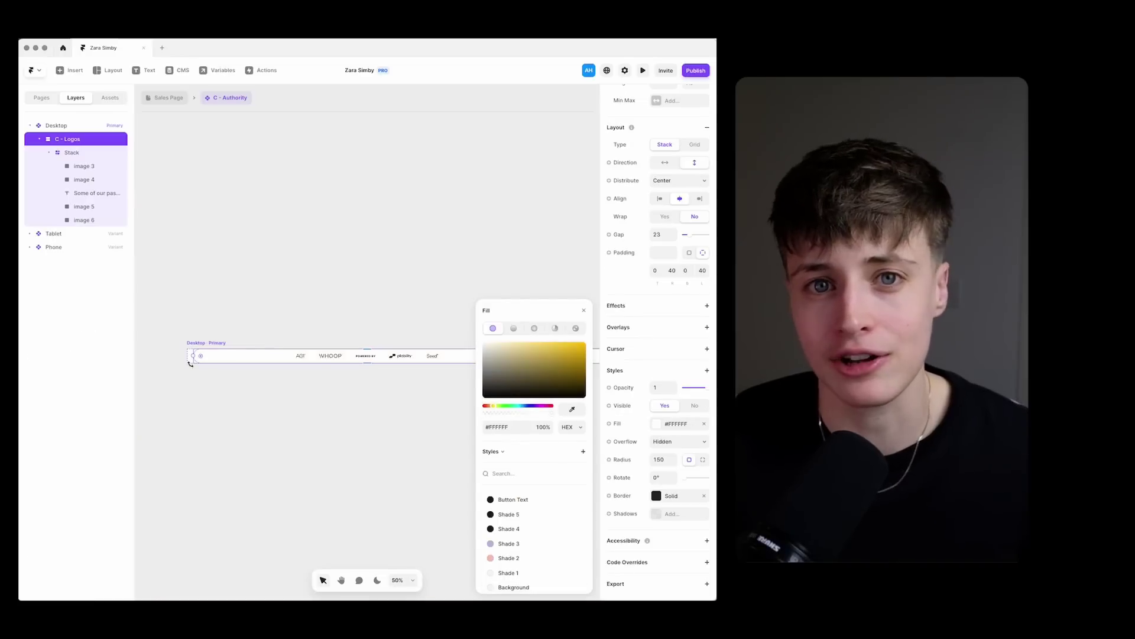
click(191, 363)
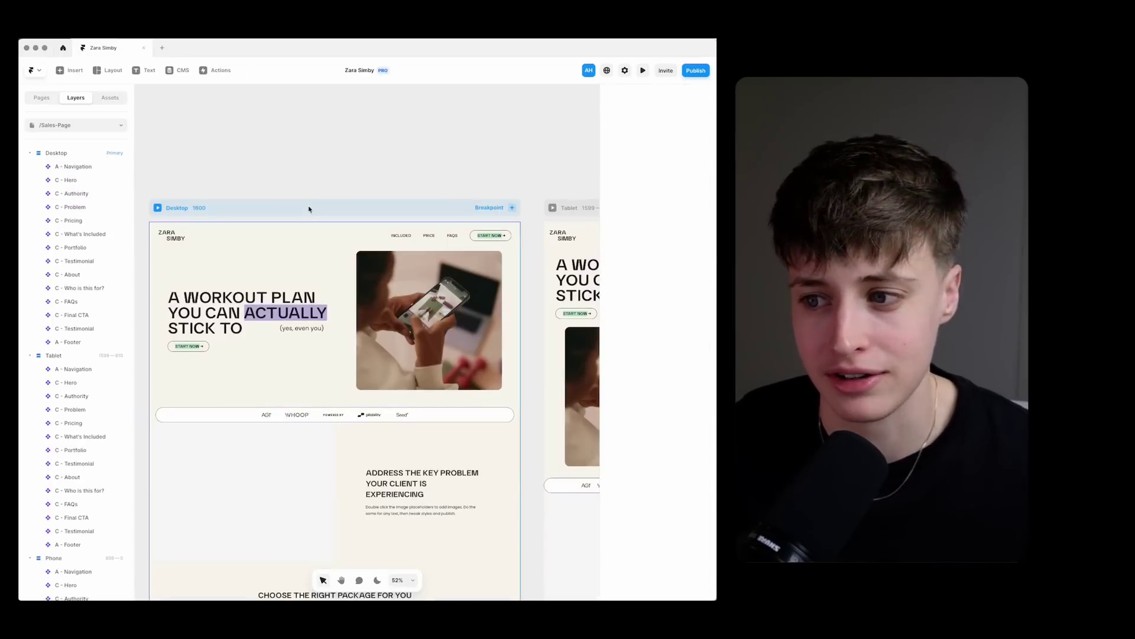
scroll(327, 449, up, 5)
scroll(327, 450, down, 5)
scroll(314, 395, down, 3)
Set the Body text style's line height to 35 in the Problem section
double_click(354, 377)
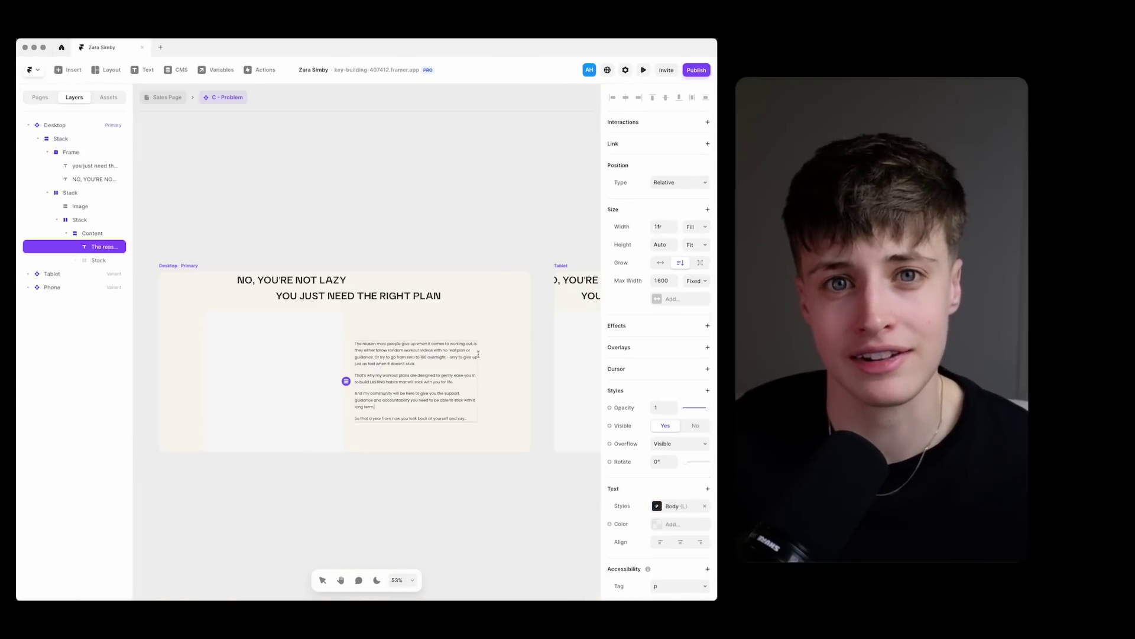
key(super+a)
click(674, 454)
click(550, 535)
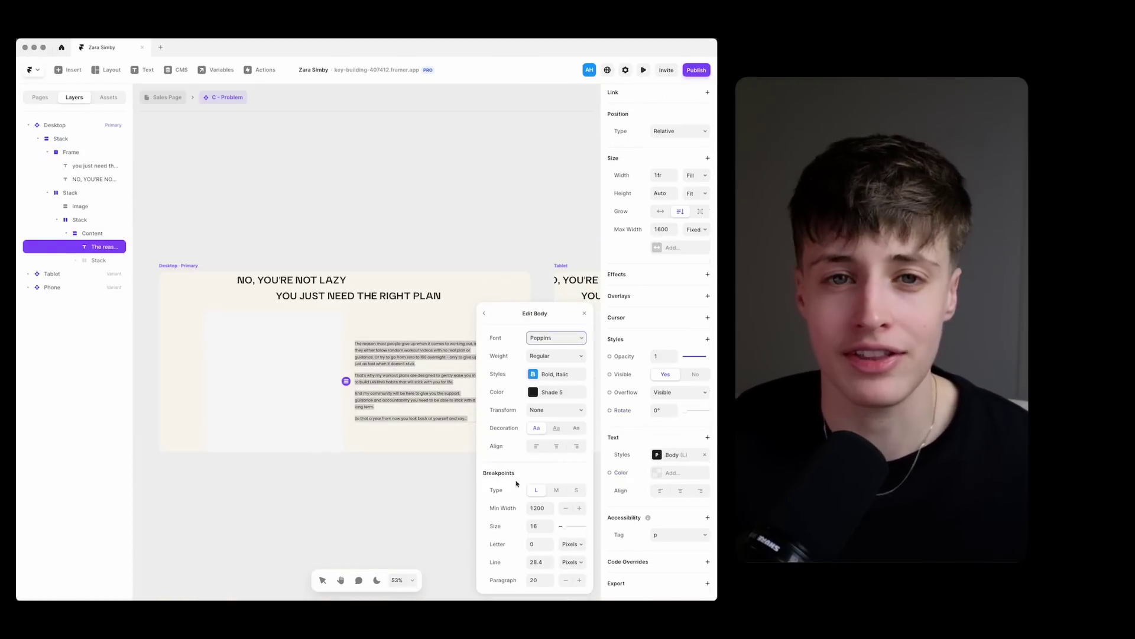
text(35)
key(Return)
click(418, 167)
Top-align the paragraph's container and enter the paragraph text for editing
click(449, 402)
click(449, 438)
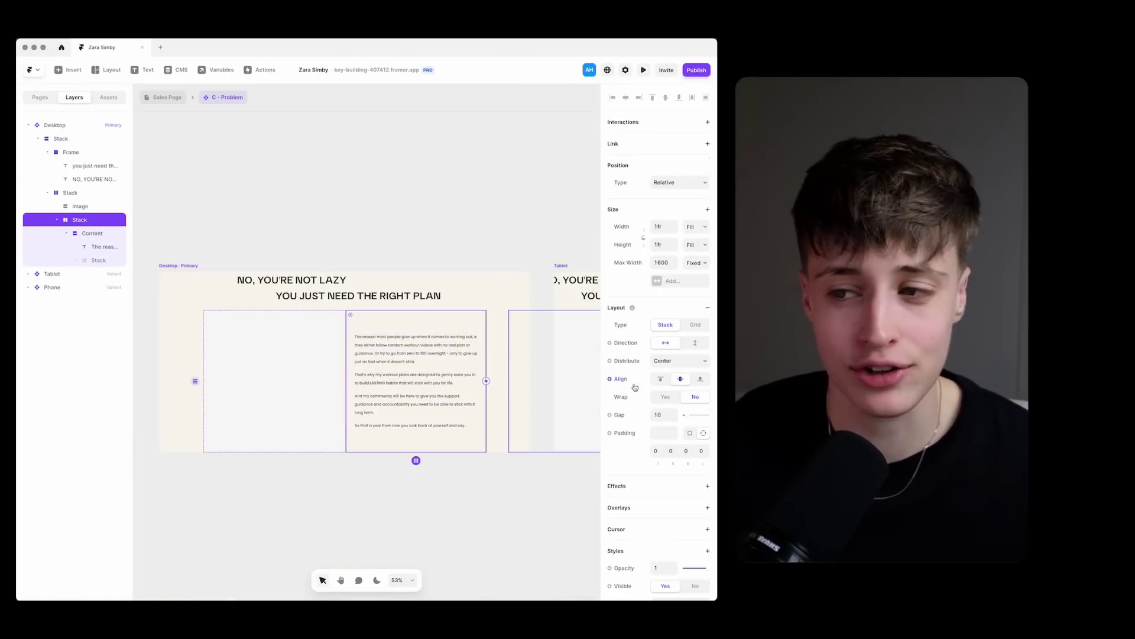
click(660, 378)
click(541, 349)
click(428, 318)
click(357, 473)
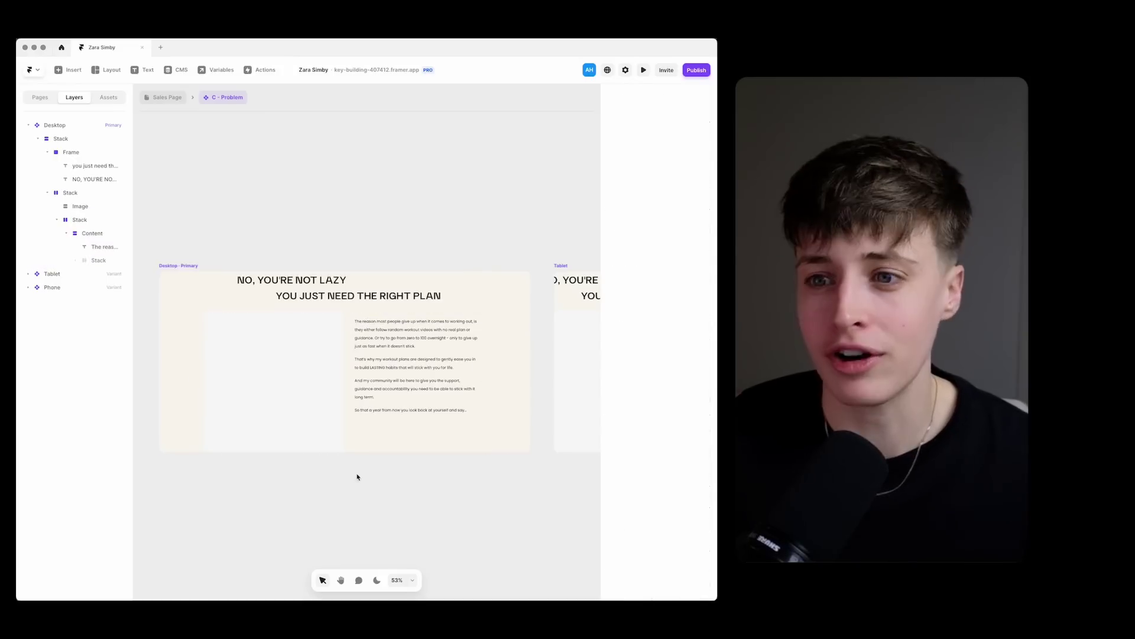
click(391, 416)
double_click(389, 414)
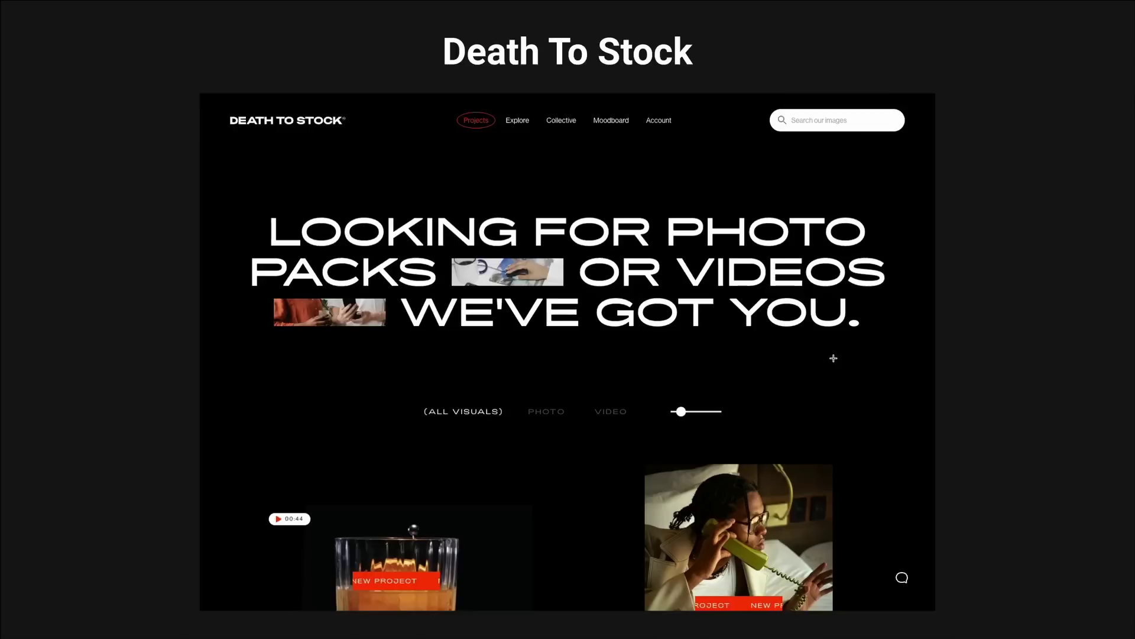
scroll(834, 358, down, 10)
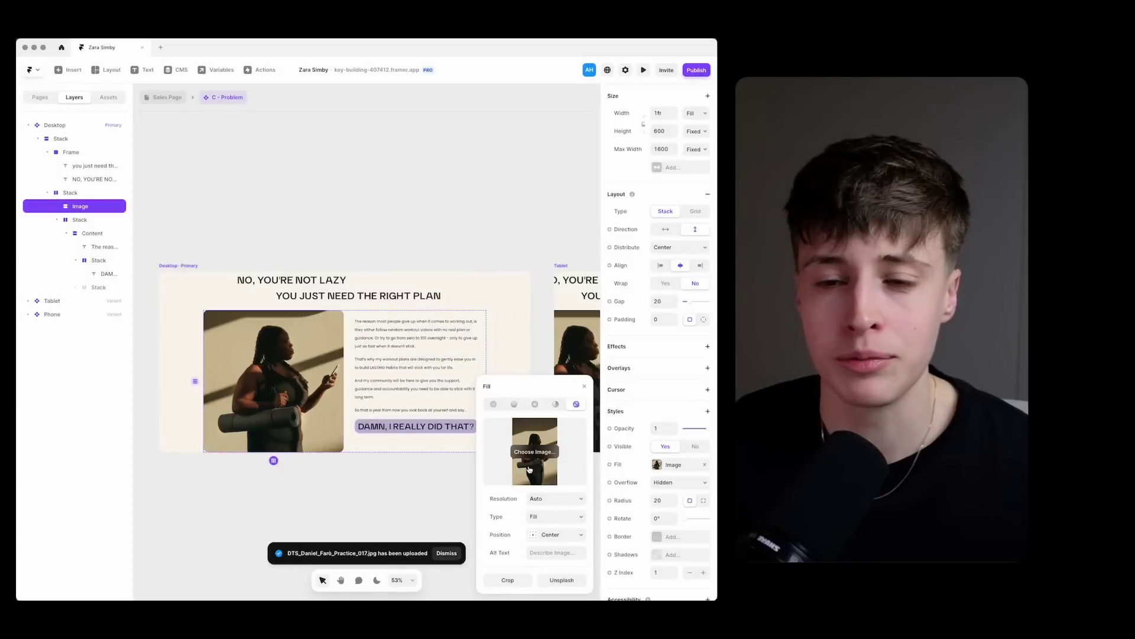
Fit the Tablet problem heading on one line and open the Pricing section
click(472, 233)
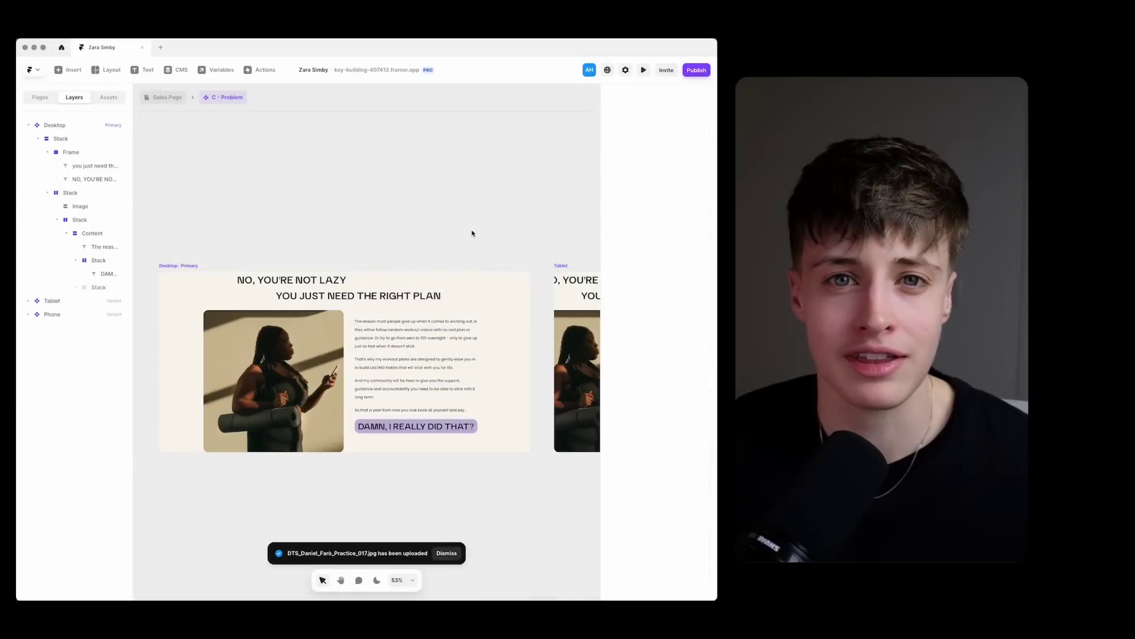
click(389, 291)
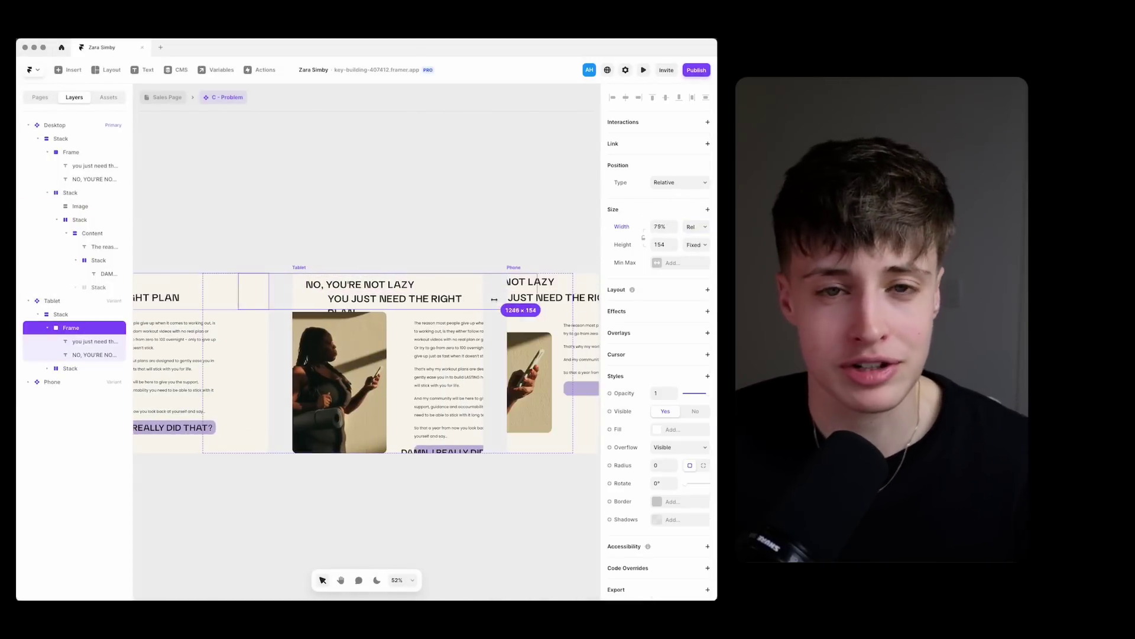
click(395, 321)
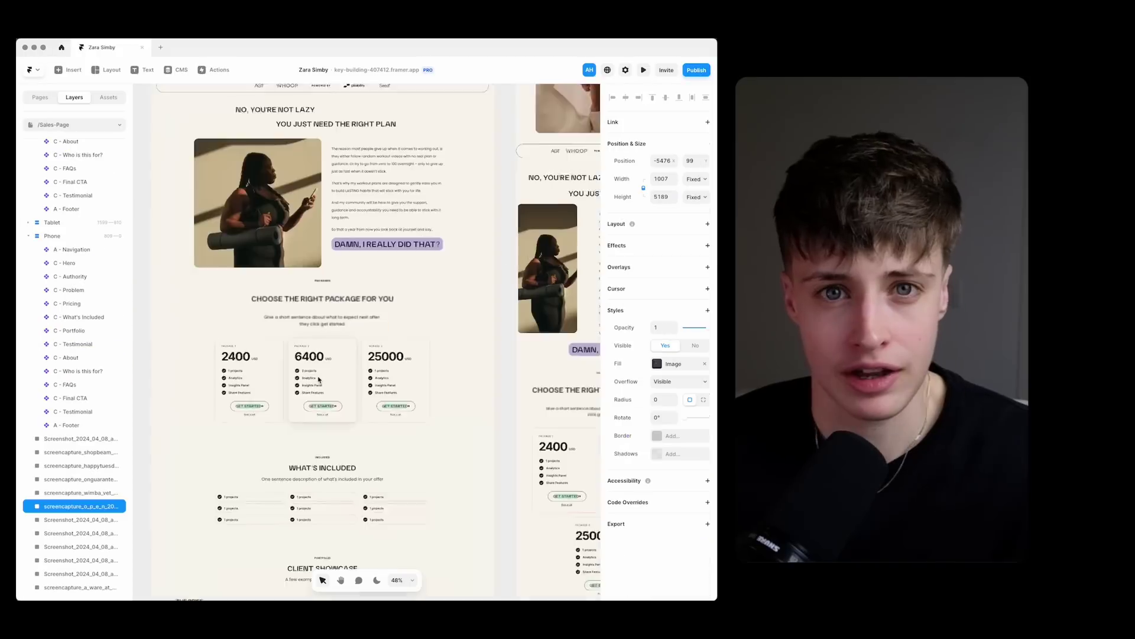
scroll(319, 379, up, 2)
scroll(326, 316, up, 5)
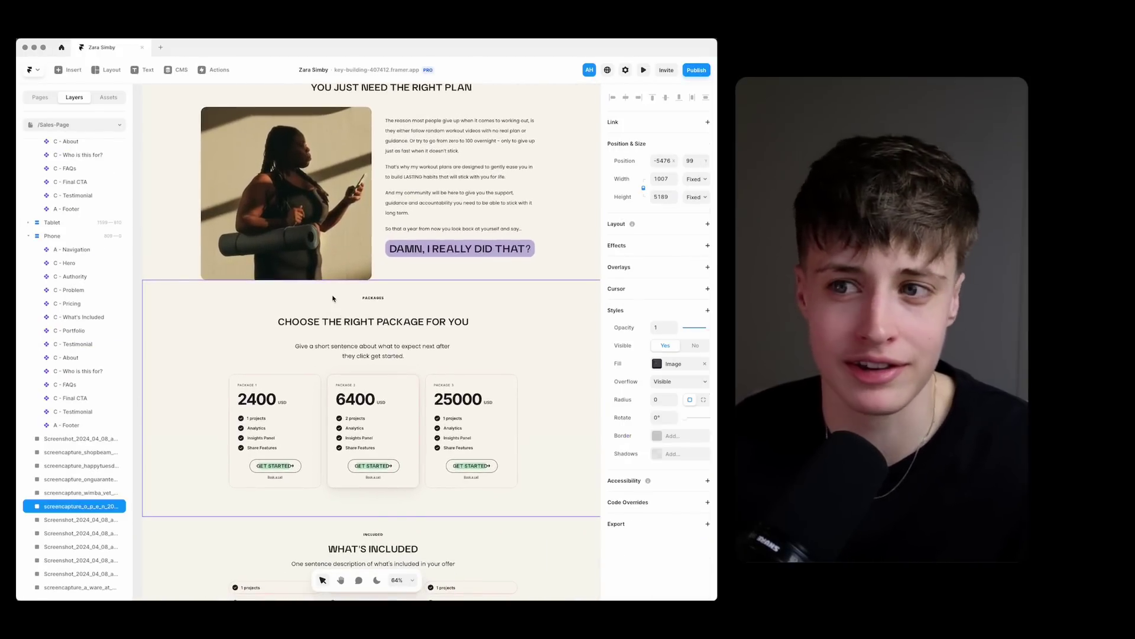
double_click(332, 299)
Delete the PACKAGES label and wrap the pricing heading and subtitle in a Stack inside a Frame
scroll(335, 371, up, 4)
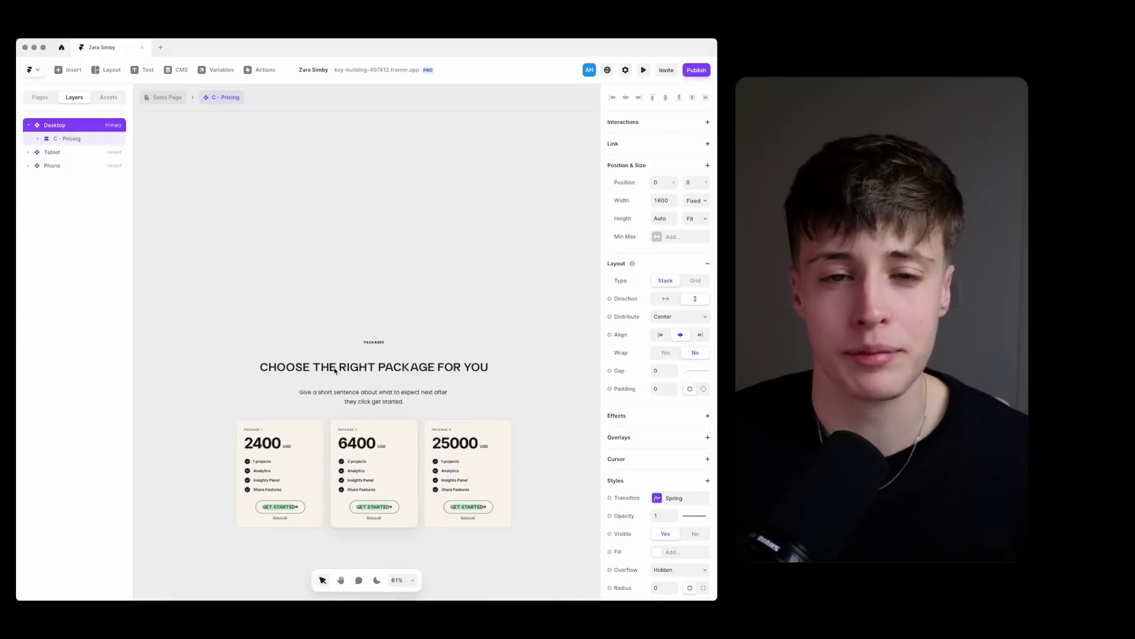
click(342, 318)
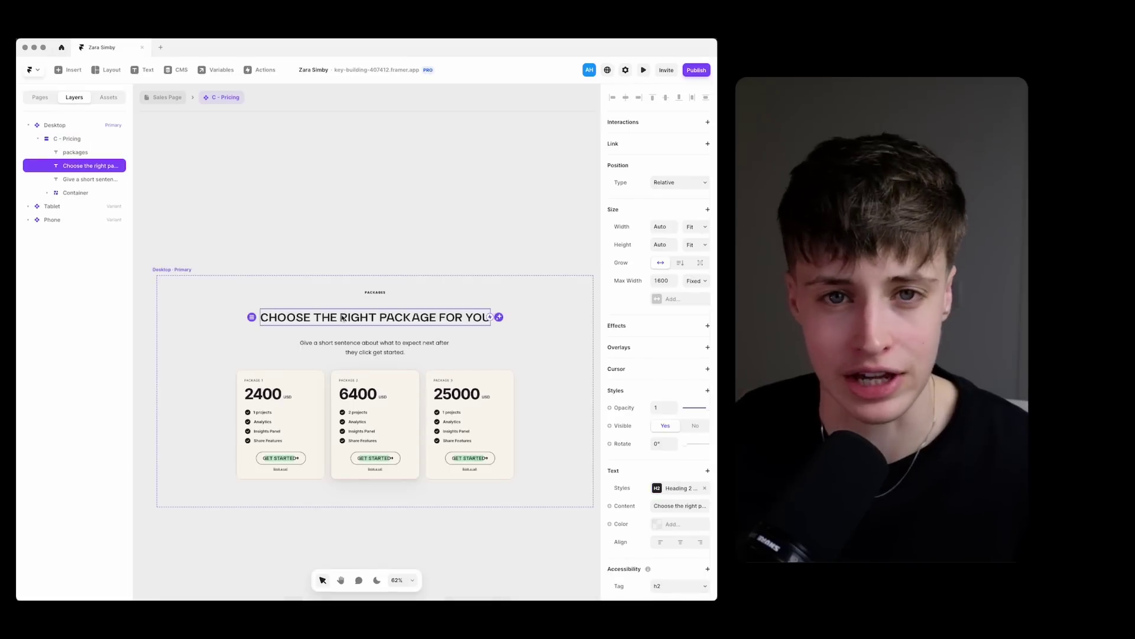
click(378, 292)
key(BackSpace)
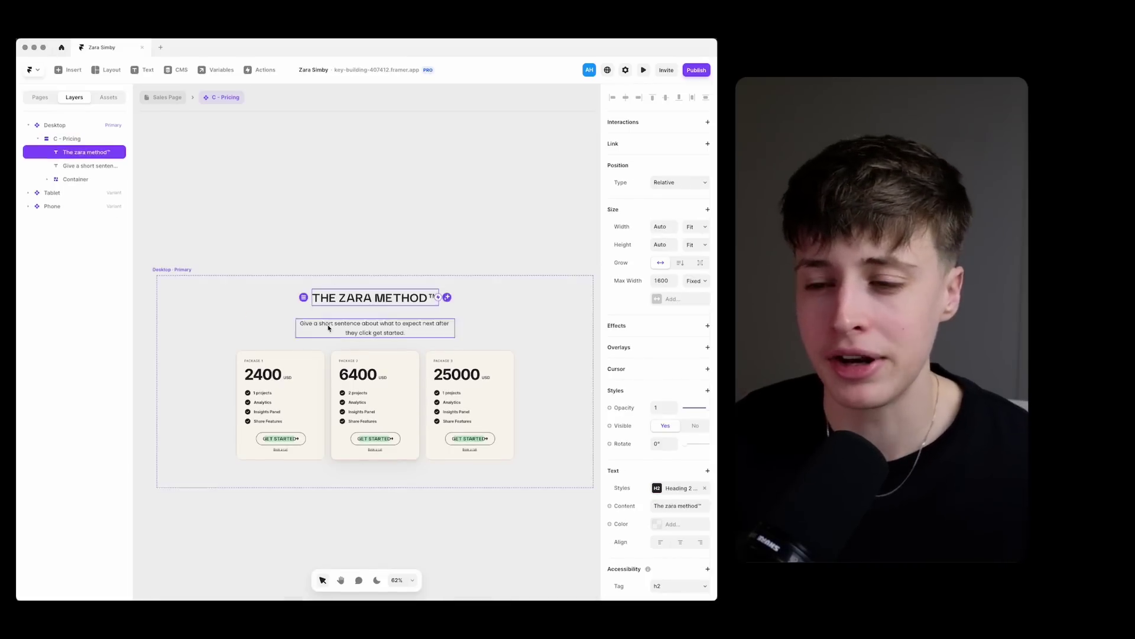
shift+click(330, 327)
key(super+Return)
click(697, 227)
right_click(70, 152)
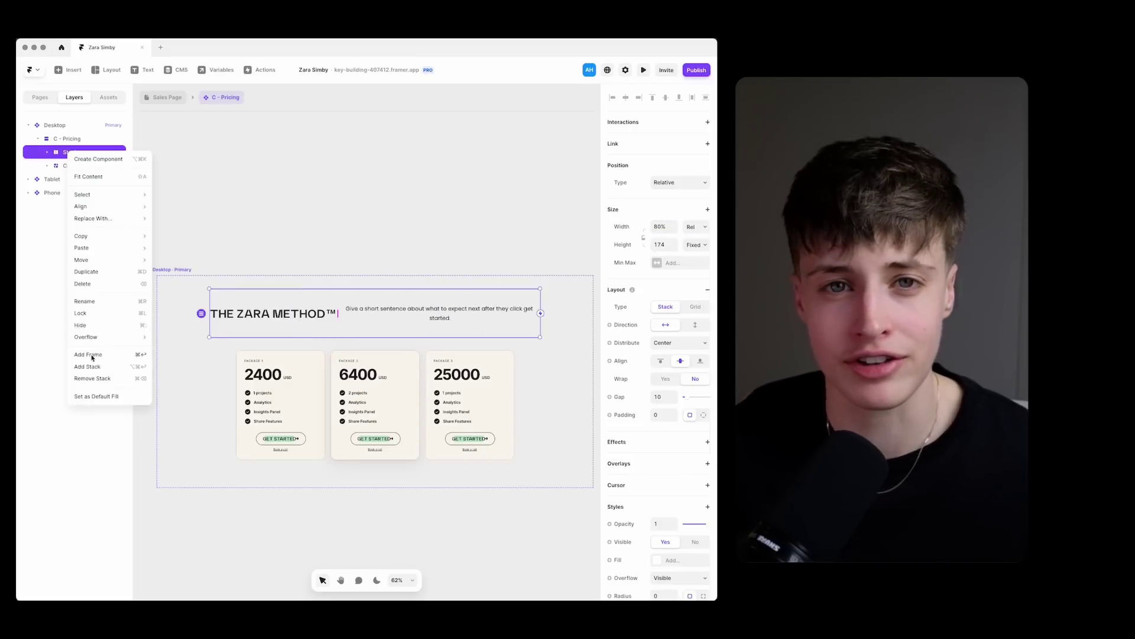
click(93, 355)
click(684, 228)
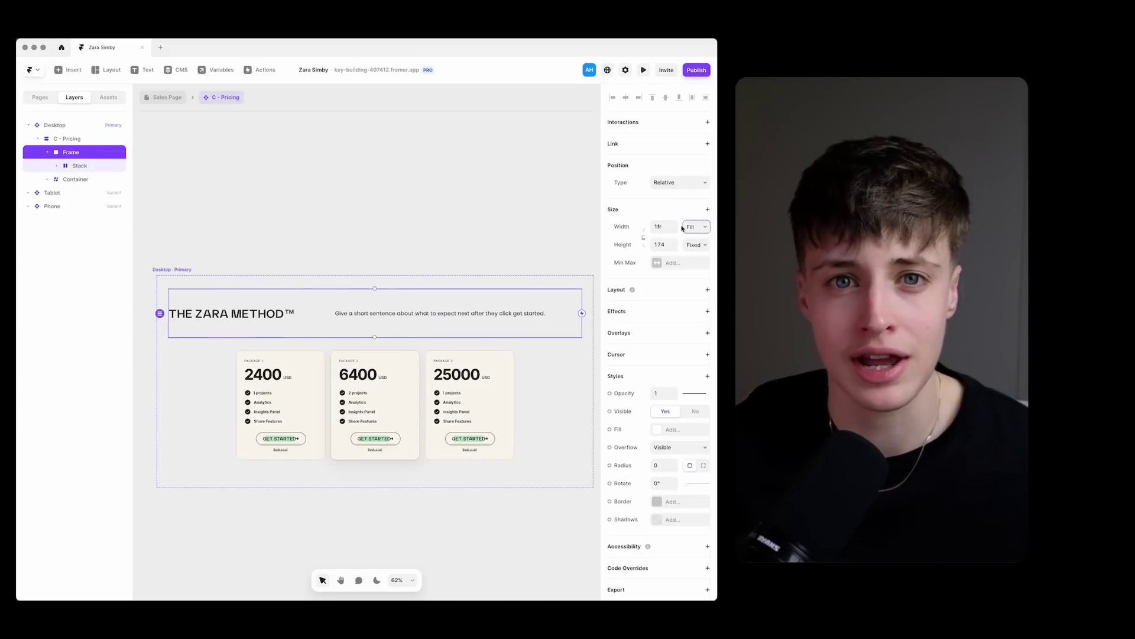
Set the pricing section's left and right padding to 0
key(Escape)
click(702, 451)
text(00)
click(672, 451)
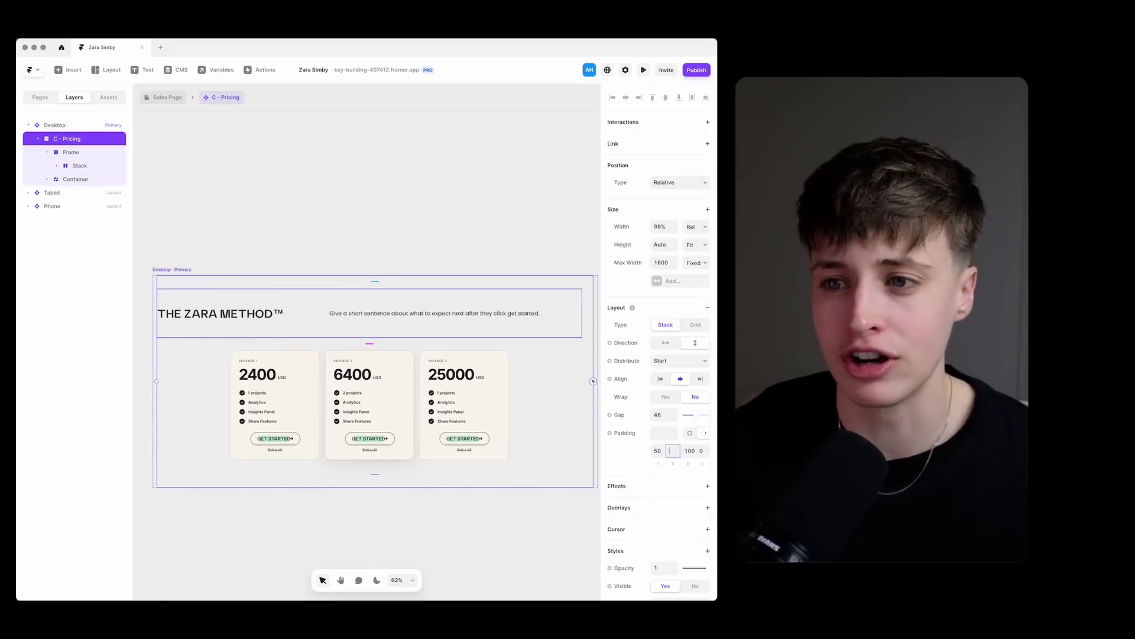
text(0)
click(693, 263)
Give the heading stack 90% width and 1500 max width, with a dark banner fill and white text
click(80, 166)
click(663, 296)
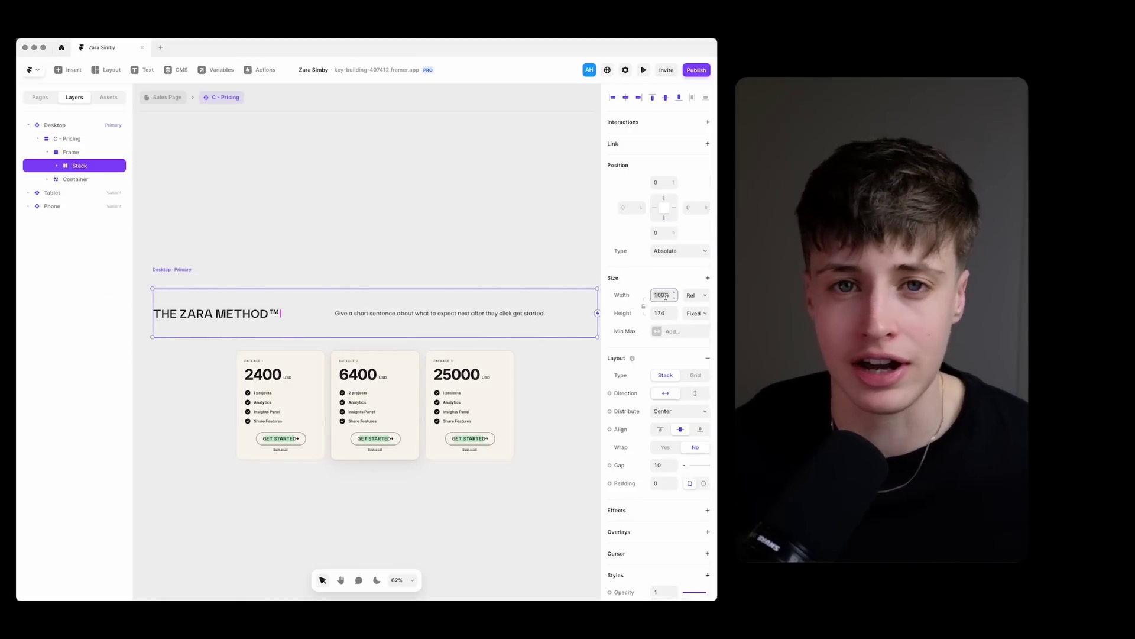
text(80)
click(434, 261)
click(79, 165)
text(90)
click(680, 331)
text(1500)
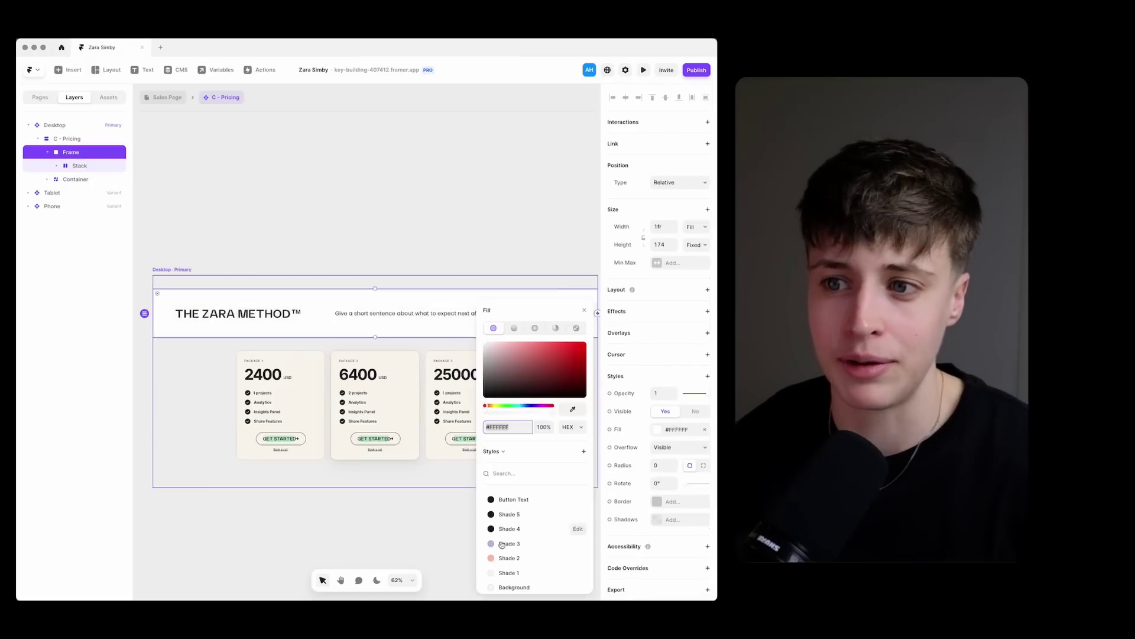
click(502, 529)
click(421, 236)
Remove the first card's fill and rewrite its price text as FUEL
click(276, 353)
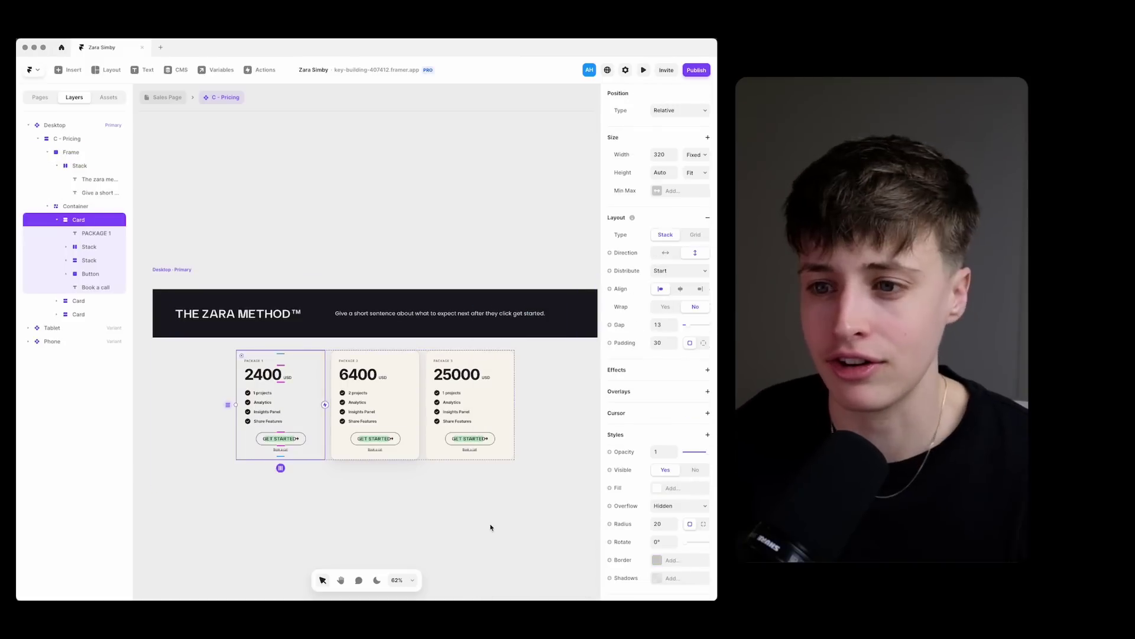
click(490, 527)
scroll(356, 459, up, 2)
click(231, 354)
click(256, 353)
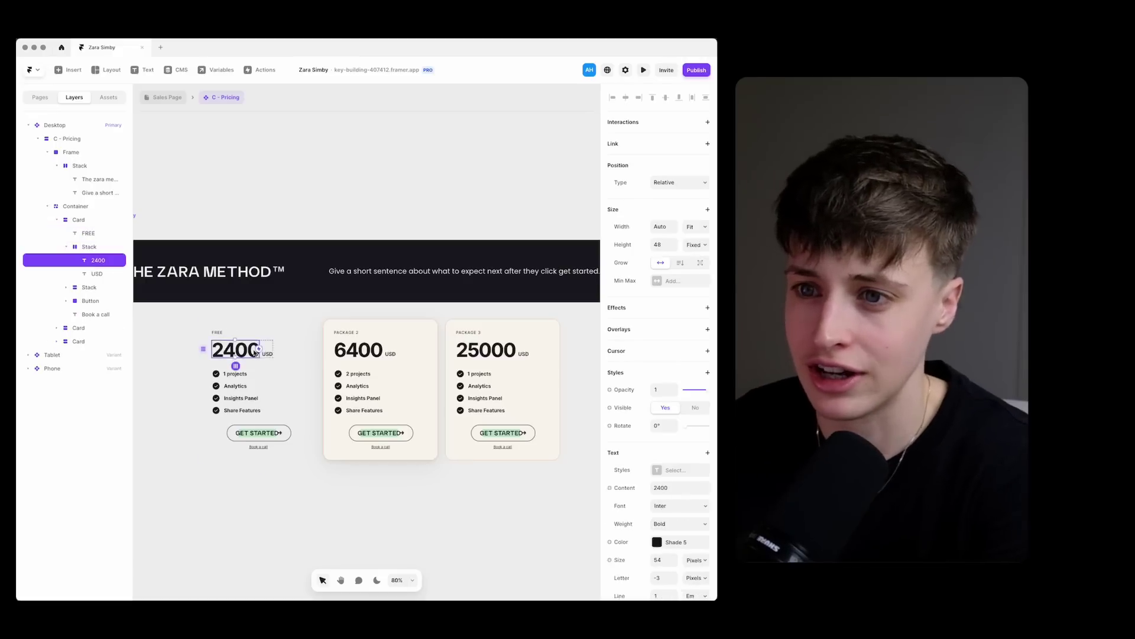
click(674, 470)
click(520, 467)
double_click(257, 354)
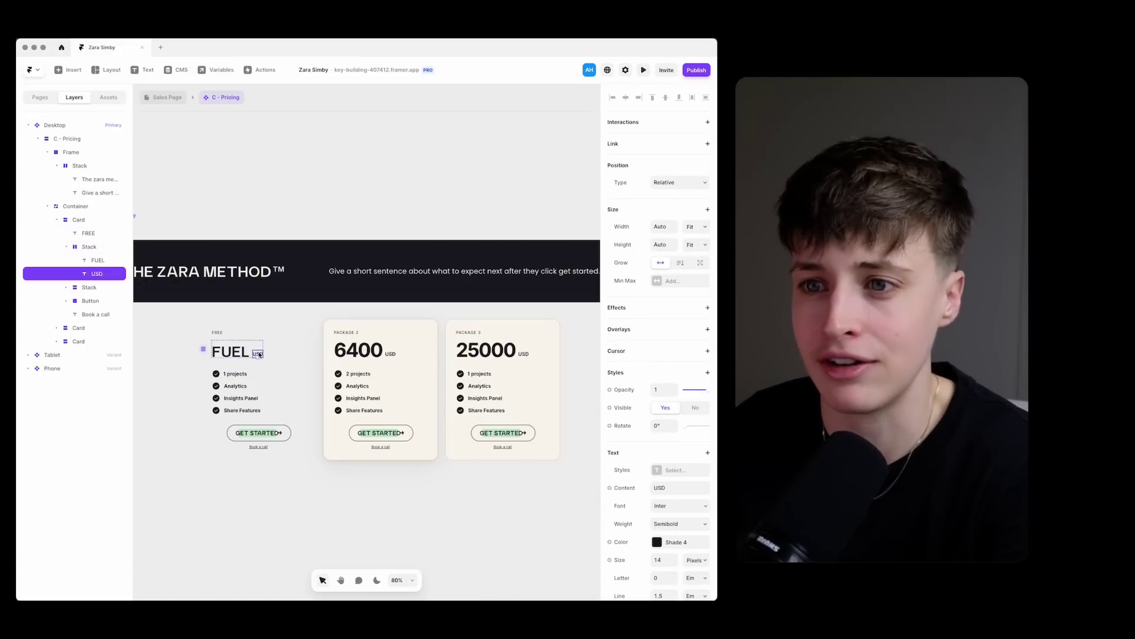
key(Escape)
Restyle the FUEL title's text style, colour, size and letter spacing
click(233, 351)
click(703, 420)
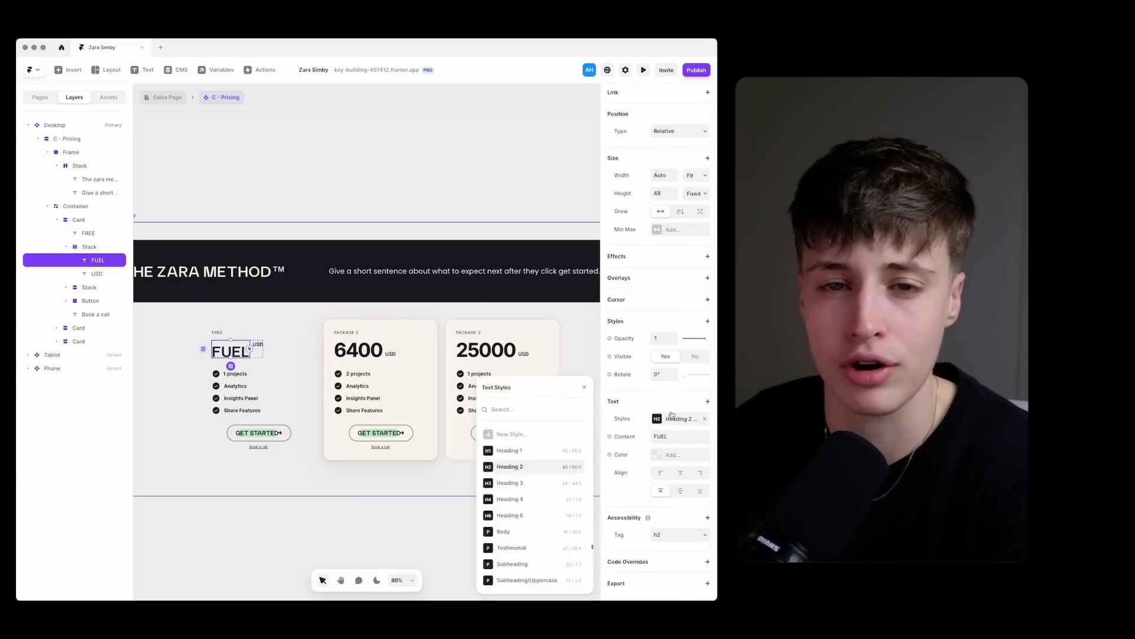
key(super+z)
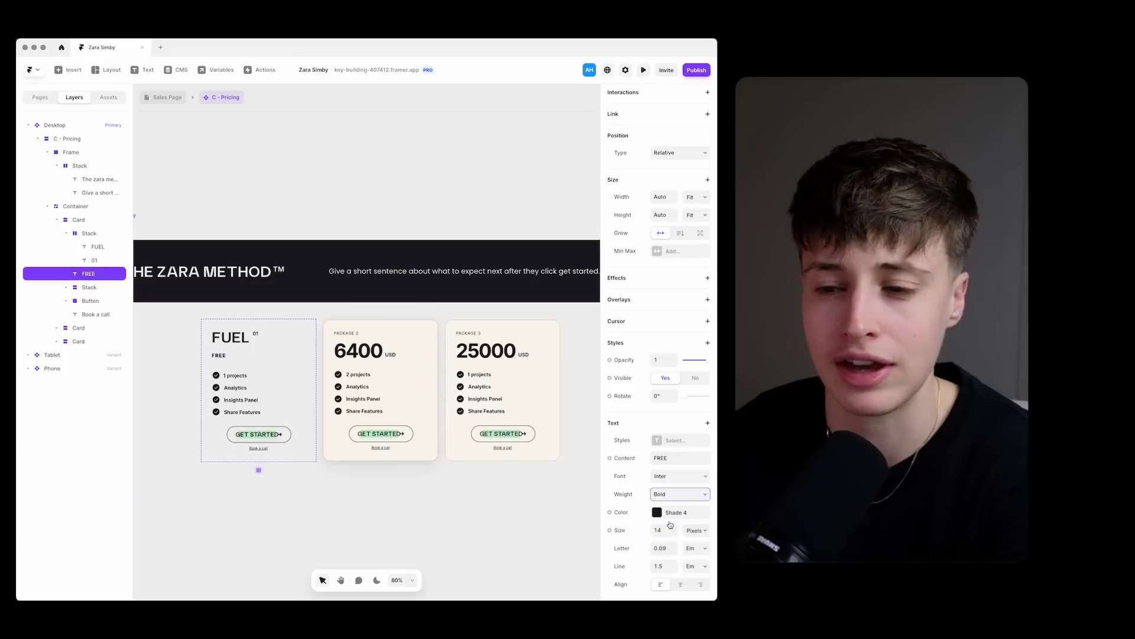
click(670, 513)
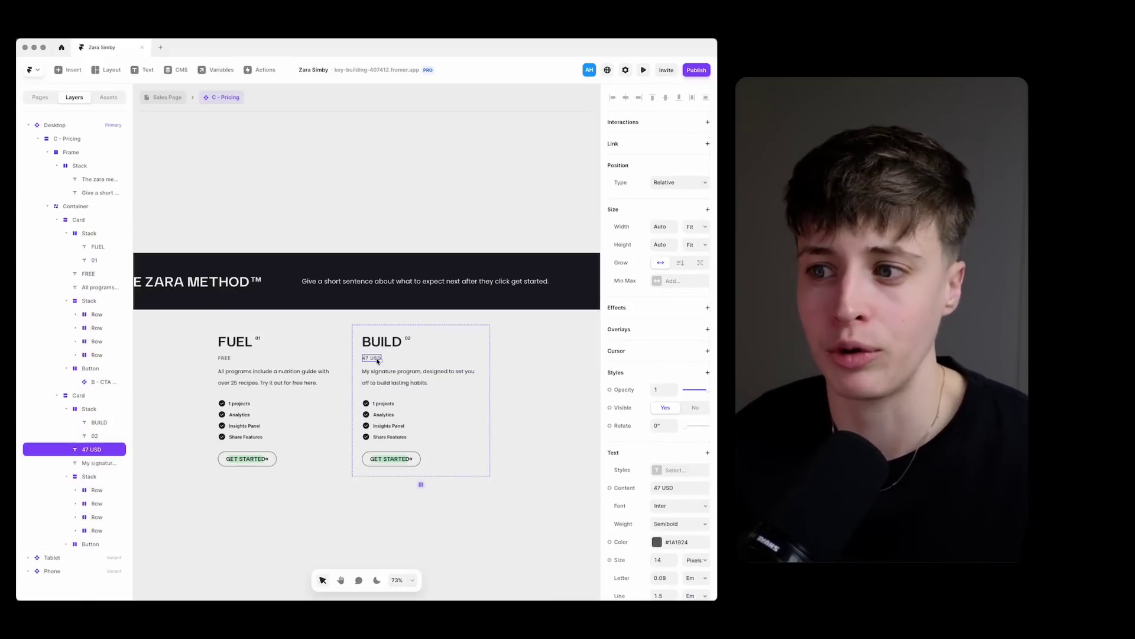
scroll(662, 525, down, 2)
click(662, 523)
click(664, 547)
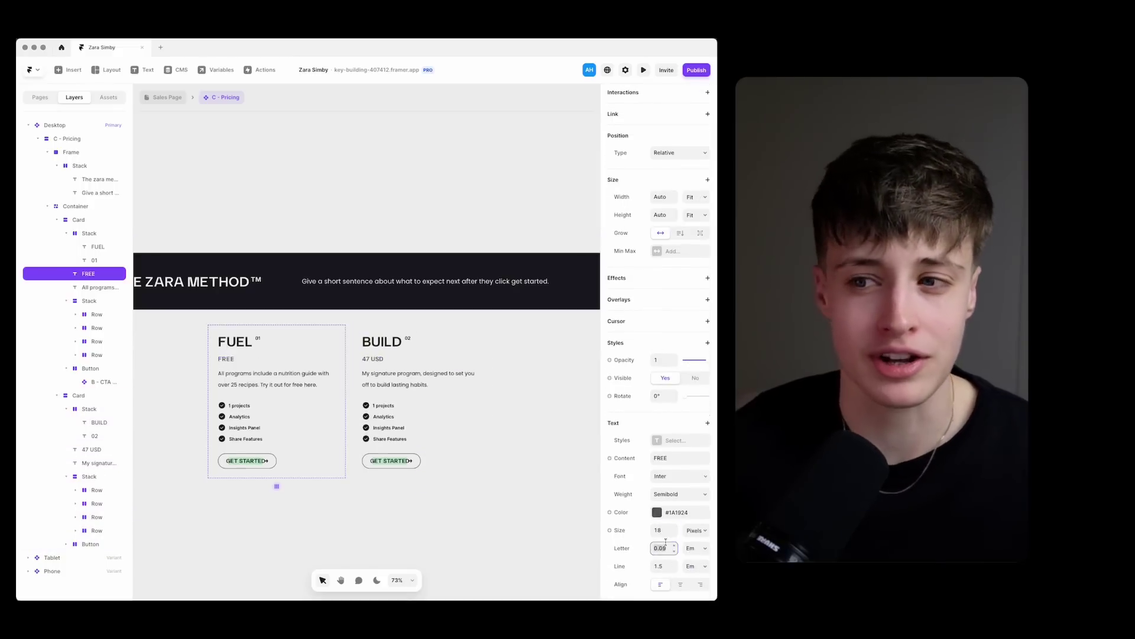
Rename the second card to BUILD and rewrite the TRANSFORM description starting 'Work with me one on'
click(474, 351)
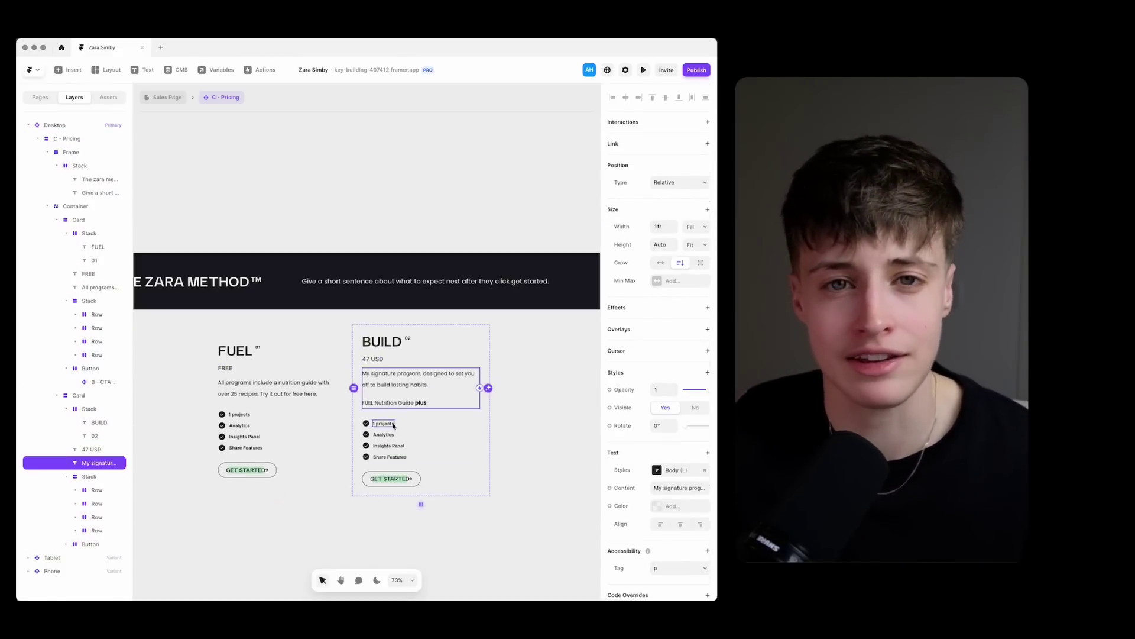
double_click(393, 426)
text(BUILD 6 Week Workout Cycle)
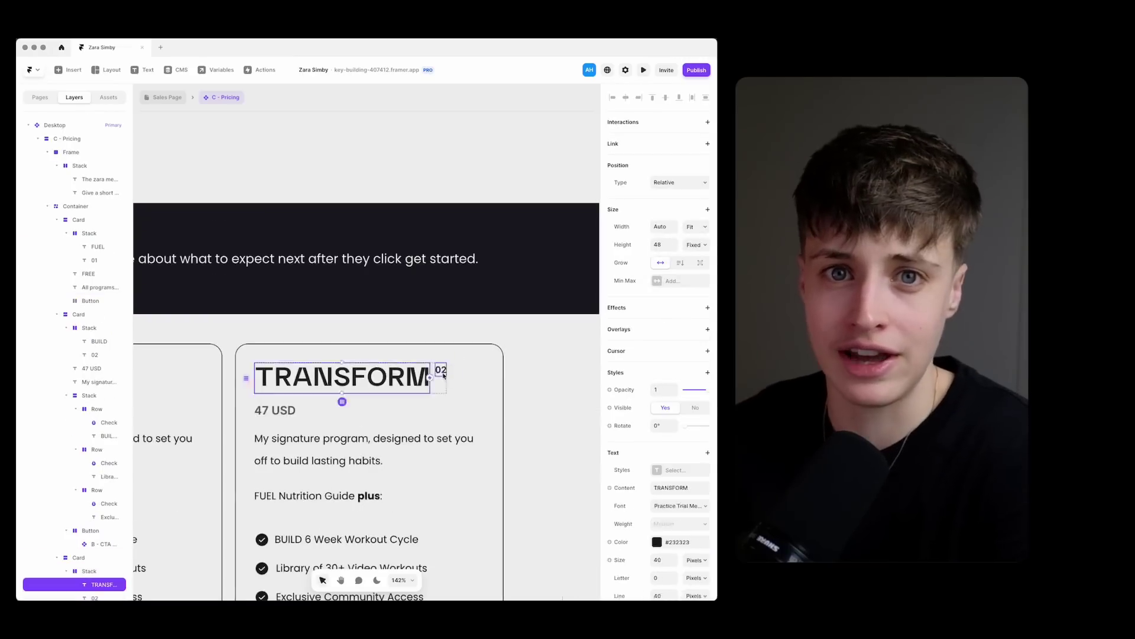
scroll(367, 355, down, 3)
click(281, 302)
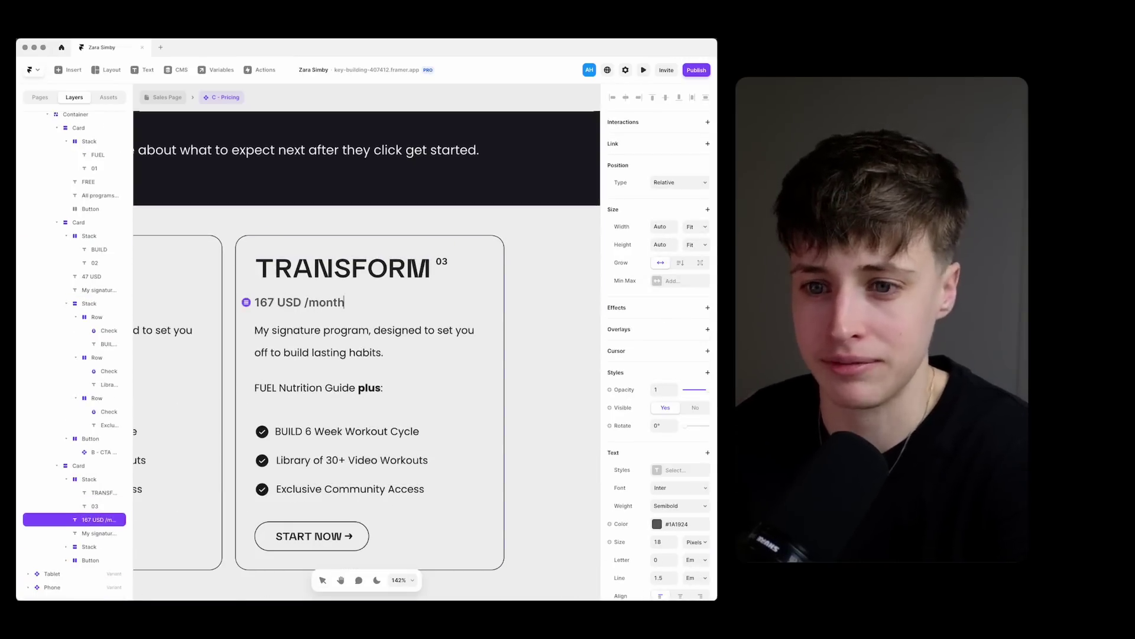
double_click(363, 341)
text(Work with me one on one to reach your goals.)
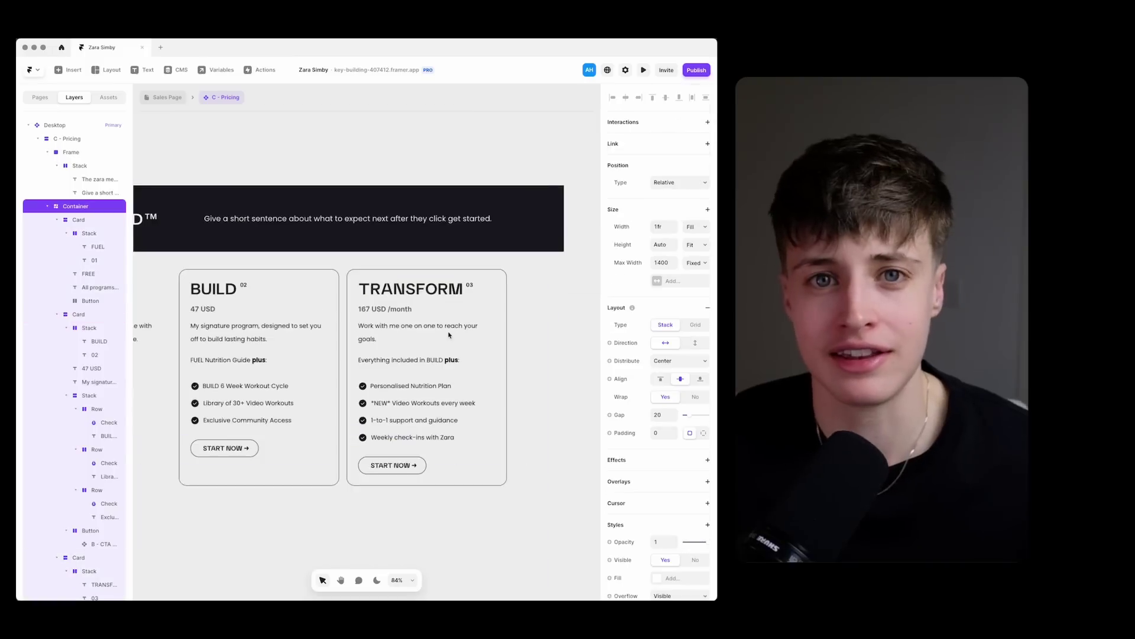
click(237, 447)
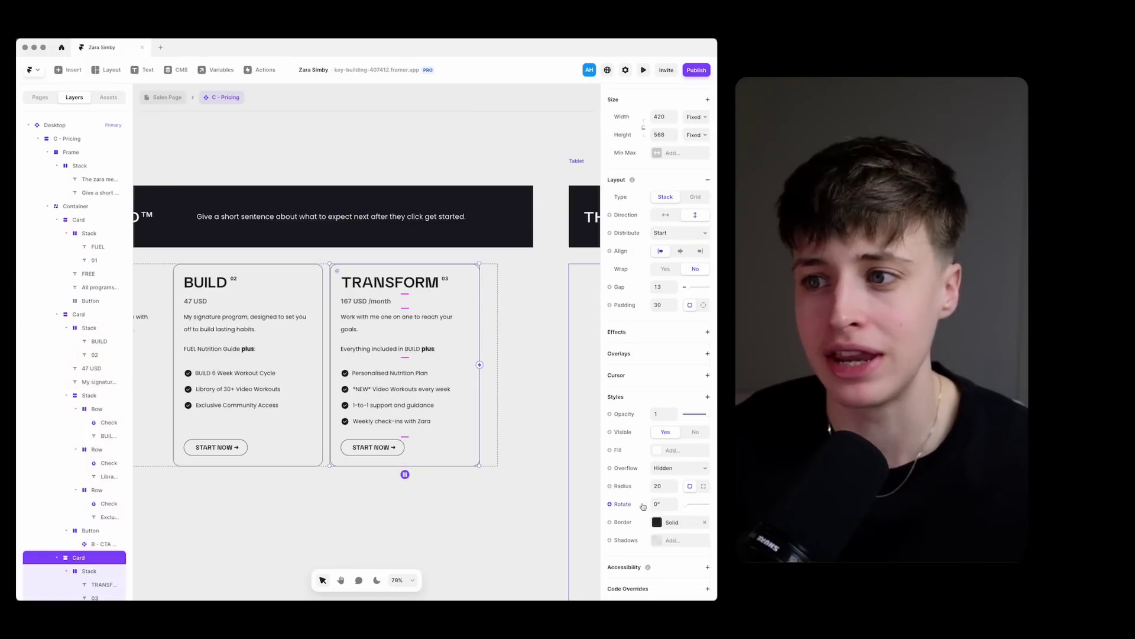
Give the TRANSFORM card a sideways-offset CTA-green shadow and left-align its button row
click(672, 540)
click(533, 508)
click(527, 581)
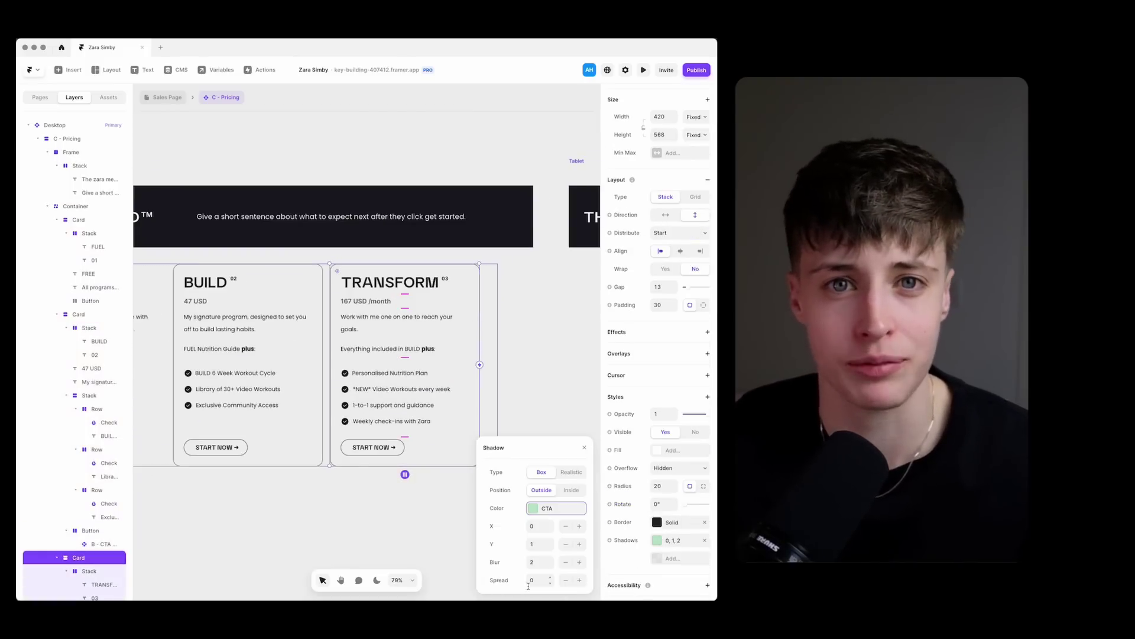
click(580, 526)
click(580, 526)
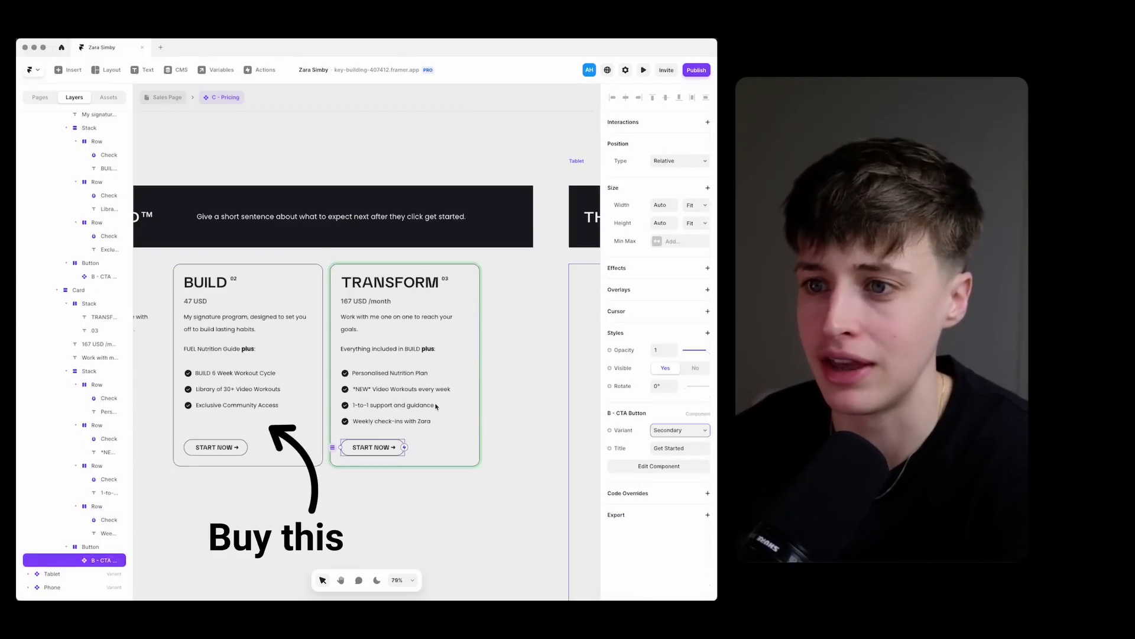
click(662, 361)
click(390, 448)
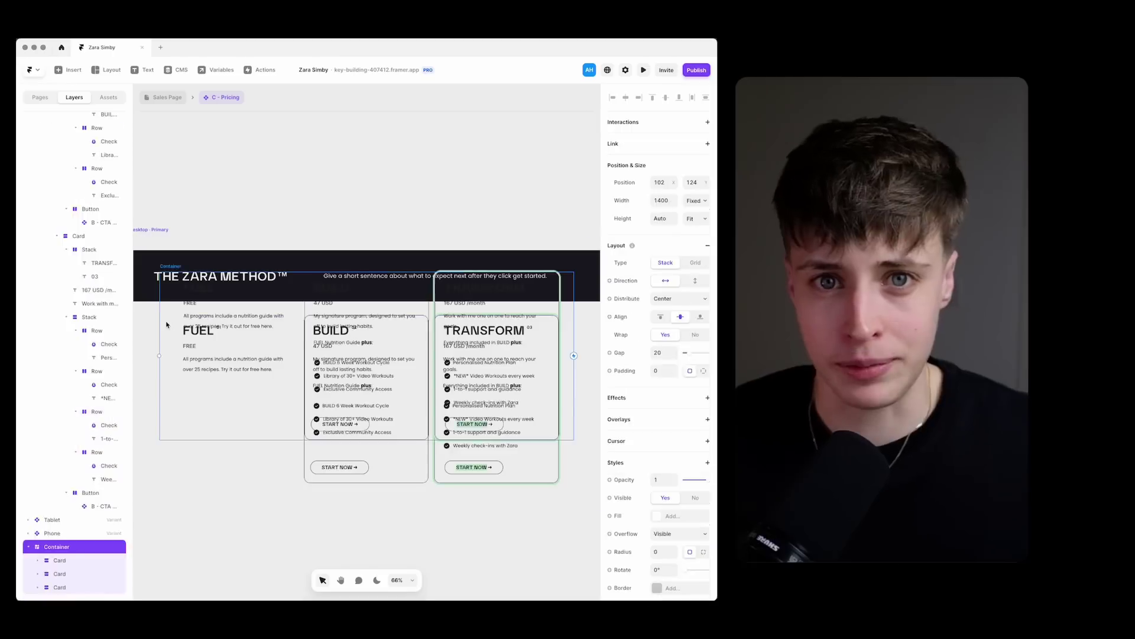
Add a full-width thin bar frame into the pricing cards container
drag(338, 346, 296, 350)
scroll(454, 373, down, 3)
click(696, 226)
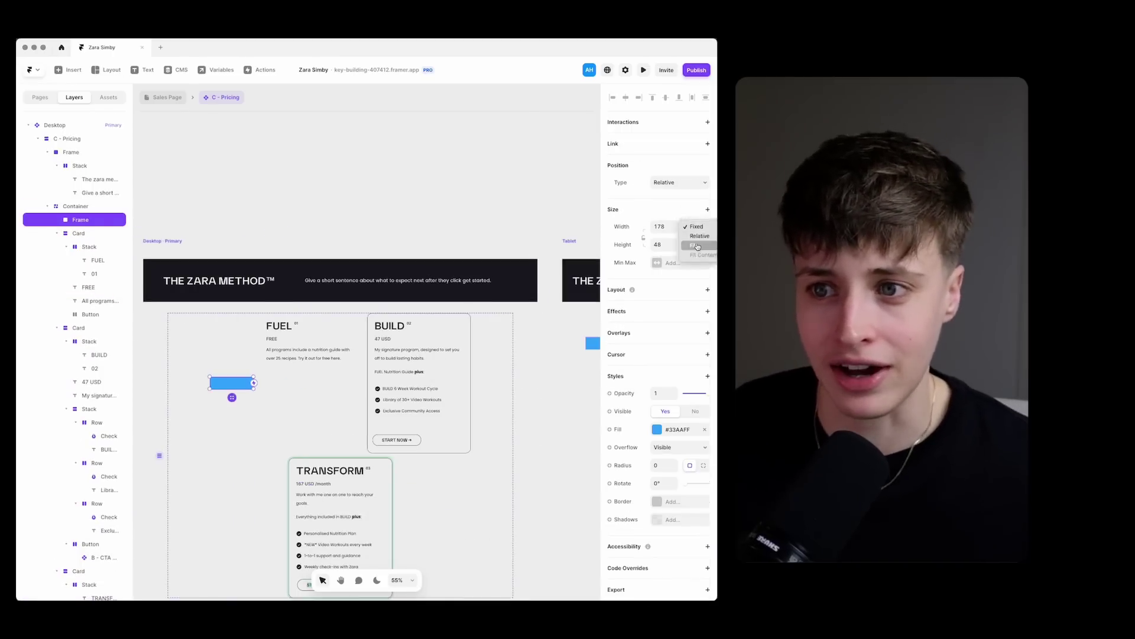
click(692, 247)
click(696, 226)
click(692, 216)
click(510, 338)
click(232, 366)
scroll(314, 362, up, 2)
click(355, 321)
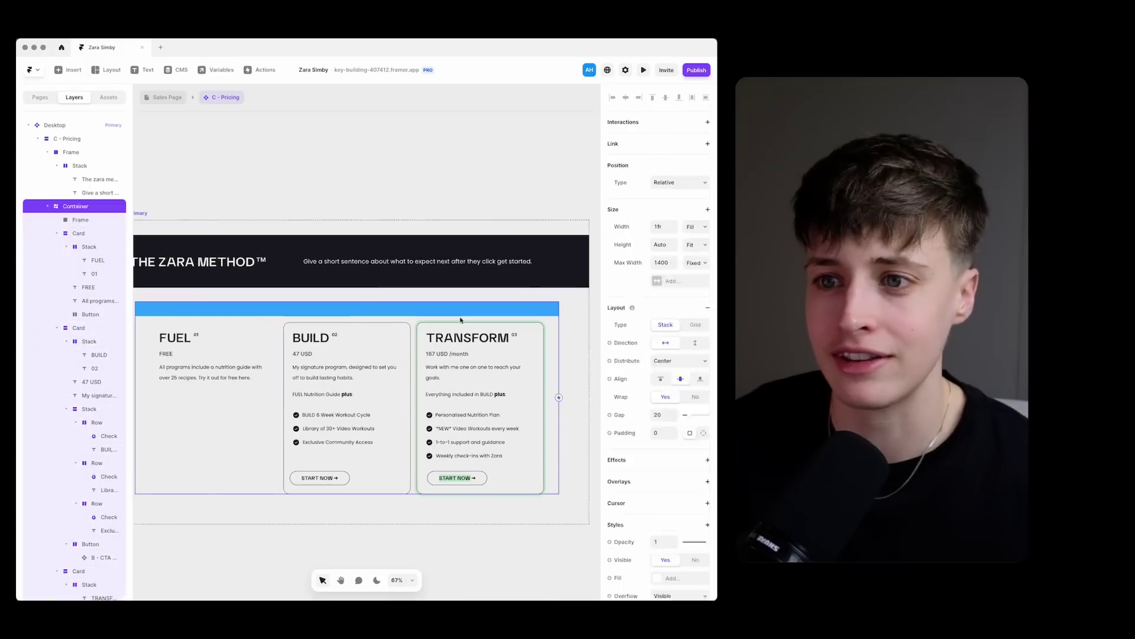
click(361, 308)
drag(361, 316, 361, 310)
Try per-side padding on the cards container, then reset its padding
click(89, 206)
click(92, 235)
click(88, 206)
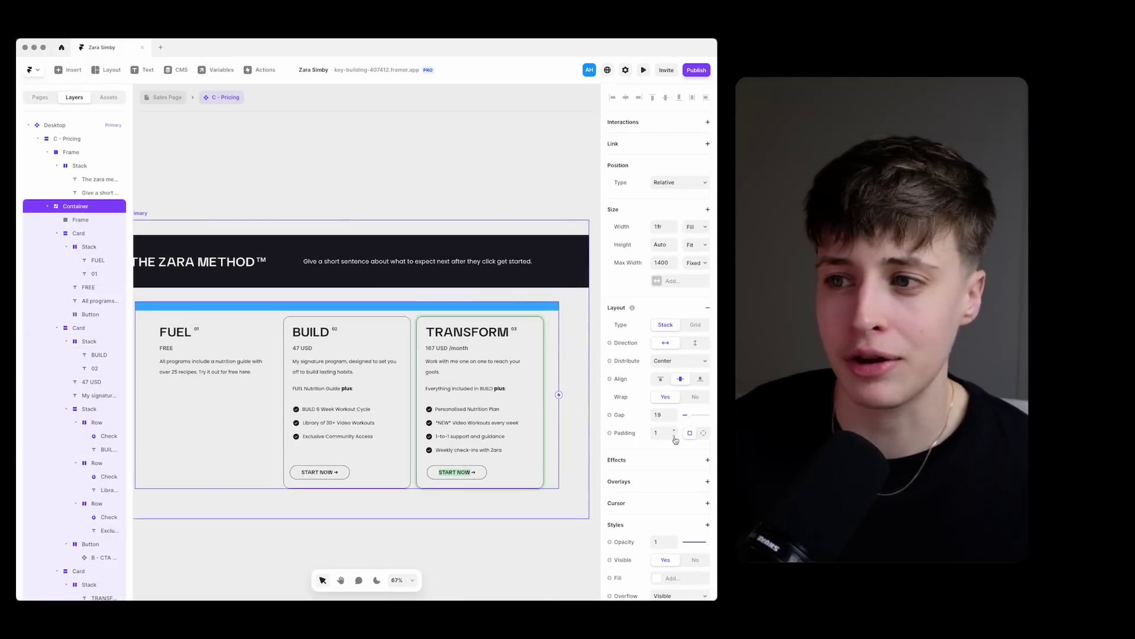
click(703, 432)
click(657, 451)
click(689, 432)
Make the bar Absolute and shrink it into a small tab above the TRANSFORM card
click(474, 310)
click(680, 183)
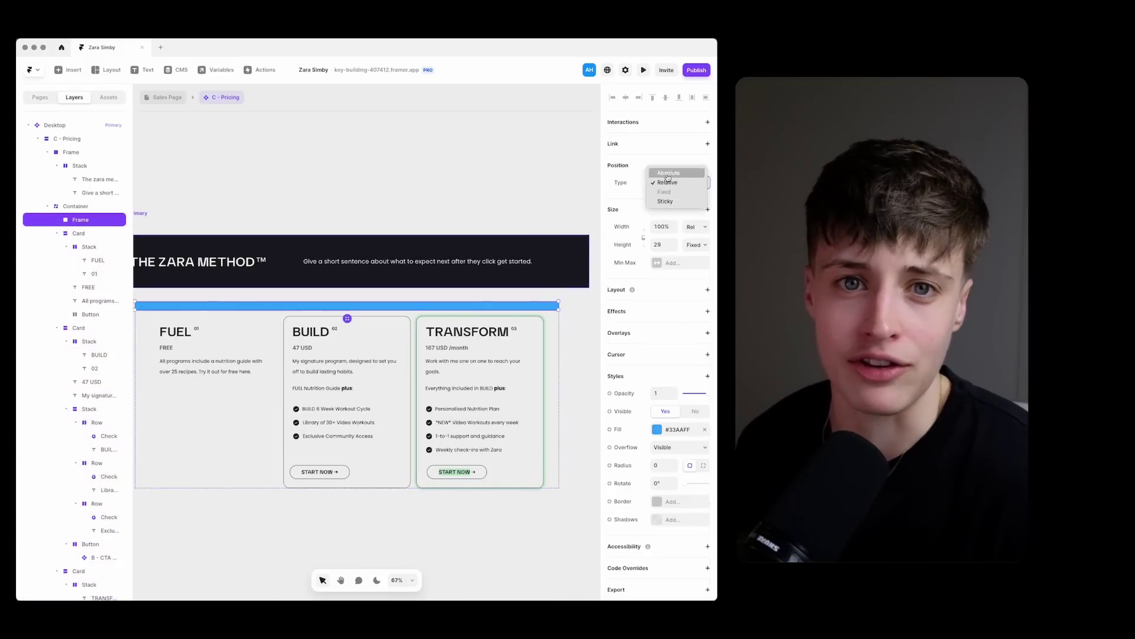
click(666, 171)
drag(135, 310, 512, 319)
scroll(512, 319, up, 3)
drag(421, 314, 383, 285)
drag(383, 270, 385, 285)
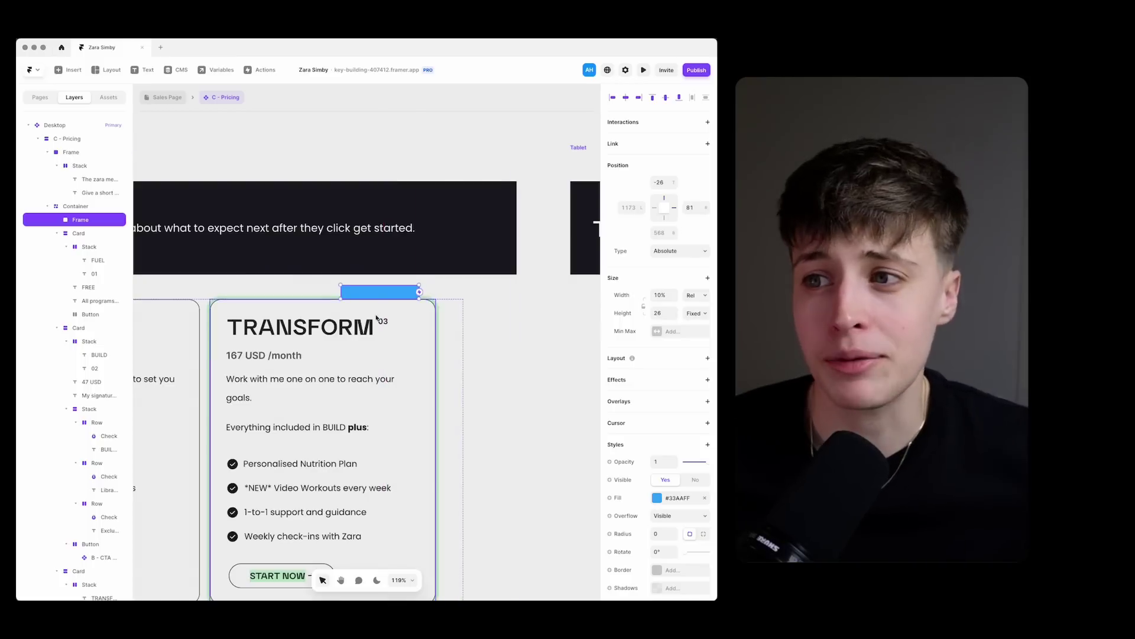
Fill the tab CTA green and round its top corners to 20
click(657, 497)
click(520, 578)
click(703, 533)
click(657, 551)
text(20)
key(Tab)
text(20)
key(Tab)
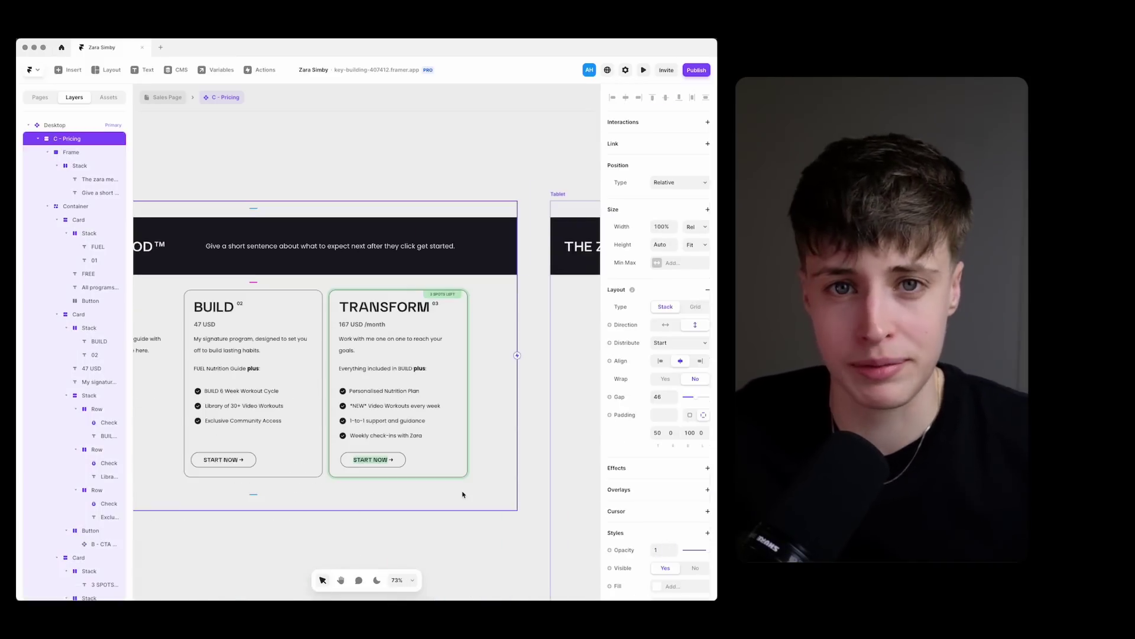
Paste the dumbbell image, shrink it, and place it absolutely at the TRANSFORM card's bottom-right
key(ctrl+v)
scroll(461, 491, down, 5)
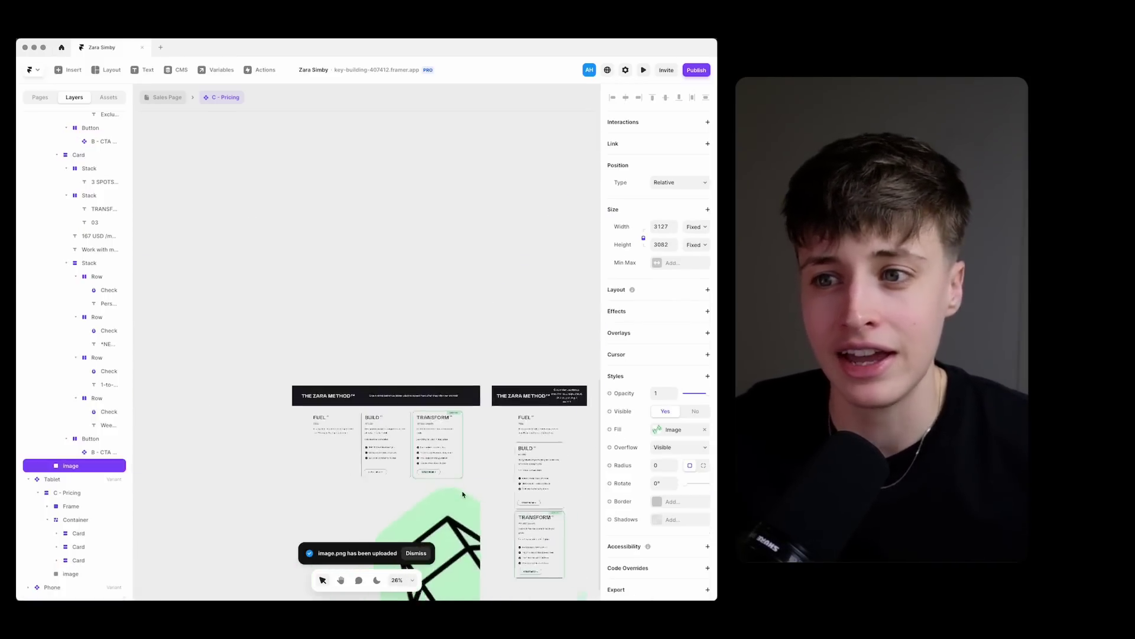
drag(561, 276, 355, 369)
scroll(359, 349, up, 3)
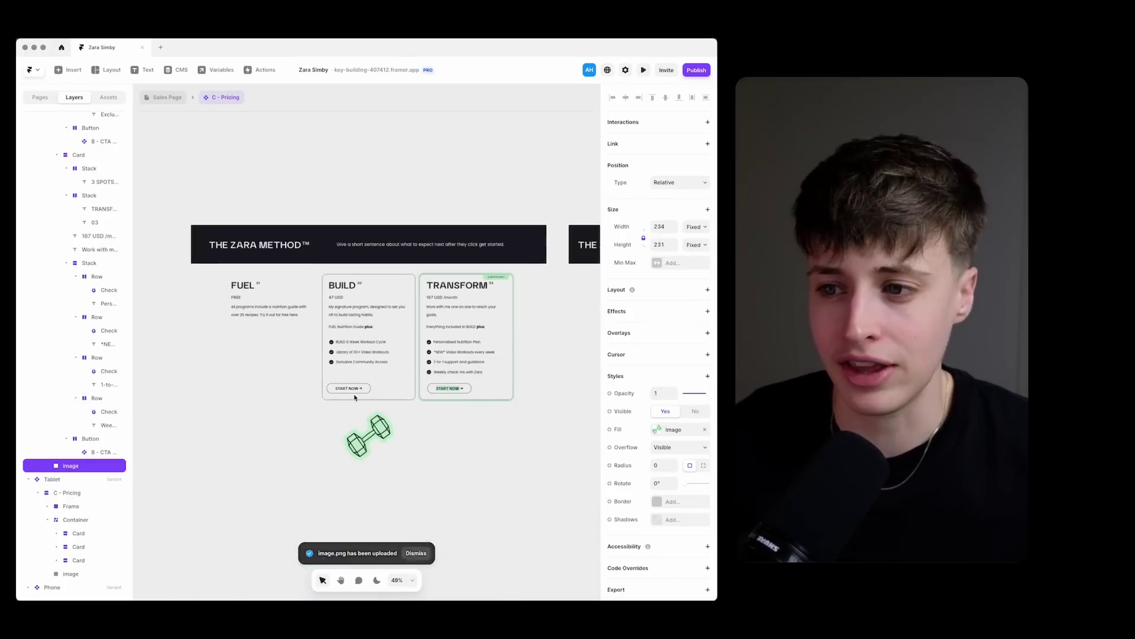
click(675, 173)
drag(372, 378, 527, 404)
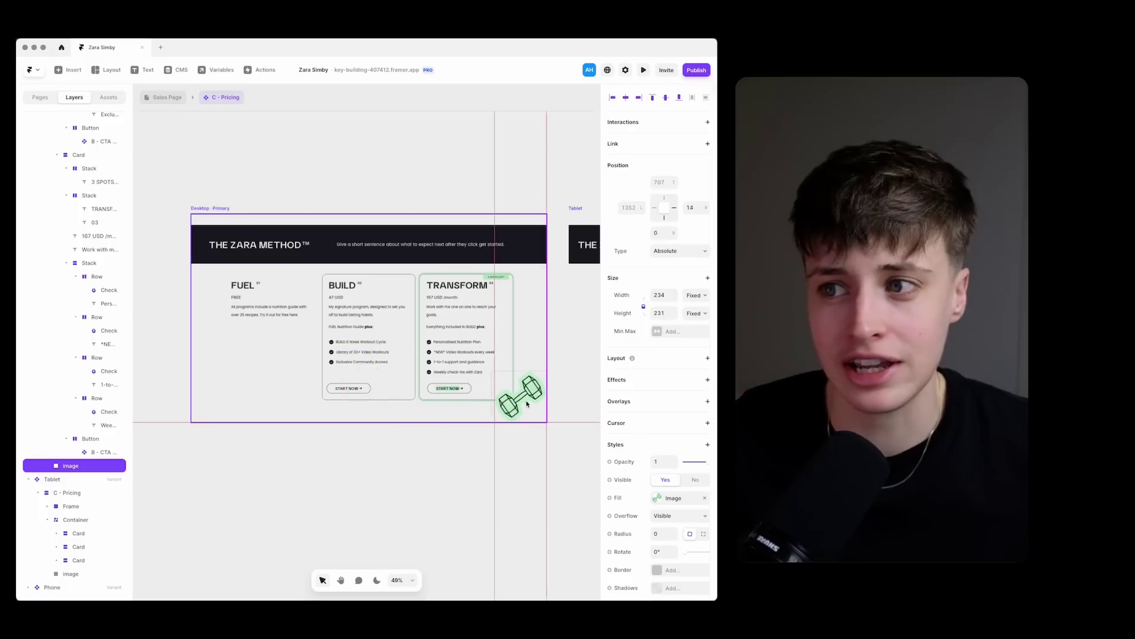
scroll(665, 513, down, 3)
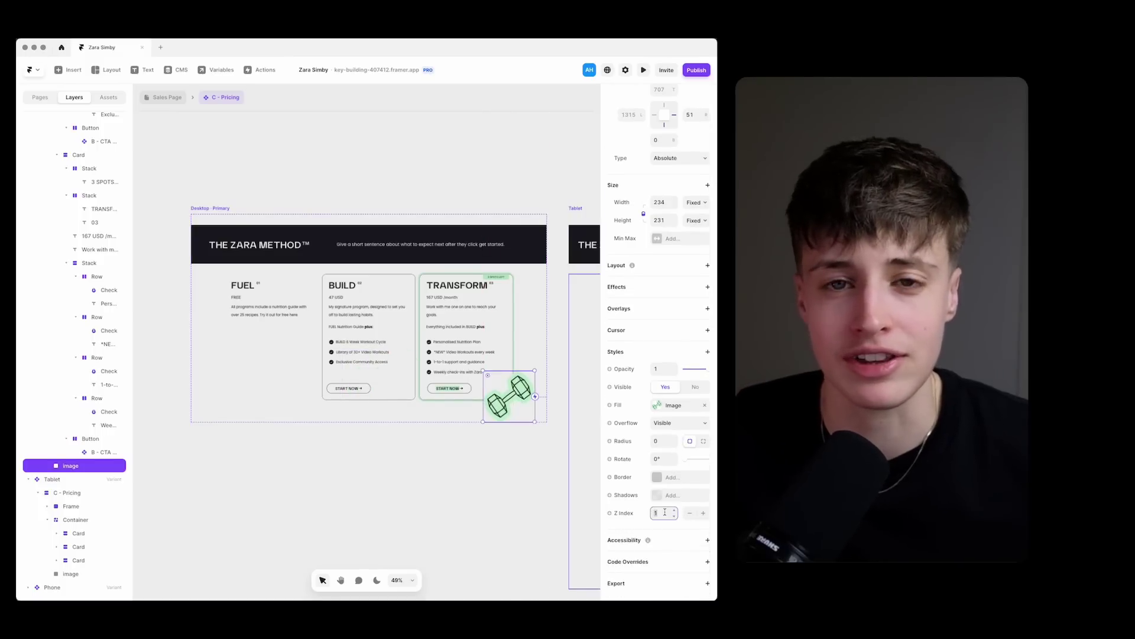
Set the TRANSFORM and BUILD card fills to the Background colour
click(508, 359)
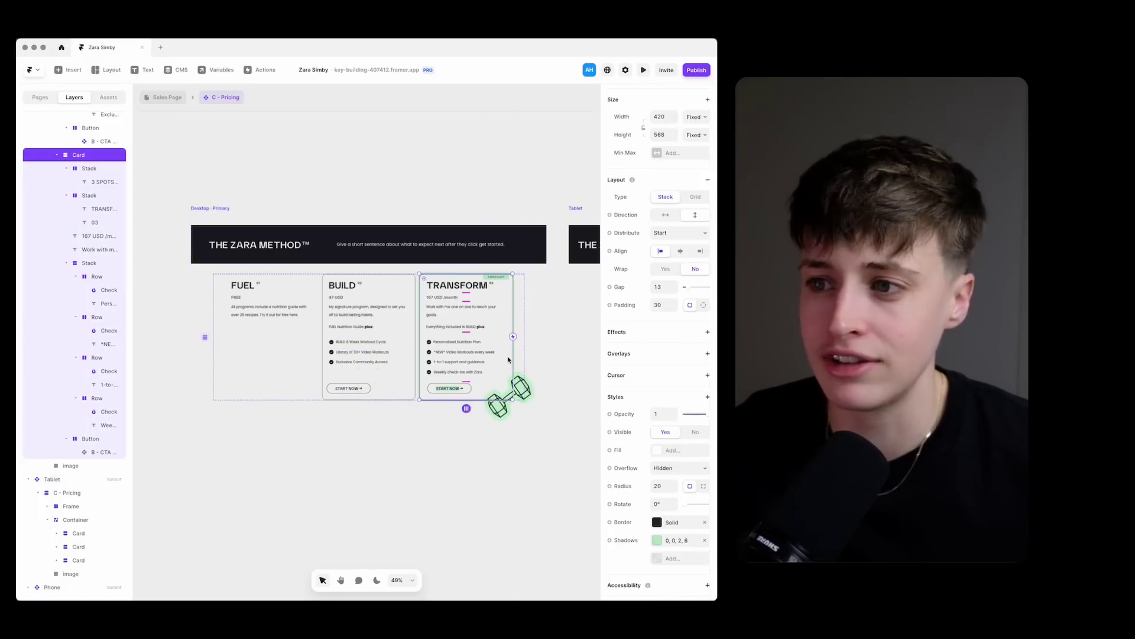
click(668, 453)
click(521, 566)
click(442, 477)
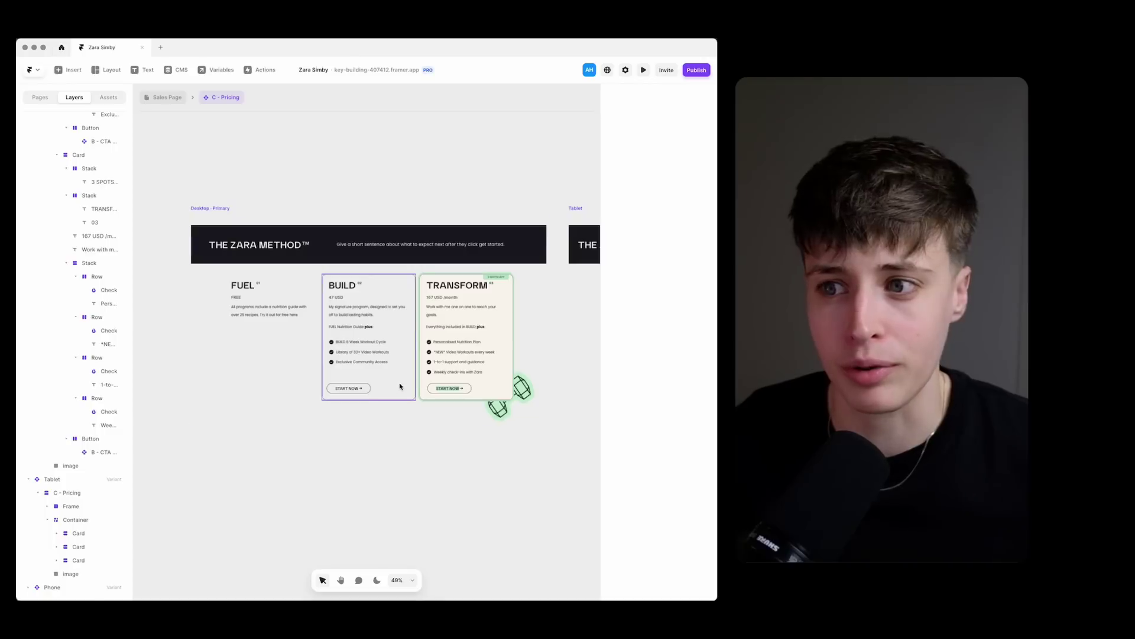
click(400, 386)
click(664, 492)
click(510, 564)
click(413, 430)
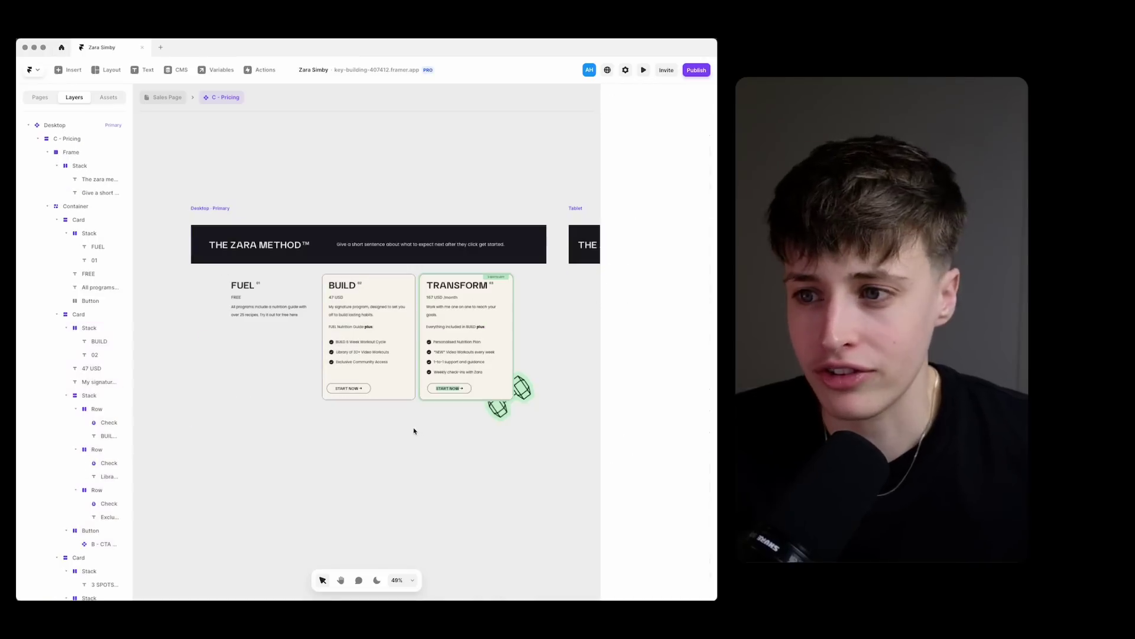
Reposition the dumbbell graphic onto the card corner, undoing accidental section moves, then exit the section
click(530, 391)
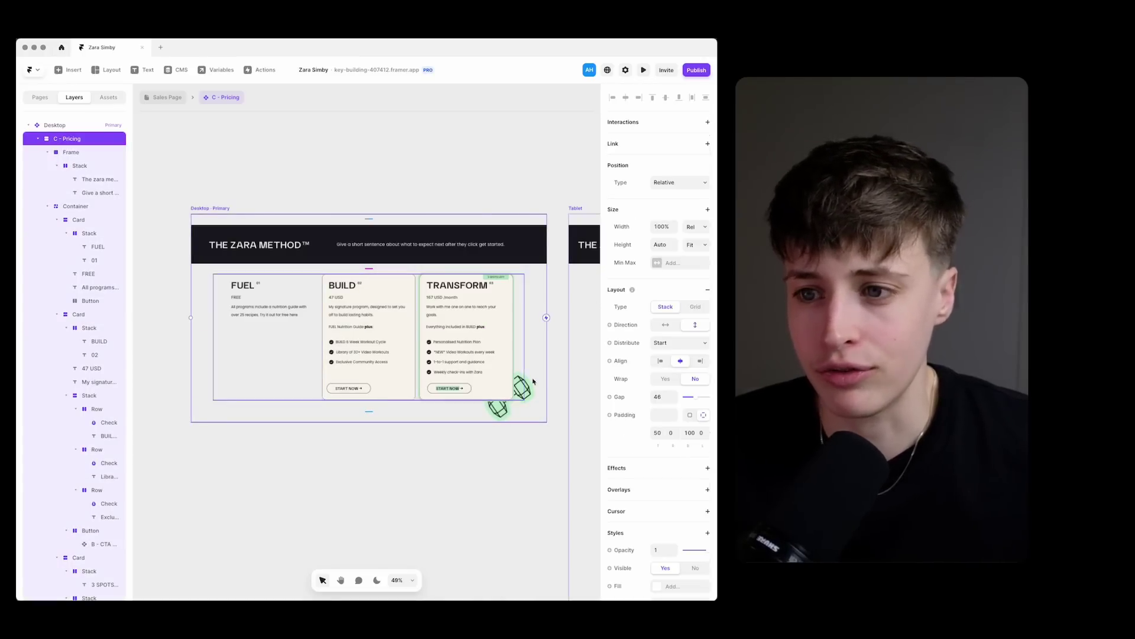
drag(552, 438, 527, 393)
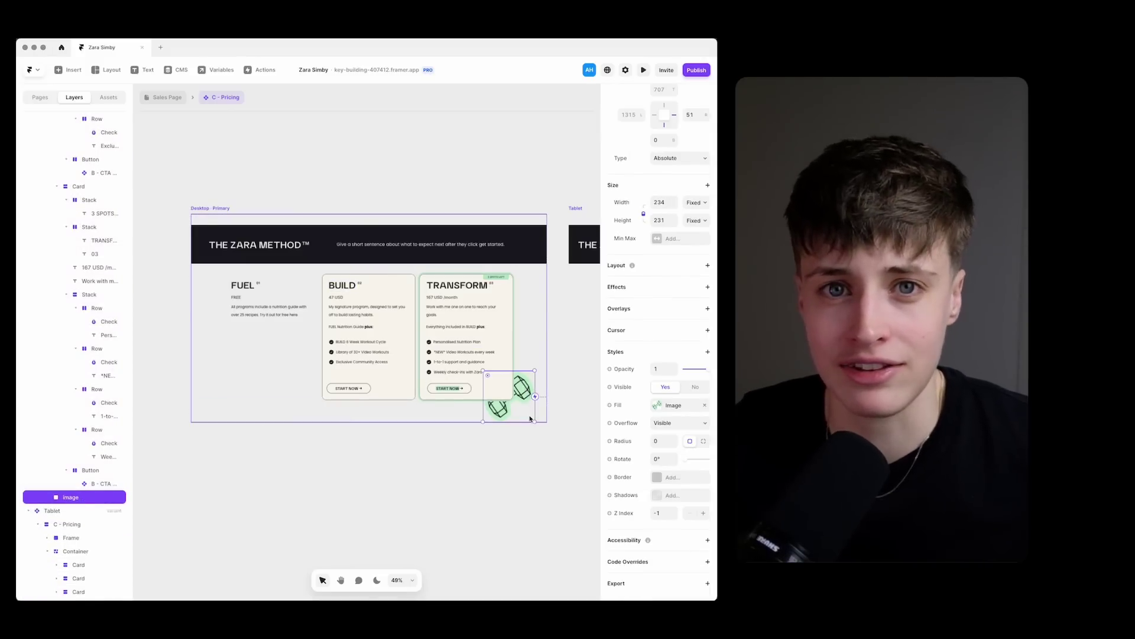
drag(530, 419, 530, 428)
key(super+z)
scroll(96, 462, down, 7)
click(89, 464)
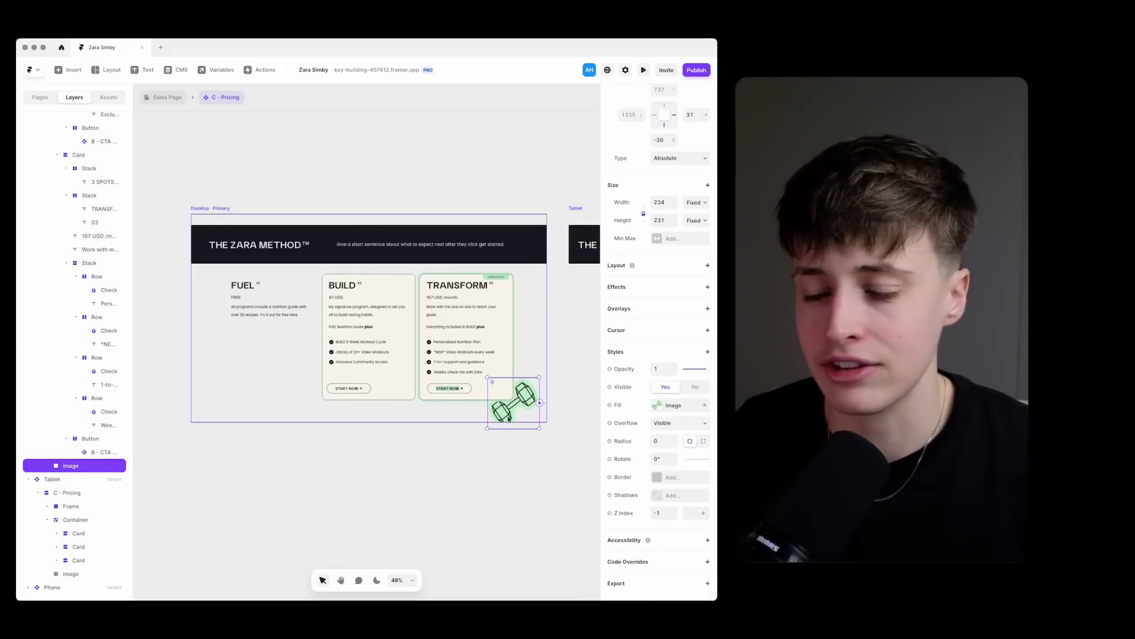
drag(528, 414, 530, 402)
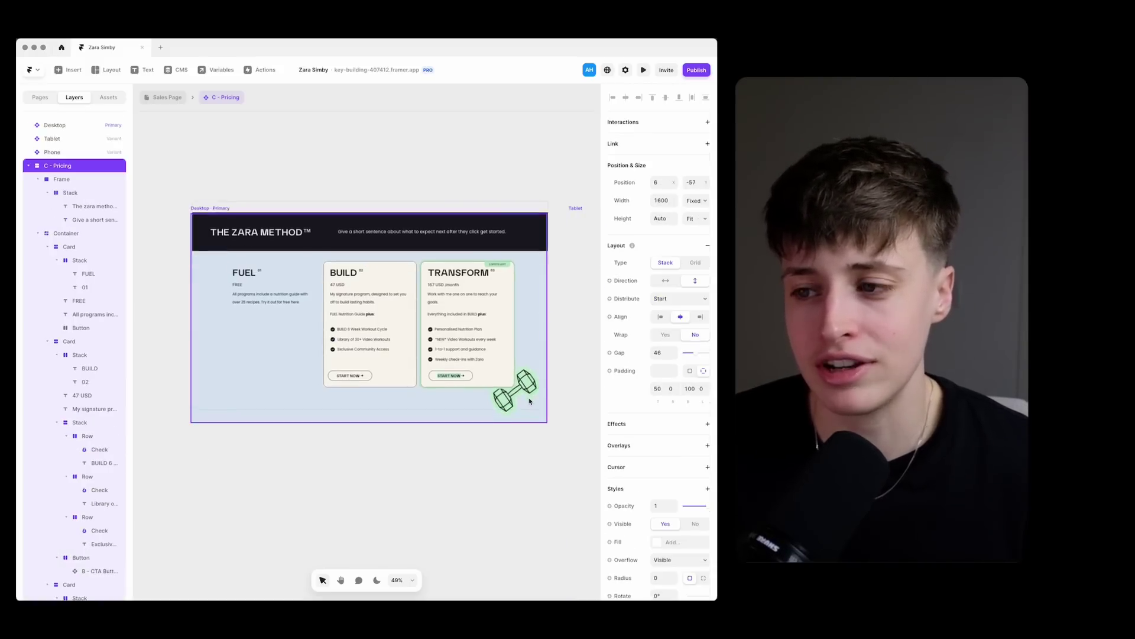
key(super+z)
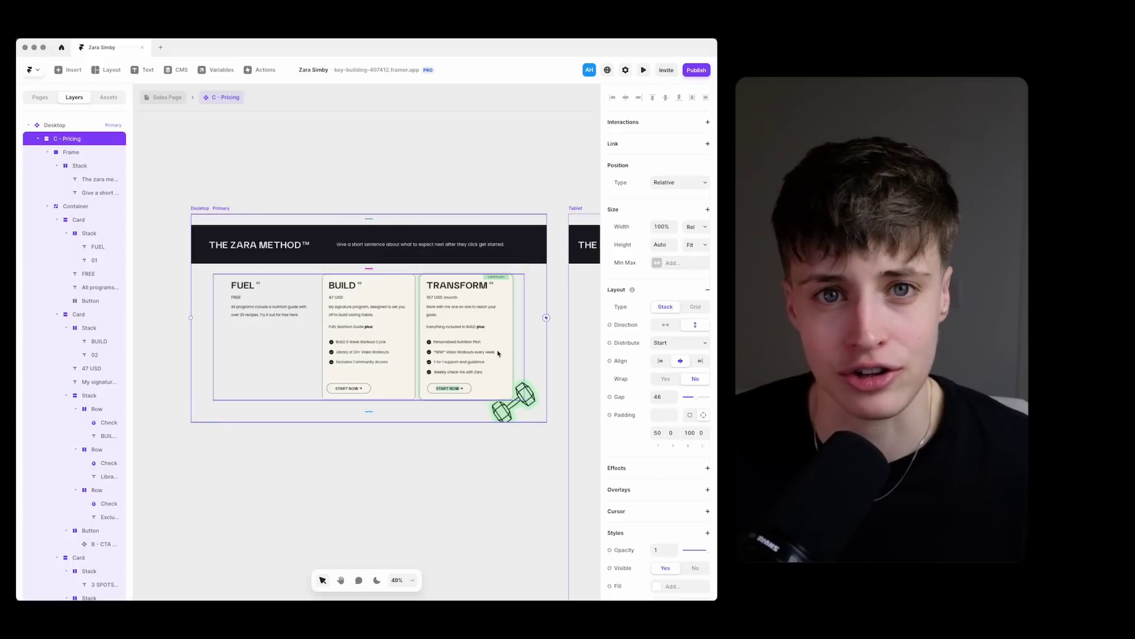
scroll(500, 352, up, 4)
scroll(496, 348, down, 2)
click(167, 98)
Reopen C - Pricing and shrink the dumbbell image across the TRANSFORM card's bottom-right corner
click(171, 98)
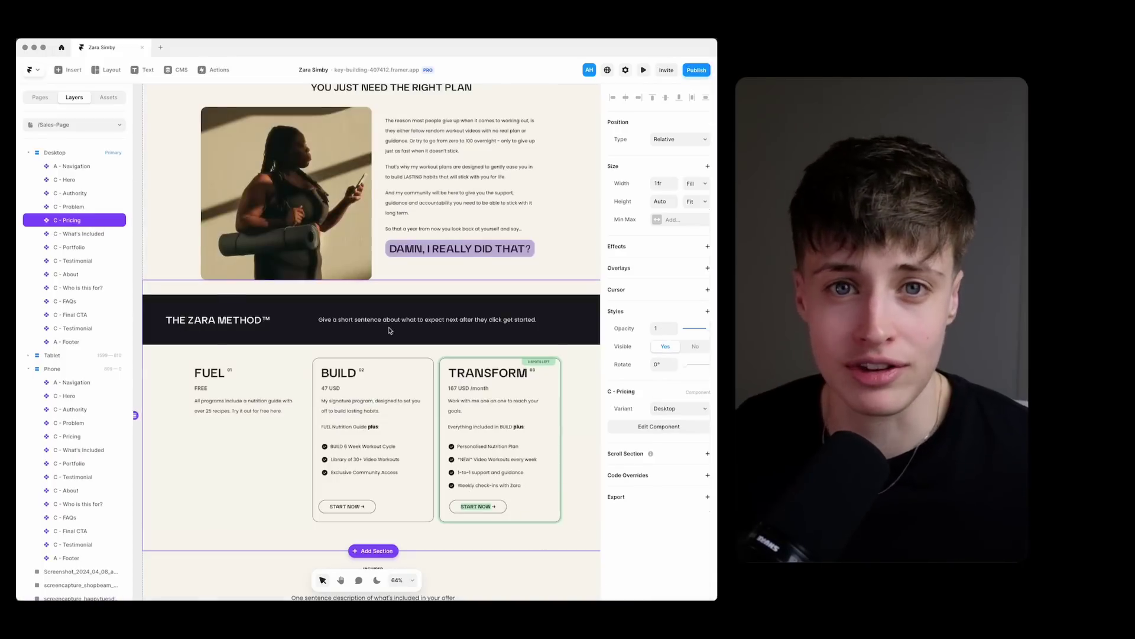
double_click(532, 431)
scroll(547, 455, up, 5)
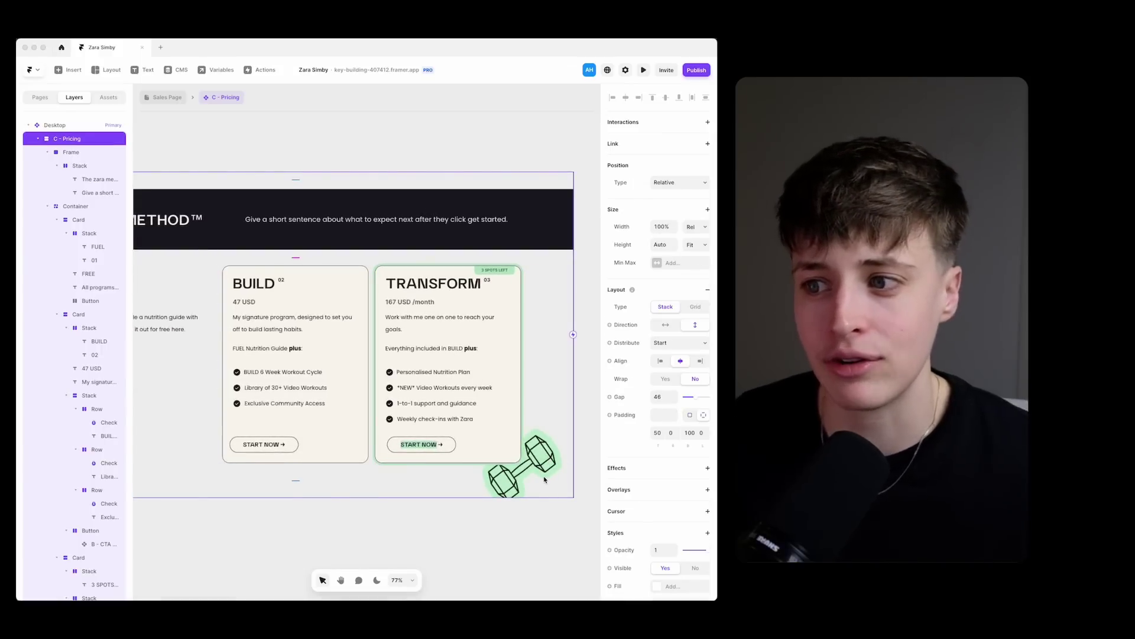
scroll(74, 414, down, 10)
click(71, 506)
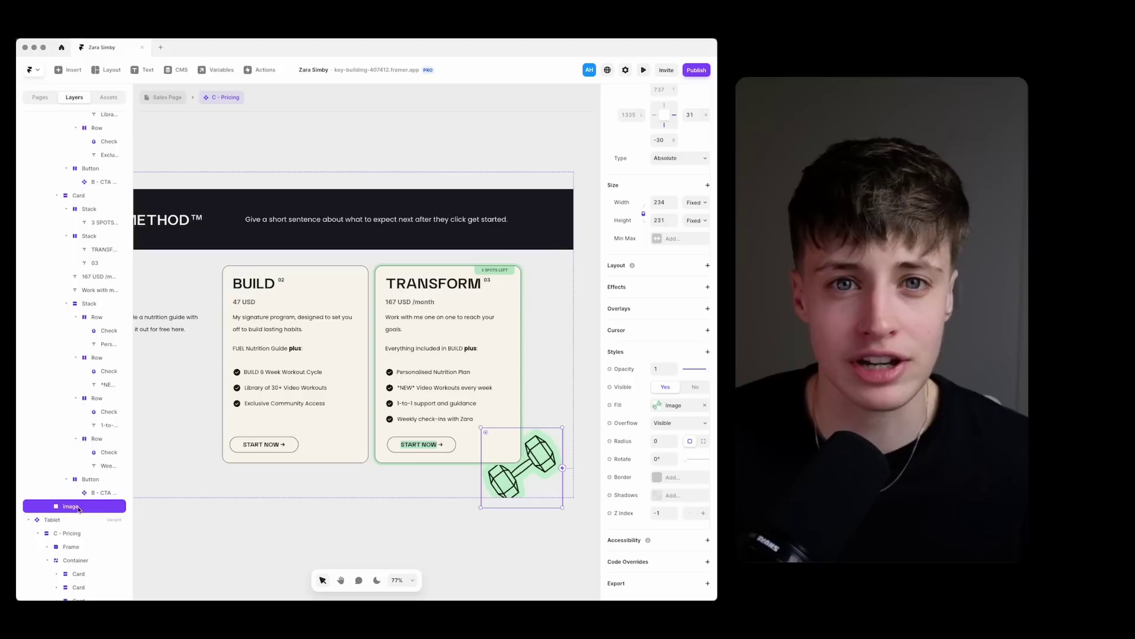
drag(553, 485, 548, 482)
click(560, 490)
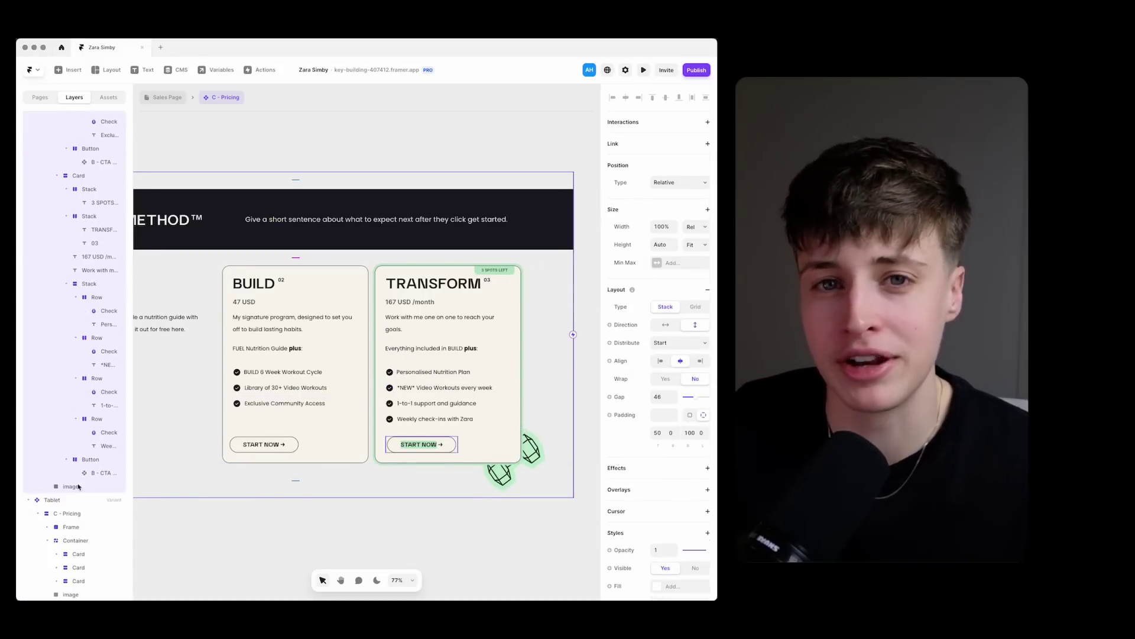
click(501, 470)
click(510, 515)
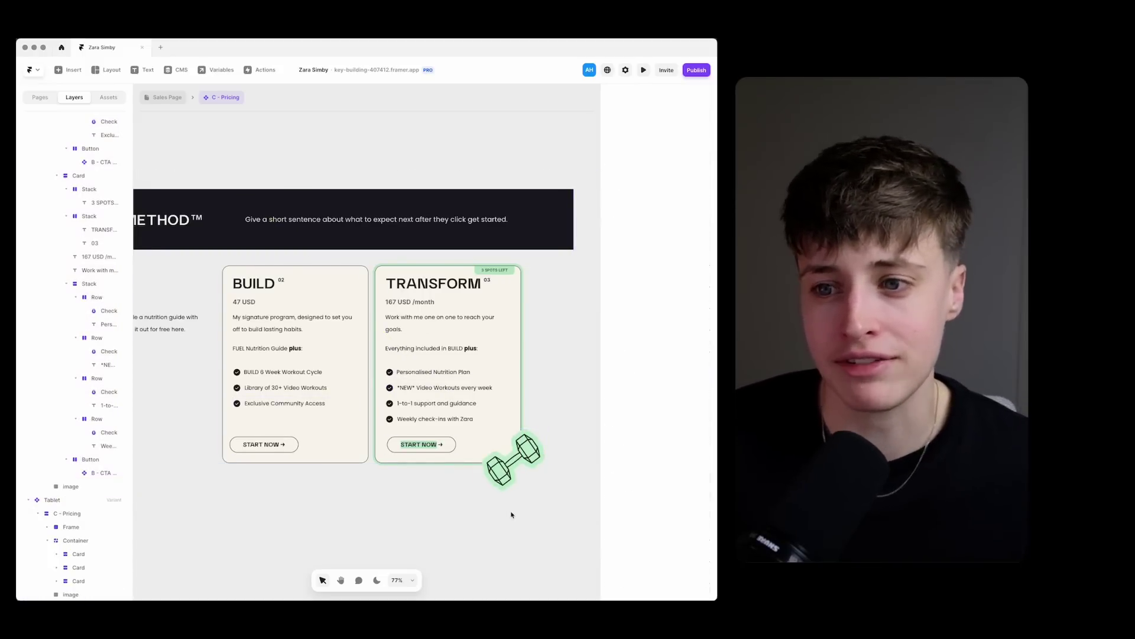
scroll(509, 514, down, 8)
scroll(367, 480, down, 3)
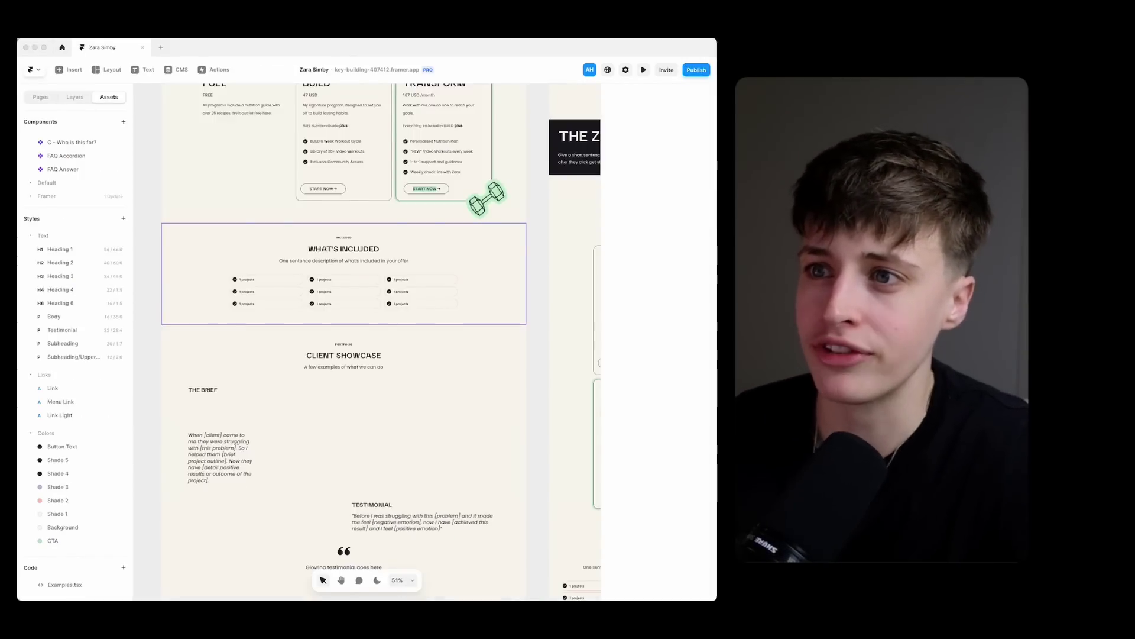
Open the C - Portfolio component and select its Bento Grid of brief and testimonial cards
double_click(291, 453)
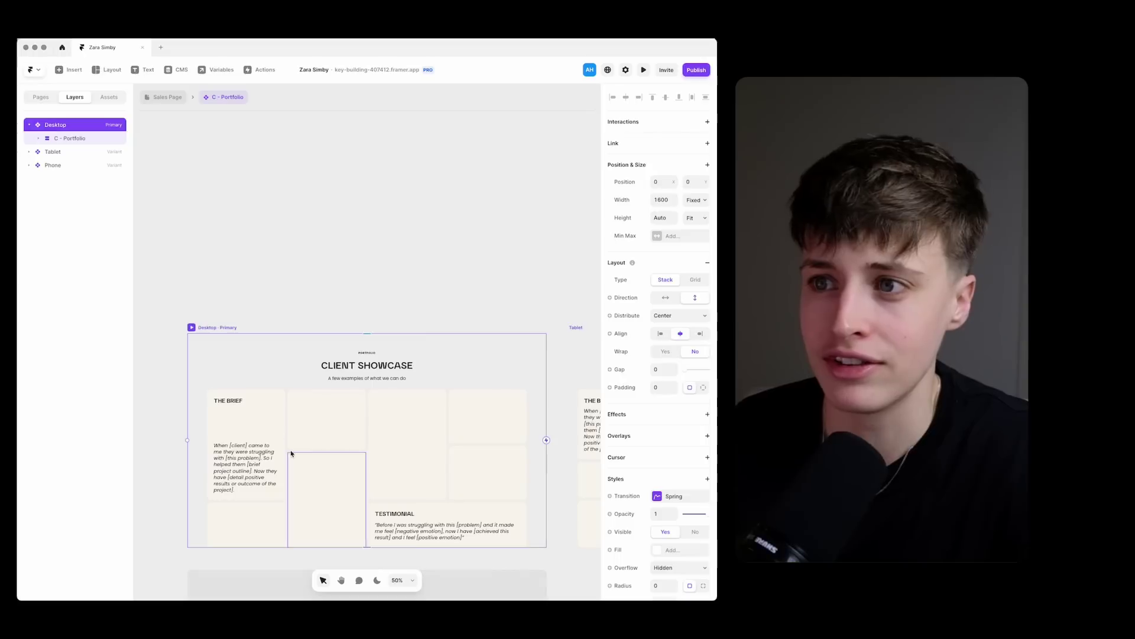
click(201, 394)
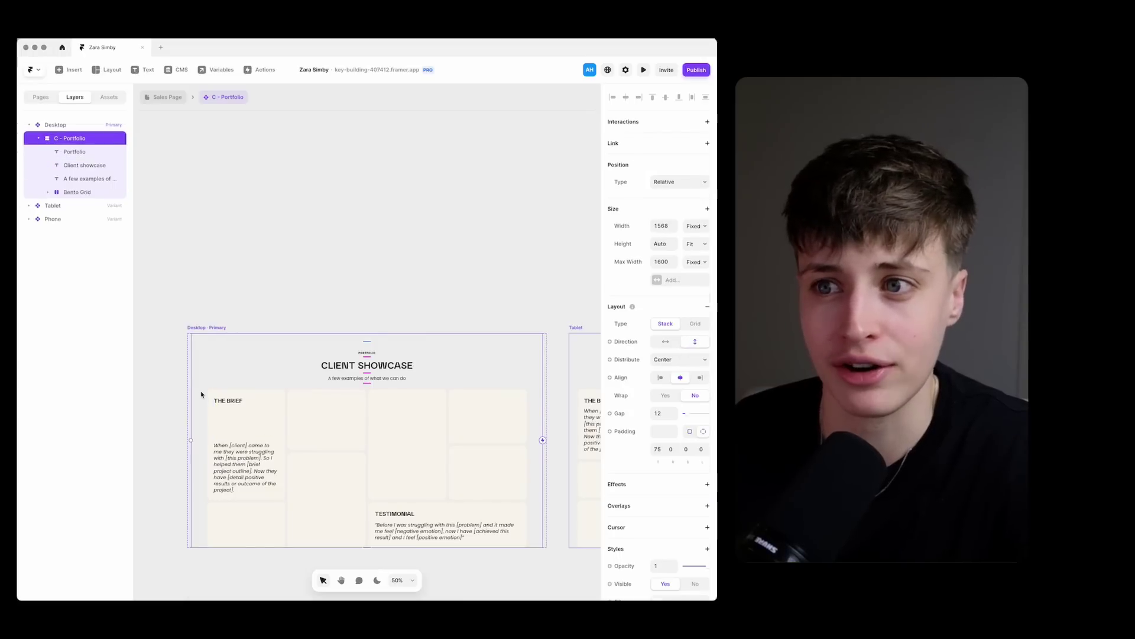
click(209, 502)
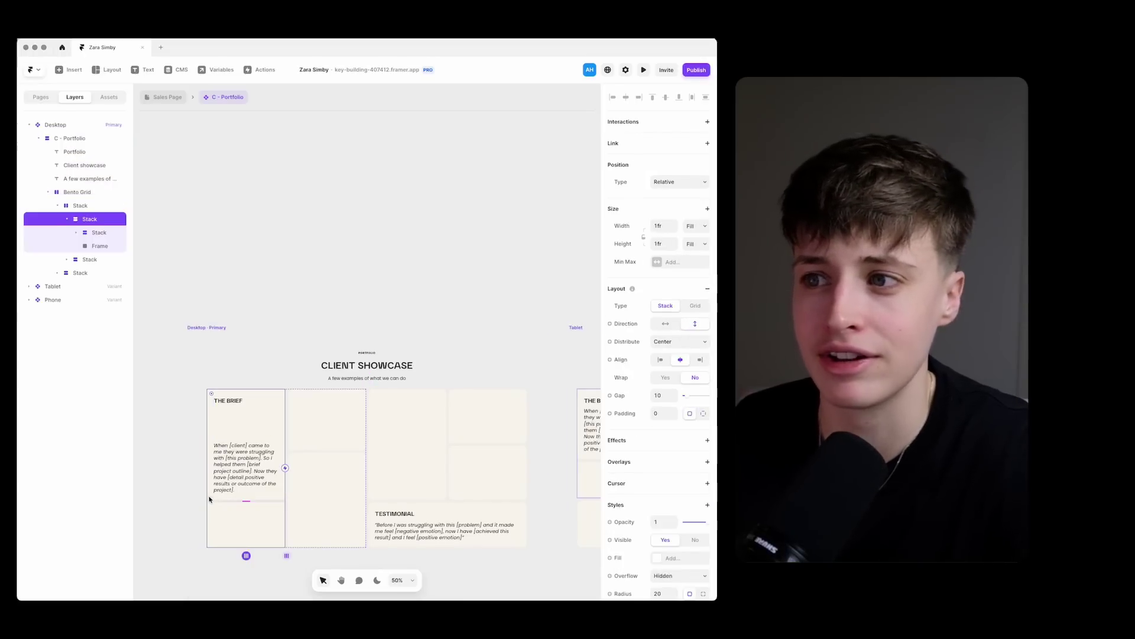
click(93, 193)
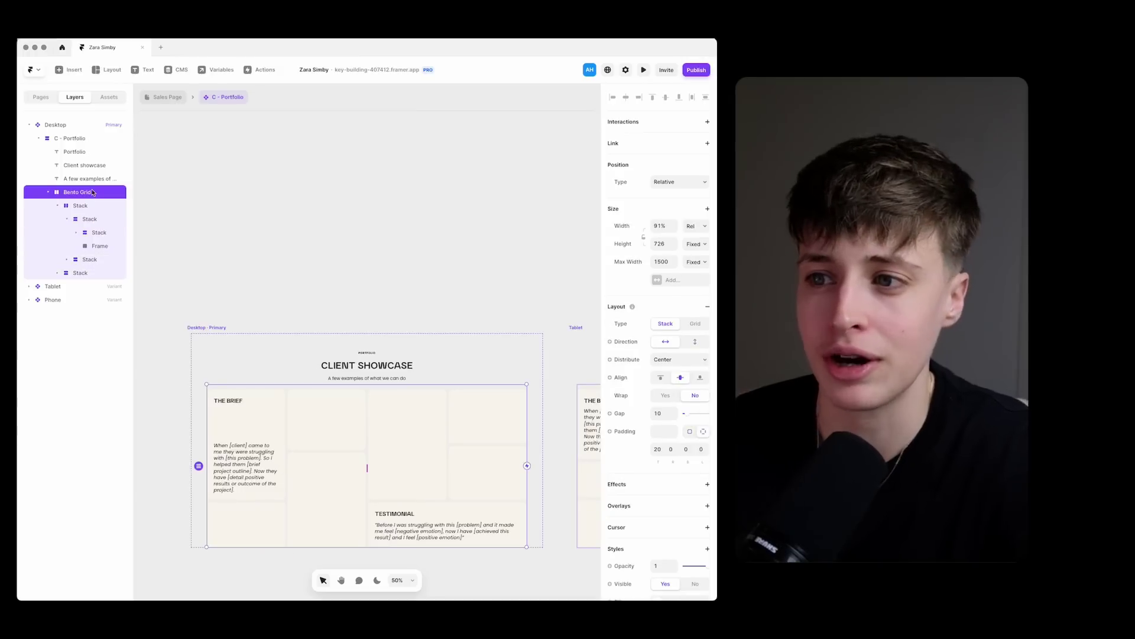
Open the What's Included section on the Sales Page and set its bento grid width to Fill
click(167, 97)
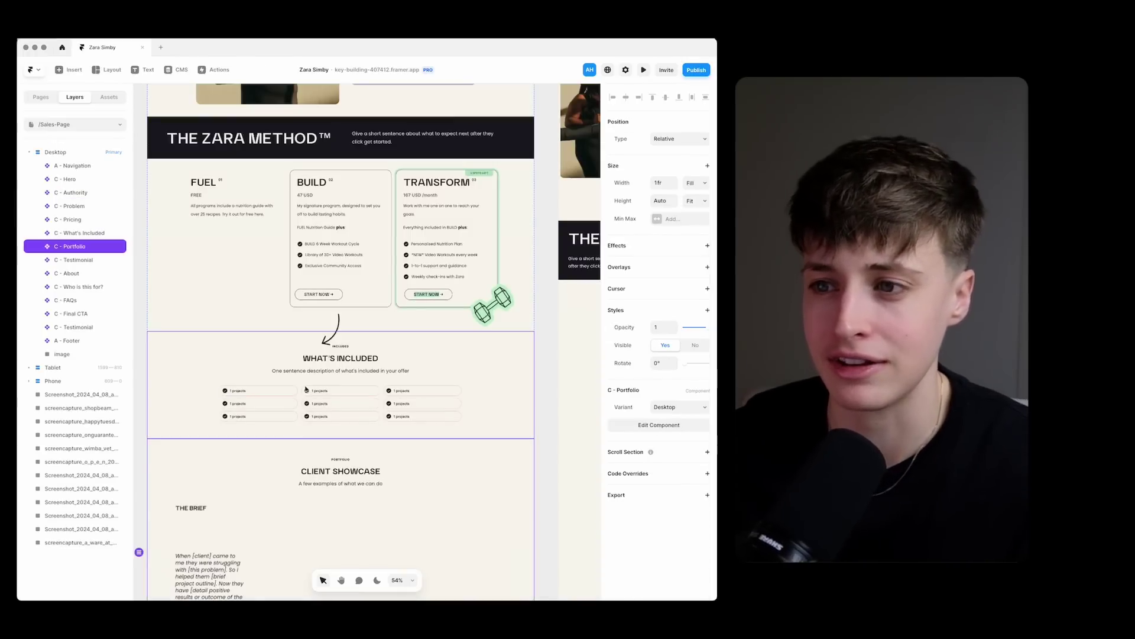
click(351, 358)
double_click(351, 358)
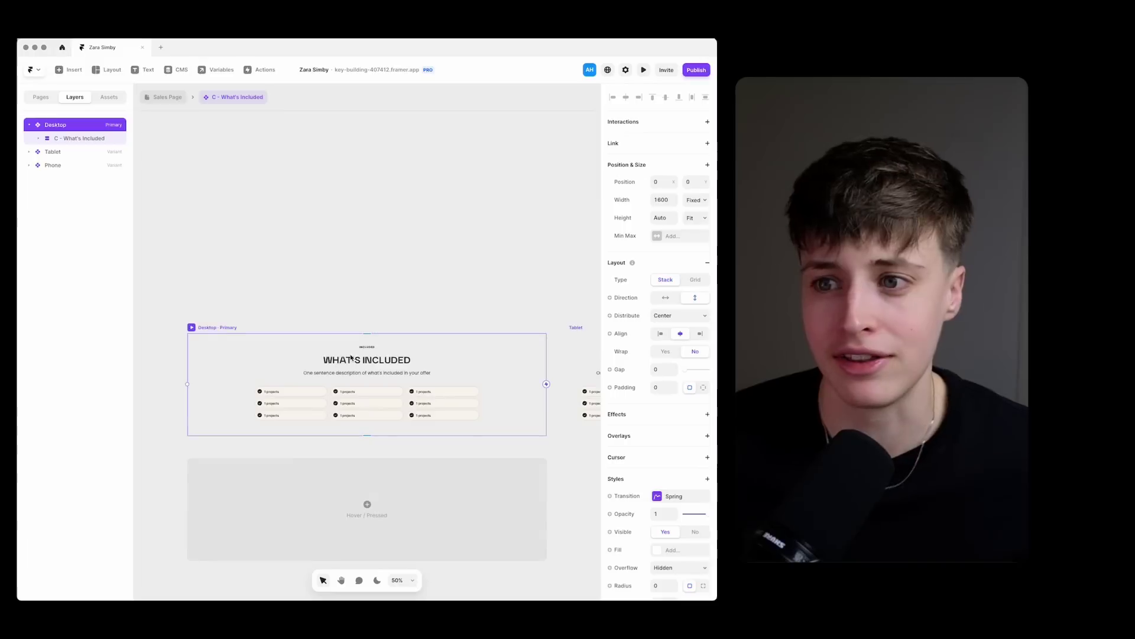
click(330, 382)
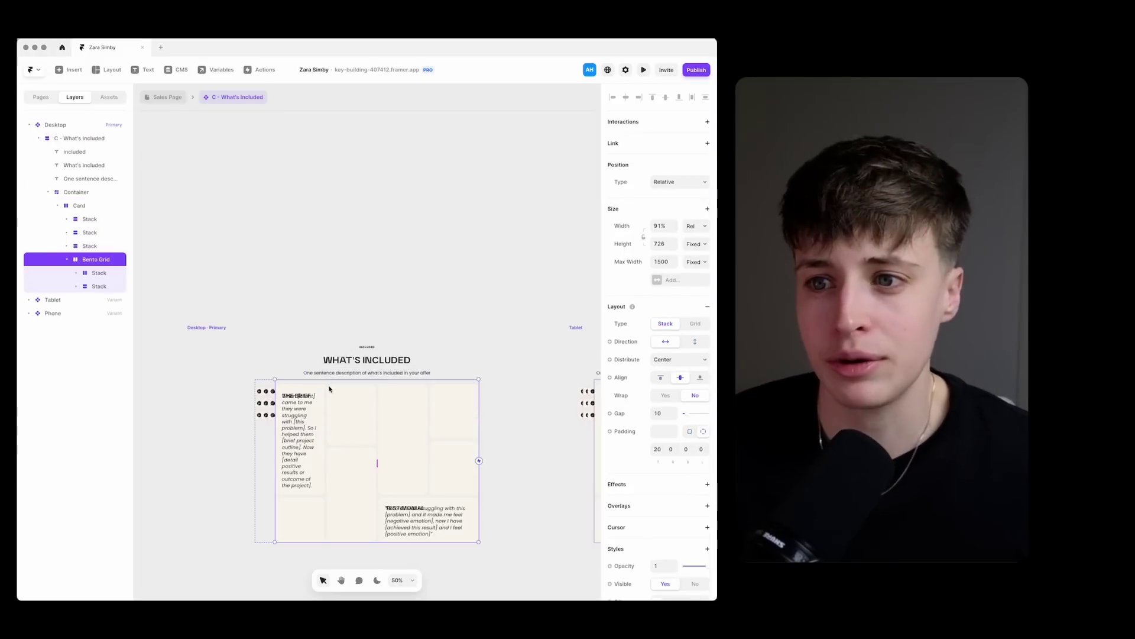
click(696, 225)
click(695, 237)
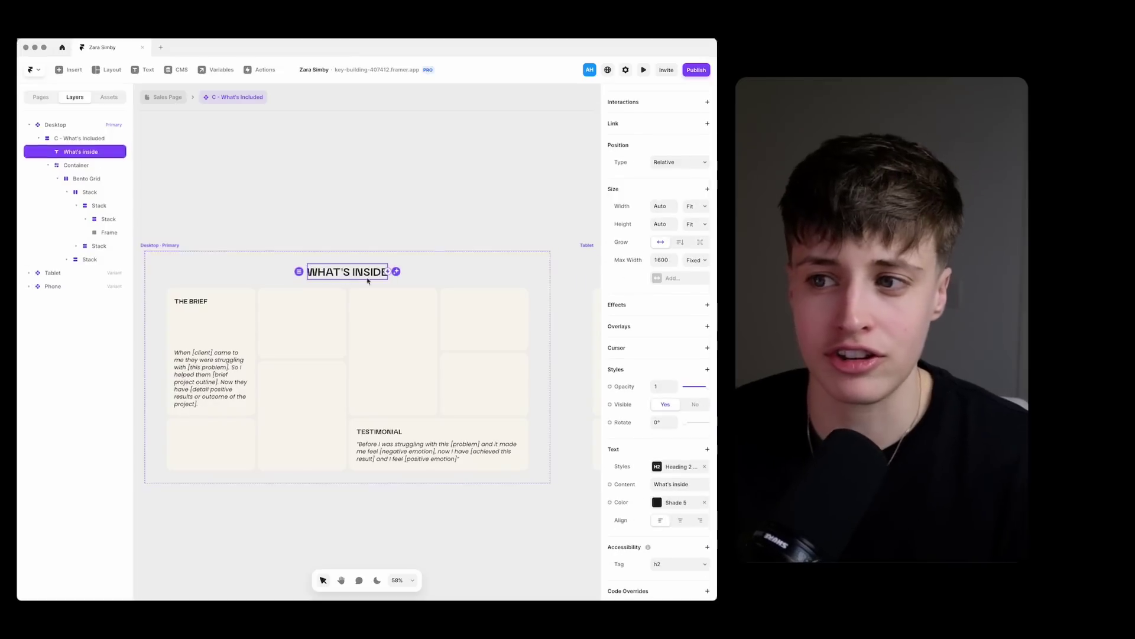
Wrap the What's Inside heading in its own stack and give it a maximum width
mouse_move(368, 281)
mouse_down()
mouse_move(373, 305)
mouse_move(390, 288)
mouse_move(378, 283)
mouse_up()
key(alt+super+Return)
click(666, 262)
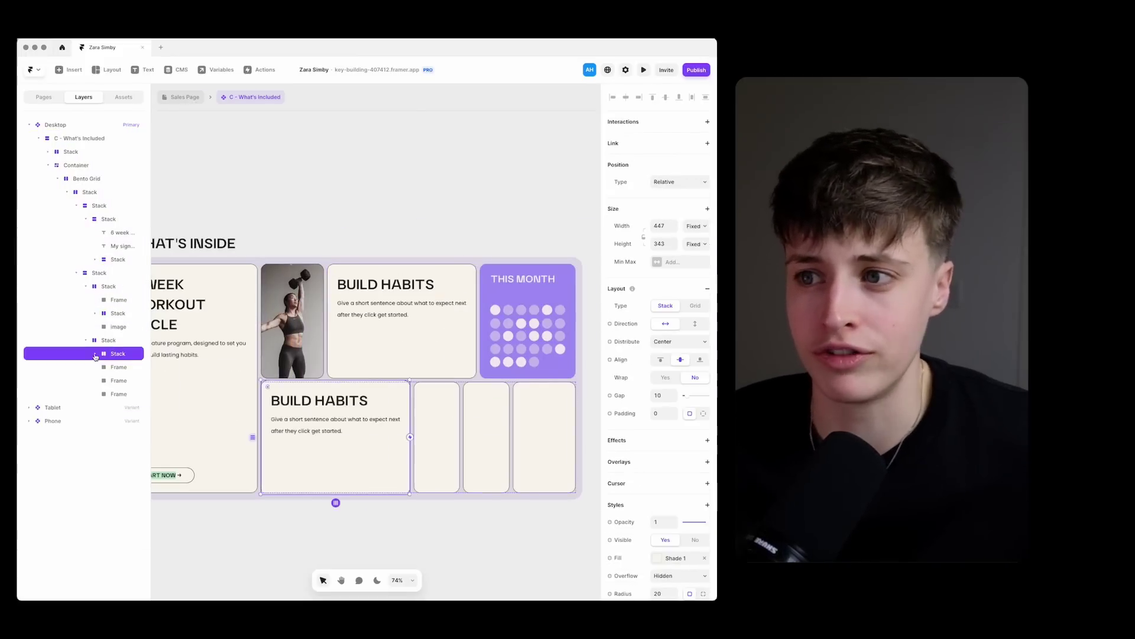
Give the empty bento card an image fill by uploading the food photo
click(529, 423)
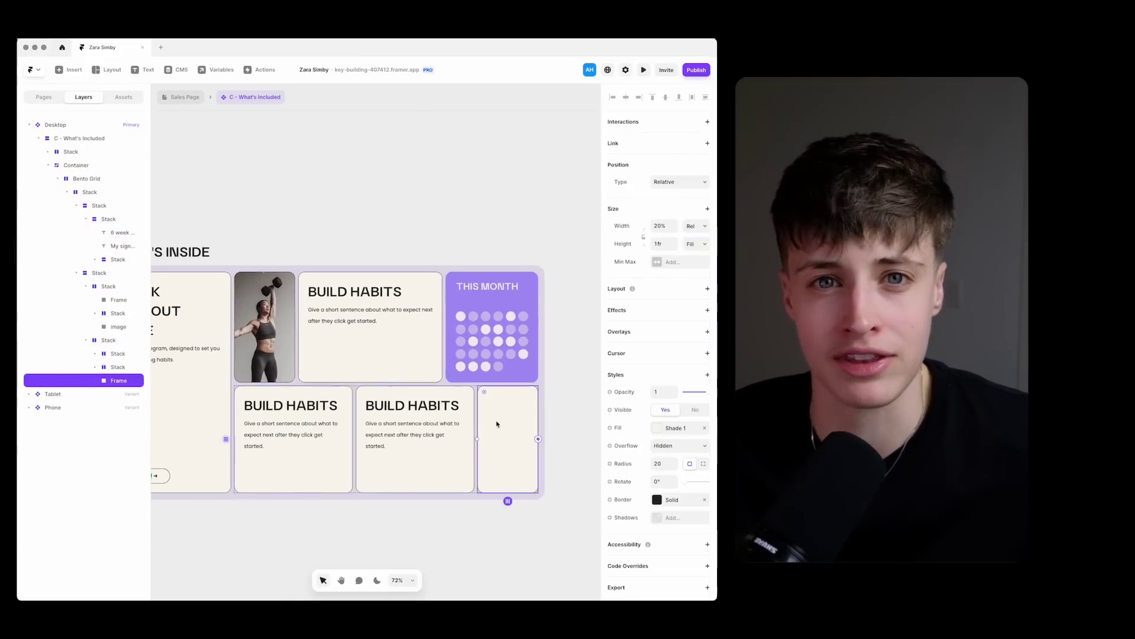
click(680, 427)
click(534, 451)
click(221, 277)
click(385, 329)
click(520, 406)
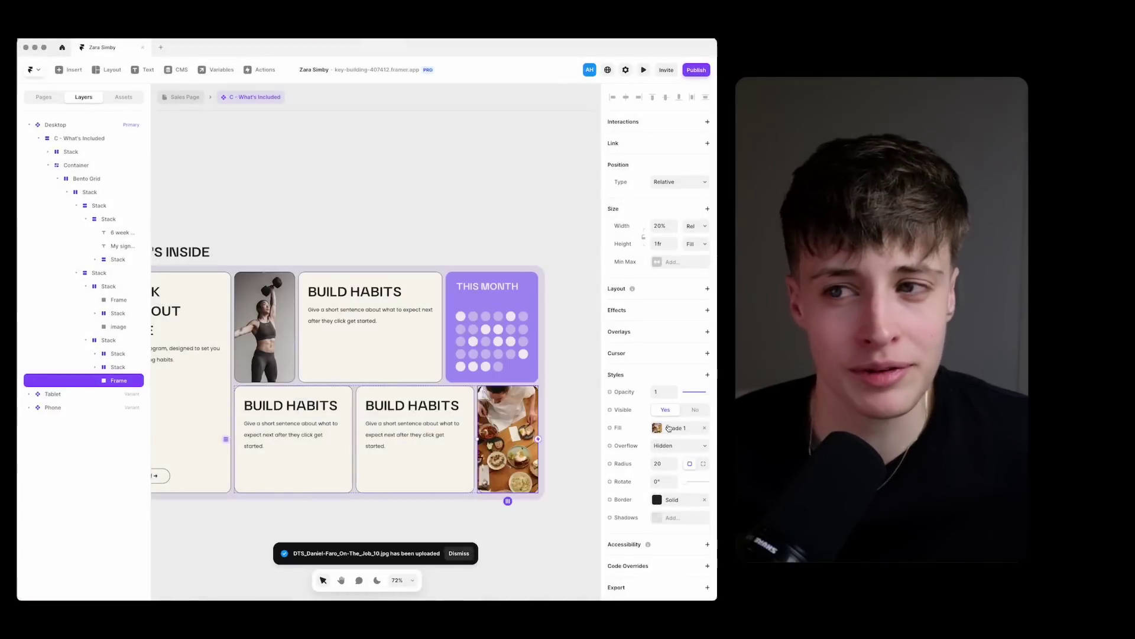
Set the food photo's focal point and how it fills the card
click(669, 427)
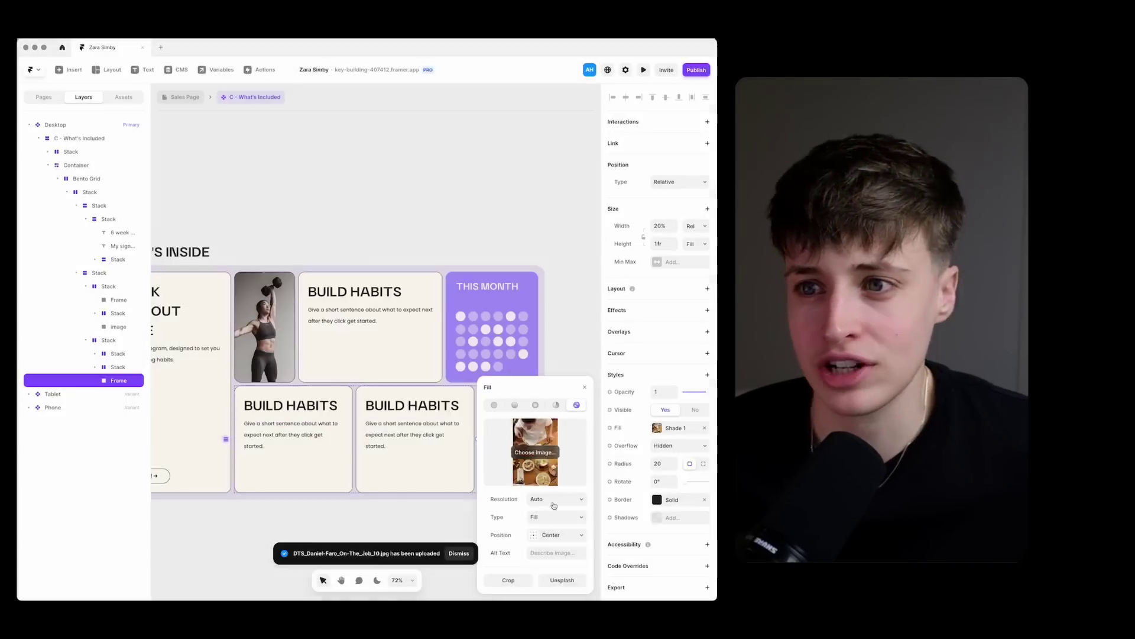
click(556, 534)
click(550, 476)
click(490, 540)
click(556, 517)
click(580, 346)
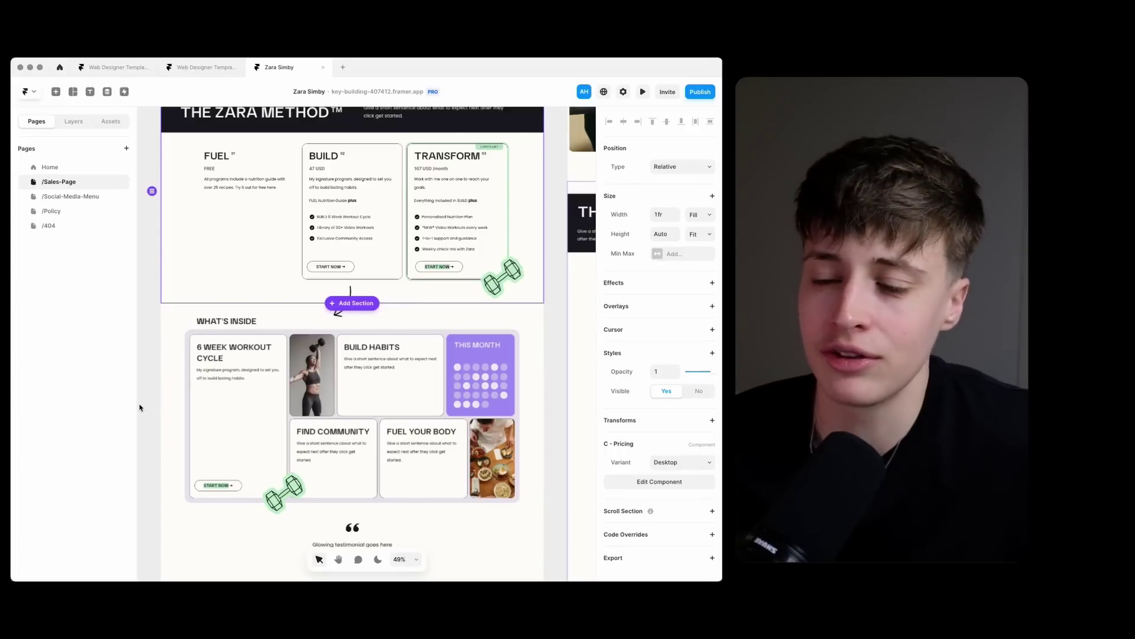
Paste the client's testimonial into the testimonial component's placeholder quote text
scroll(171, 377, up, 10)
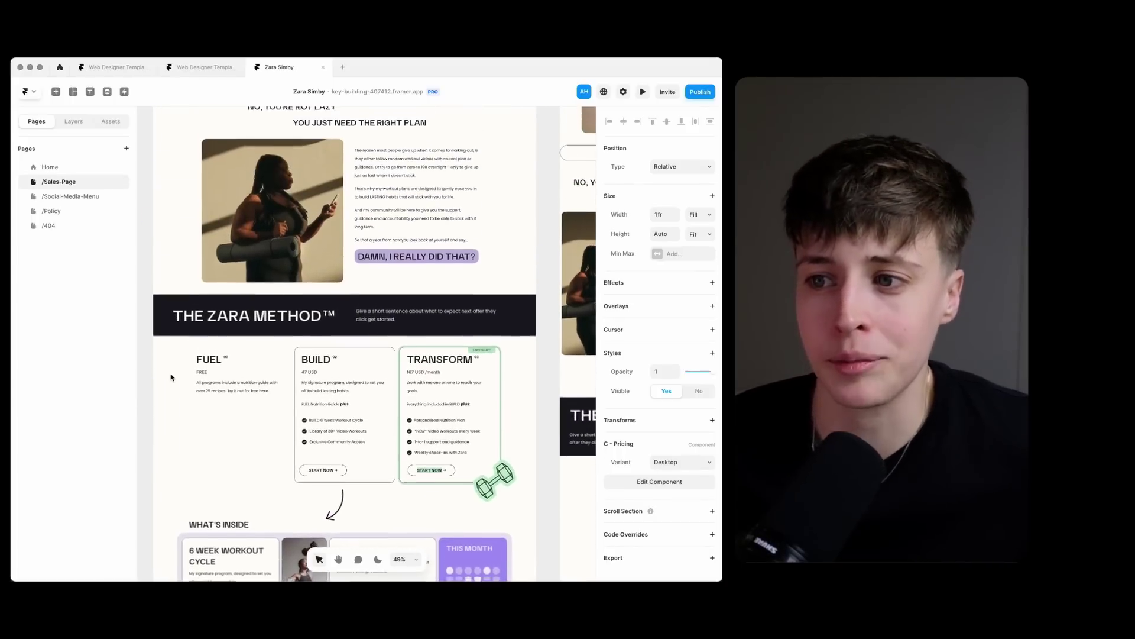
scroll(171, 377, up, 4)
scroll(170, 382, down, 5)
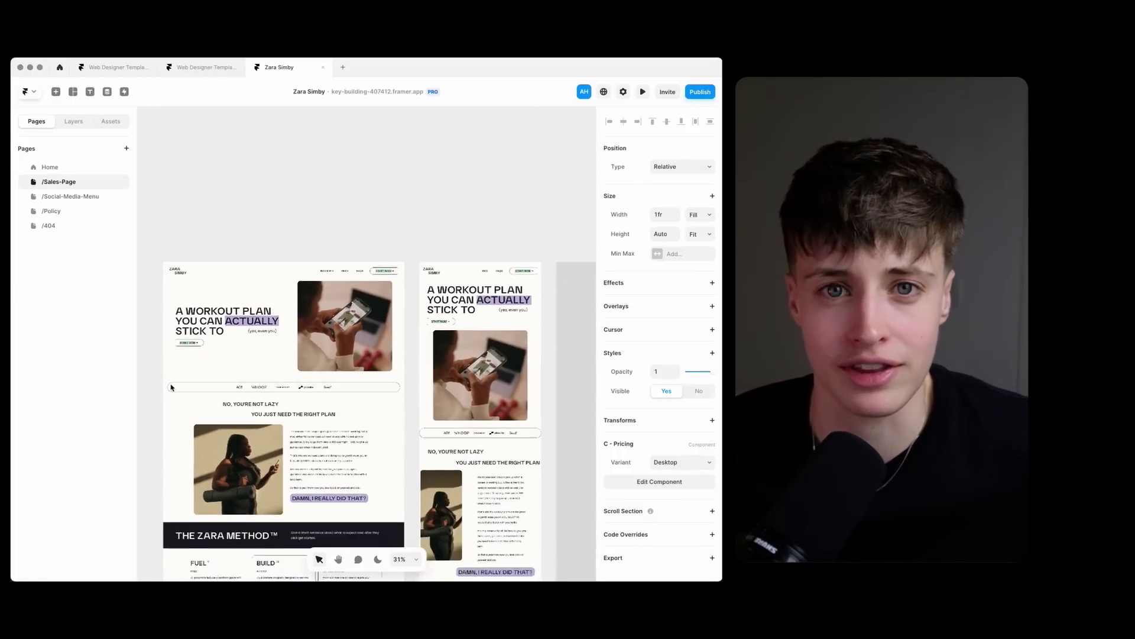
scroll(171, 388, down, 8)
scroll(265, 231, up, 6)
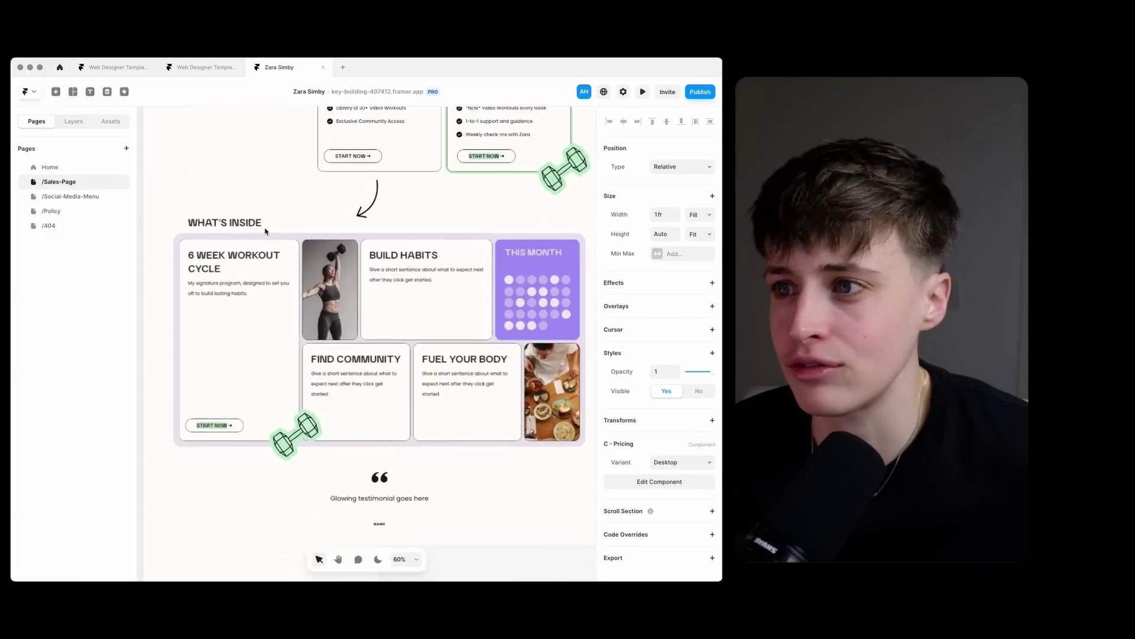
scroll(265, 231, down, 2)
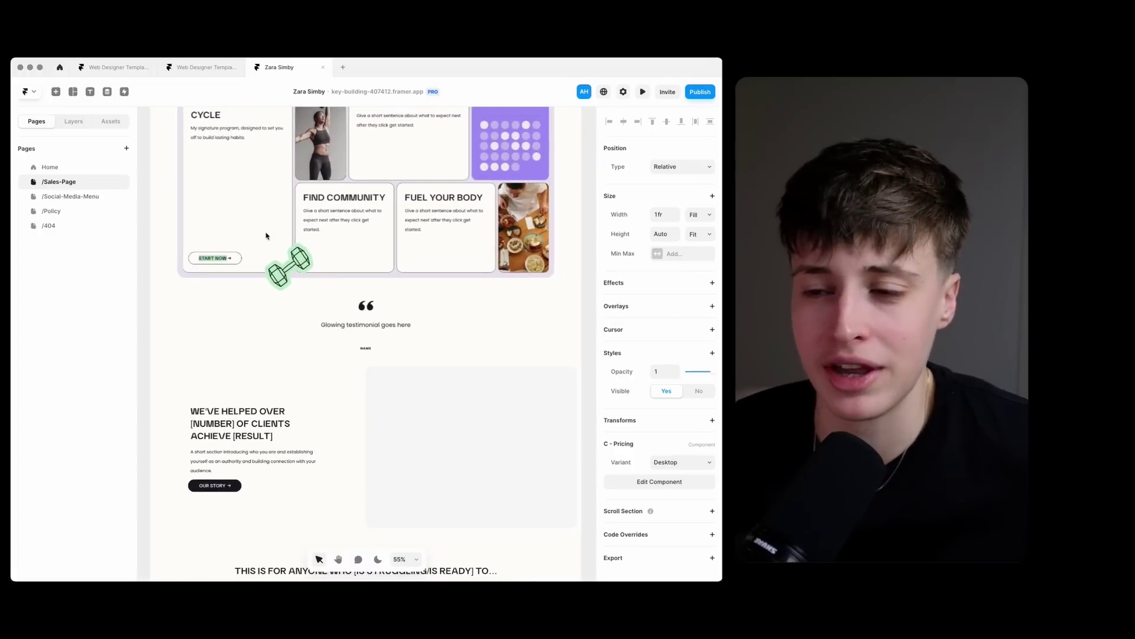
double_click(309, 323)
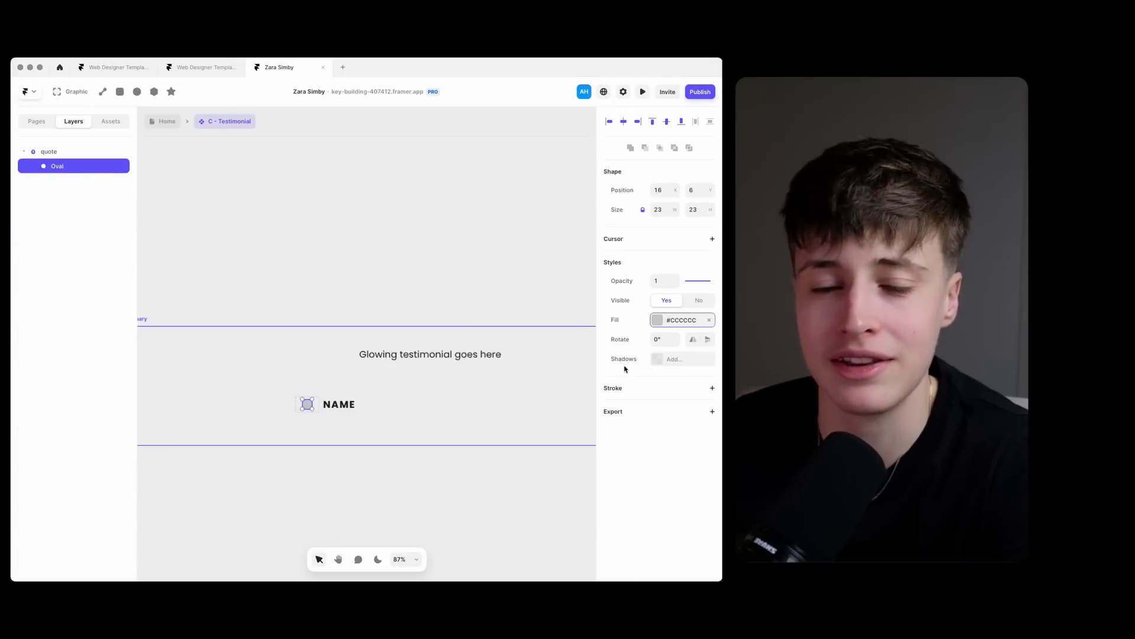
click(331, 366)
double_click(366, 354)
text("I’ve been through several programmes over the years, following your program is giving me the best results and the best recovery")
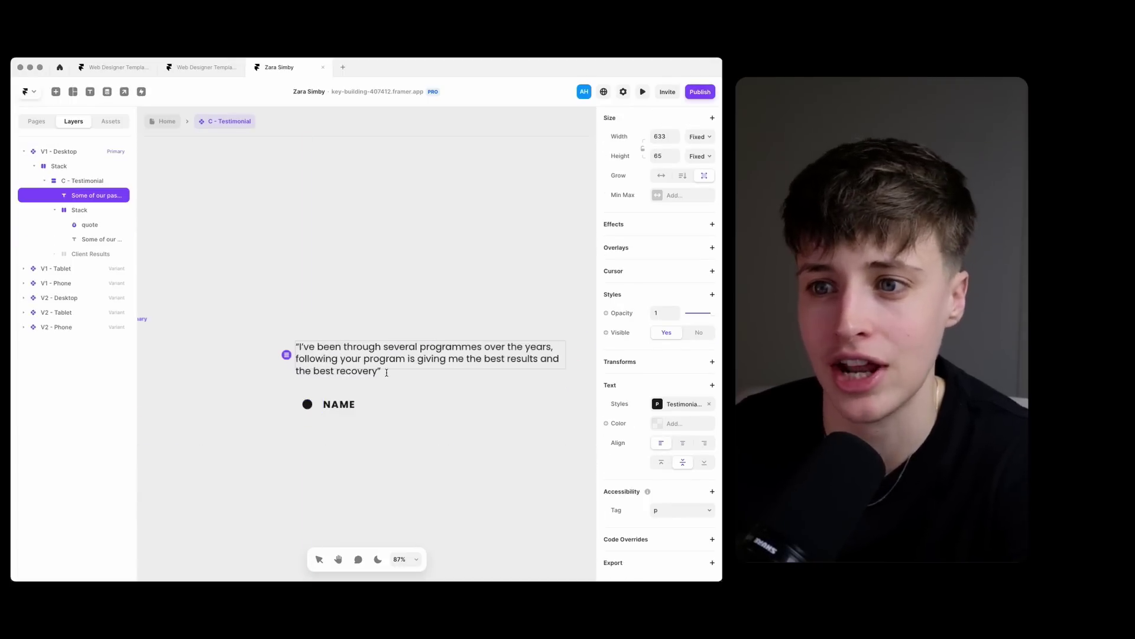
key(super+a)
click(681, 405)
click(654, 294)
Set the testimonial's quote text width to Fill
click(532, 307)
scroll(355, 396, down, 5)
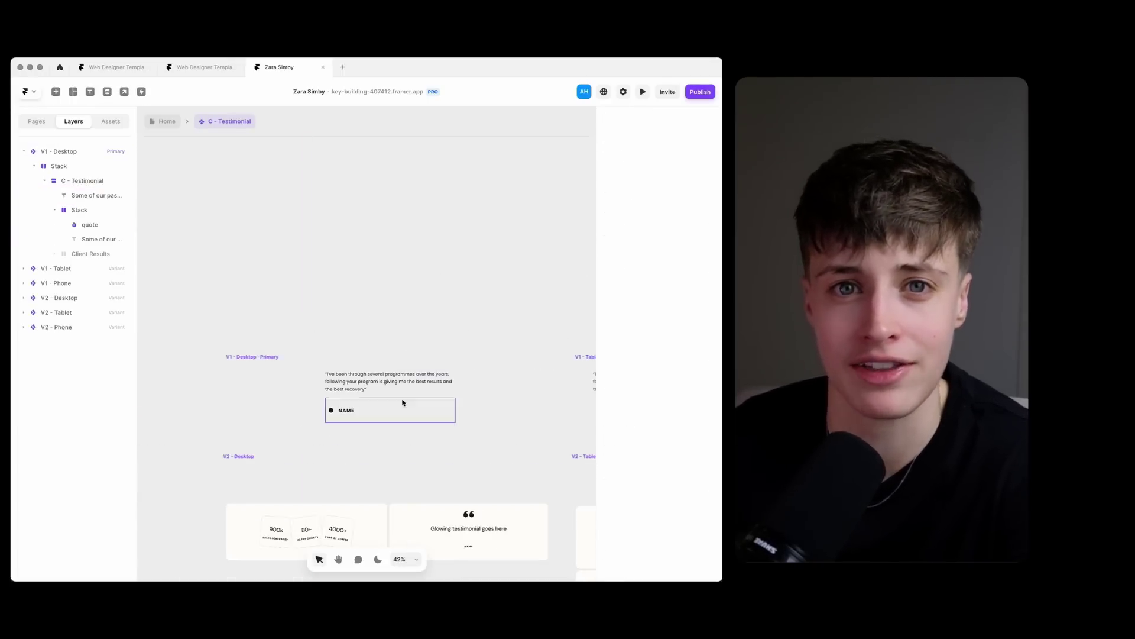
click(403, 403)
key(super+d)
click(44, 268)
click(44, 181)
key(super+d)
click(310, 373)
click(700, 136)
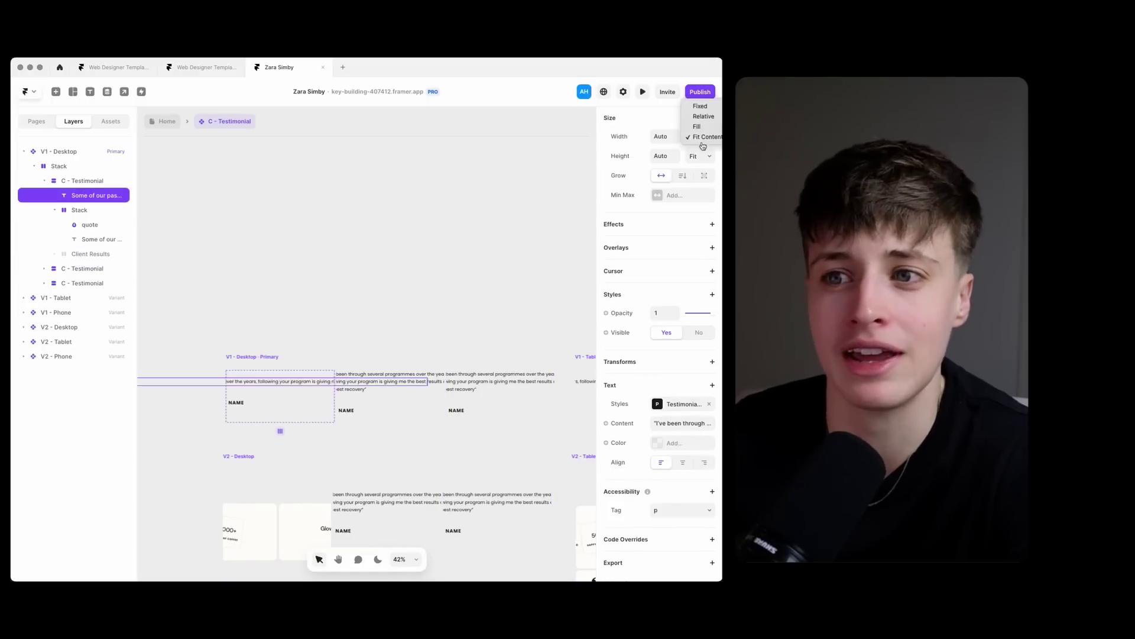
Delete the stray testimonial copies, reverting to a single testimonial
click(699, 127)
click(390, 370)
key(BackSpace)
key(BackSpace)
click(44, 182)
key(super+d)
key(super+d)
click(44, 196)
key(BackSpace)
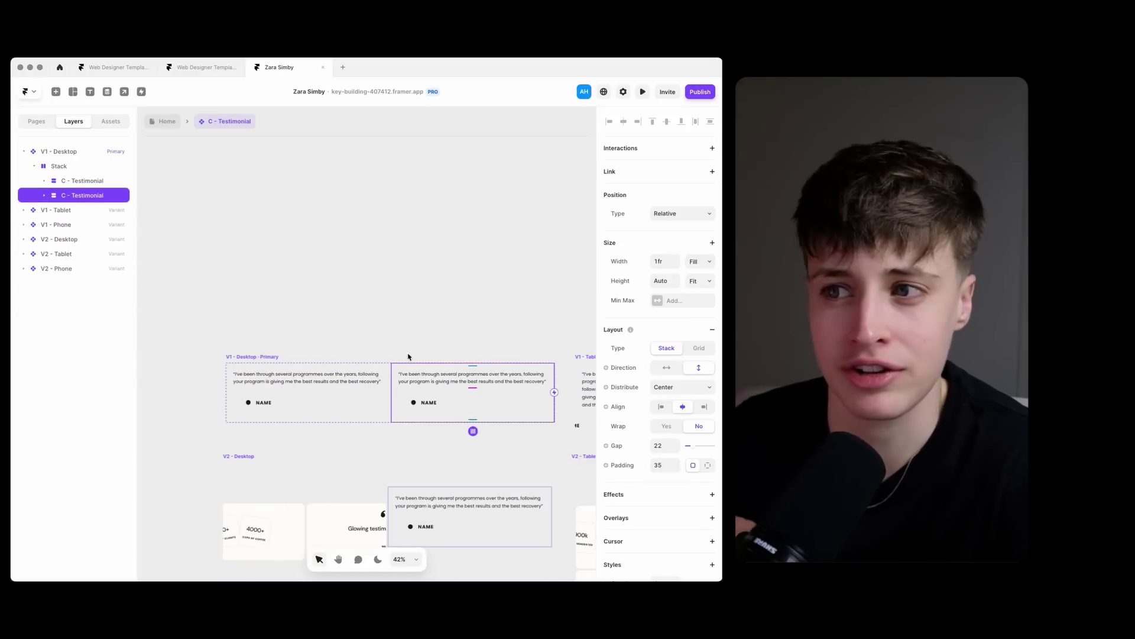
key(super+d)
double_click(414, 414)
key(super+z)
key(super+z)
Make the testimonial's name row Fill width, then duplicate the testimonial into three
double_click(390, 395)
click(700, 261)
click(700, 285)
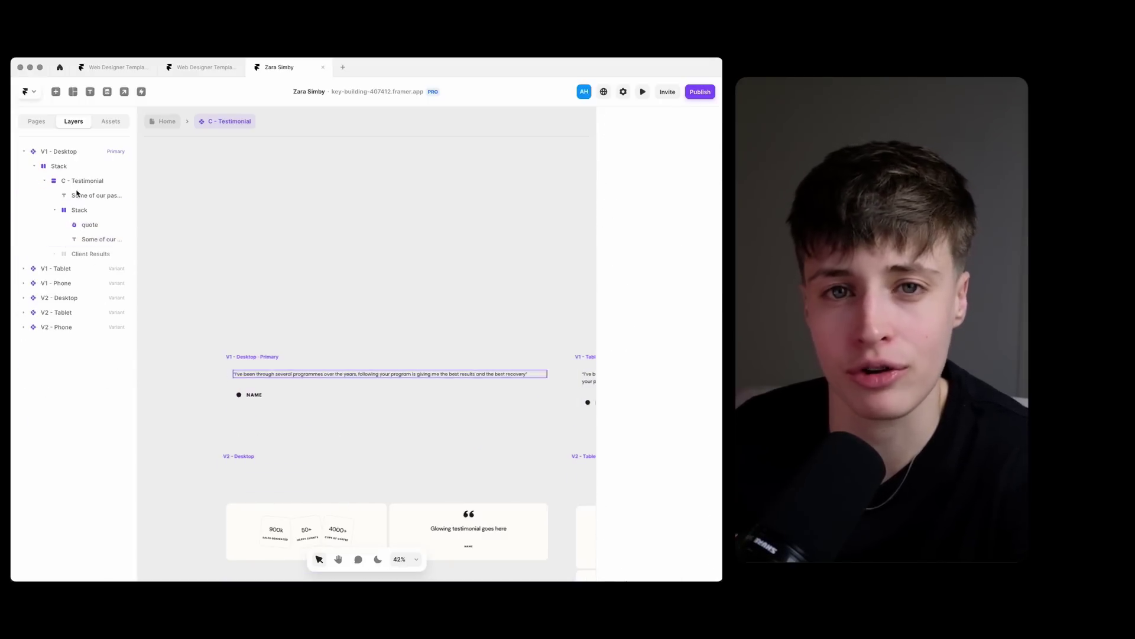
click(82, 181)
key(super+d)
key(super+d)
Wrap the three testimonials together in a new Frame
scroll(346, 321, up, 2)
click(243, 313)
shift+click(378, 325)
shift+click(474, 337)
right_click(461, 354)
click(476, 528)
Give the testimonial frame a Shade 3 fill and corner radius 30
scroll(681, 406, down, 3)
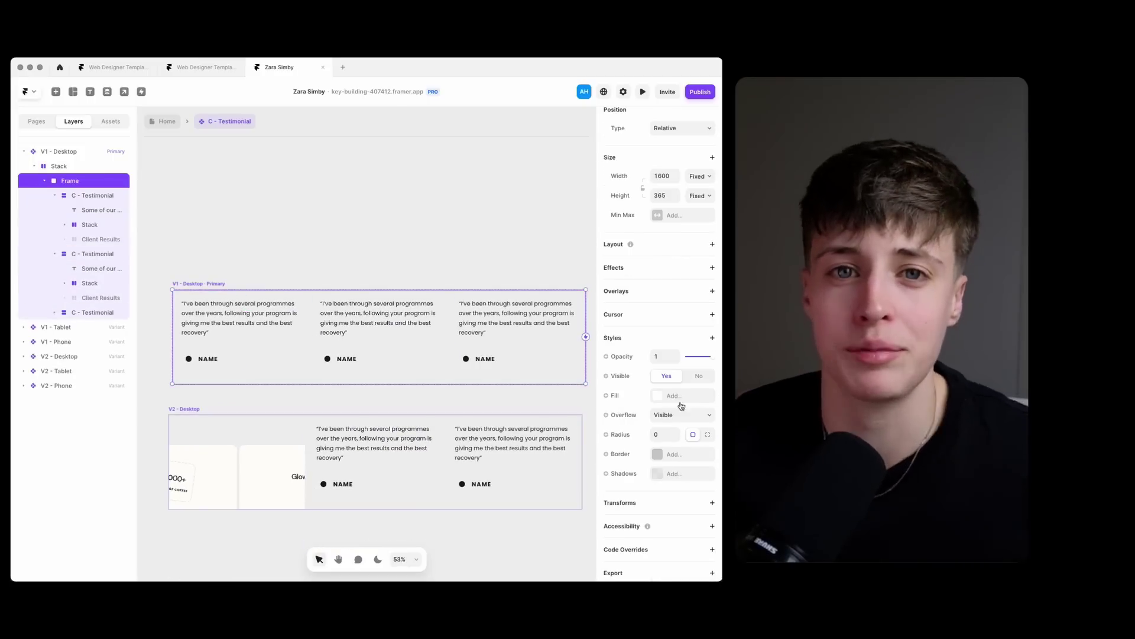
click(681, 396)
click(663, 434)
text(30)
click(521, 397)
click(518, 343)
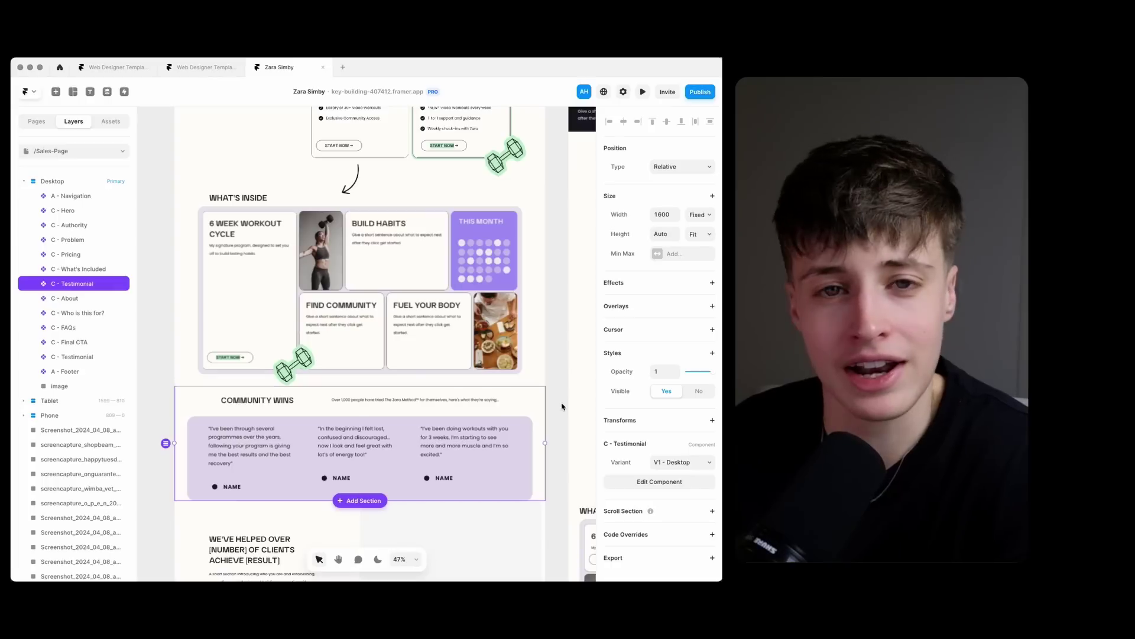
click(562, 407)
Review the Sales Page from pricing cards through bento grid to Community Wins, then show the Pages list
scroll(490, 371, up, 2)
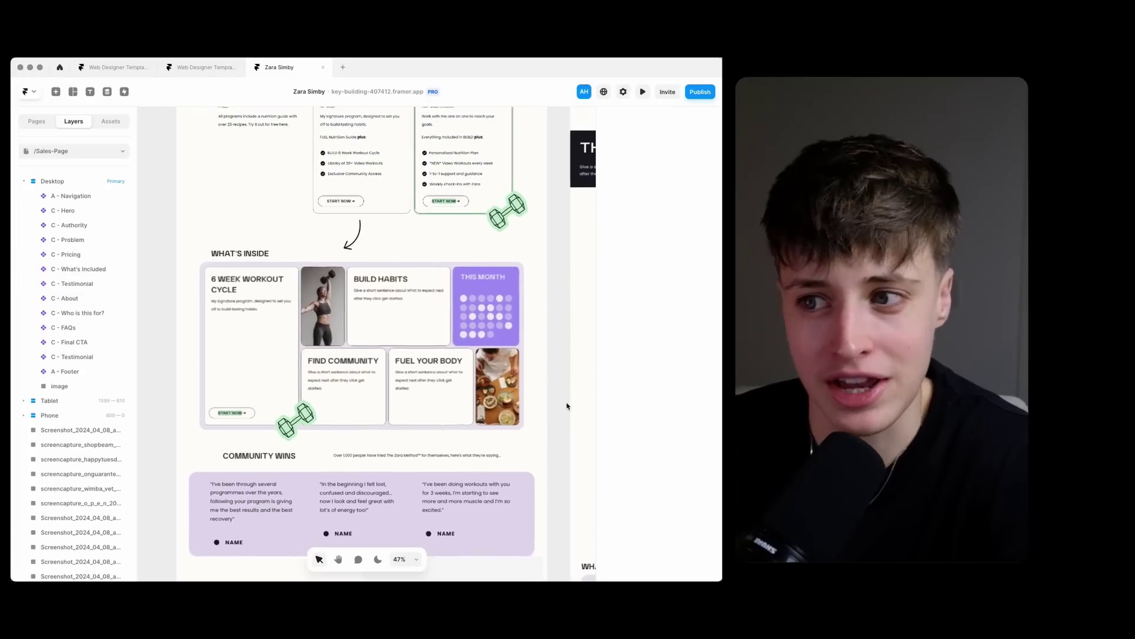
scroll(490, 374, up, 10)
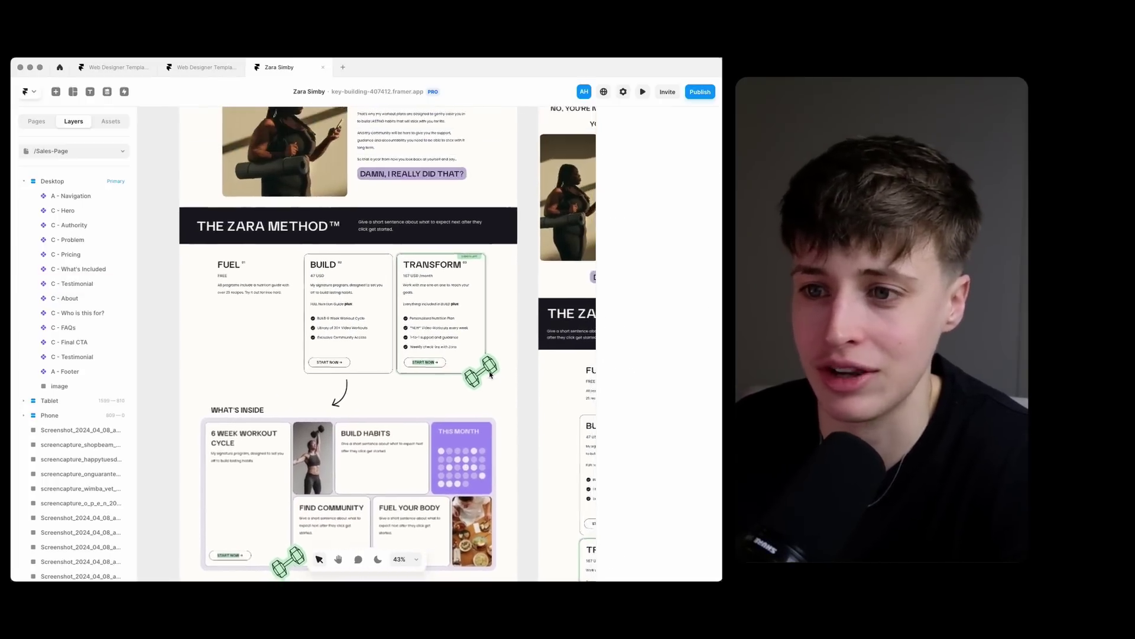
scroll(489, 374, up, 2)
scroll(490, 374, down, 8)
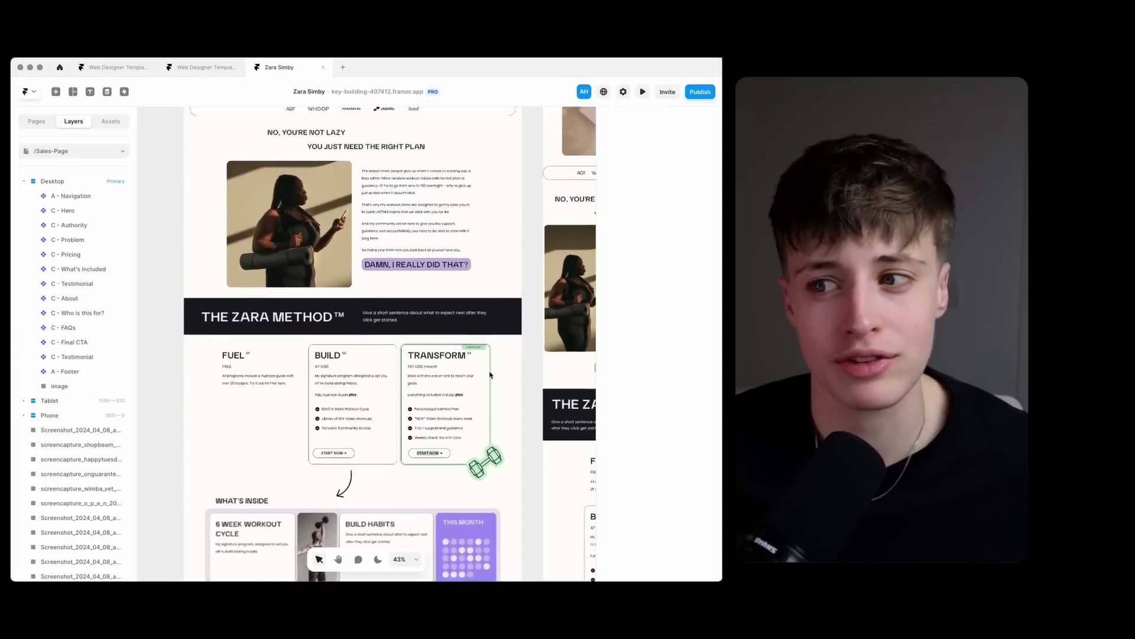
scroll(490, 374, down, 3)
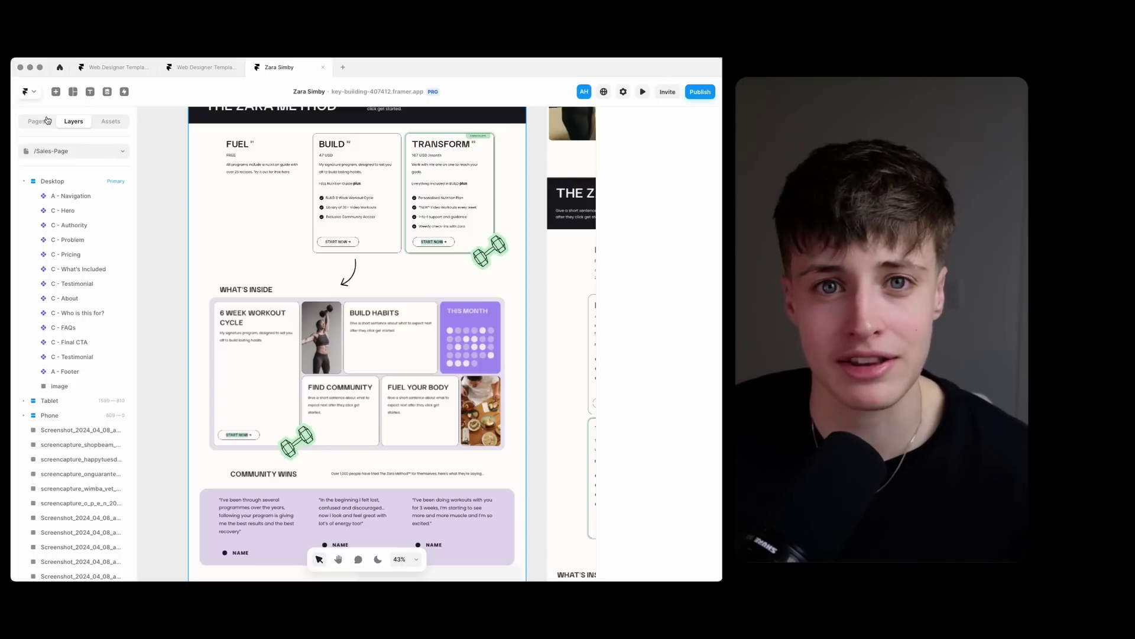
click(45, 121)
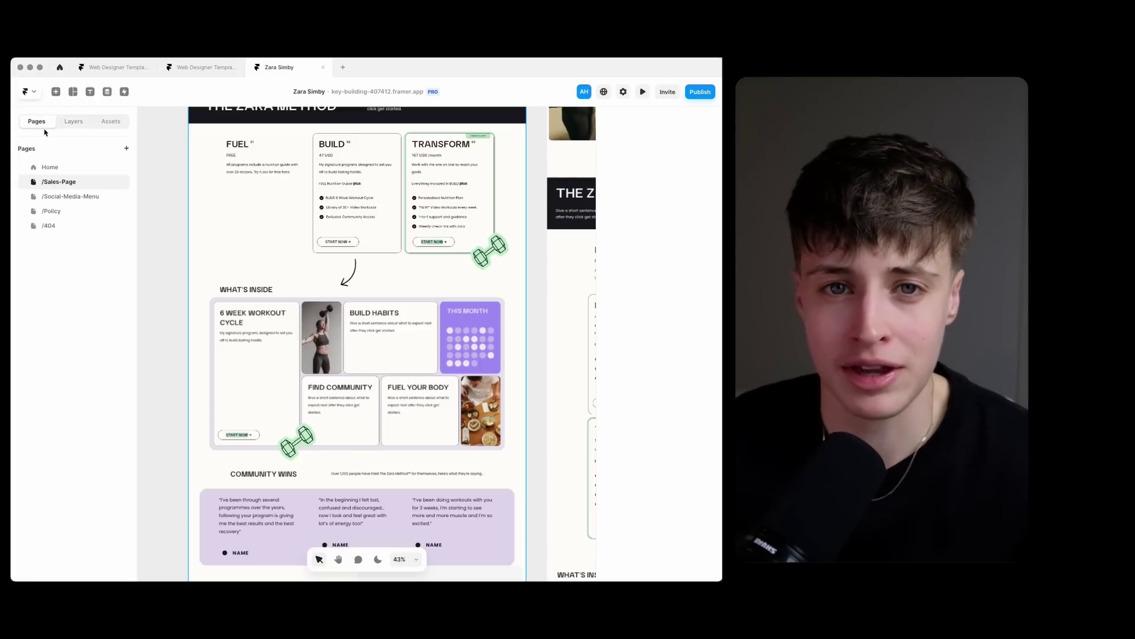
Open the Home page and scroll through it, checking its pricing component
click(53, 168)
scroll(528, 375, up, 5)
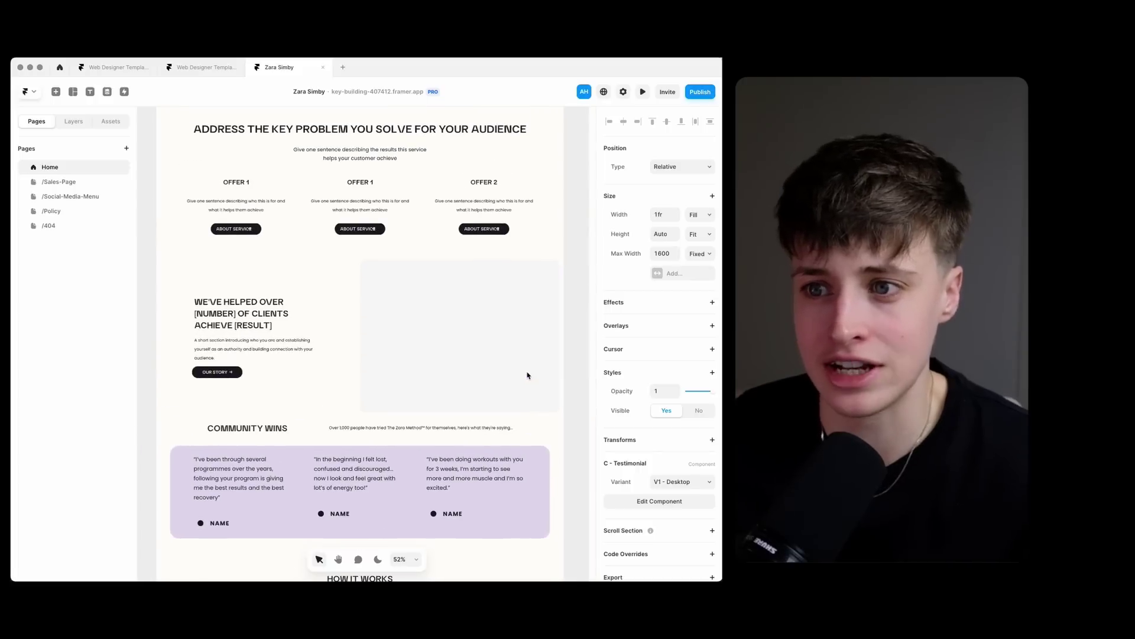
scroll(528, 375, down, 5)
scroll(528, 375, down, 5)
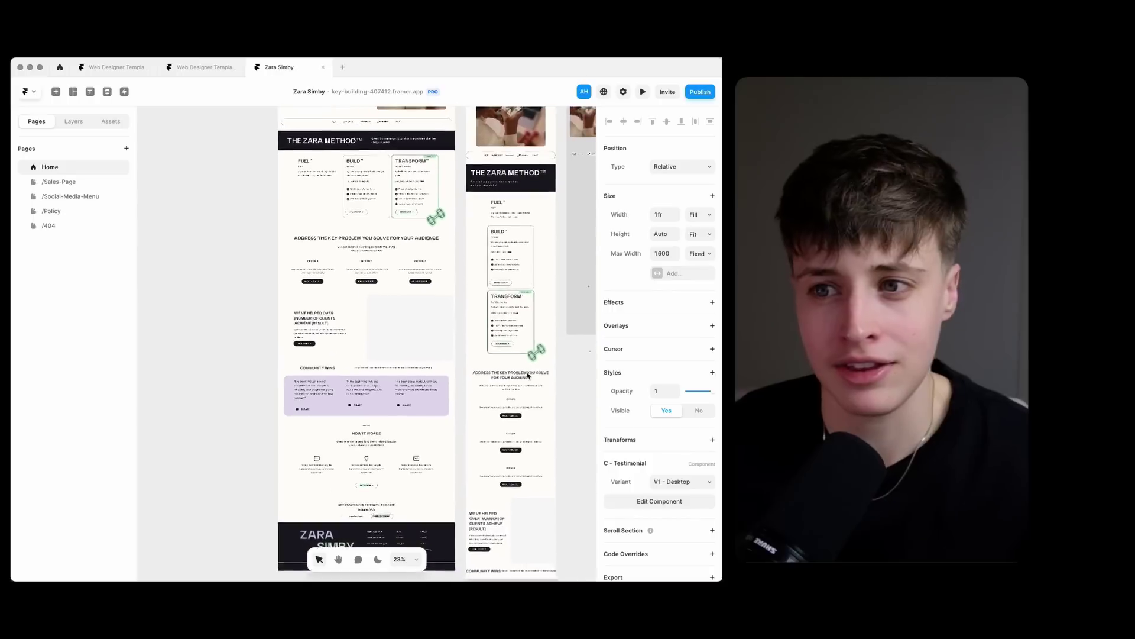
scroll(354, 483, up, 4)
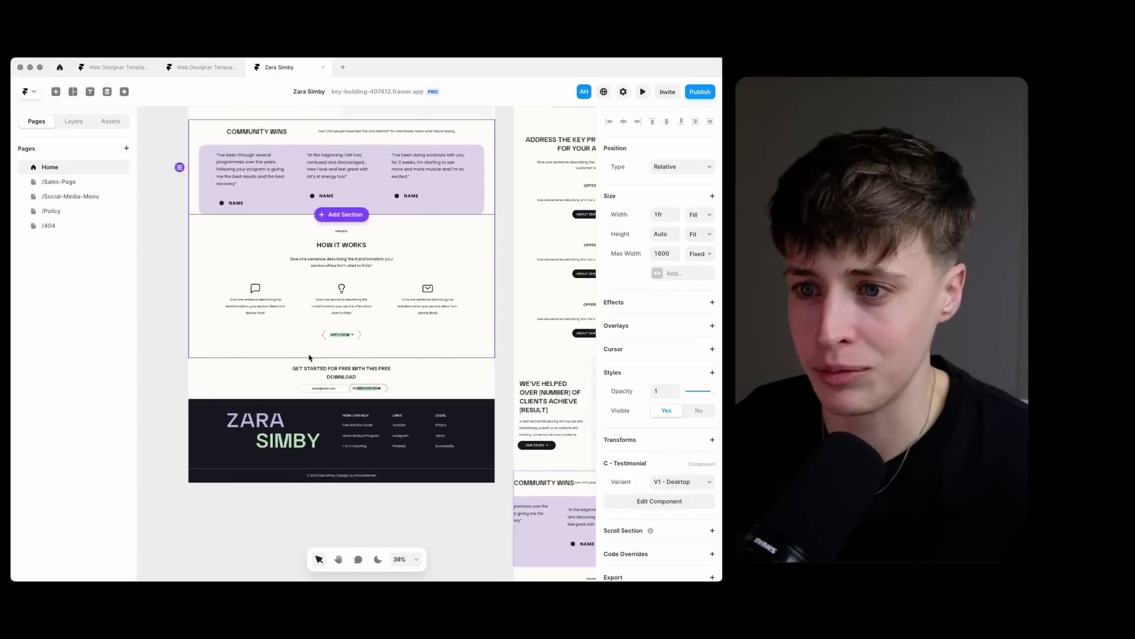
scroll(310, 357, up, 10)
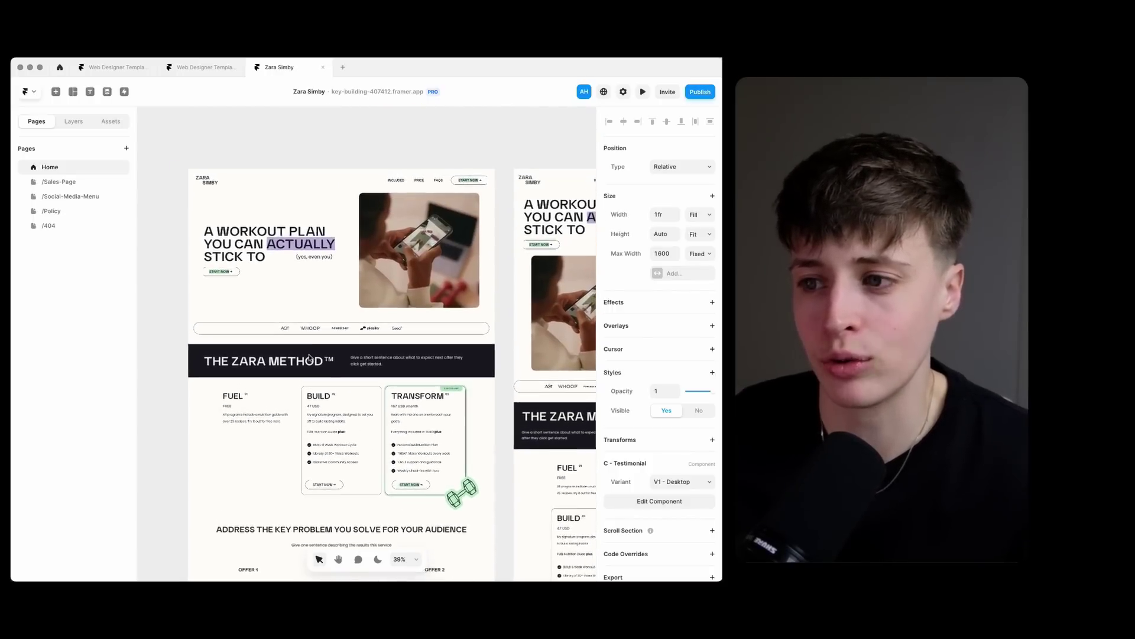
scroll(310, 357, down, 10)
scroll(310, 358, up, 3)
scroll(310, 357, up, 4)
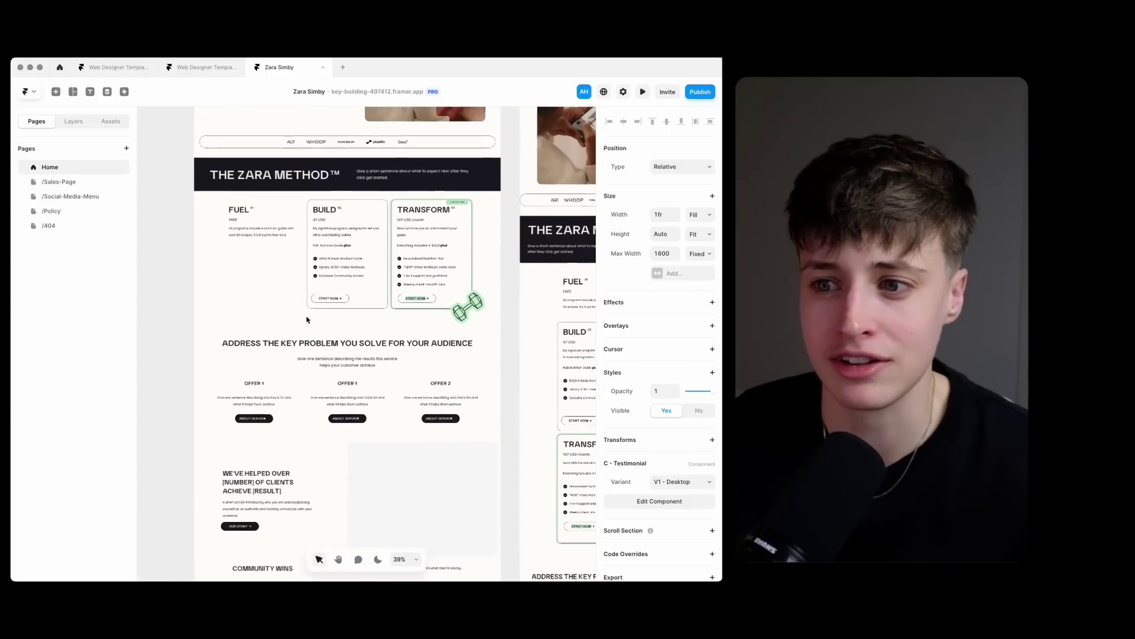
click(314, 210)
scroll(313, 210, up, 3)
scroll(312, 210, up, 3)
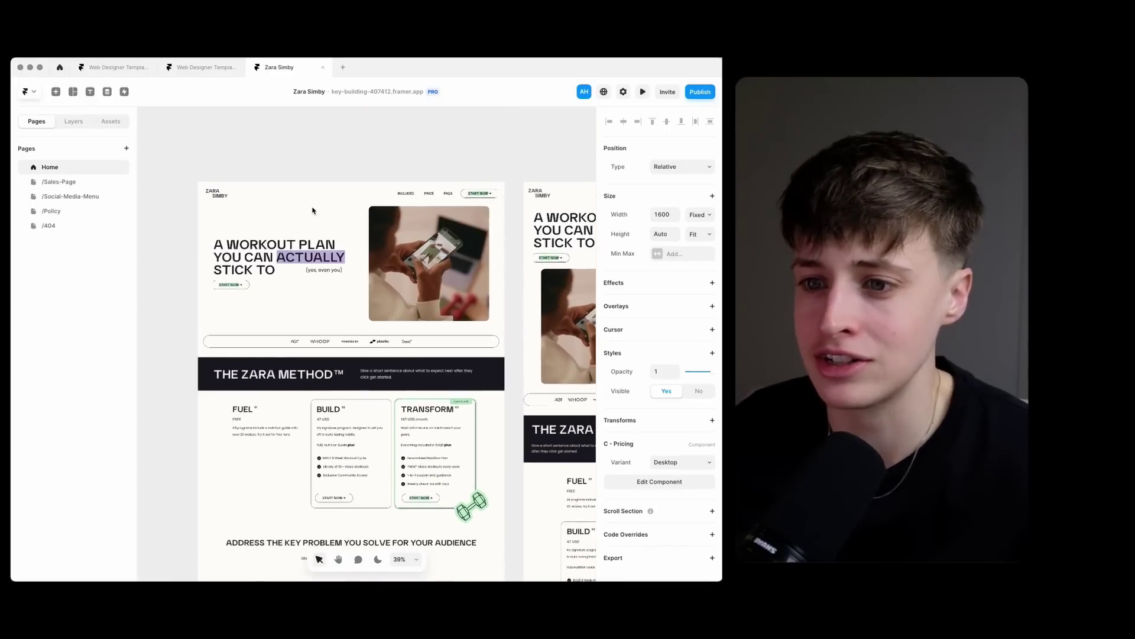
scroll(312, 209, up, 4)
Inspect the Home hero and headline, then switch to /Sales-Page and open the Publish panel
click(326, 225)
right_click(326, 225)
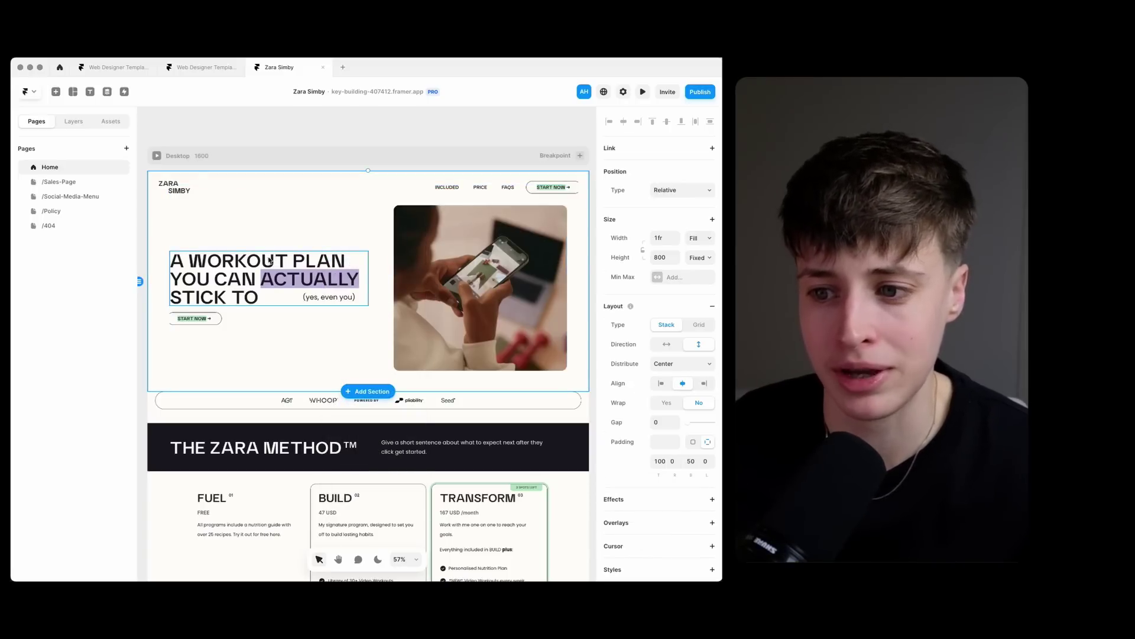
scroll(340, 232, up, 2)
scroll(340, 232, down, 2)
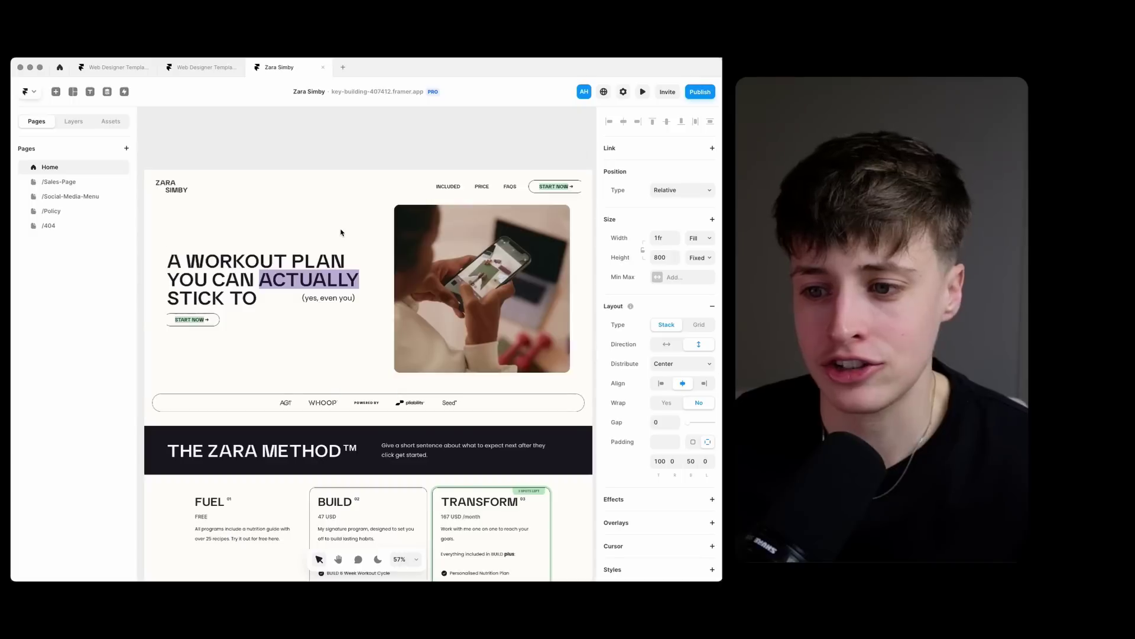
click(263, 282)
click(281, 299)
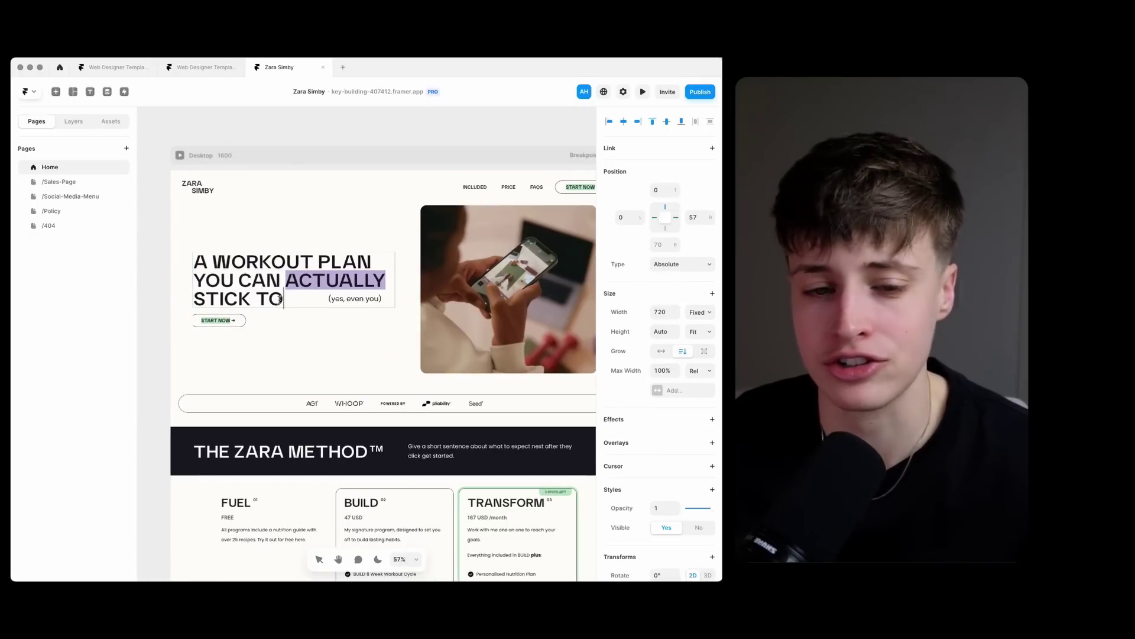
click(58, 182)
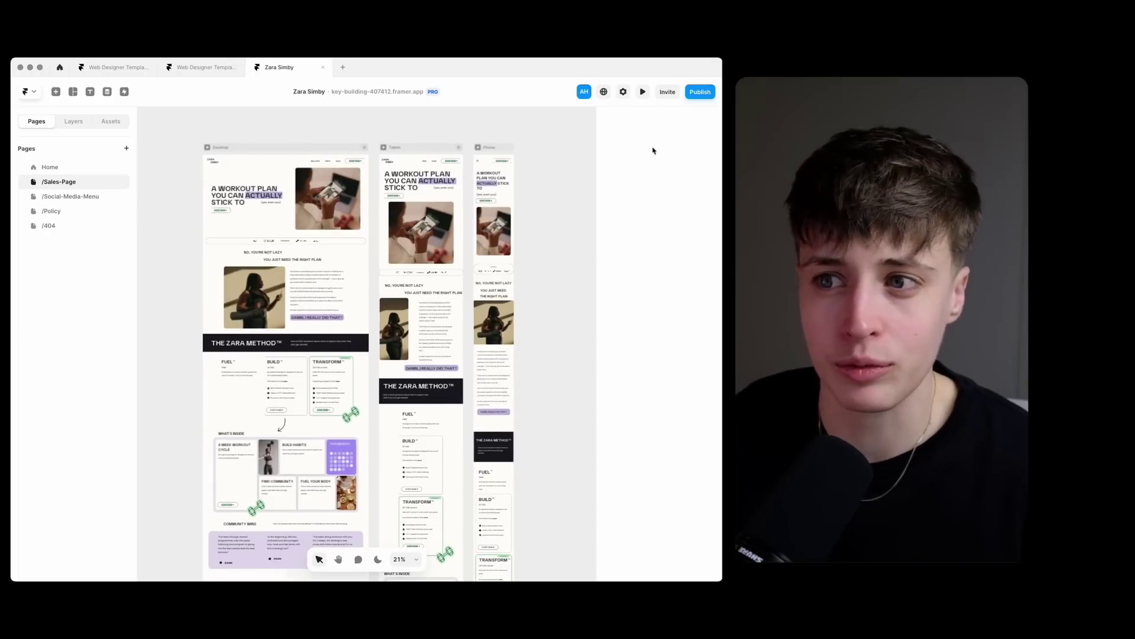
click(701, 93)
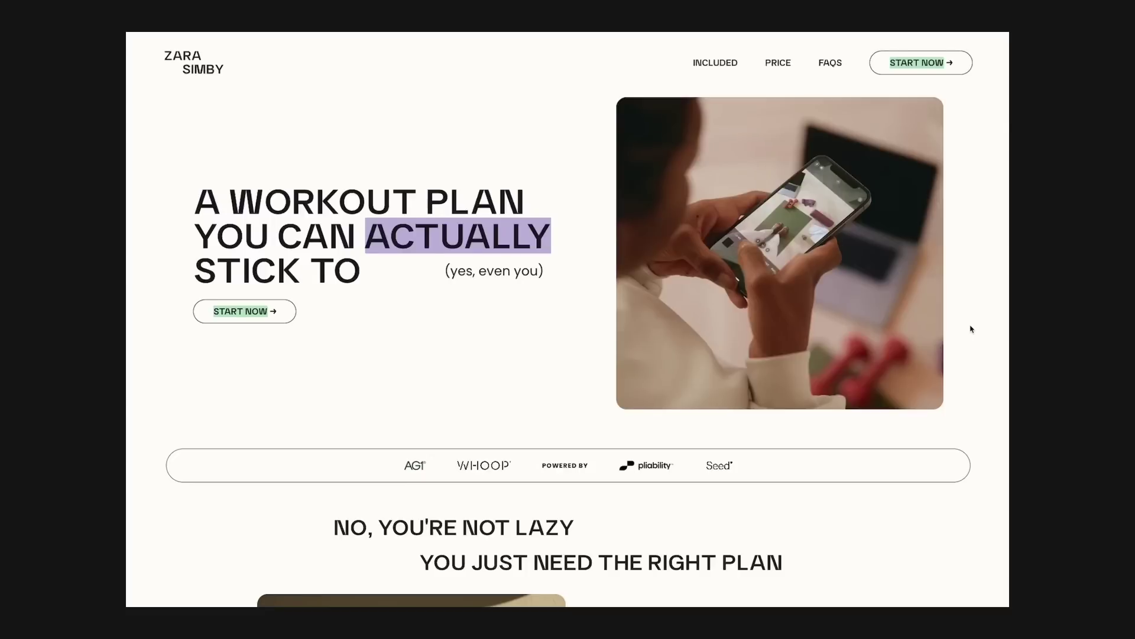
scroll(971, 330, down, 6)
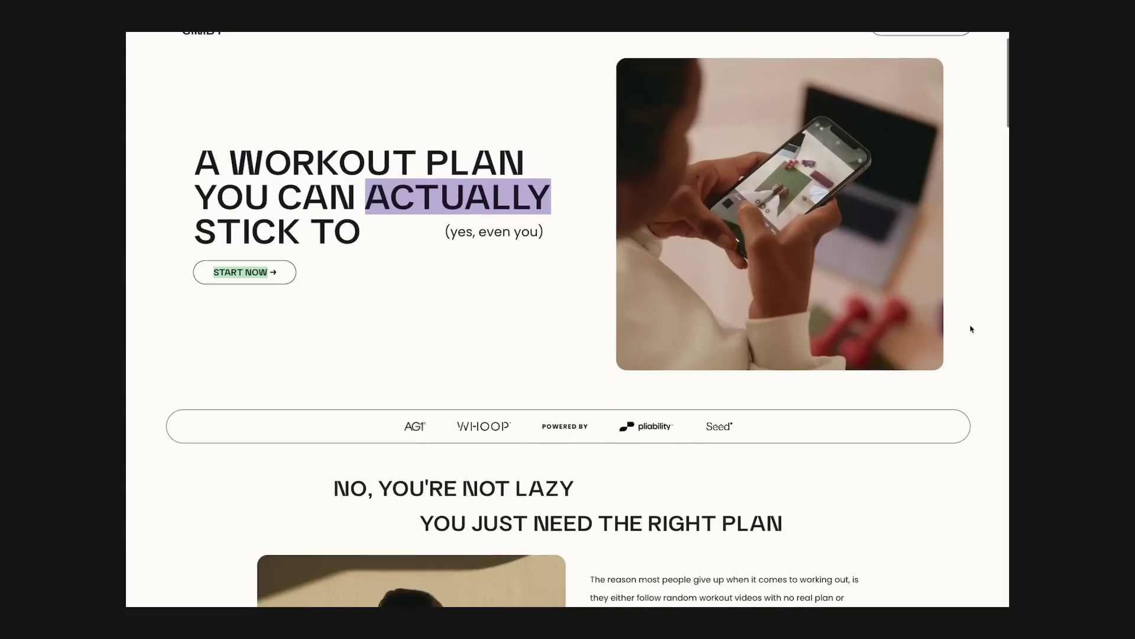
scroll(971, 330, down, 6)
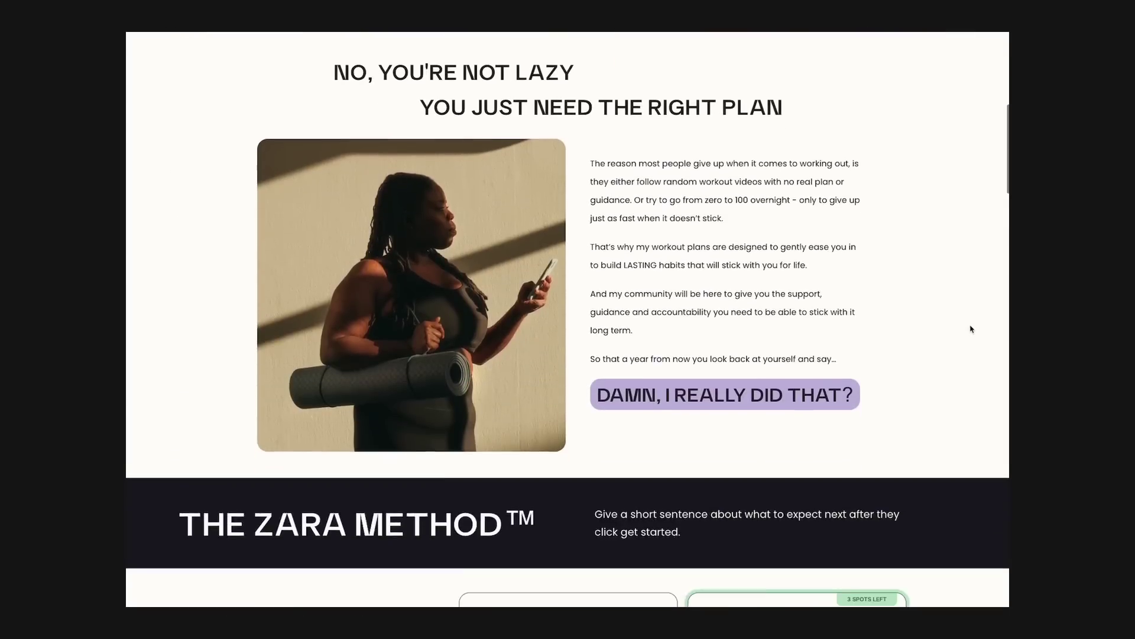
scroll(971, 330, down, 9)
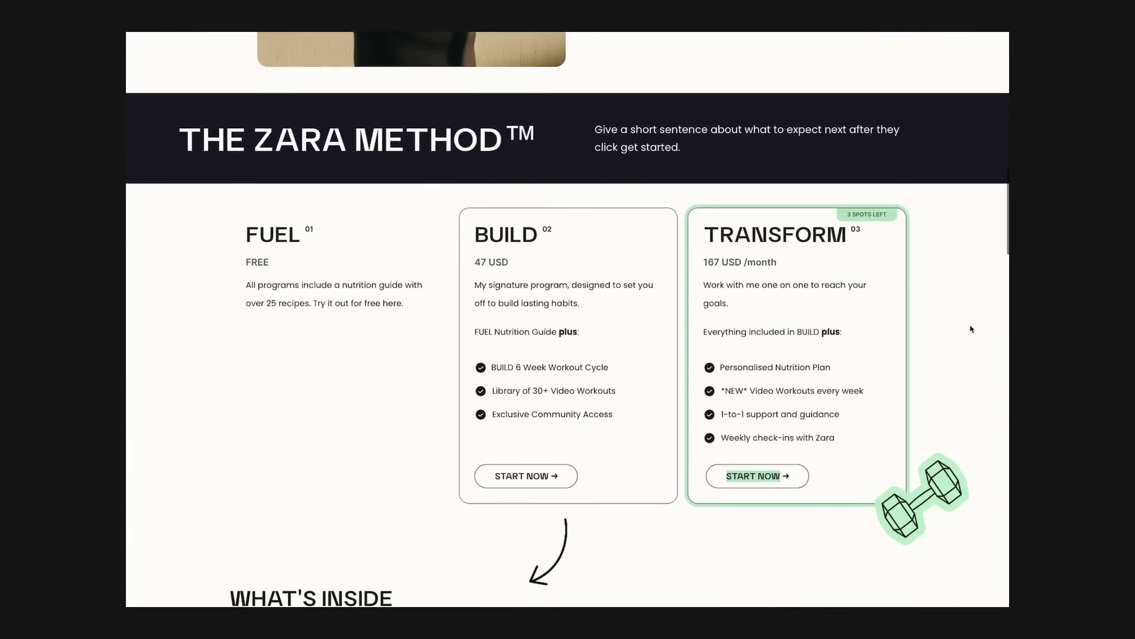
scroll(971, 329, down, 6)
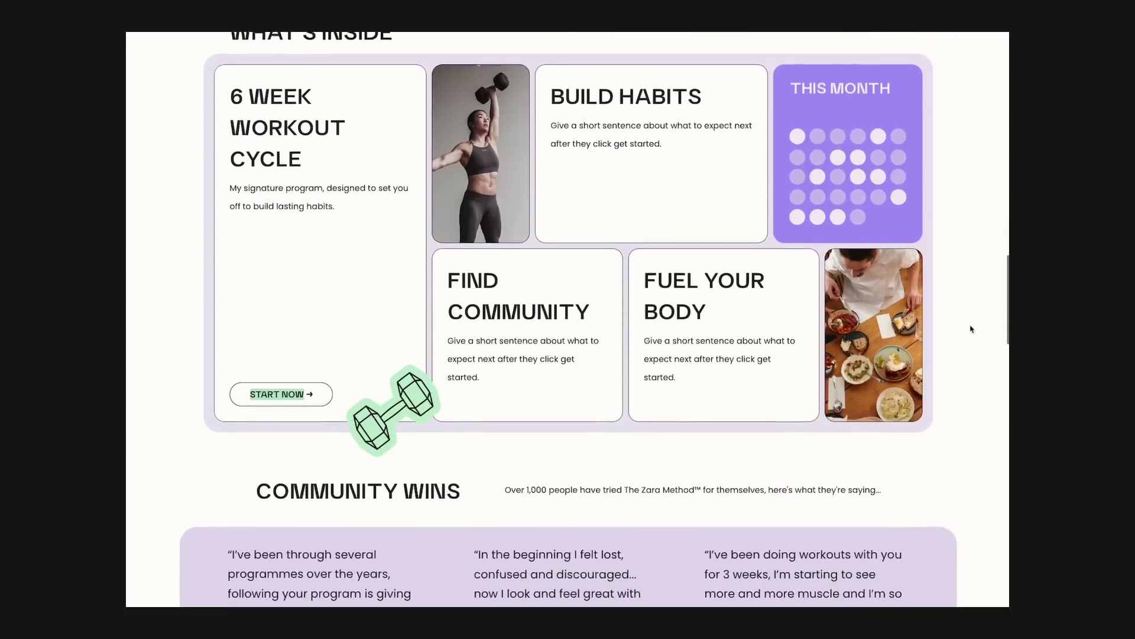
scroll(971, 329, up, 6)
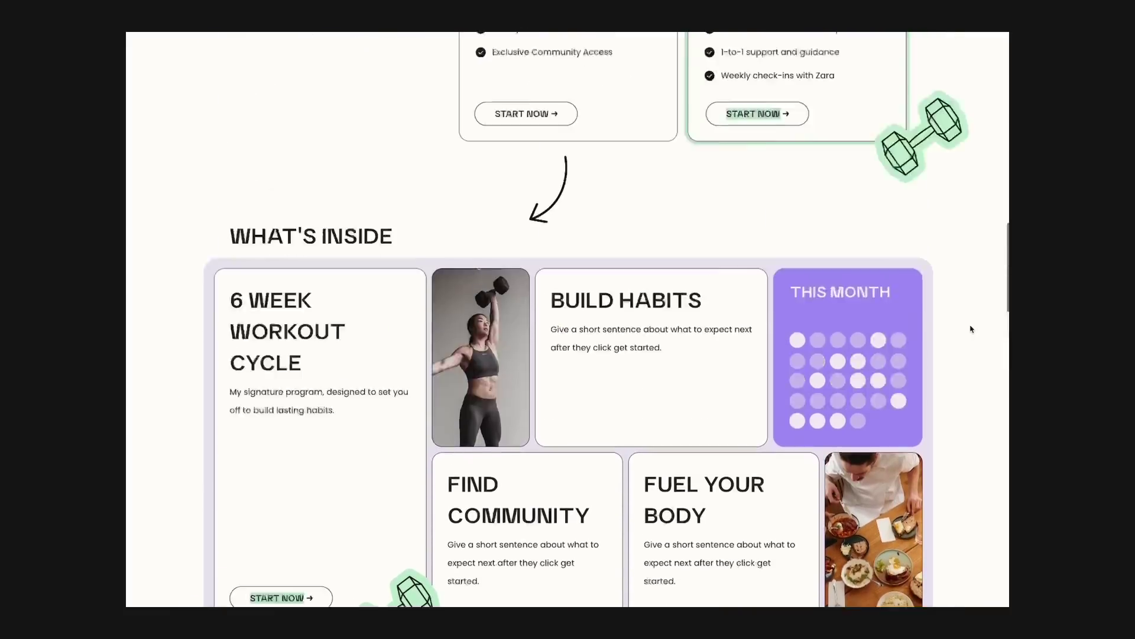